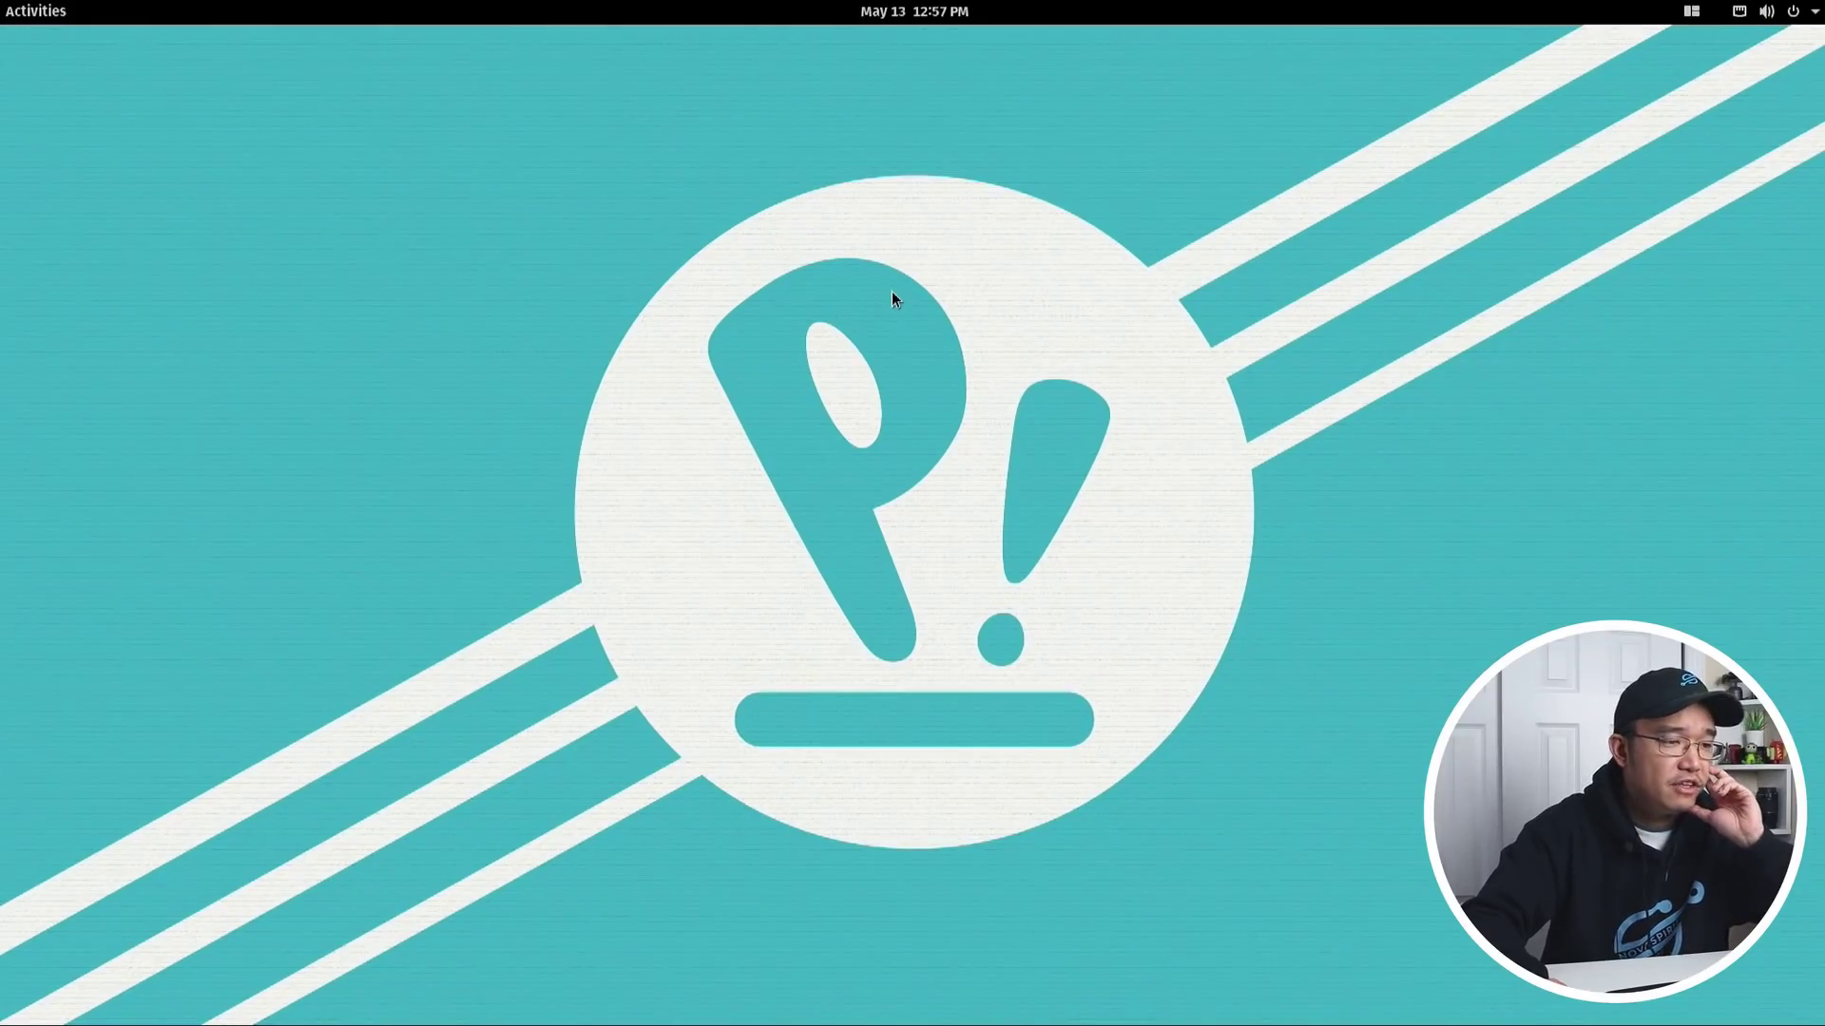
Launch Settings from the Activities application grid, opening on the Displays page
{"action": "left_click", "coordinate": [21, 13]}
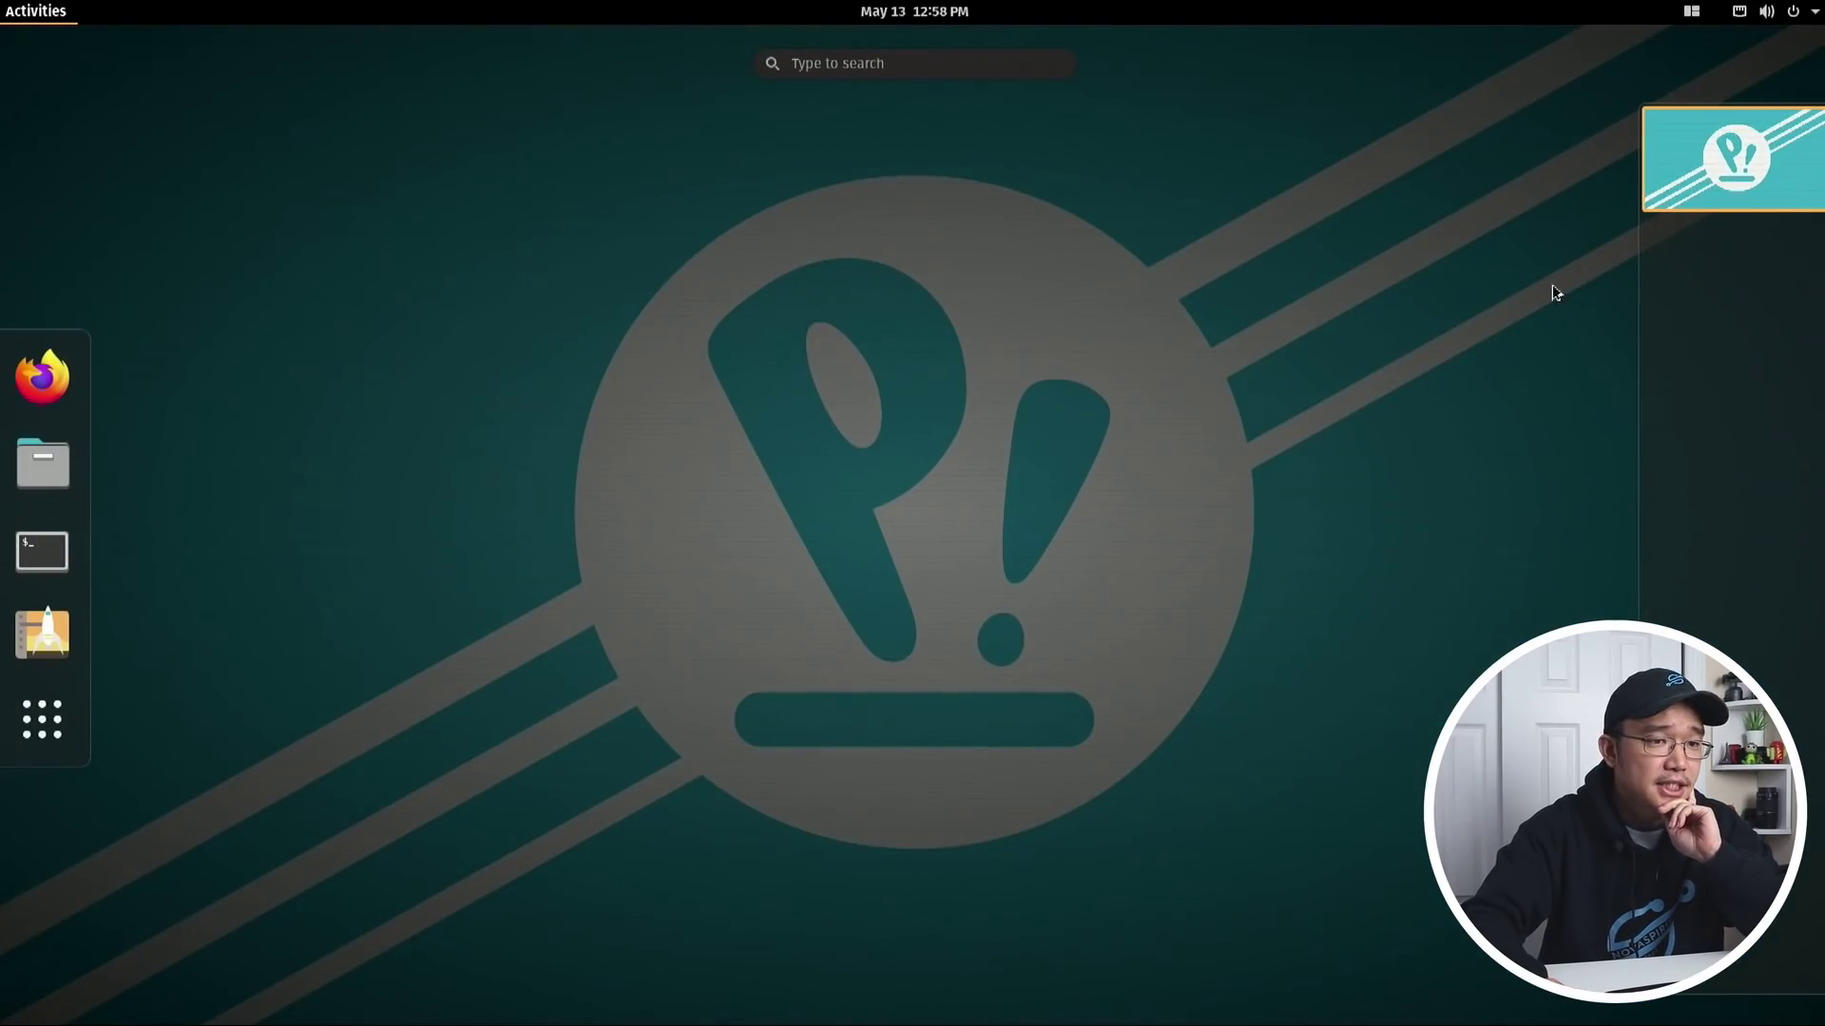
{"action": "left_click", "coordinate": [1458, 293]}
{"action": "left_click", "coordinate": [78, 7]}
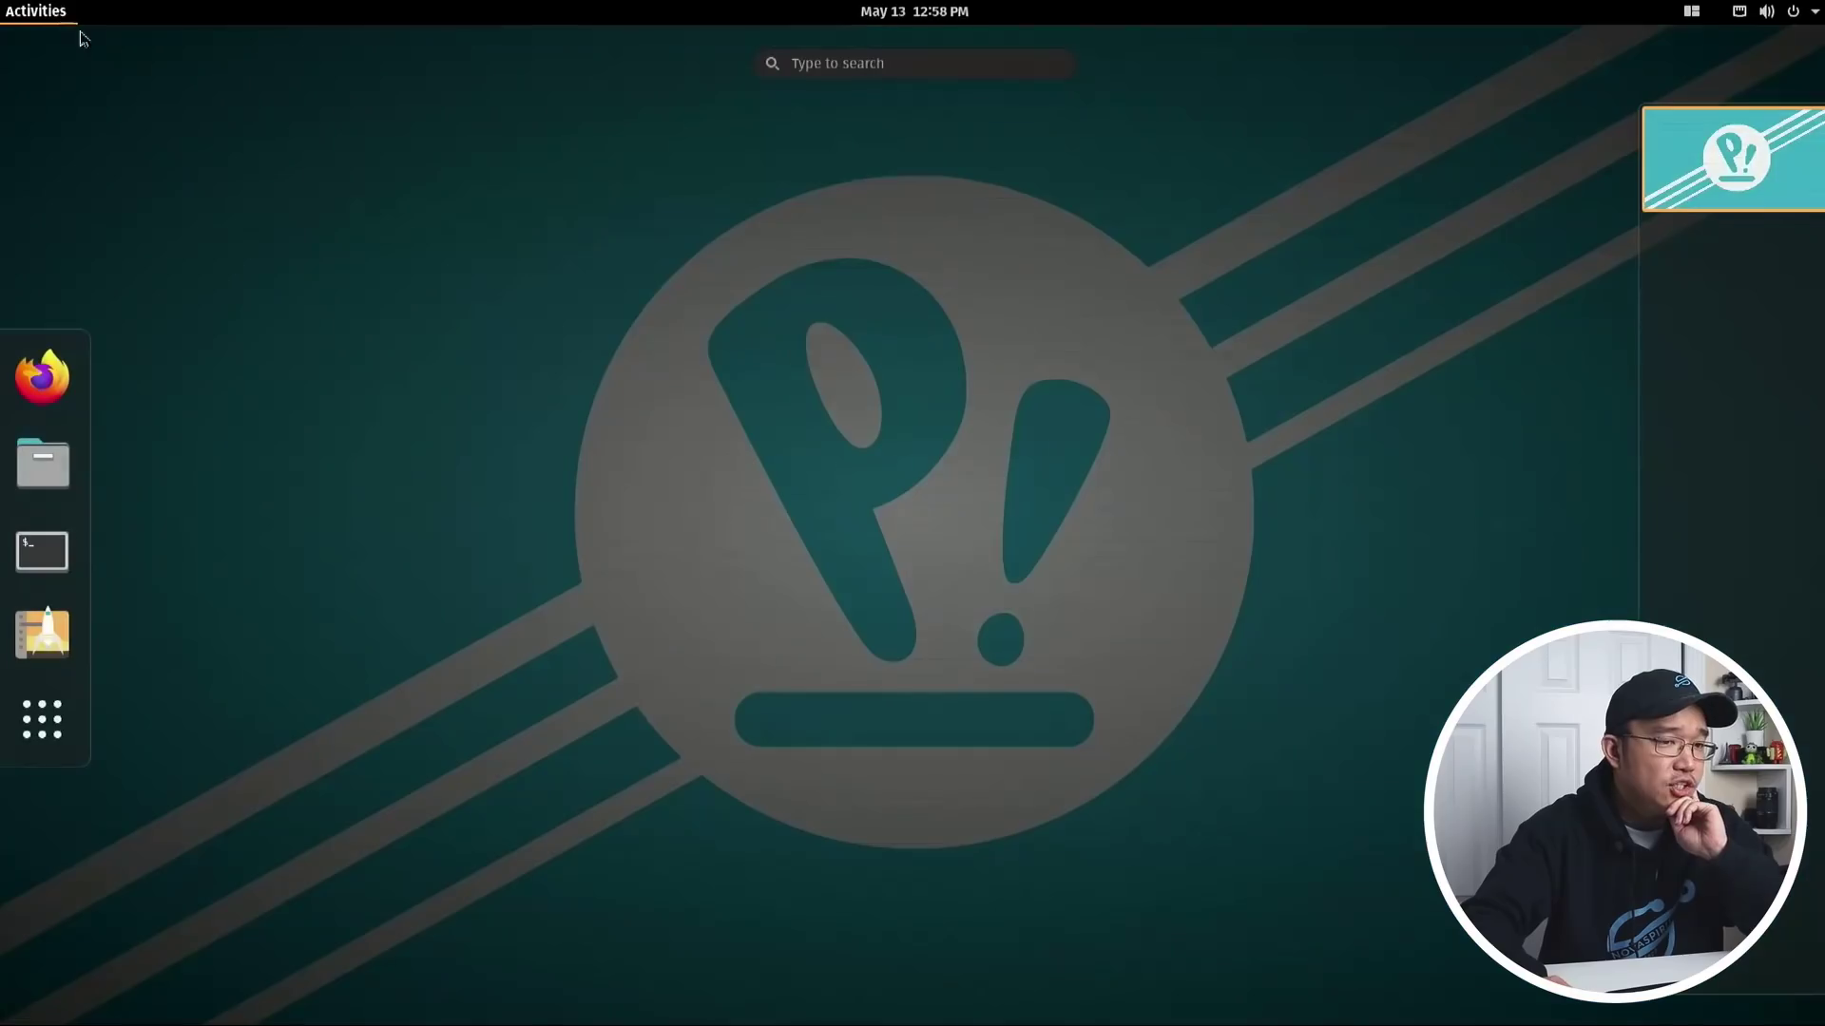
{"action": "left_click", "coordinate": [987, 431]}
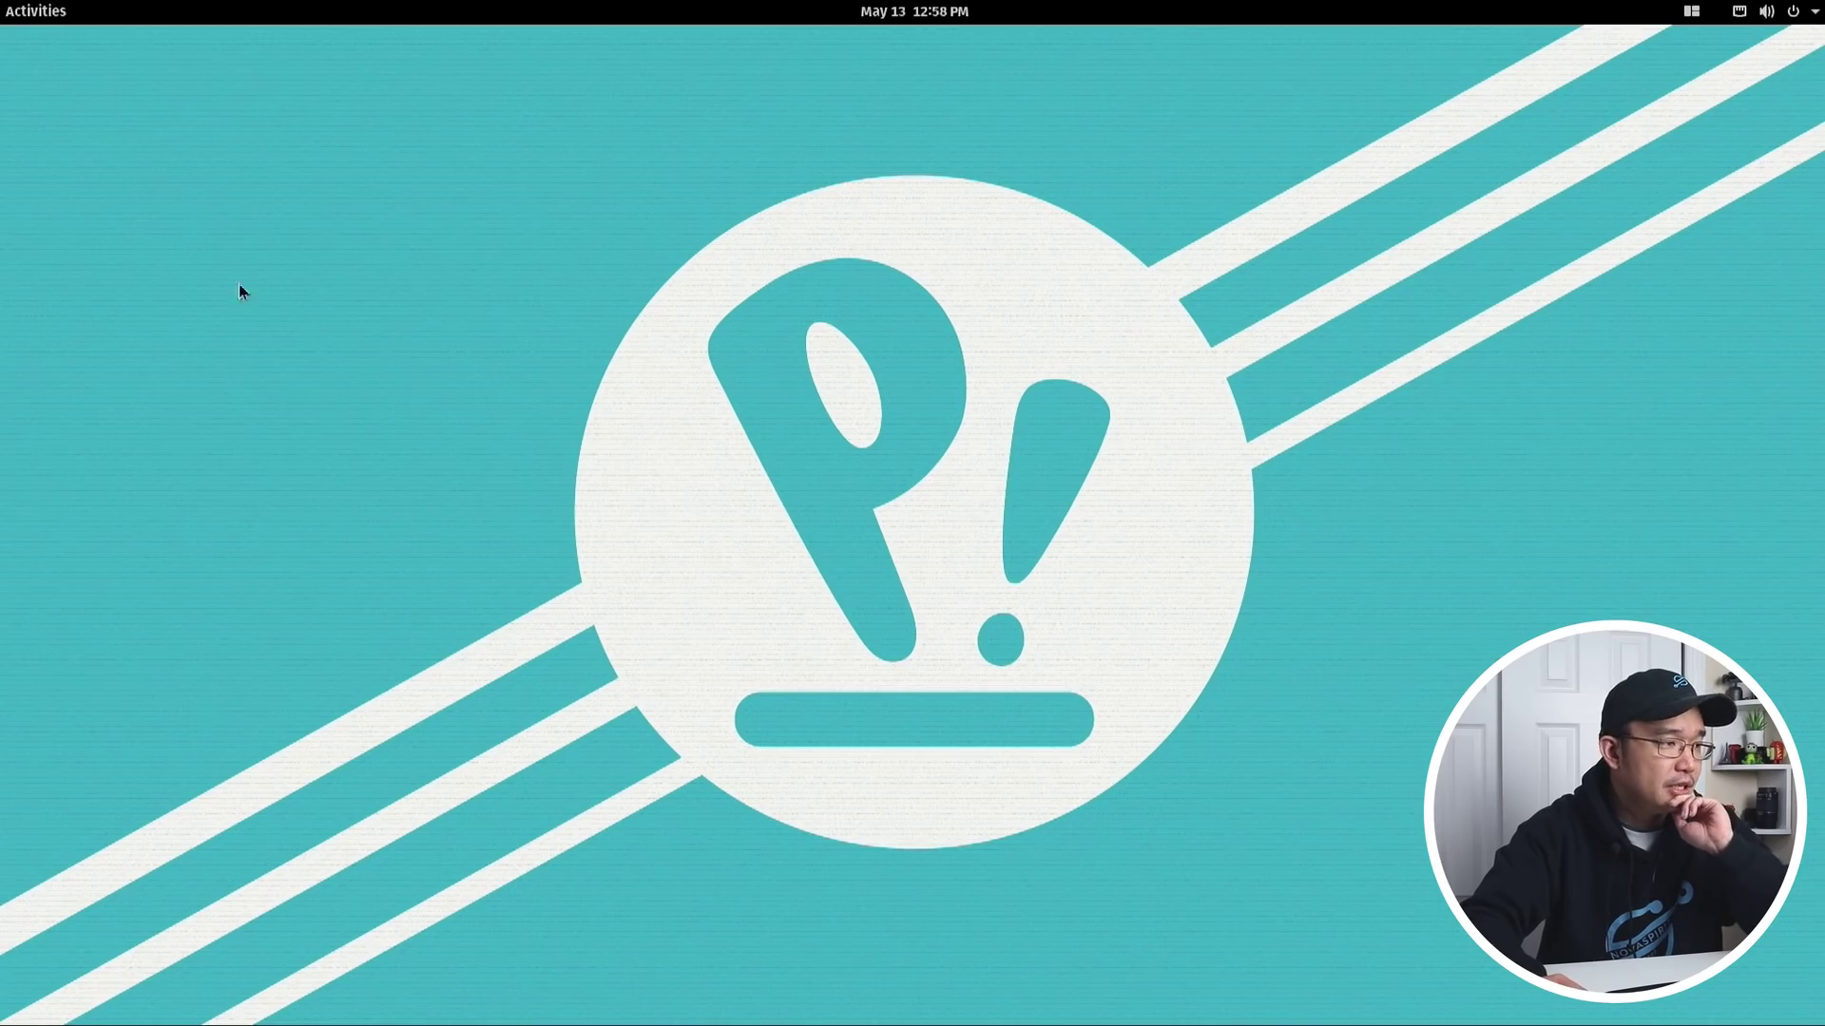
{"action": "left_click", "coordinate": [35, 11]}
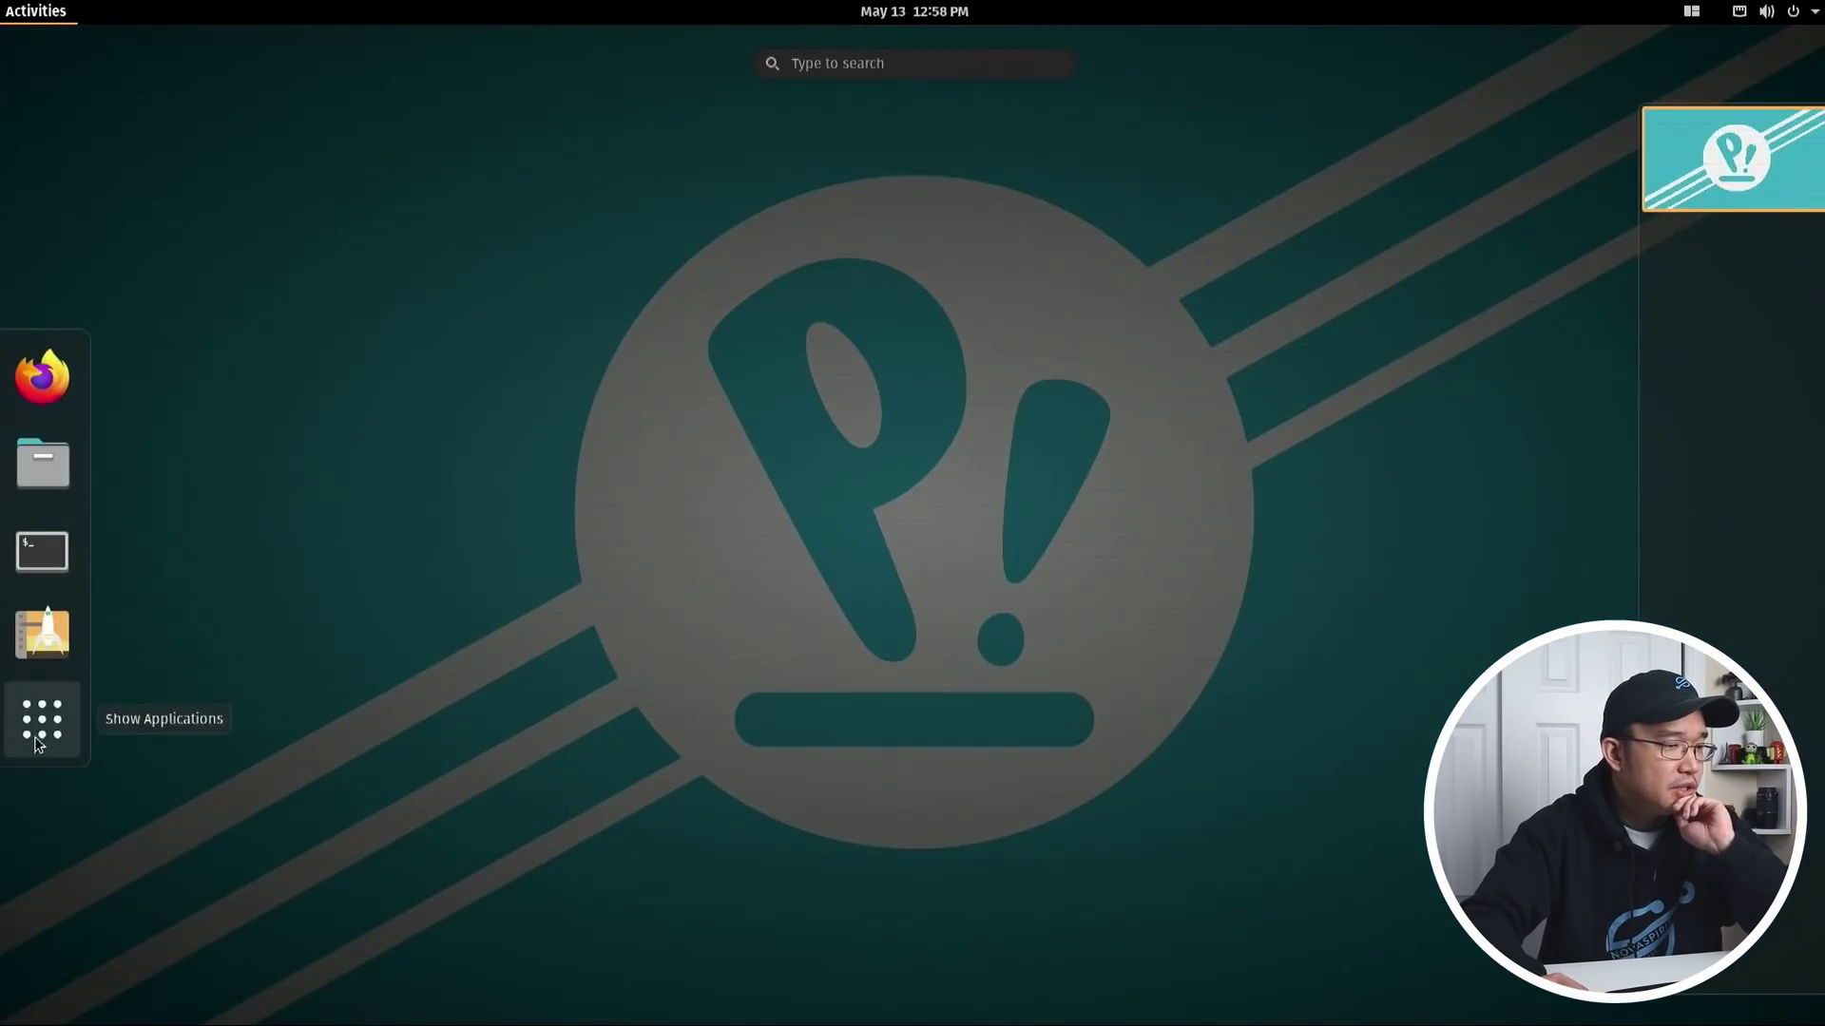
{"action": "left_click", "coordinate": [42, 719]}
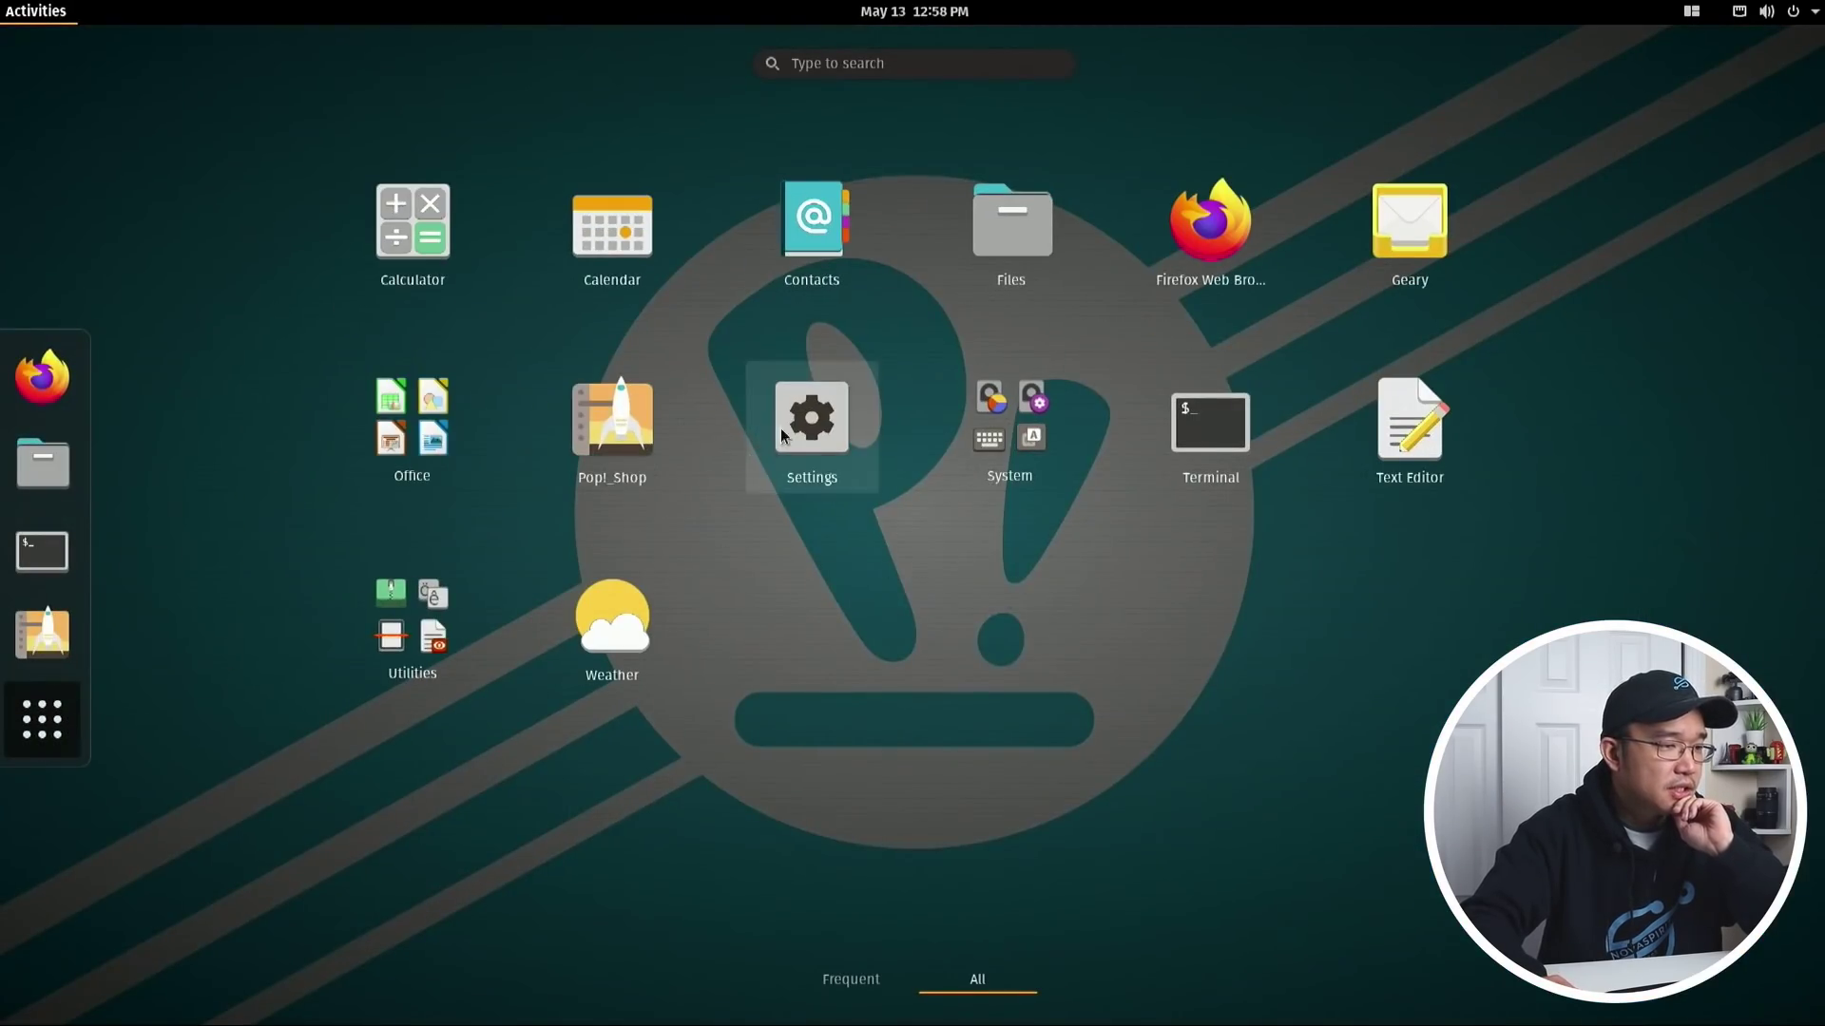
{"action": "left_click", "coordinate": [798, 468]}
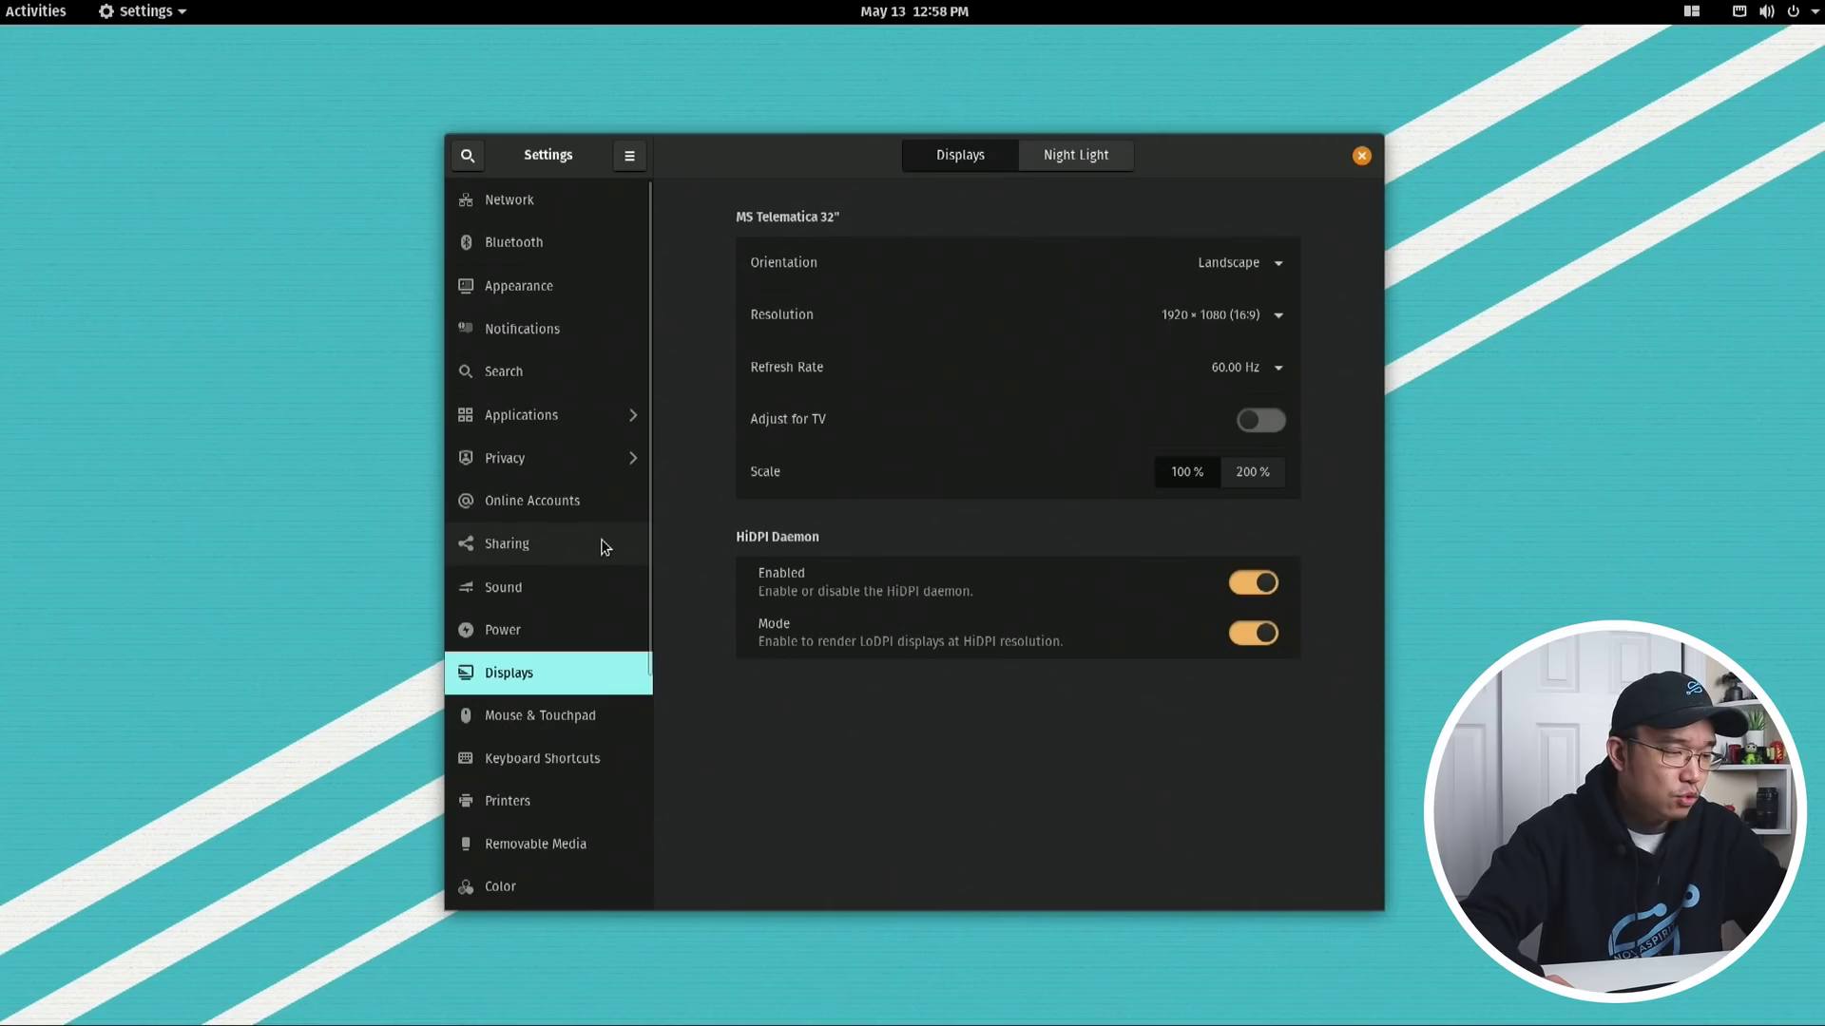
Browse the Network and Bluetooth pages, then go to Appearance
{"action": "left_click", "coordinate": [569, 215]}
{"action": "left_click", "coordinate": [564, 244]}
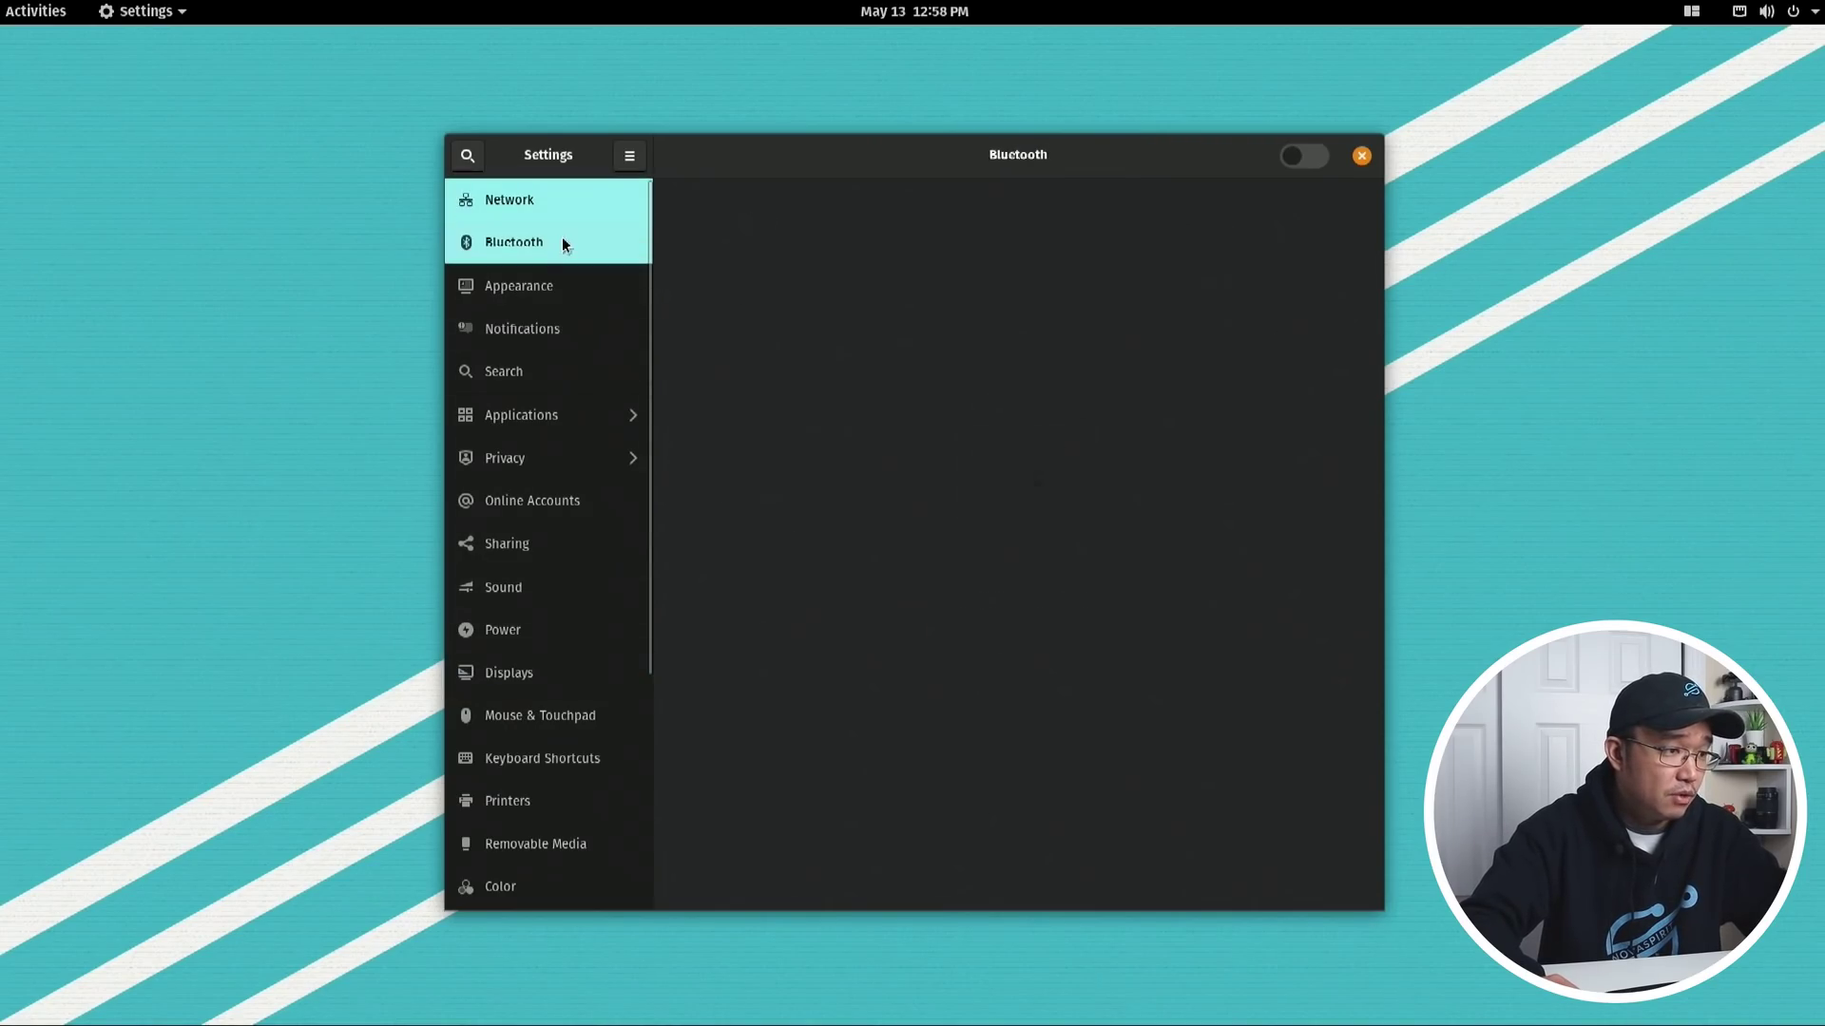
{"action": "left_click", "coordinate": [571, 302]}
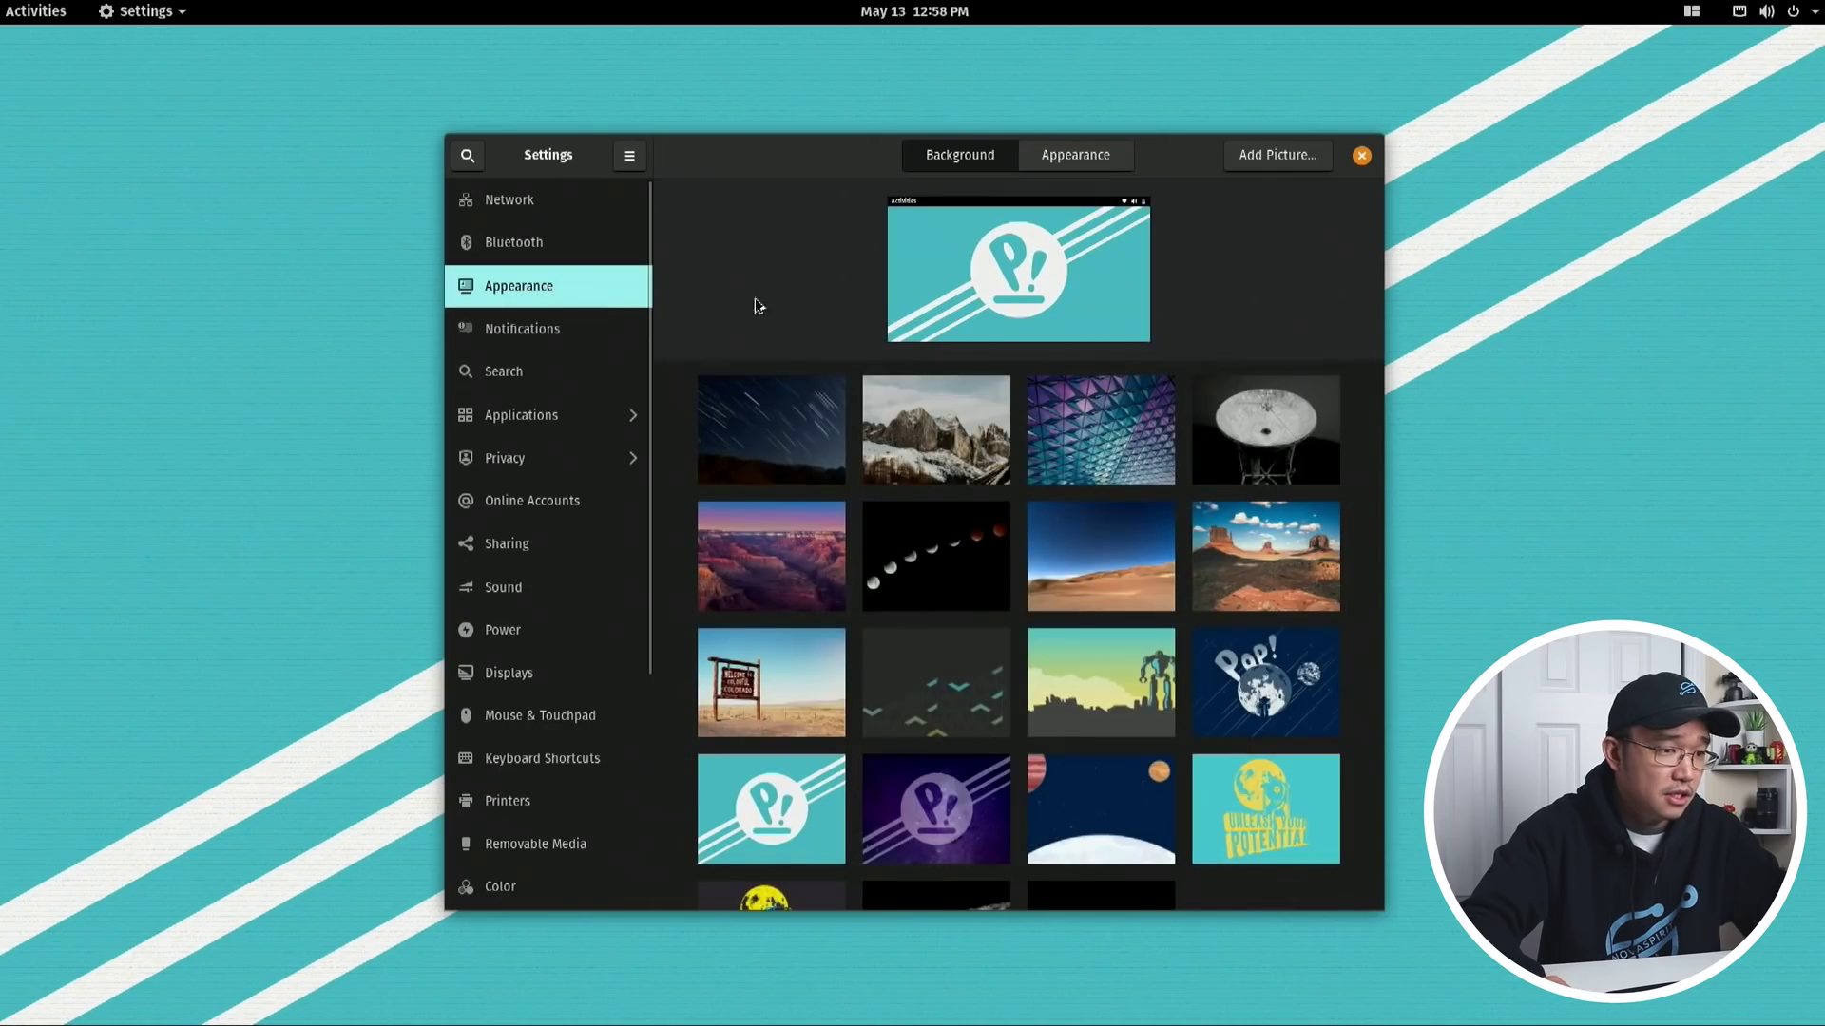
Switch the theme between Light and Dark, settle on Light, and view Notifications
{"action": "left_click", "coordinate": [1063, 168]}
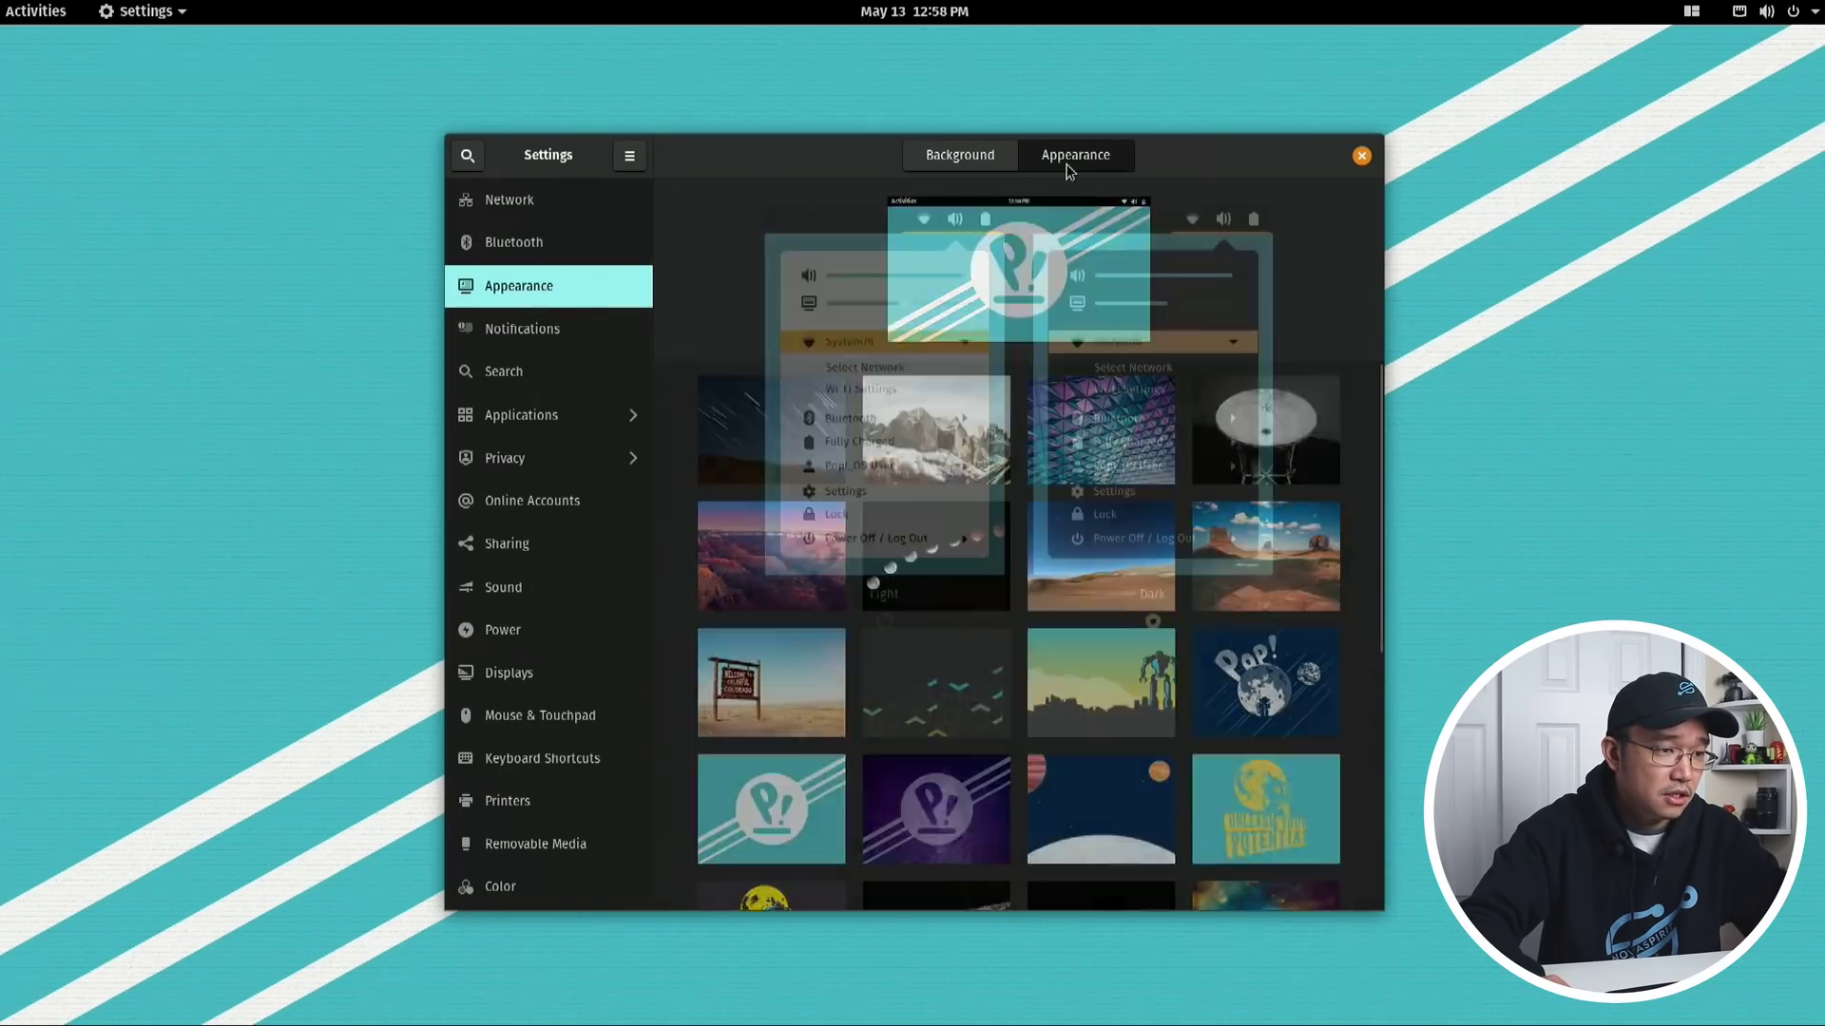
{"action": "left_click", "coordinate": [918, 495]}
{"action": "left_click", "coordinate": [1110, 428]}
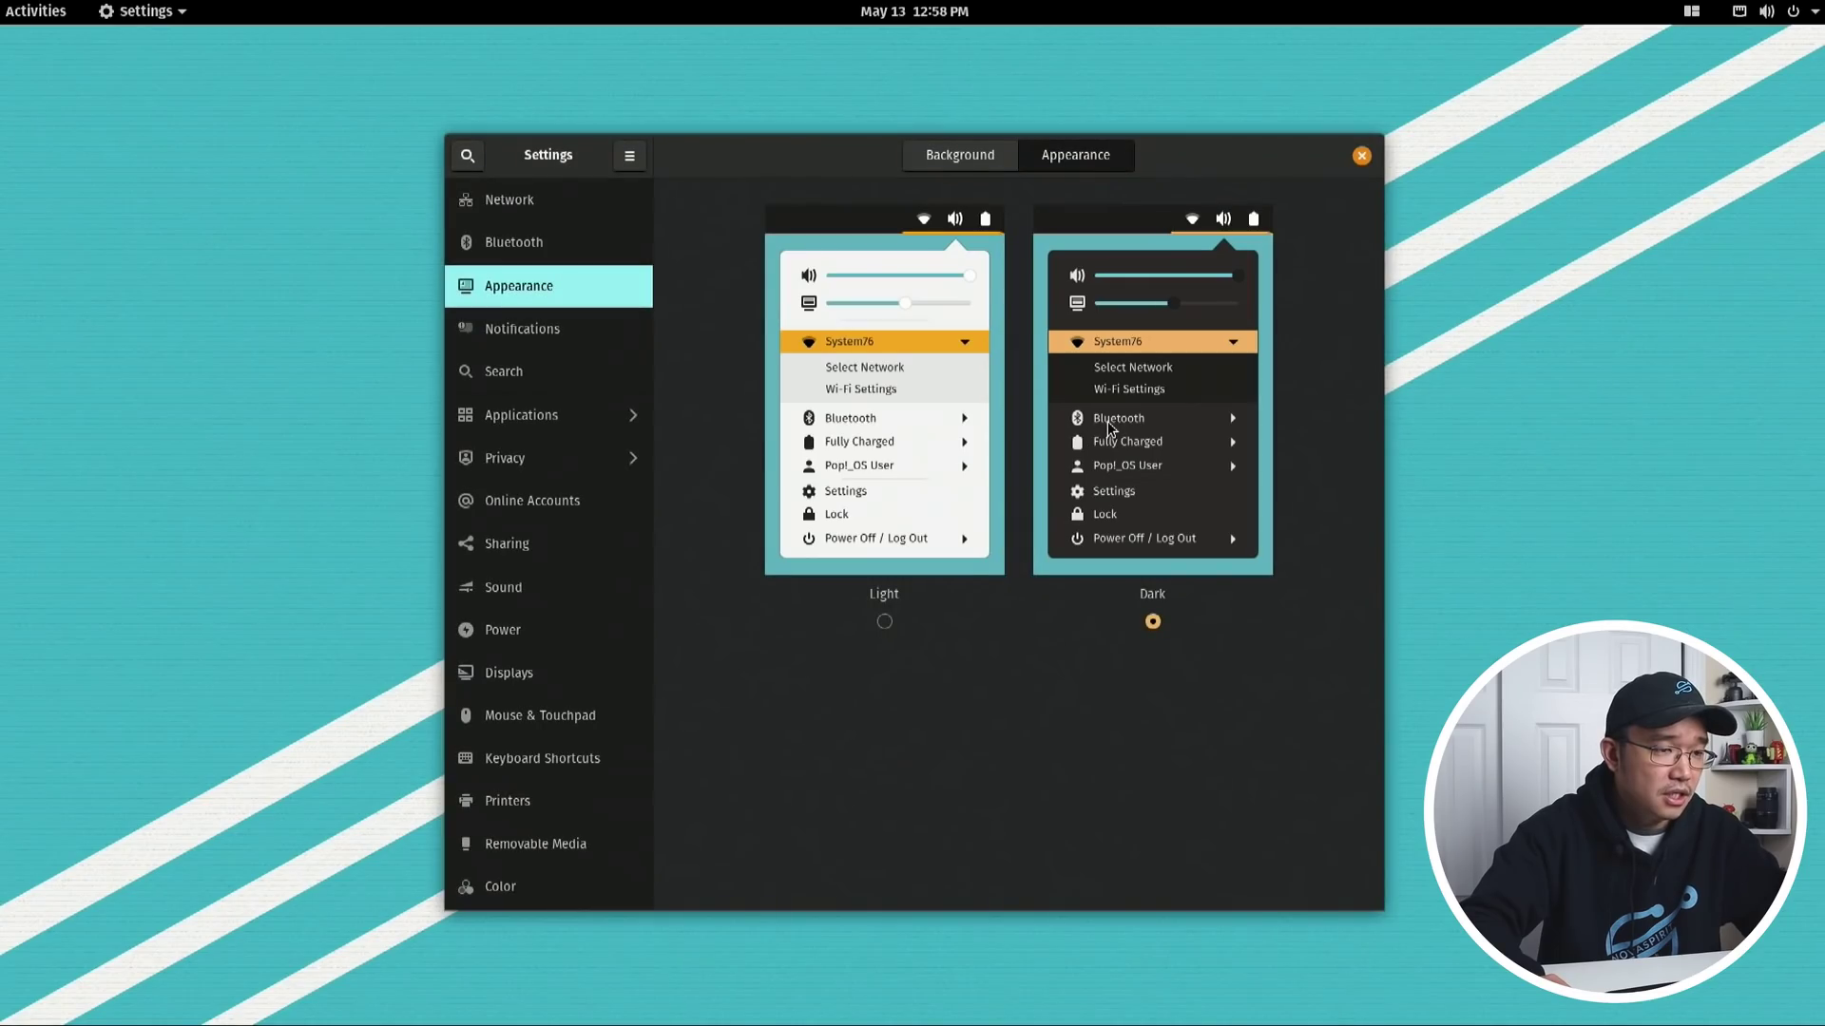
{"action": "left_click", "coordinate": [803, 371]}
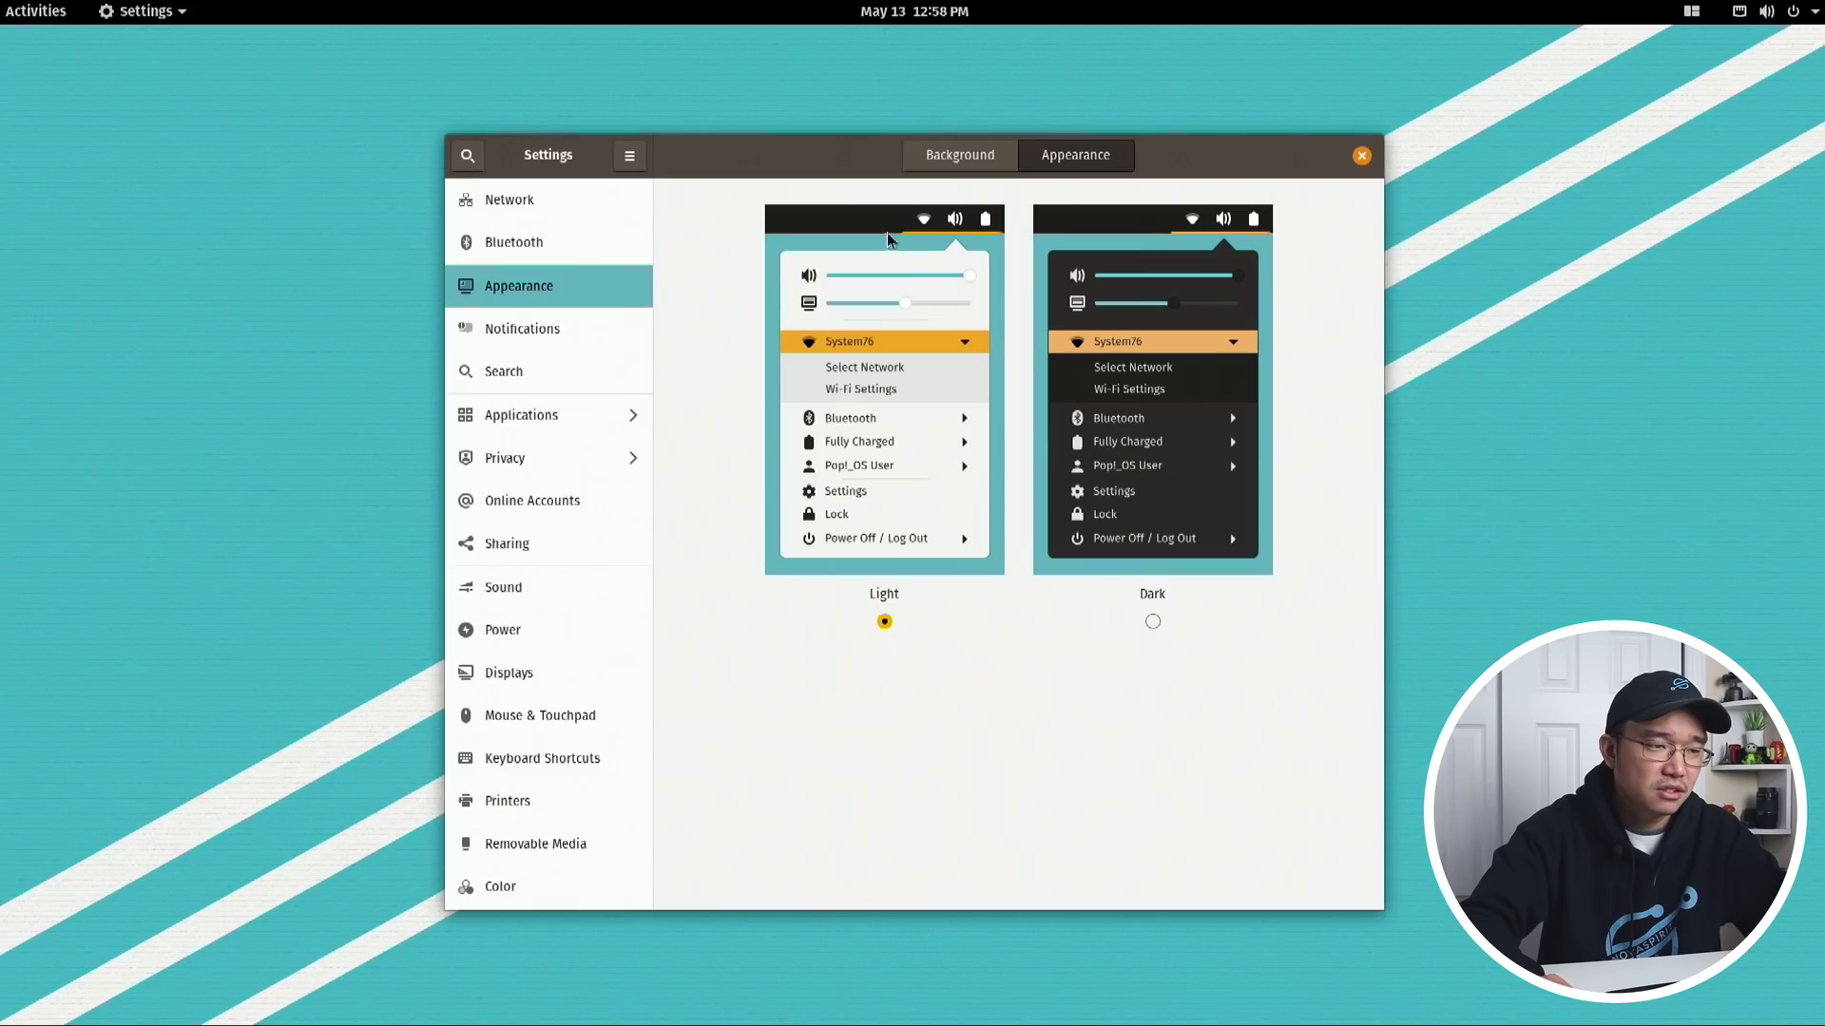
{"action": "left_click", "coordinate": [1217, 347]}
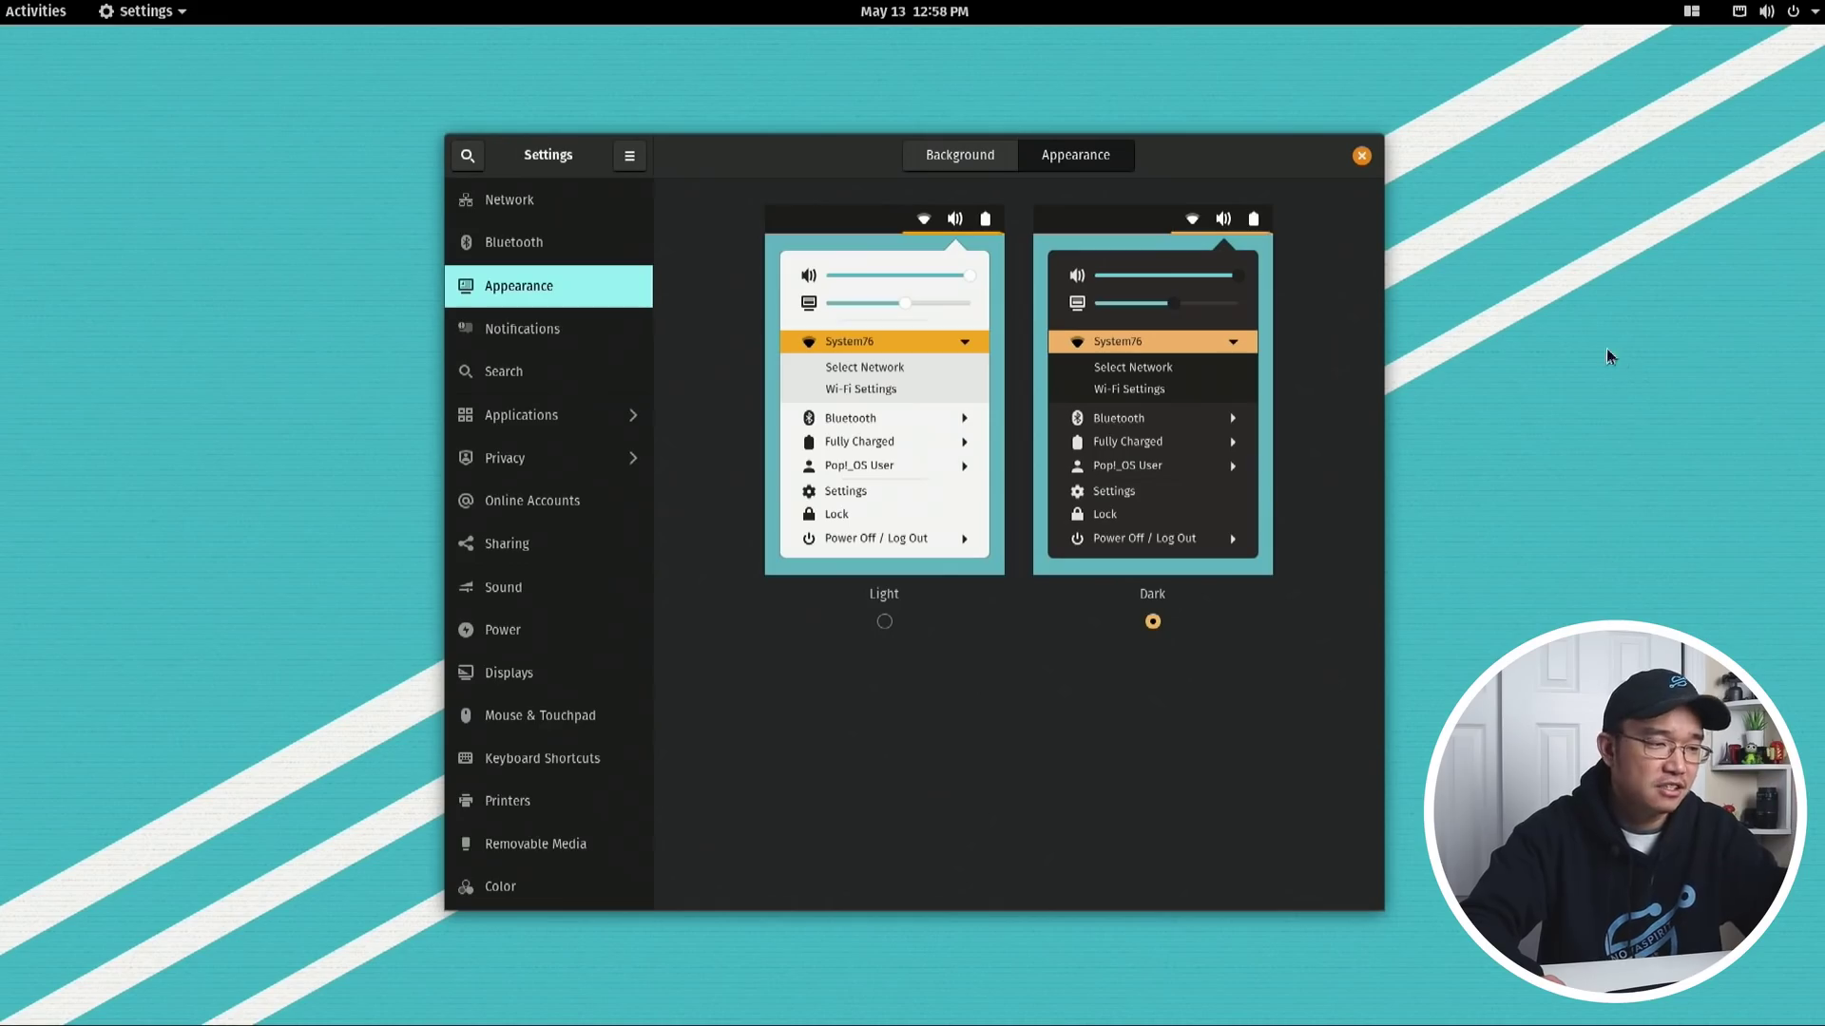
{"action": "left_click", "coordinate": [902, 332]}
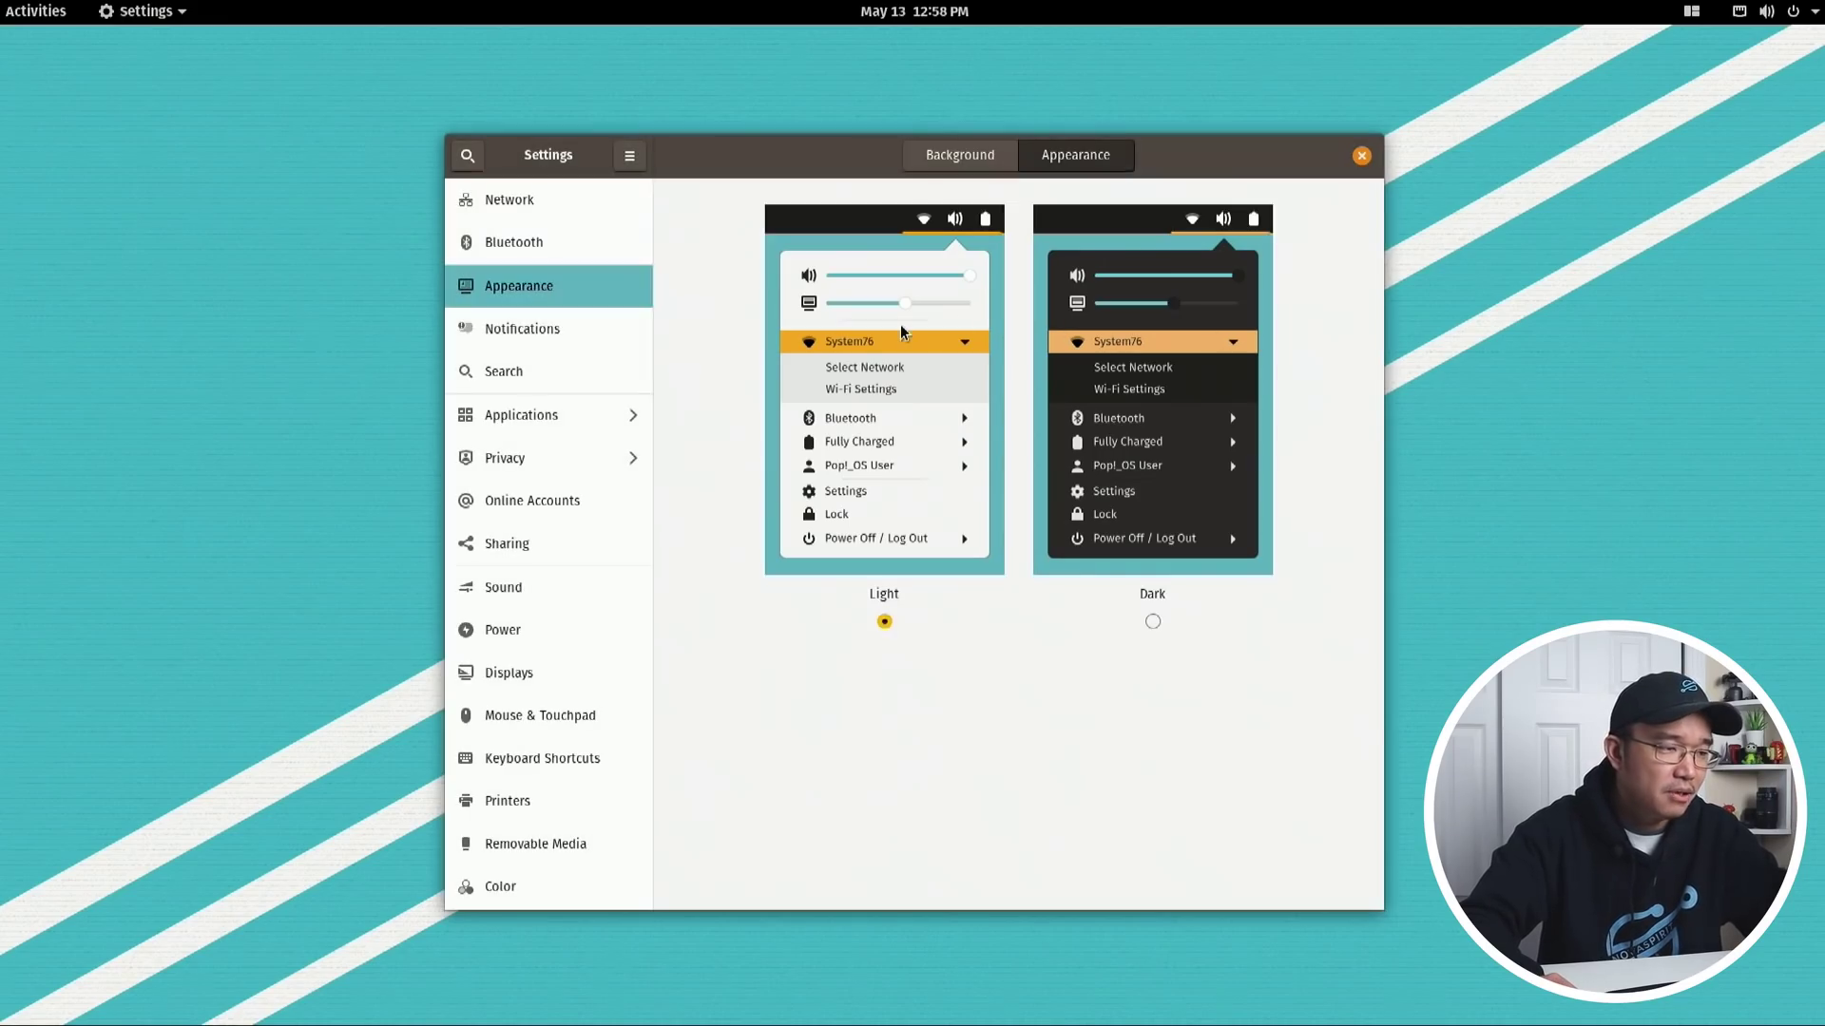
{"action": "left_click", "coordinate": [562, 332]}
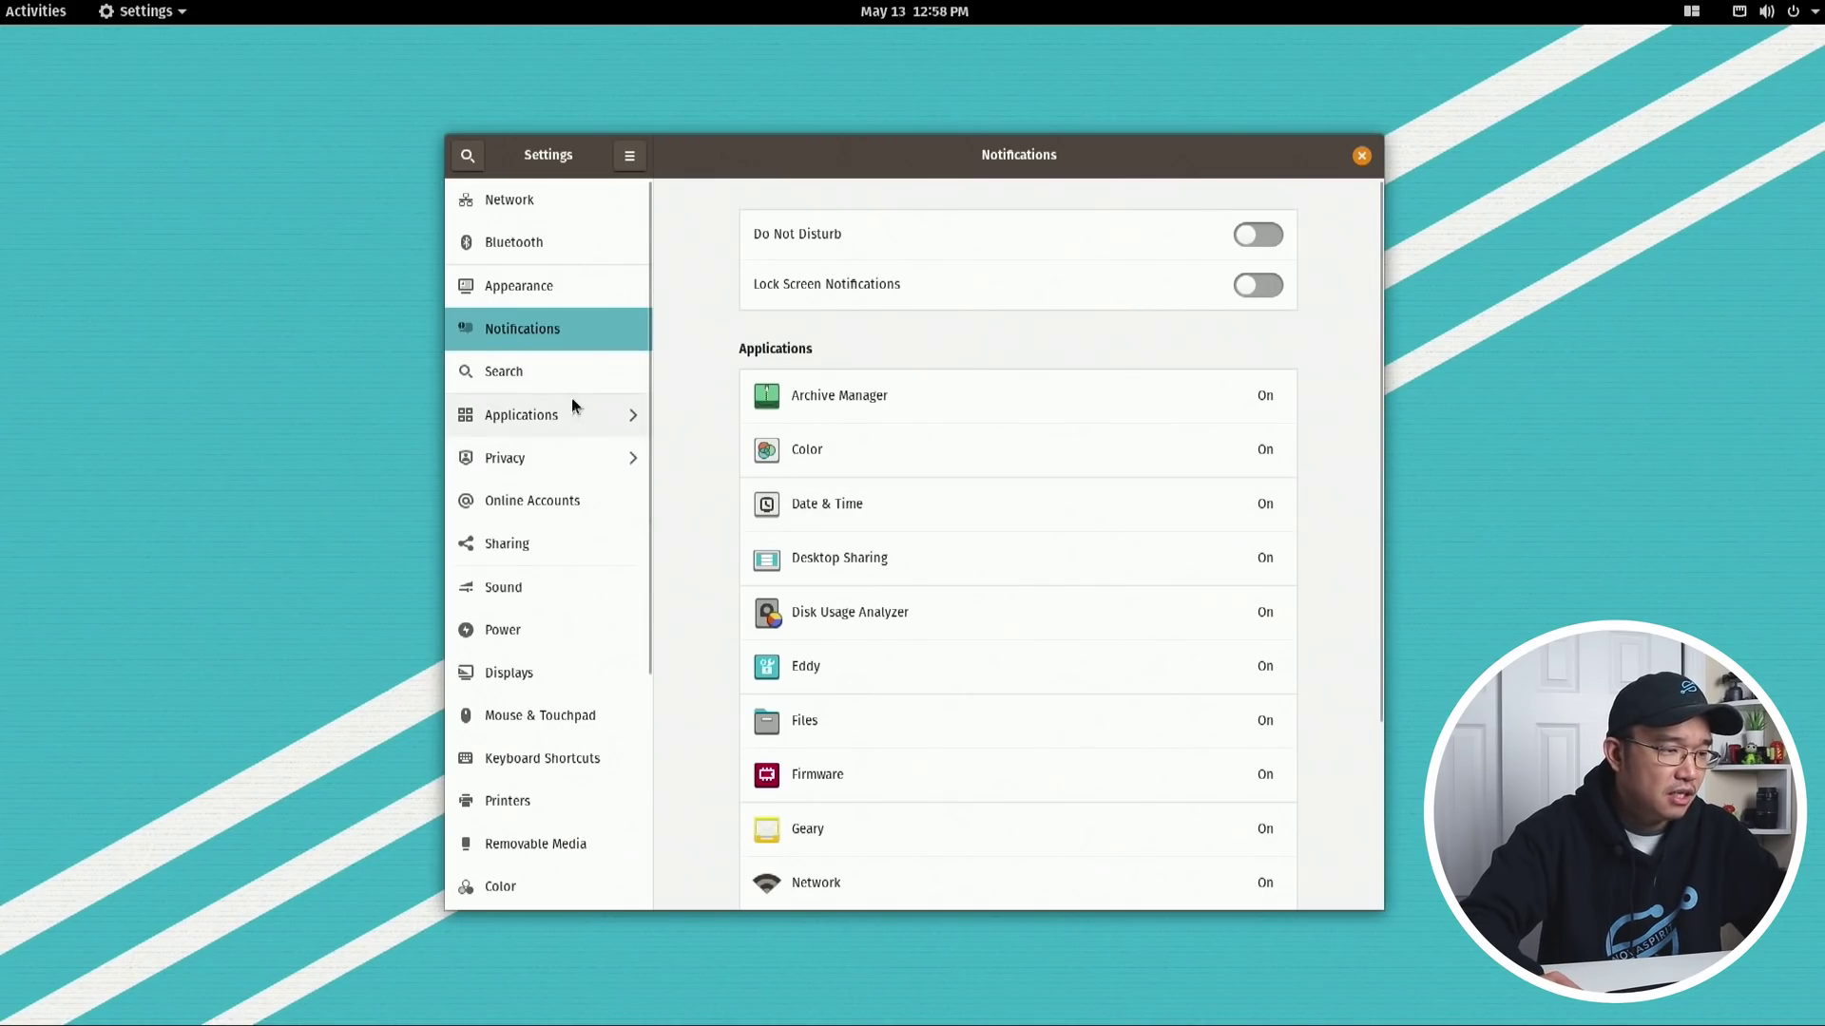
Look through the per-application settings list and return to the main categories
{"action": "left_click", "coordinate": [572, 403]}
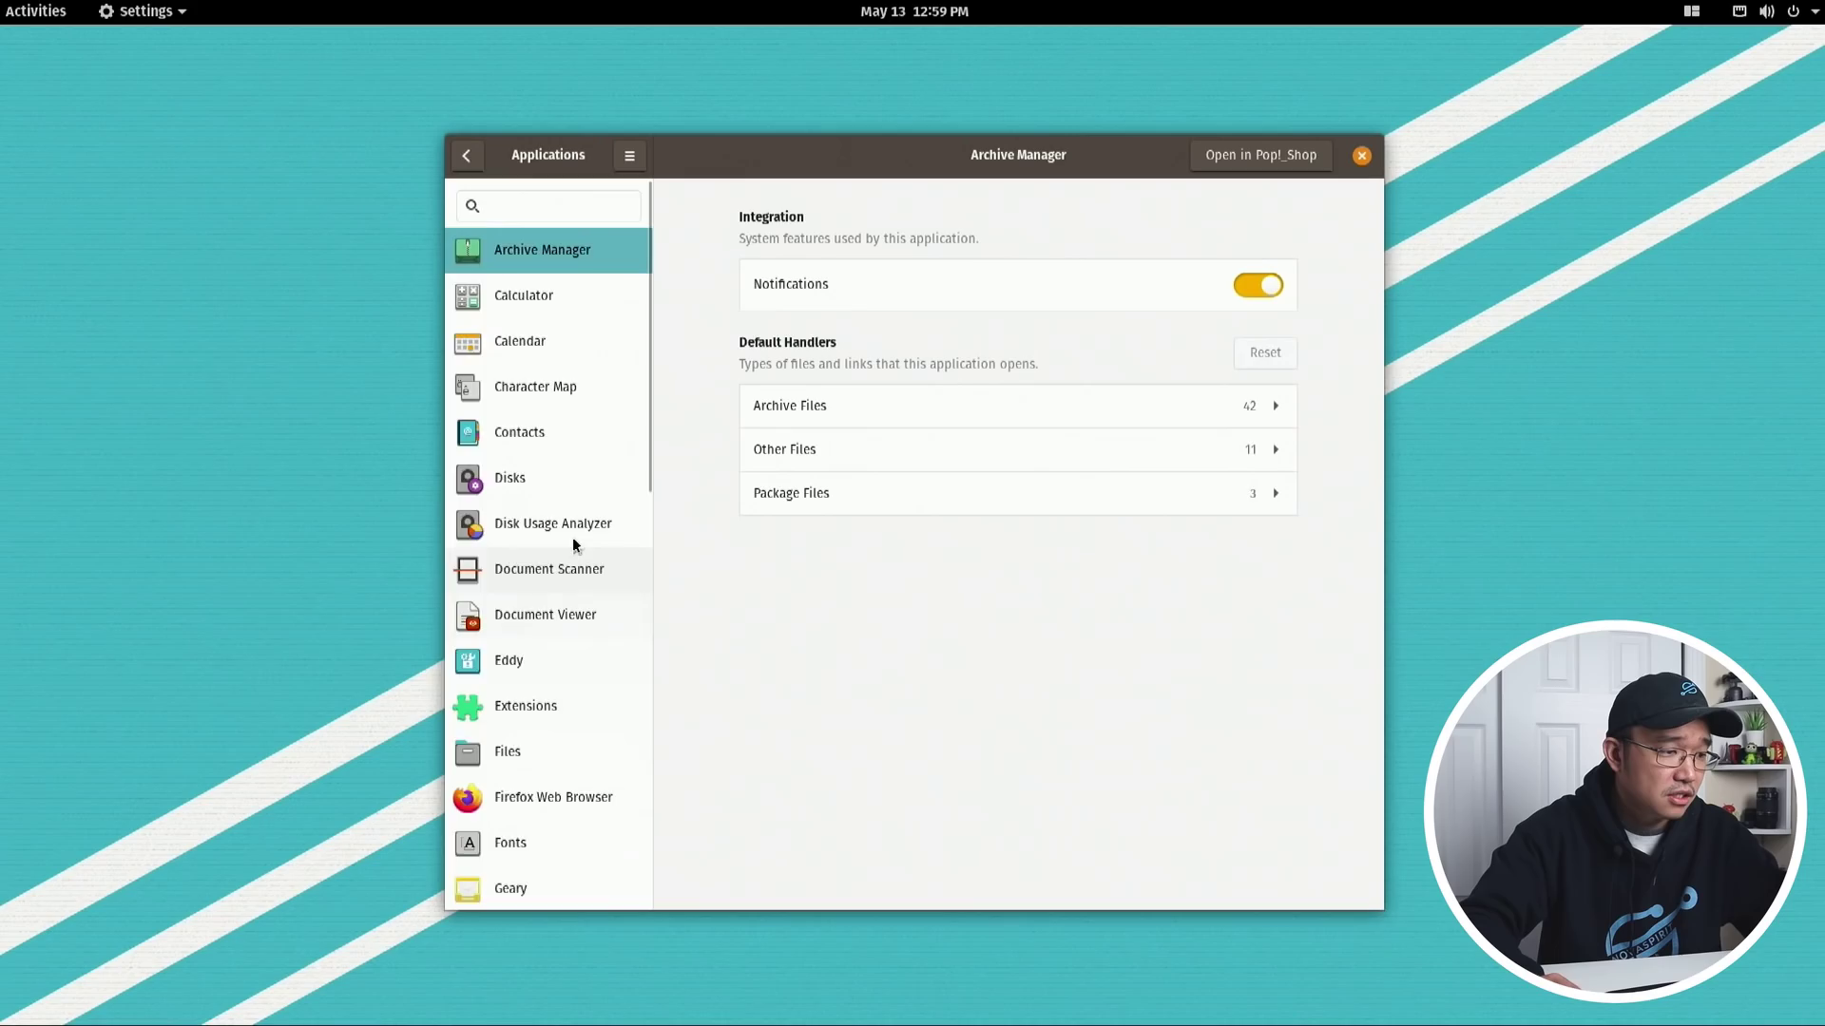
{"action": "scroll", "coordinate": [572, 532], "scroll_direction": "down", "scroll_amount": 10}
{"action": "scroll", "coordinate": [572, 532], "scroll_direction": "up", "scroll_amount": 10}
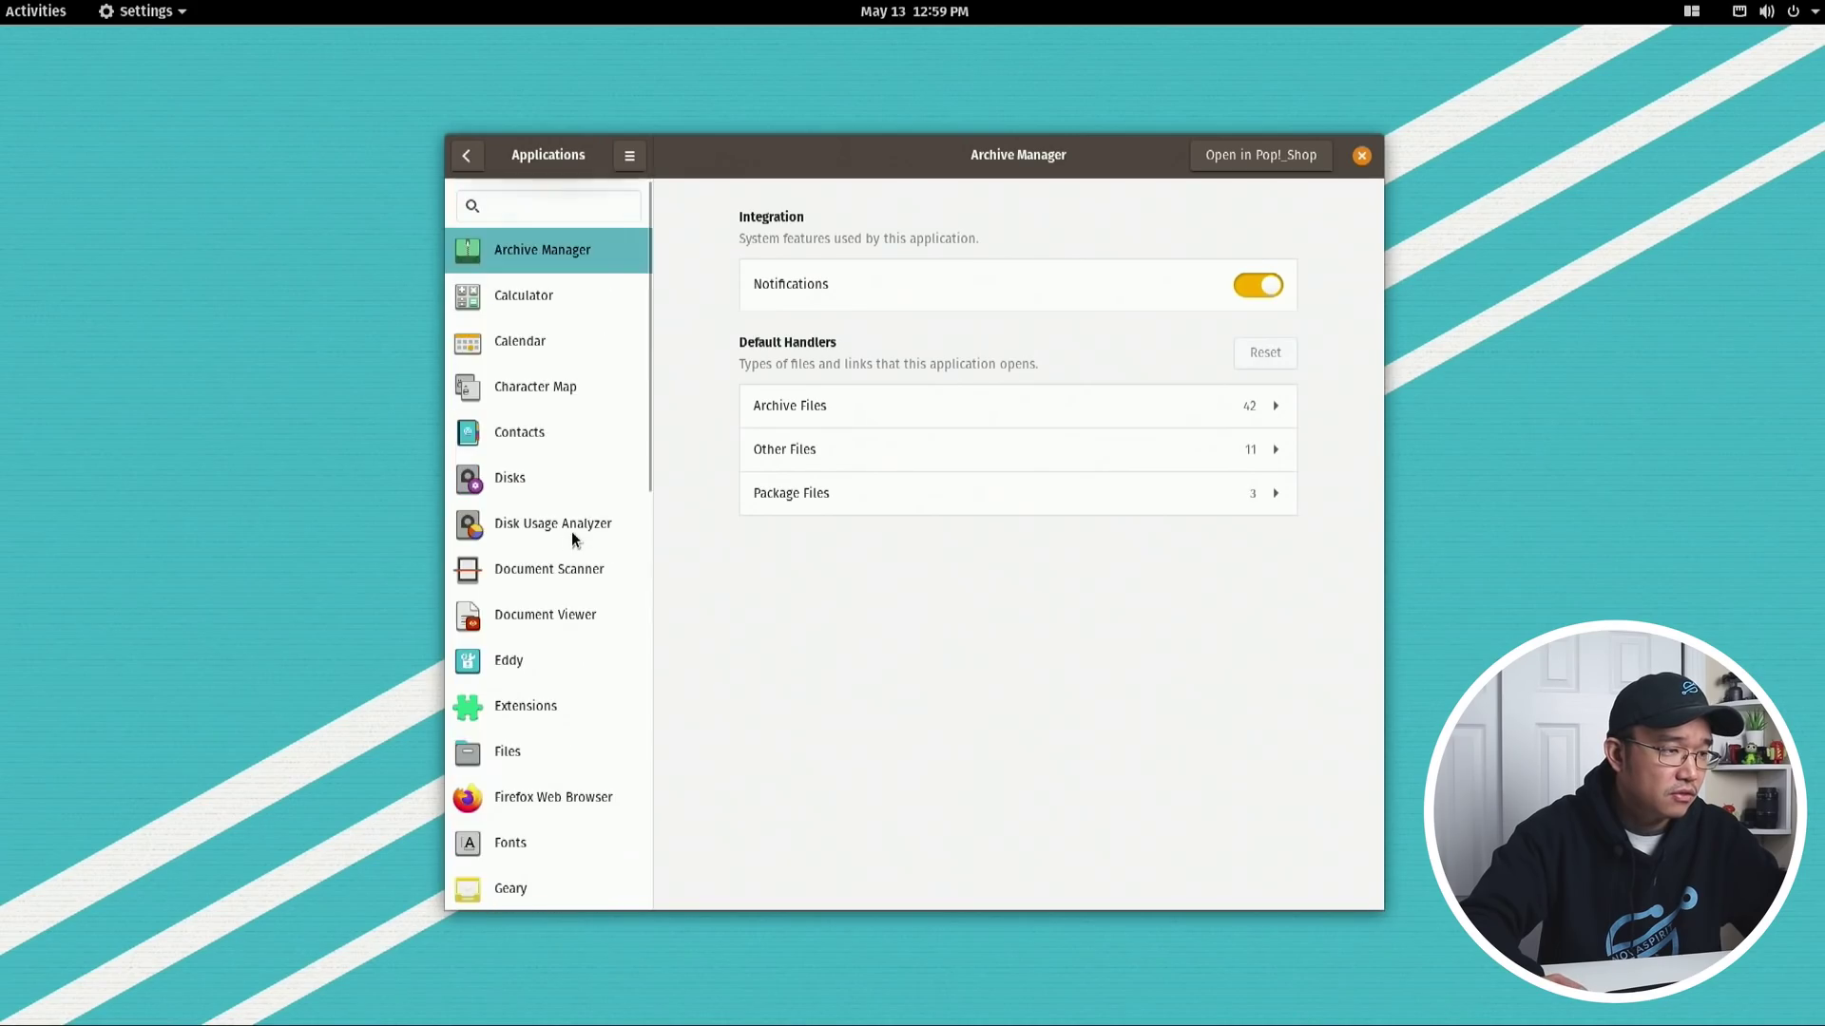
{"action": "left_click", "coordinate": [465, 154]}
Set the Sound output device to HDMI / DisplayPort 6, then view the Power page
{"action": "left_click", "coordinate": [568, 587]}
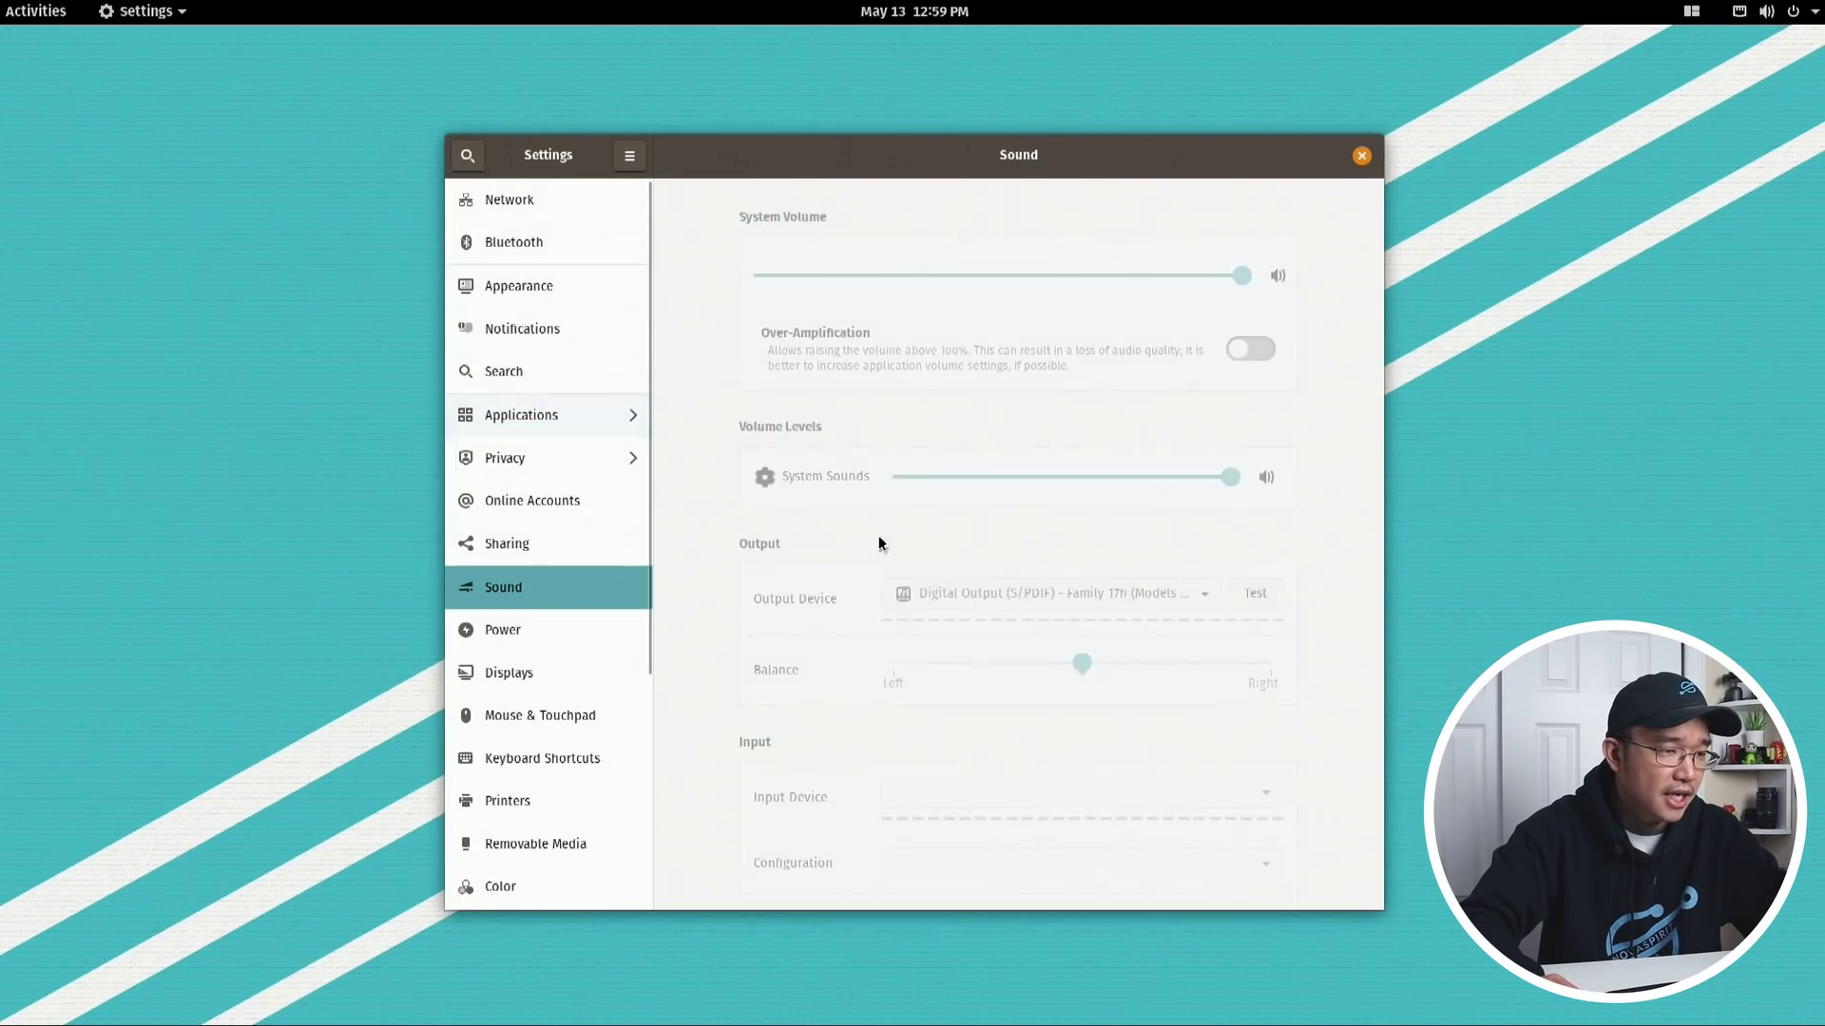
{"action": "scroll", "coordinate": [1357, 509], "scroll_direction": "down", "scroll_amount": 1}
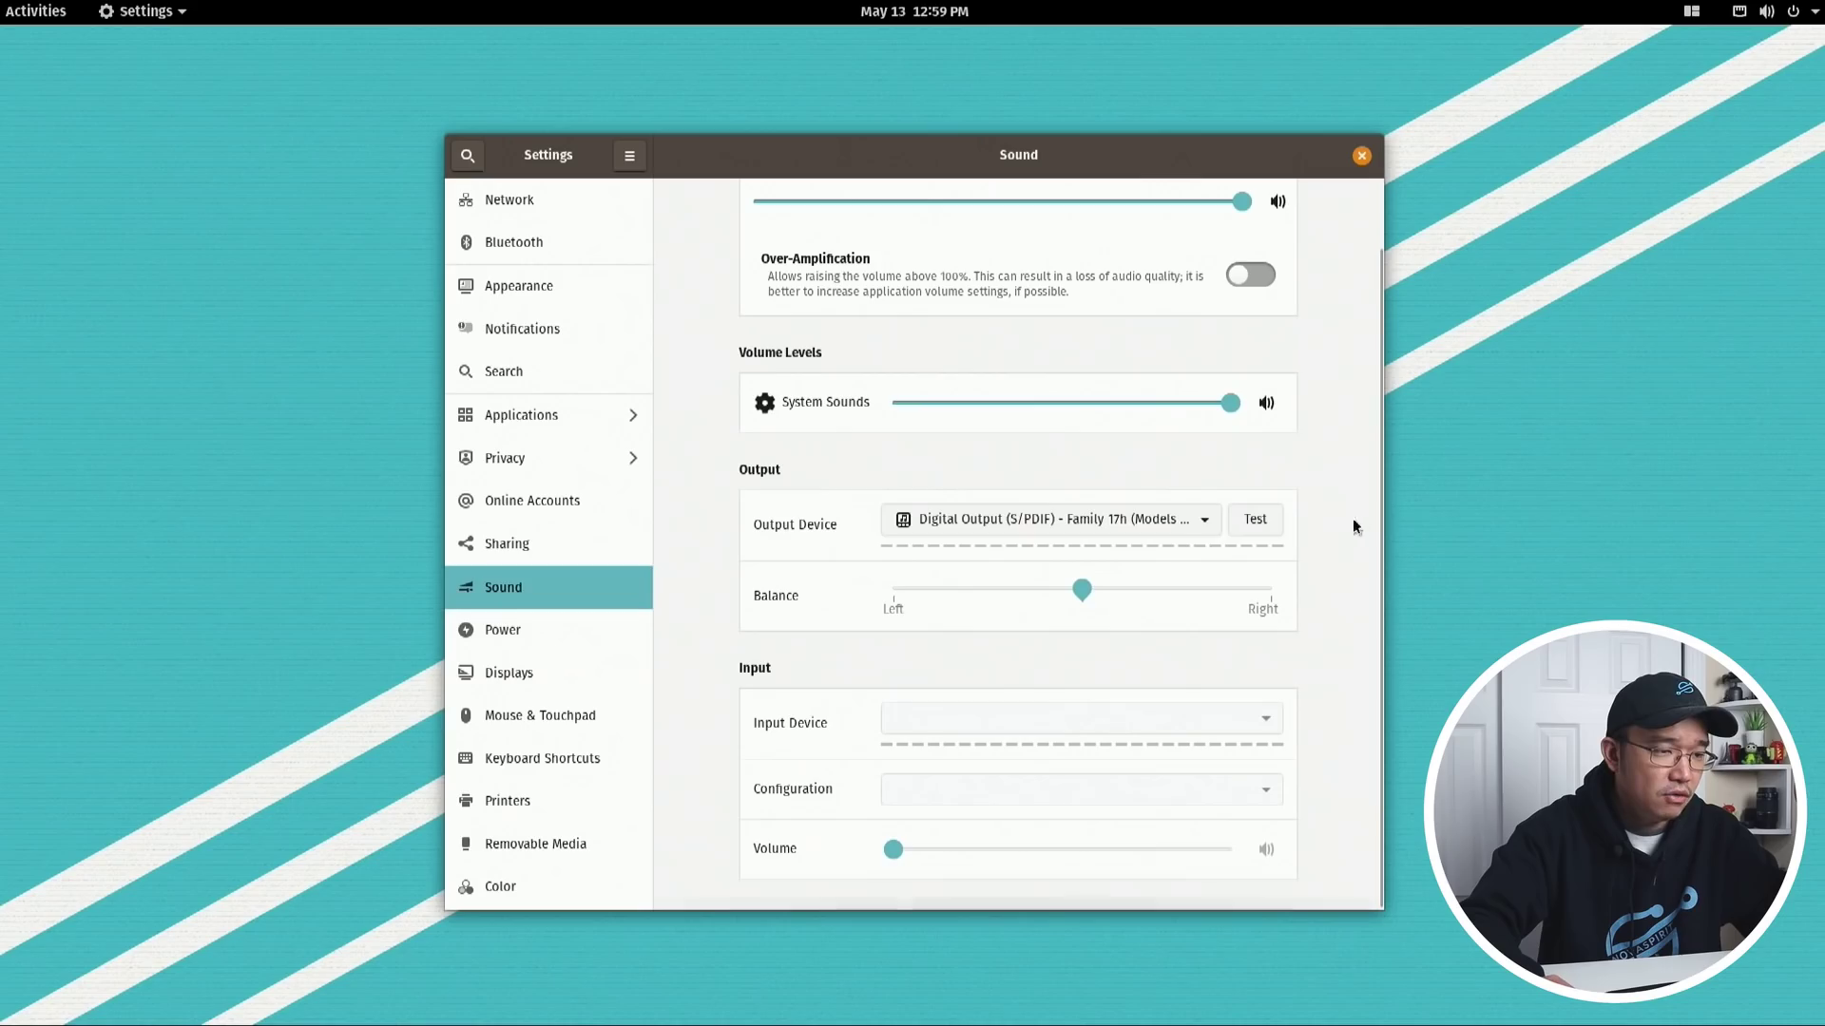
{"action": "left_click", "coordinate": [1154, 529]}
{"action": "left_click", "coordinate": [1103, 488]}
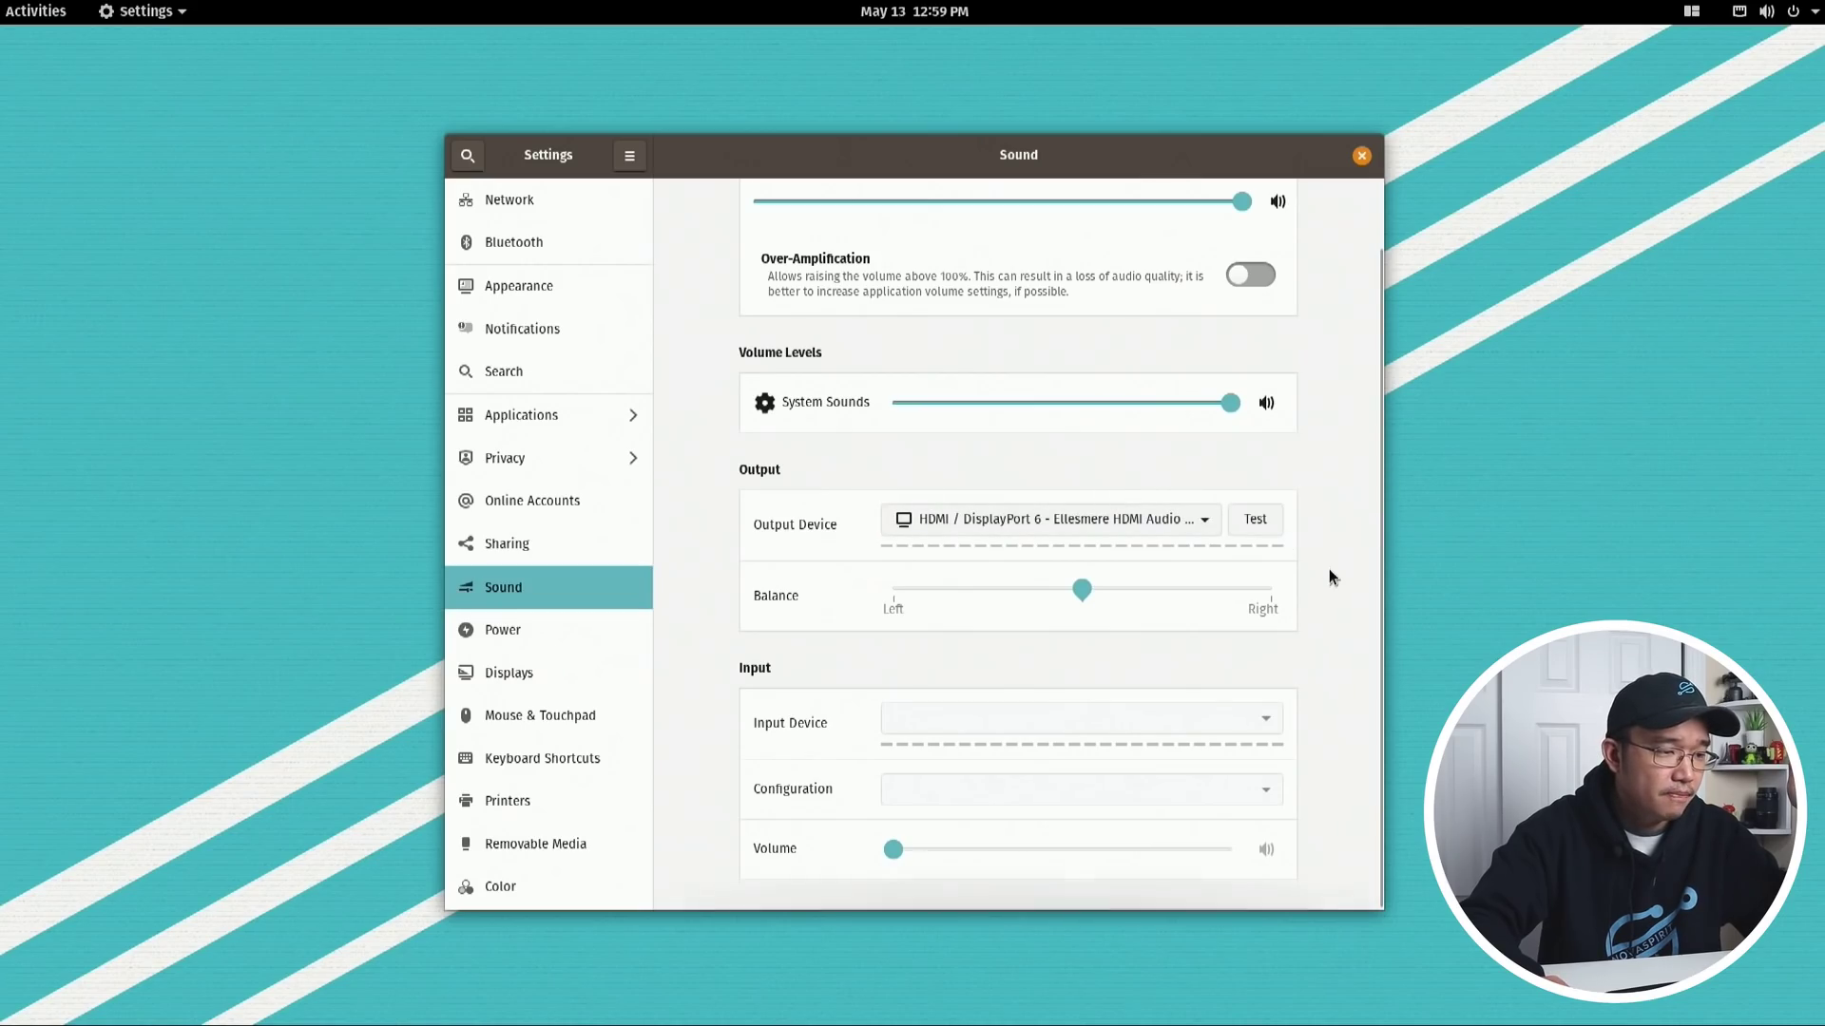
{"action": "scroll", "coordinate": [1370, 447], "scroll_direction": "up", "scroll_amount": 1}
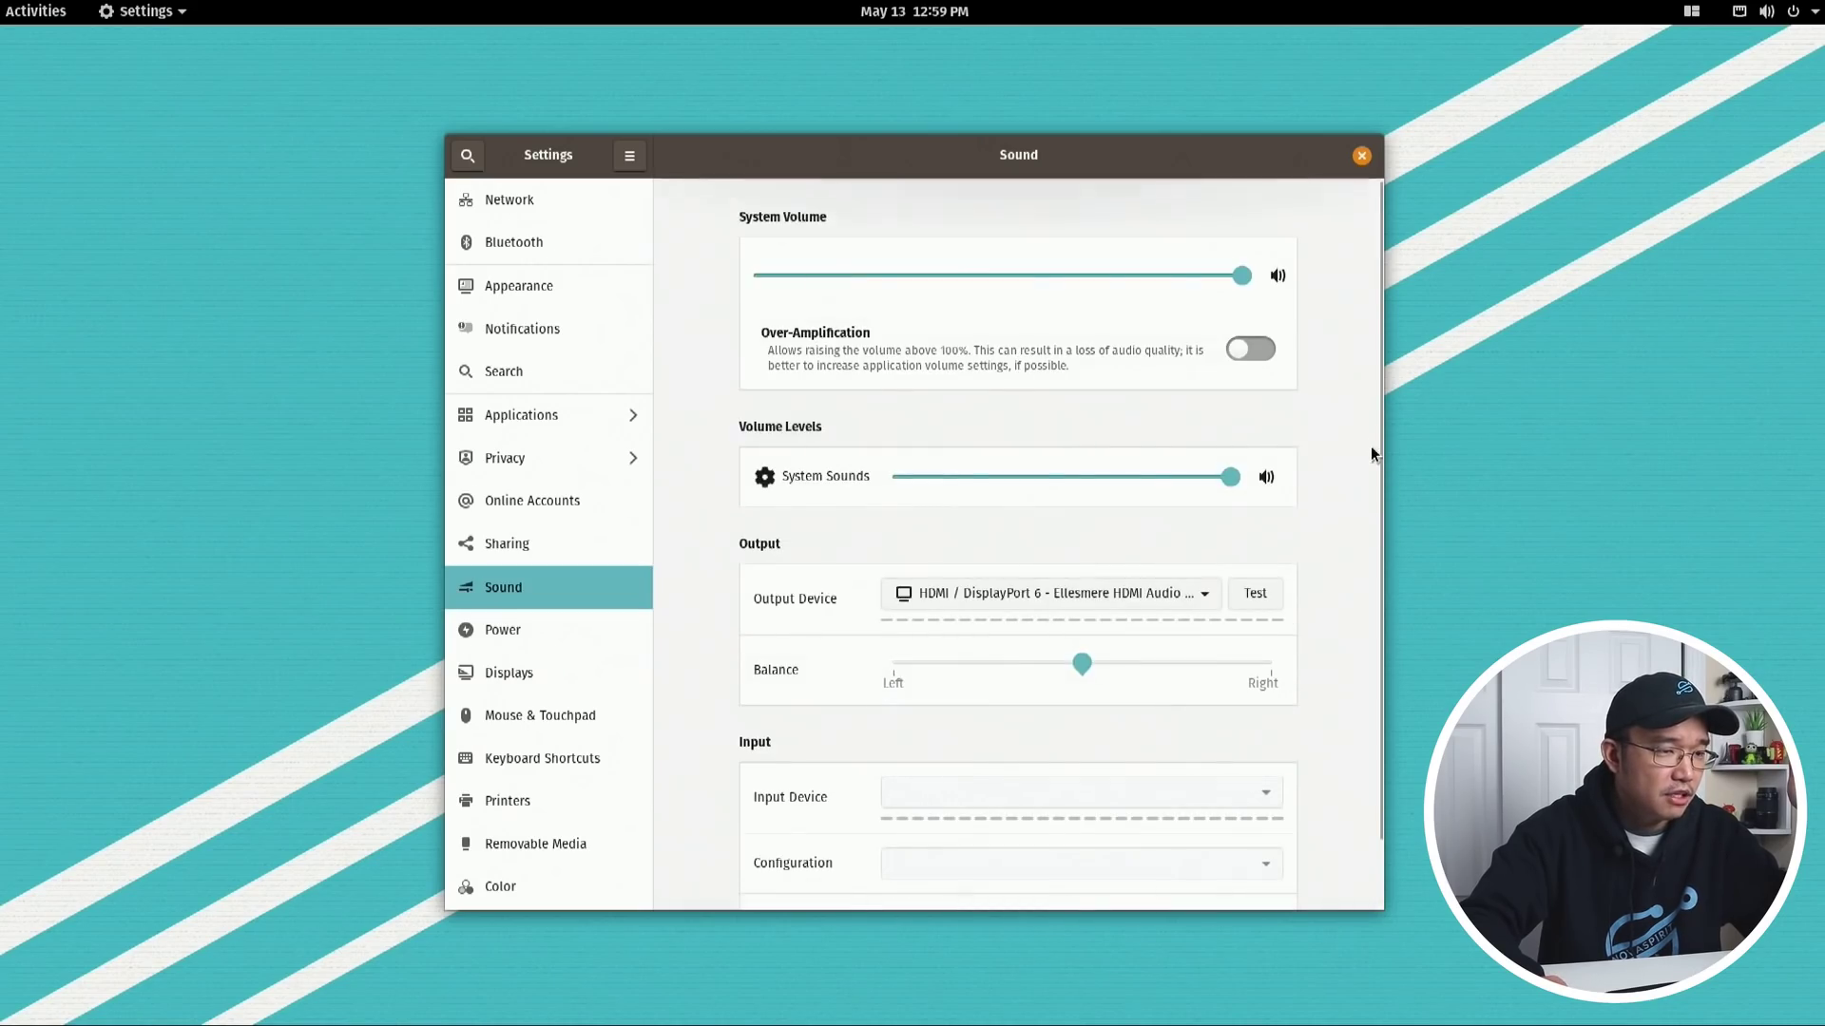
{"action": "left_click", "coordinate": [546, 633]}
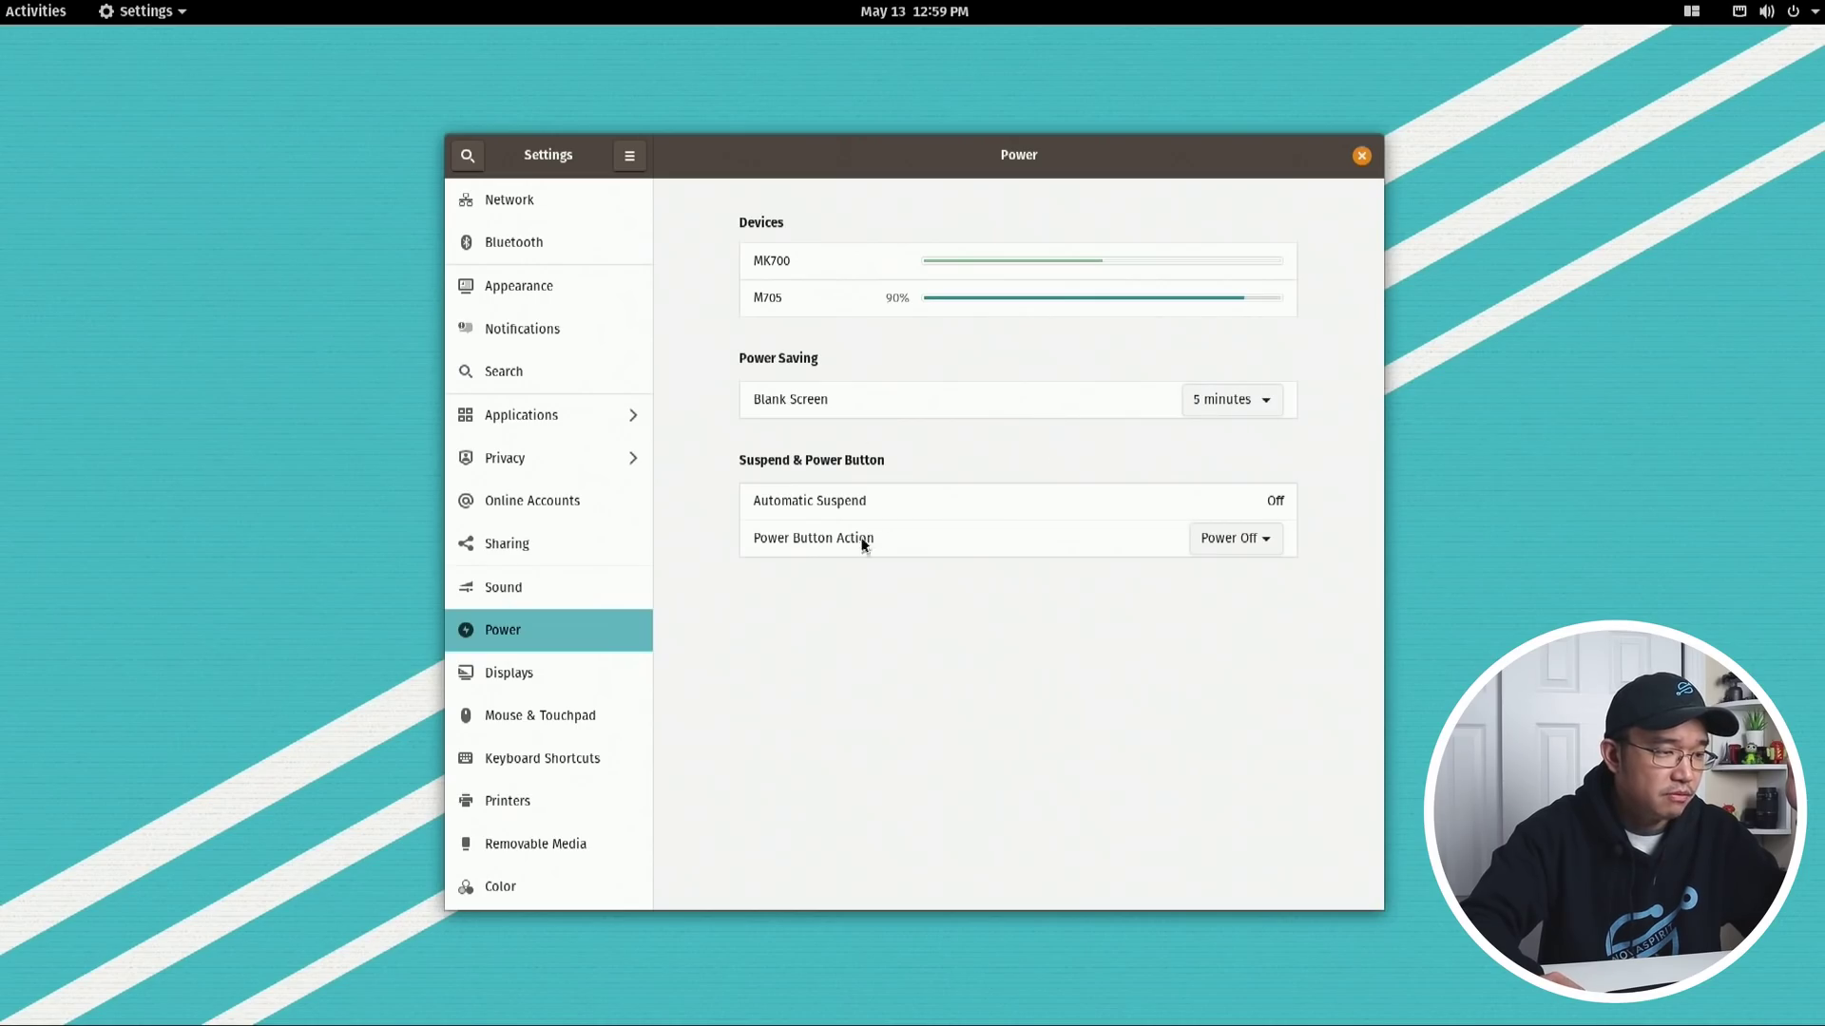
Browse the Displays, Mouse & Touchpad, Keyboard Shortcuts, Printers and Removable Media pages
{"action": "left_click", "coordinate": [538, 679]}
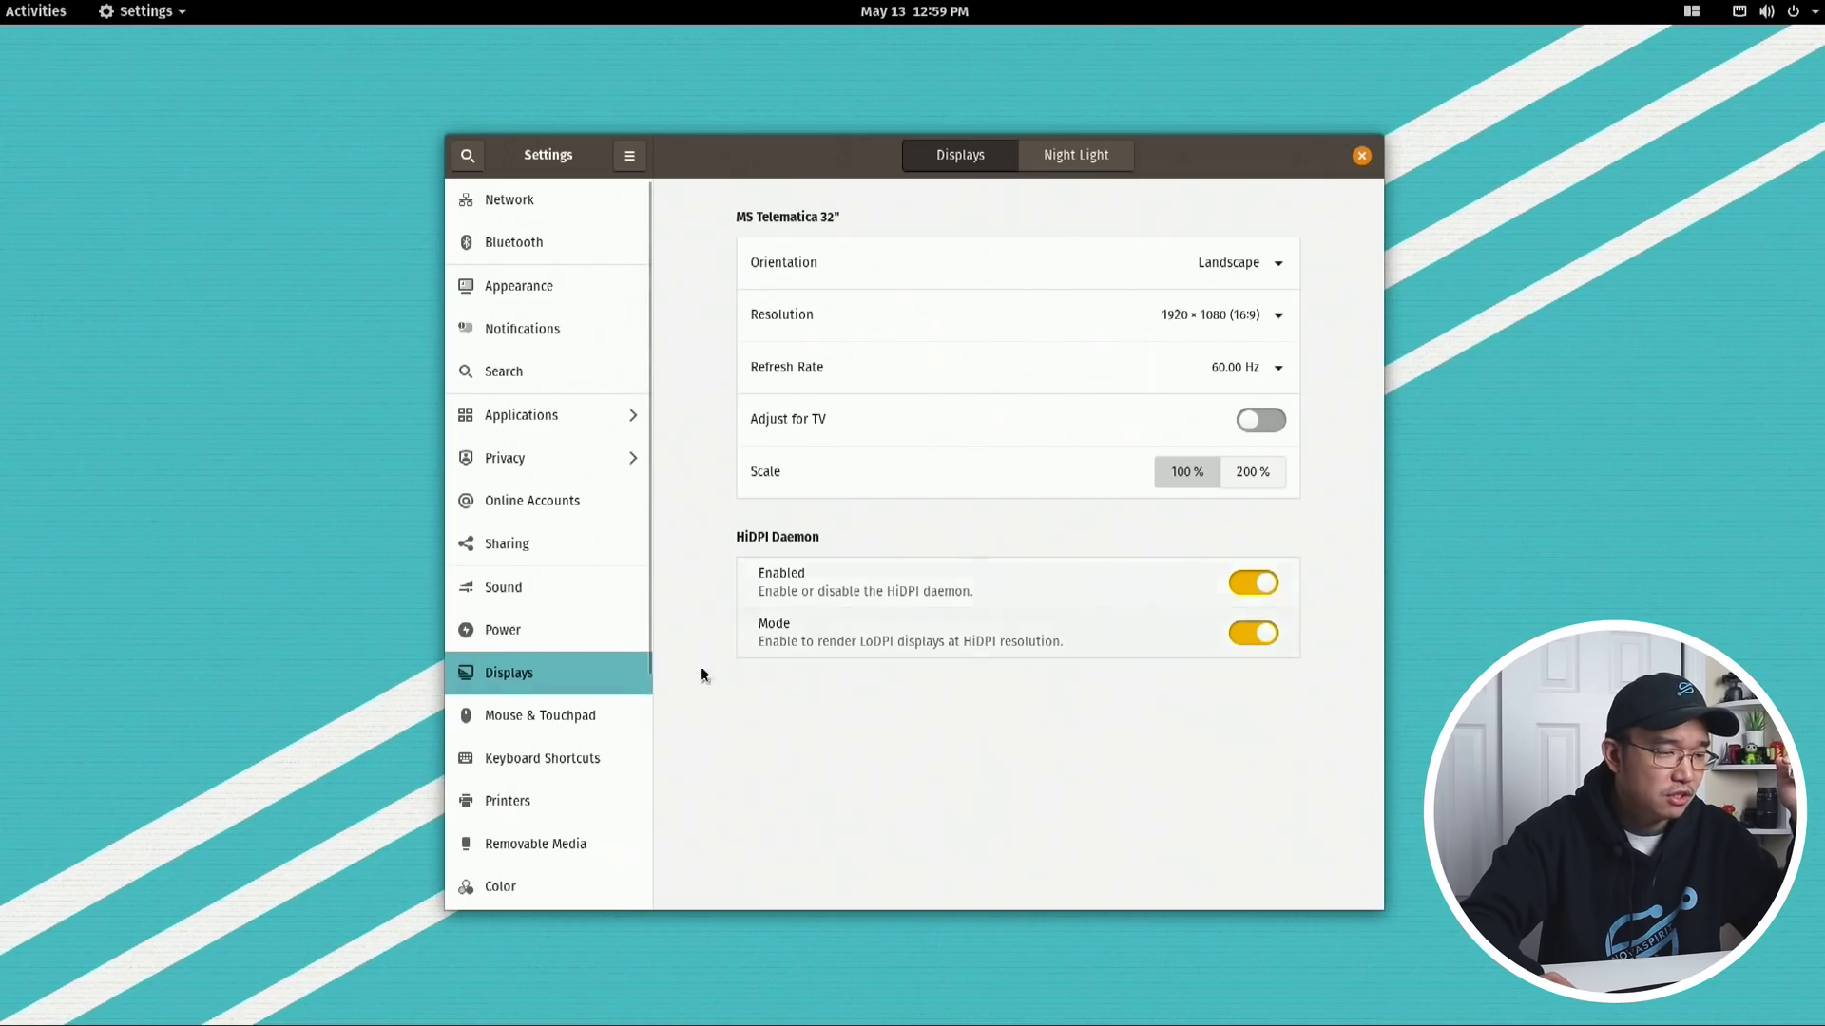
{"action": "left_click", "coordinate": [567, 705]}
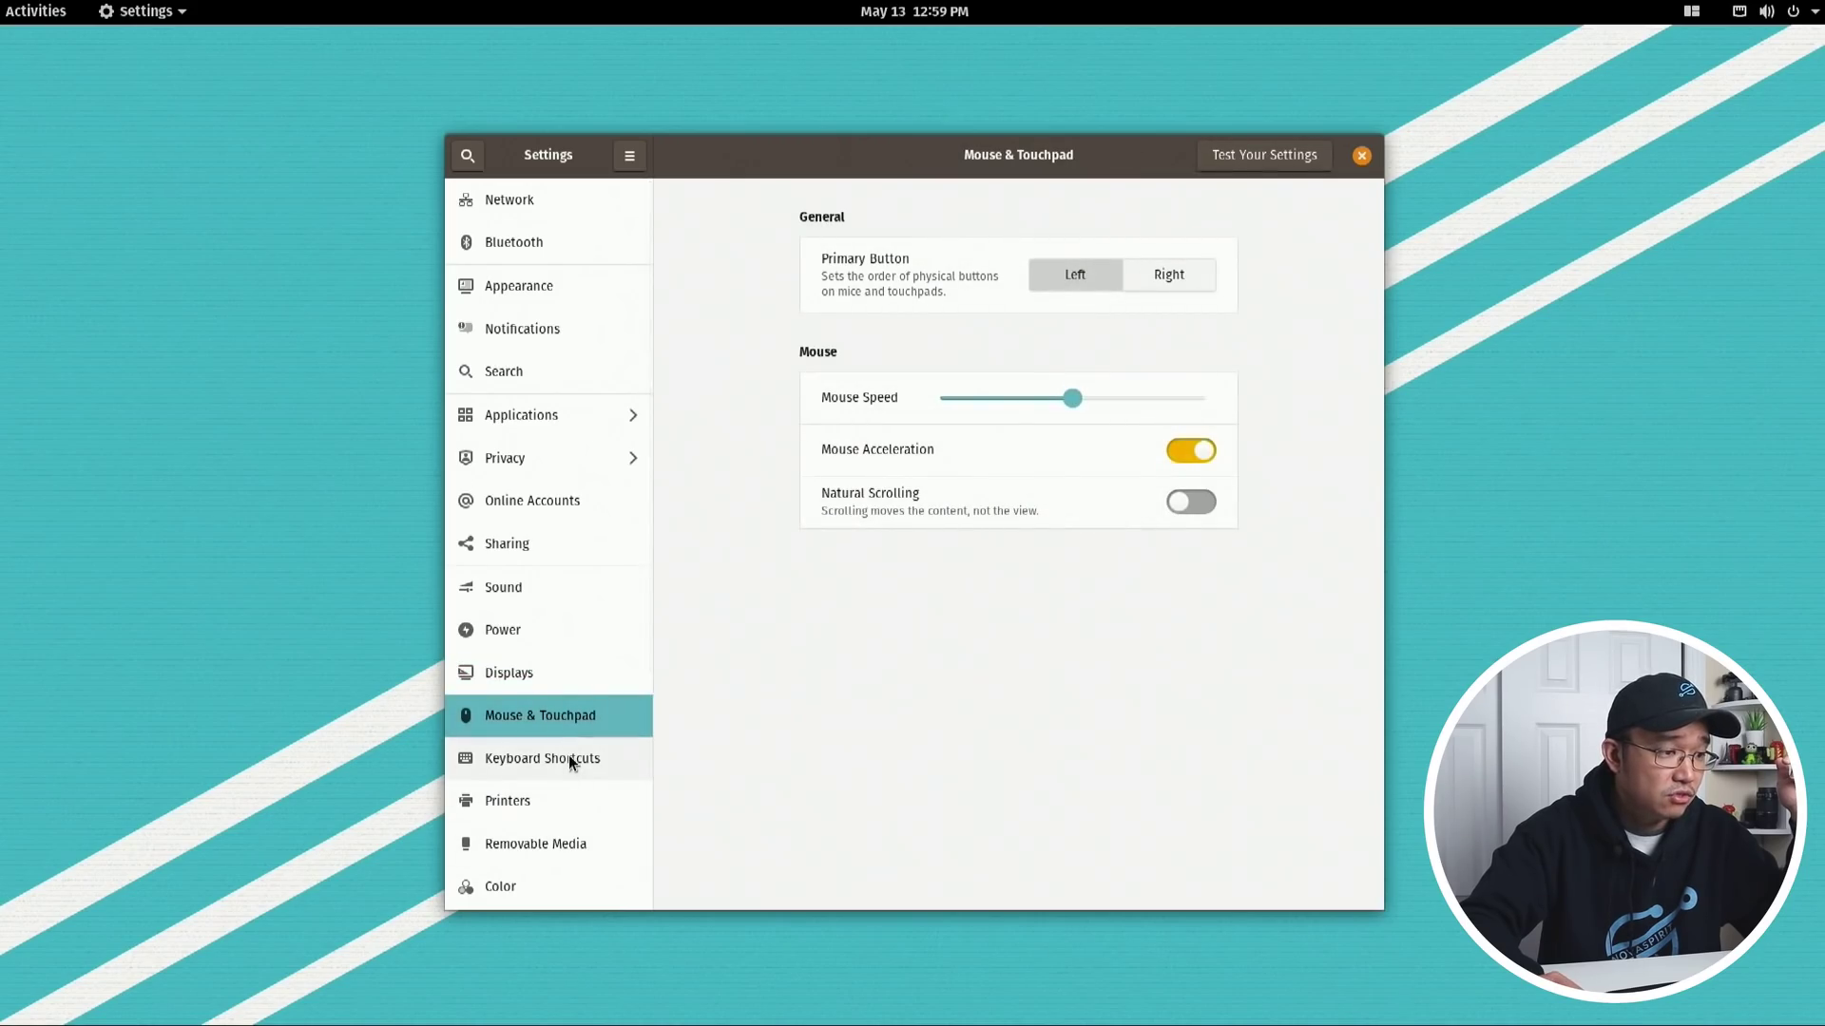
{"action": "left_click", "coordinate": [570, 760]}
{"action": "left_click", "coordinate": [568, 809]}
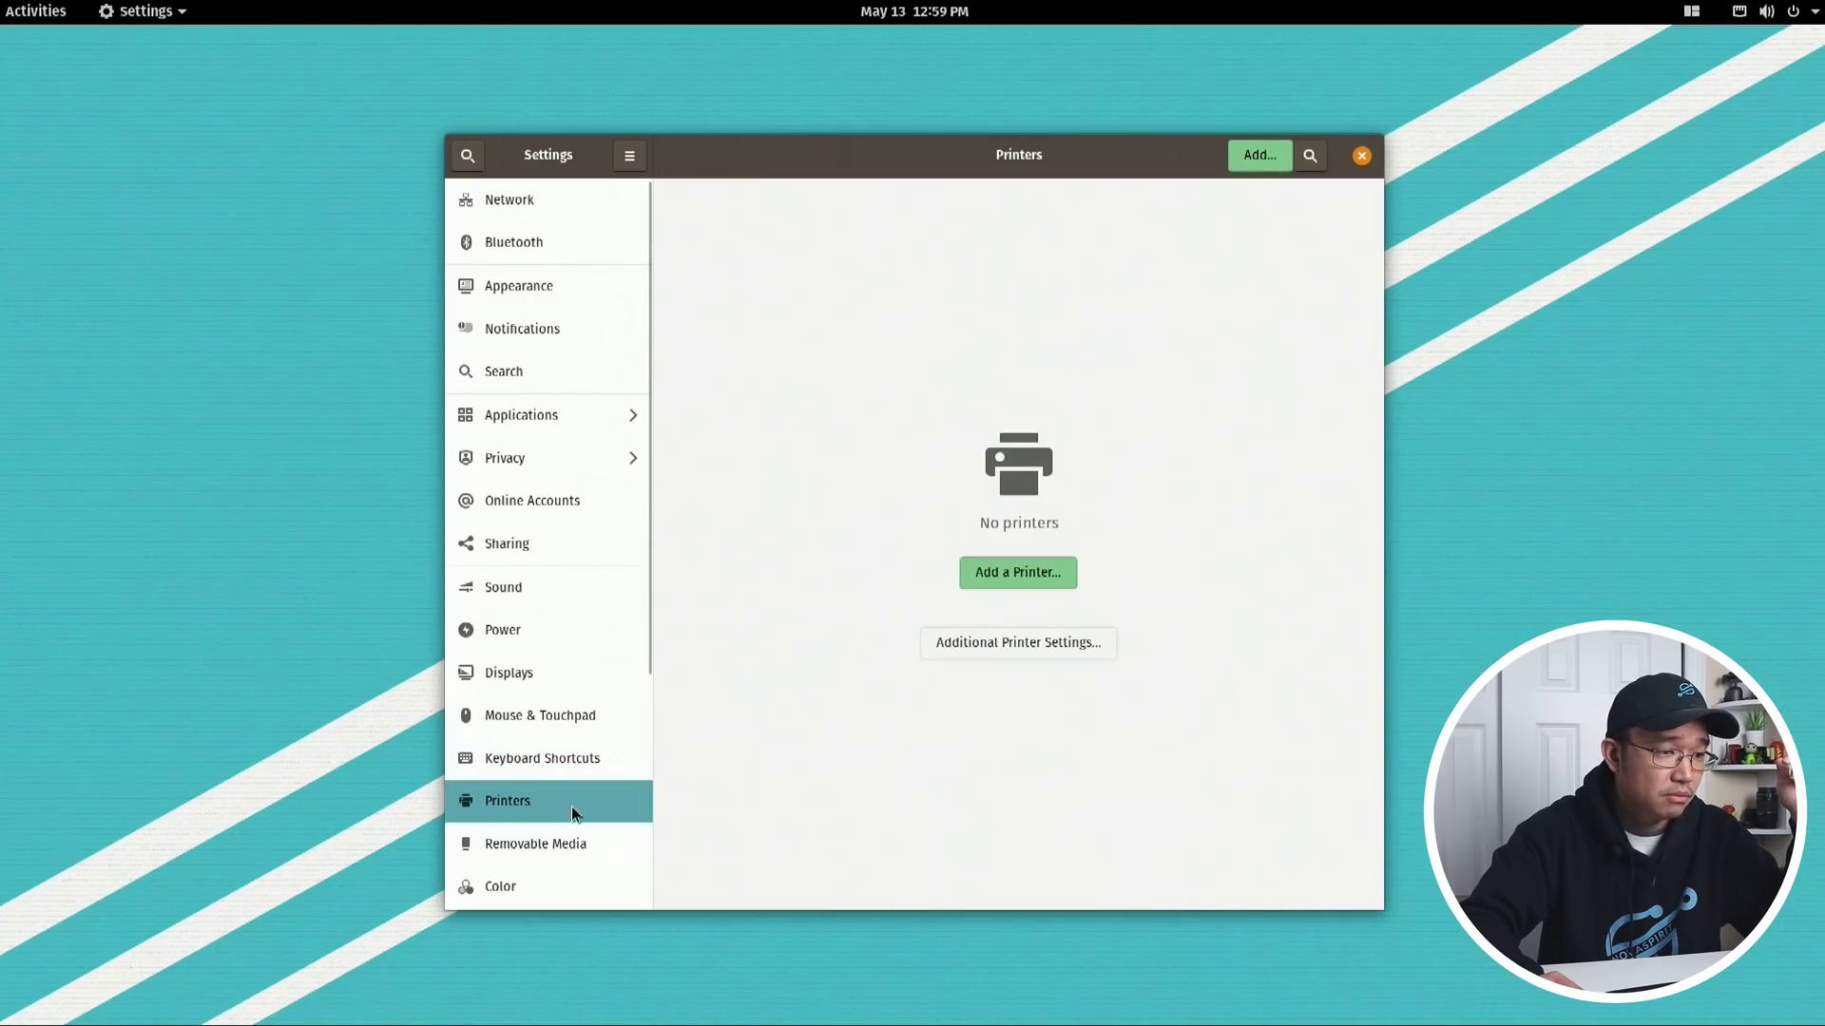
{"action": "left_click", "coordinate": [542, 761]}
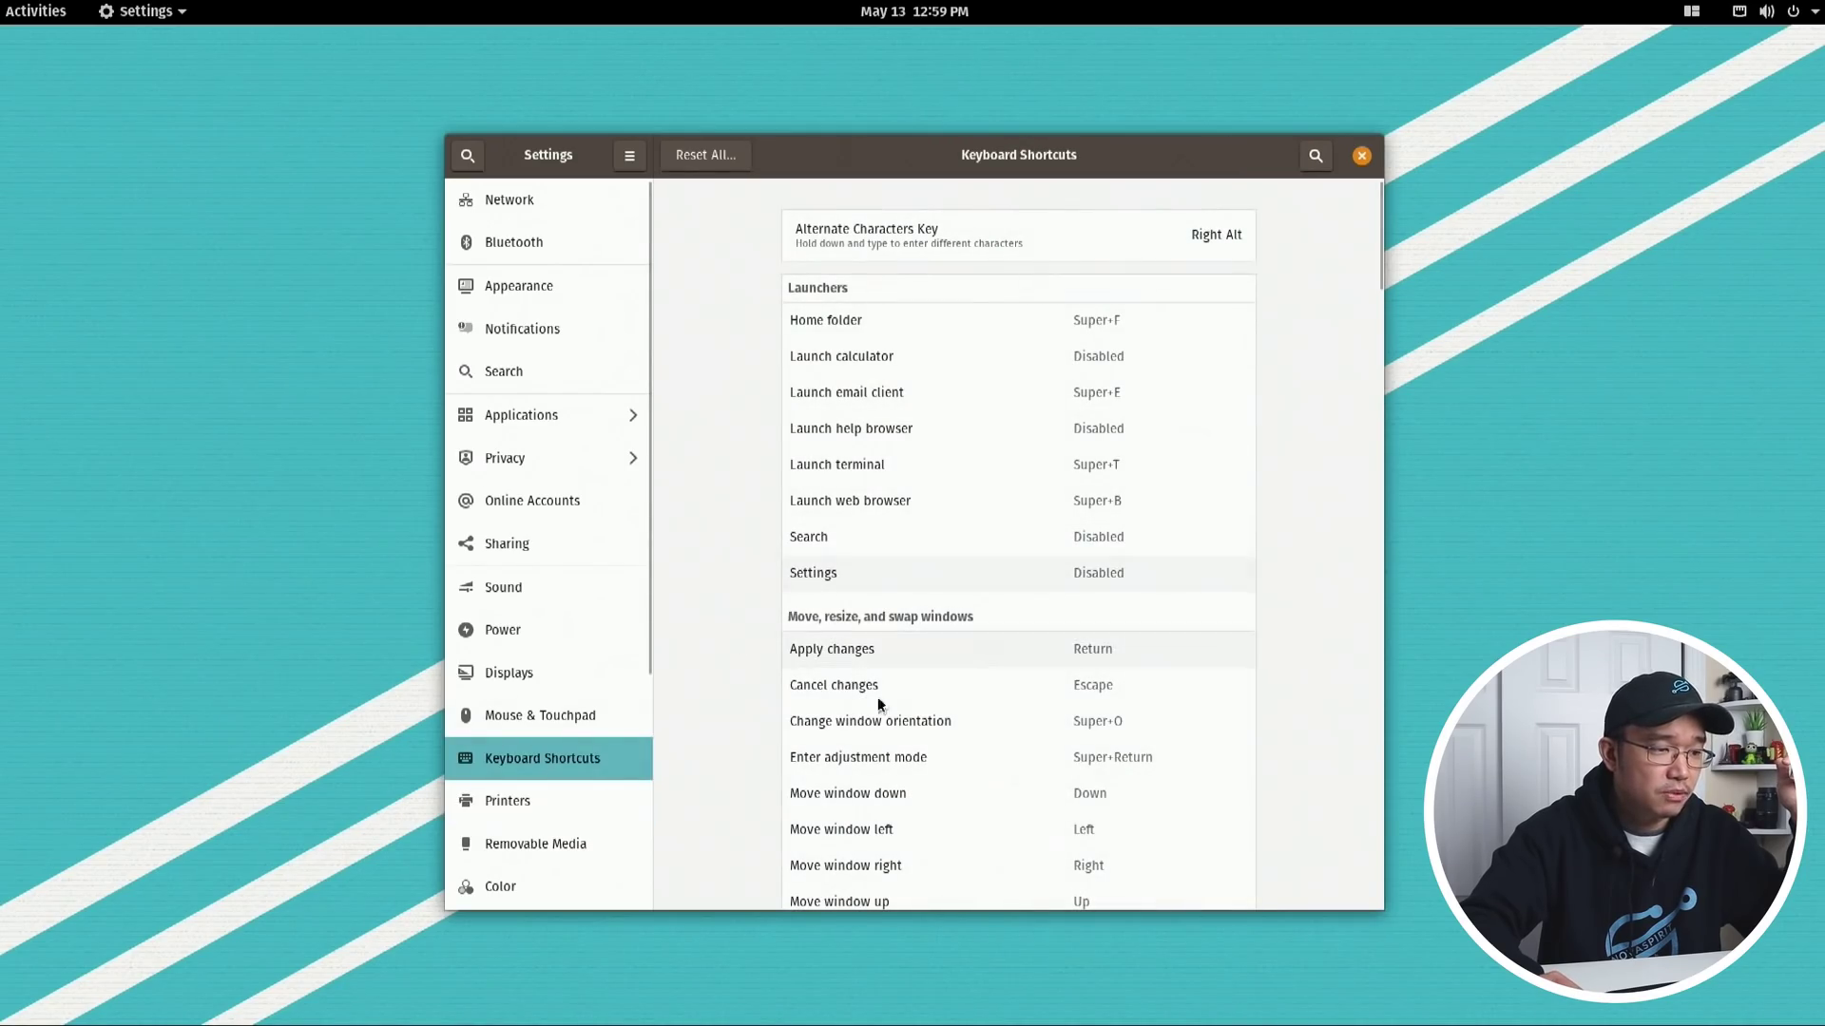
{"action": "left_click", "coordinate": [534, 840]}
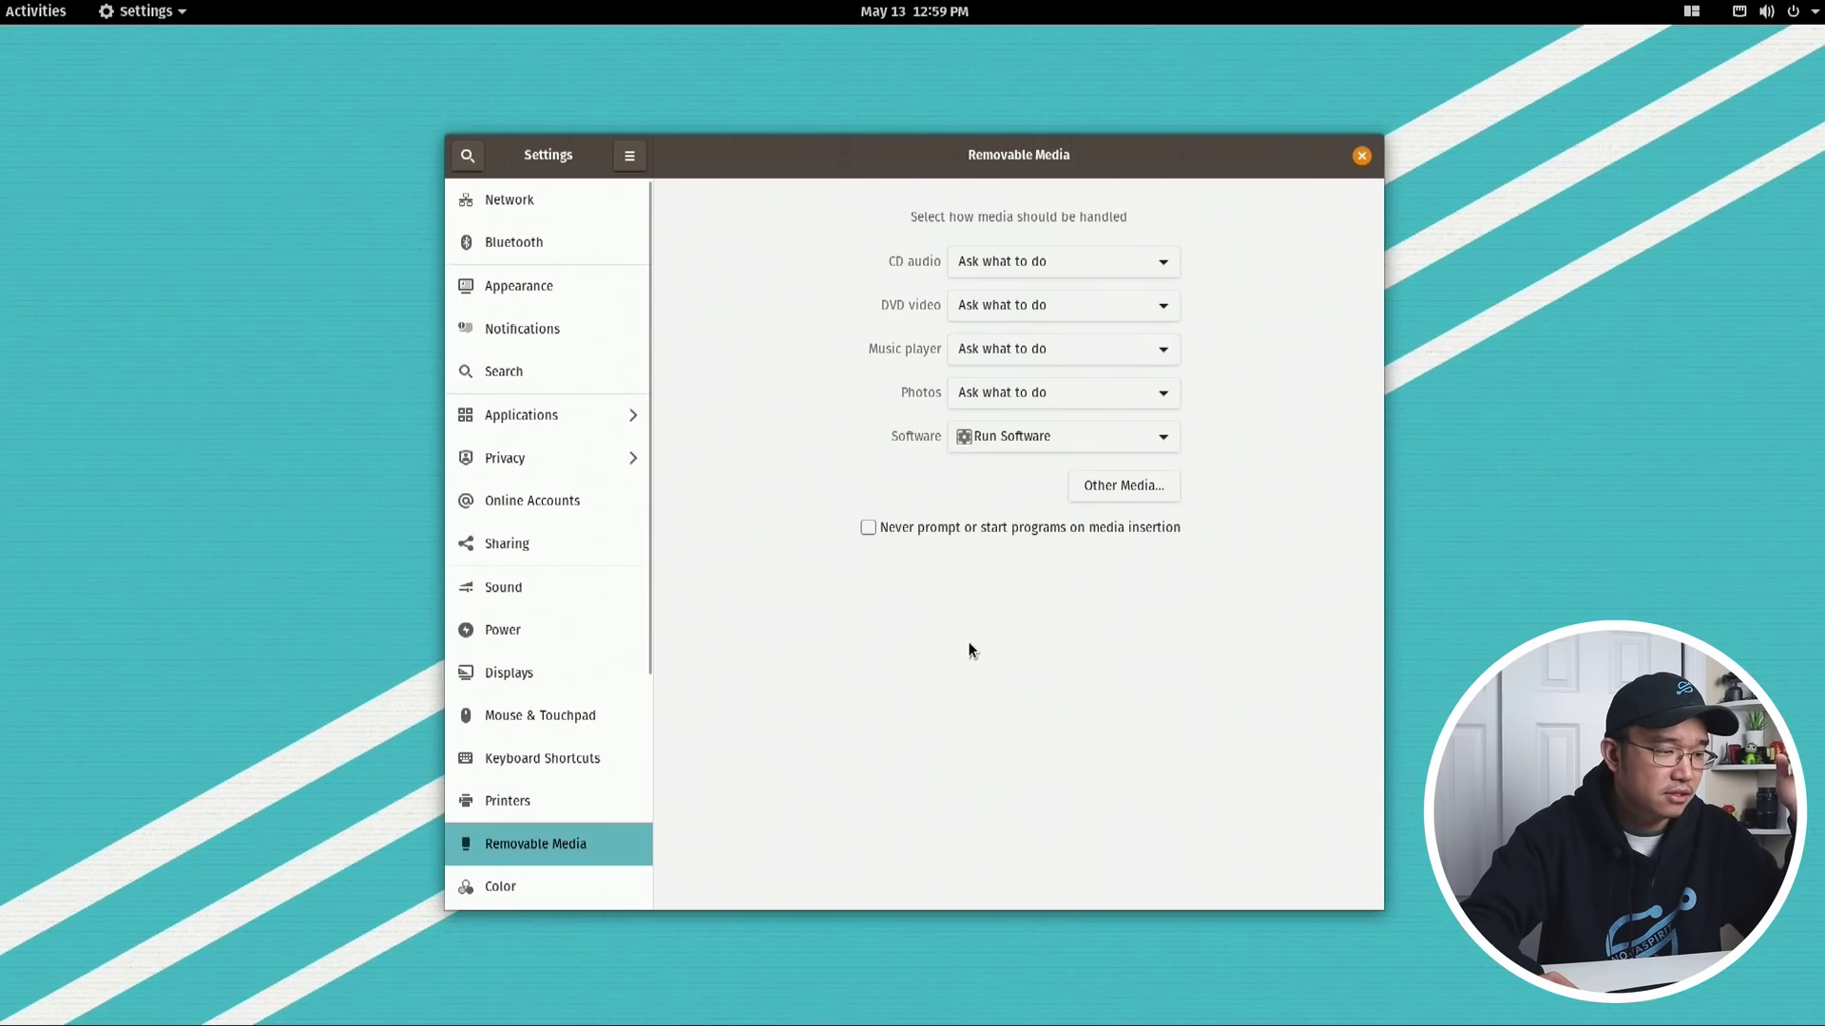
Step through Color, Firmware, Region & Language, Universal Access, Users and Default Applications
{"action": "left_click", "coordinate": [574, 894]}
{"action": "scroll", "coordinate": [572, 737], "scroll_direction": "down", "scroll_amount": 5}
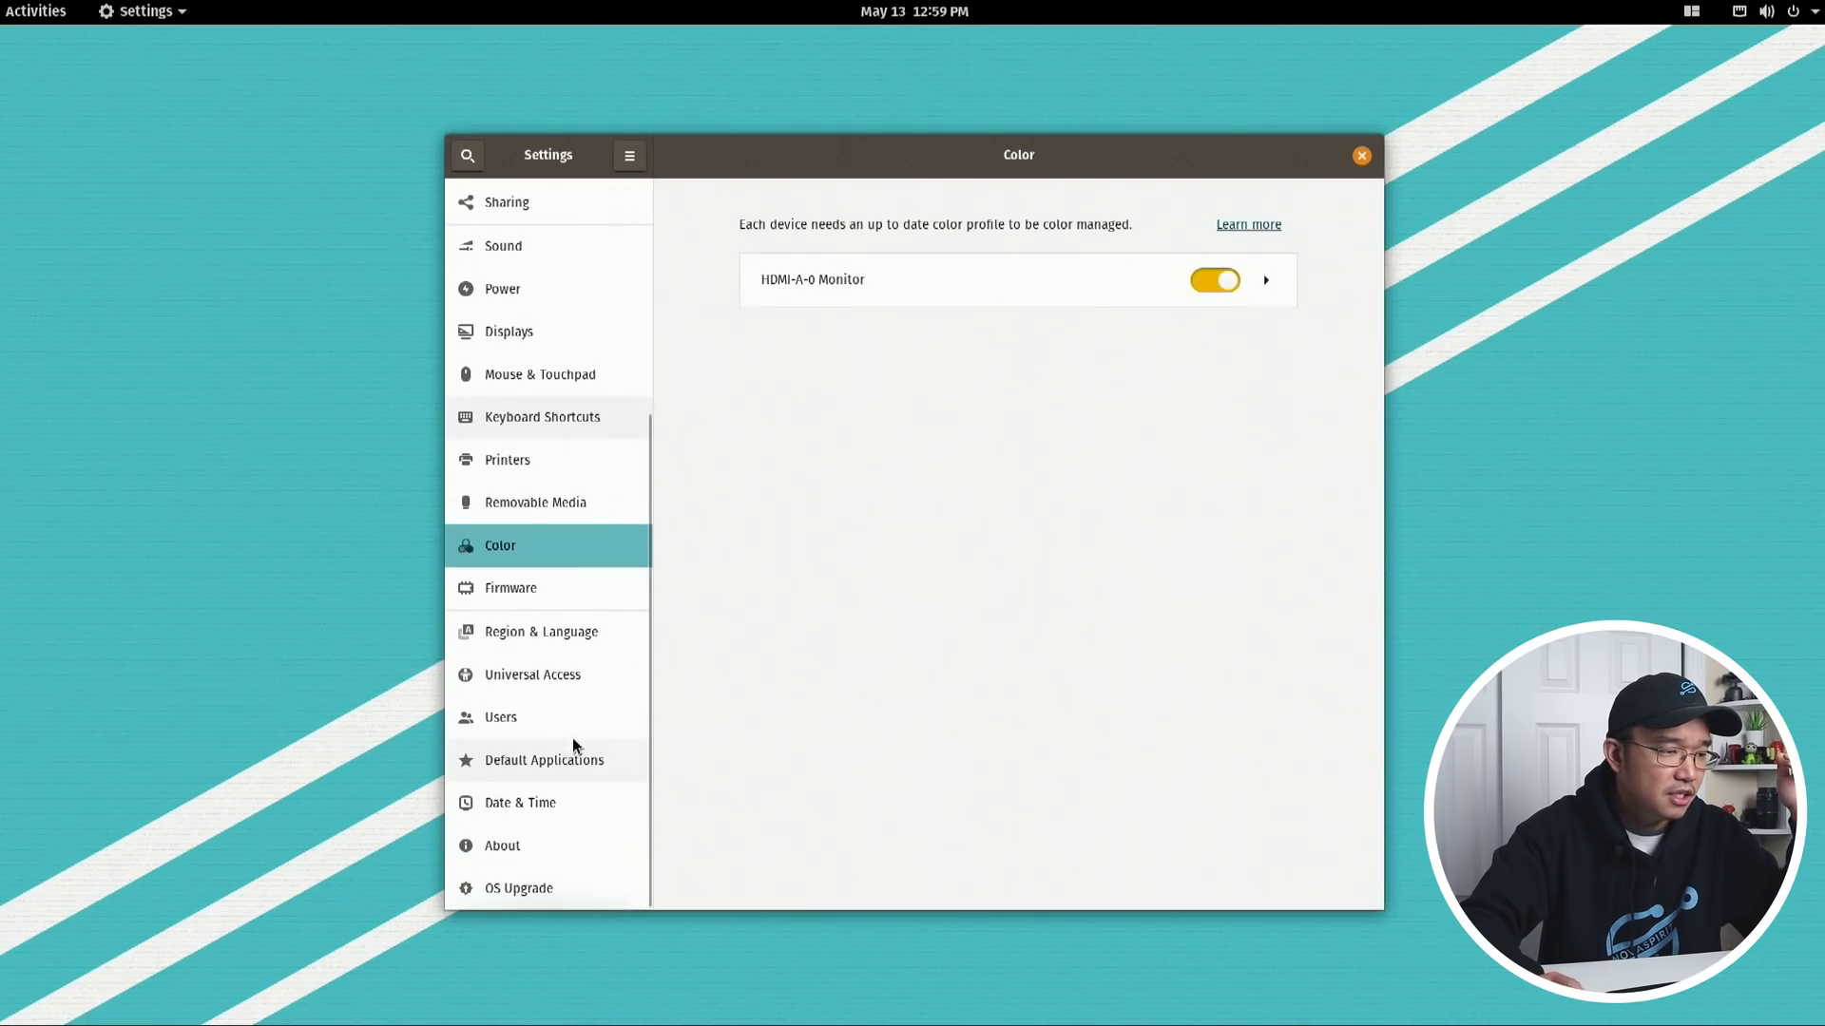
{"action": "left_click", "coordinate": [556, 587]}
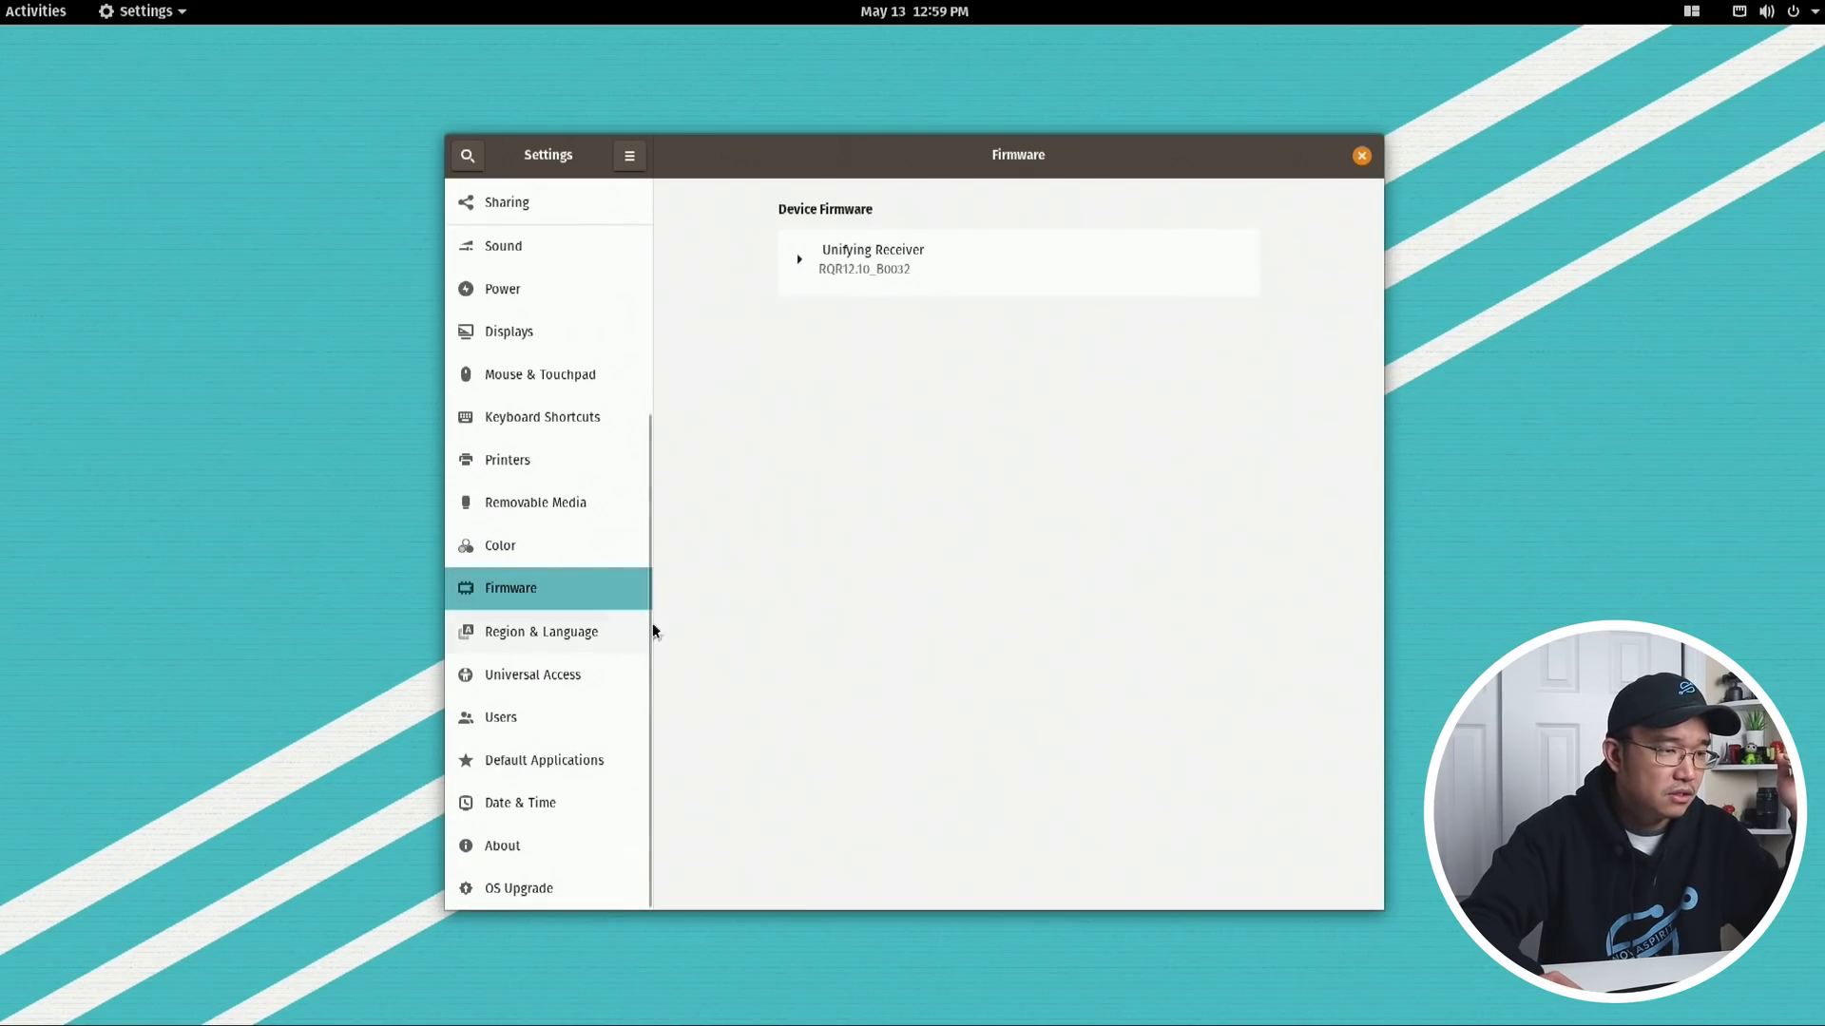
{"action": "left_click", "coordinate": [557, 635]}
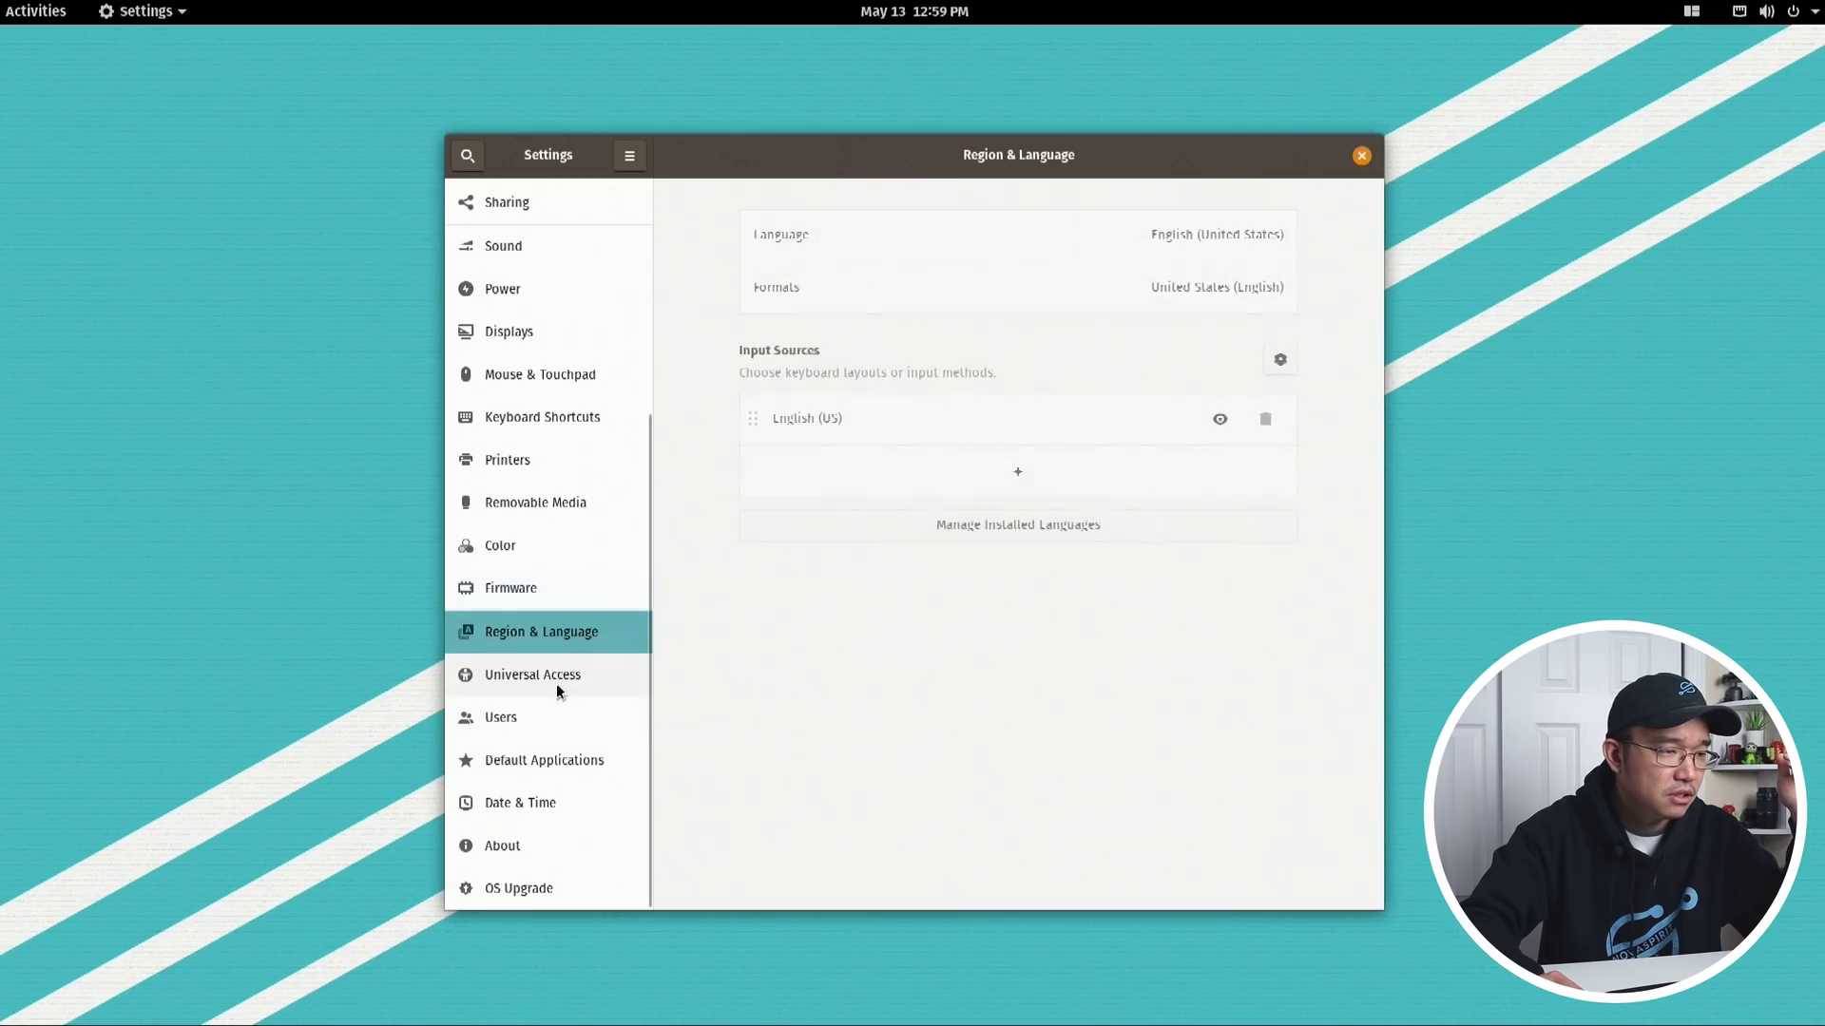
{"action": "left_click", "coordinate": [555, 674]}
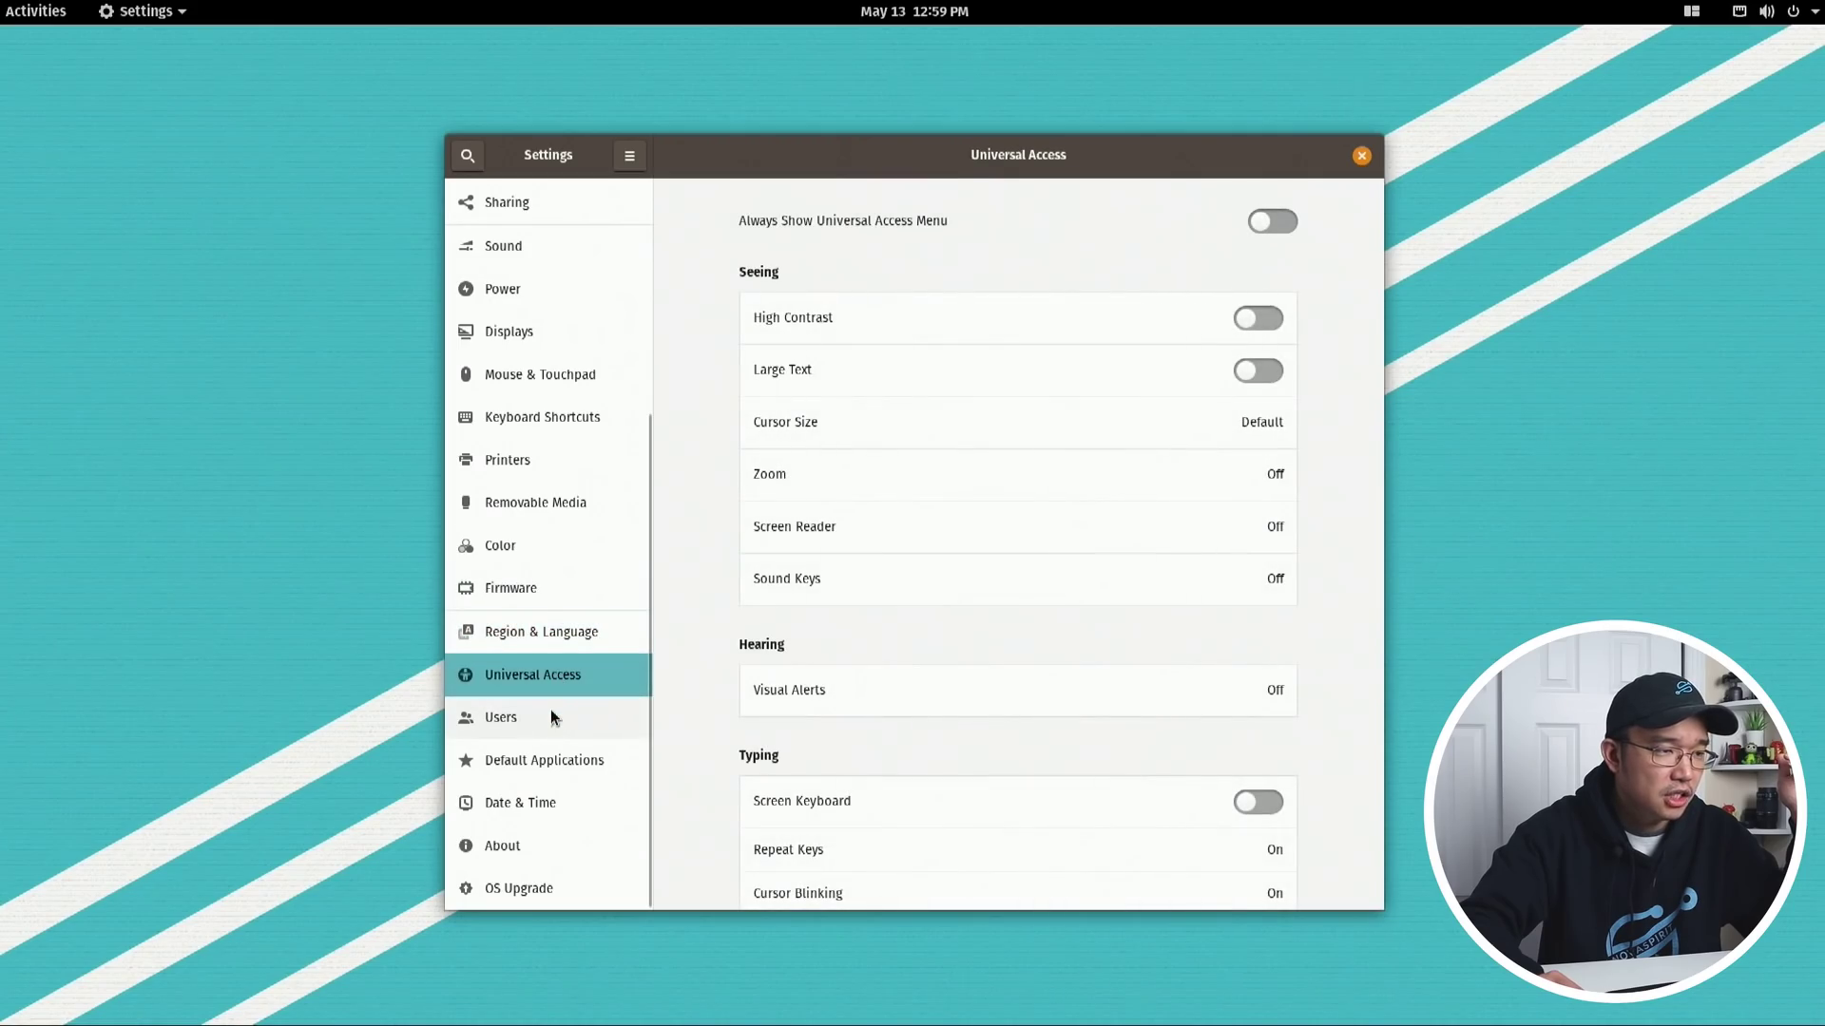
{"action": "left_click", "coordinate": [551, 713]}
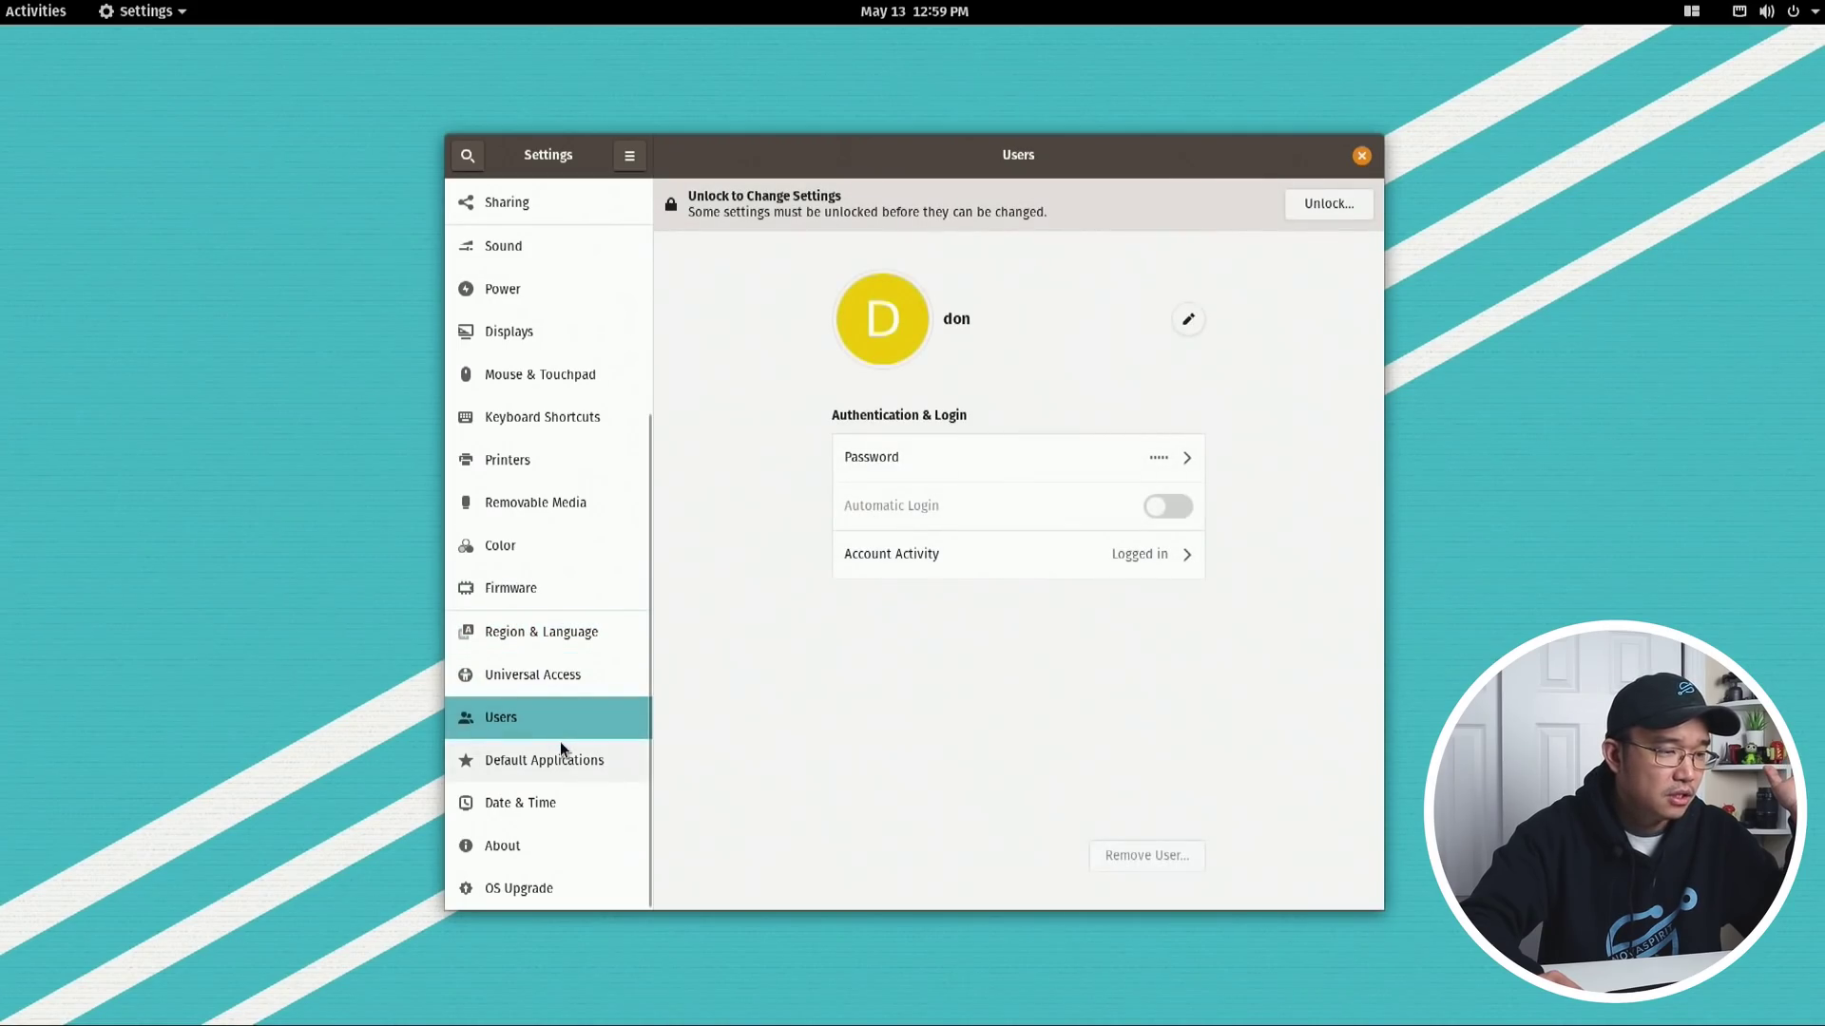
{"action": "left_click", "coordinate": [560, 755]}
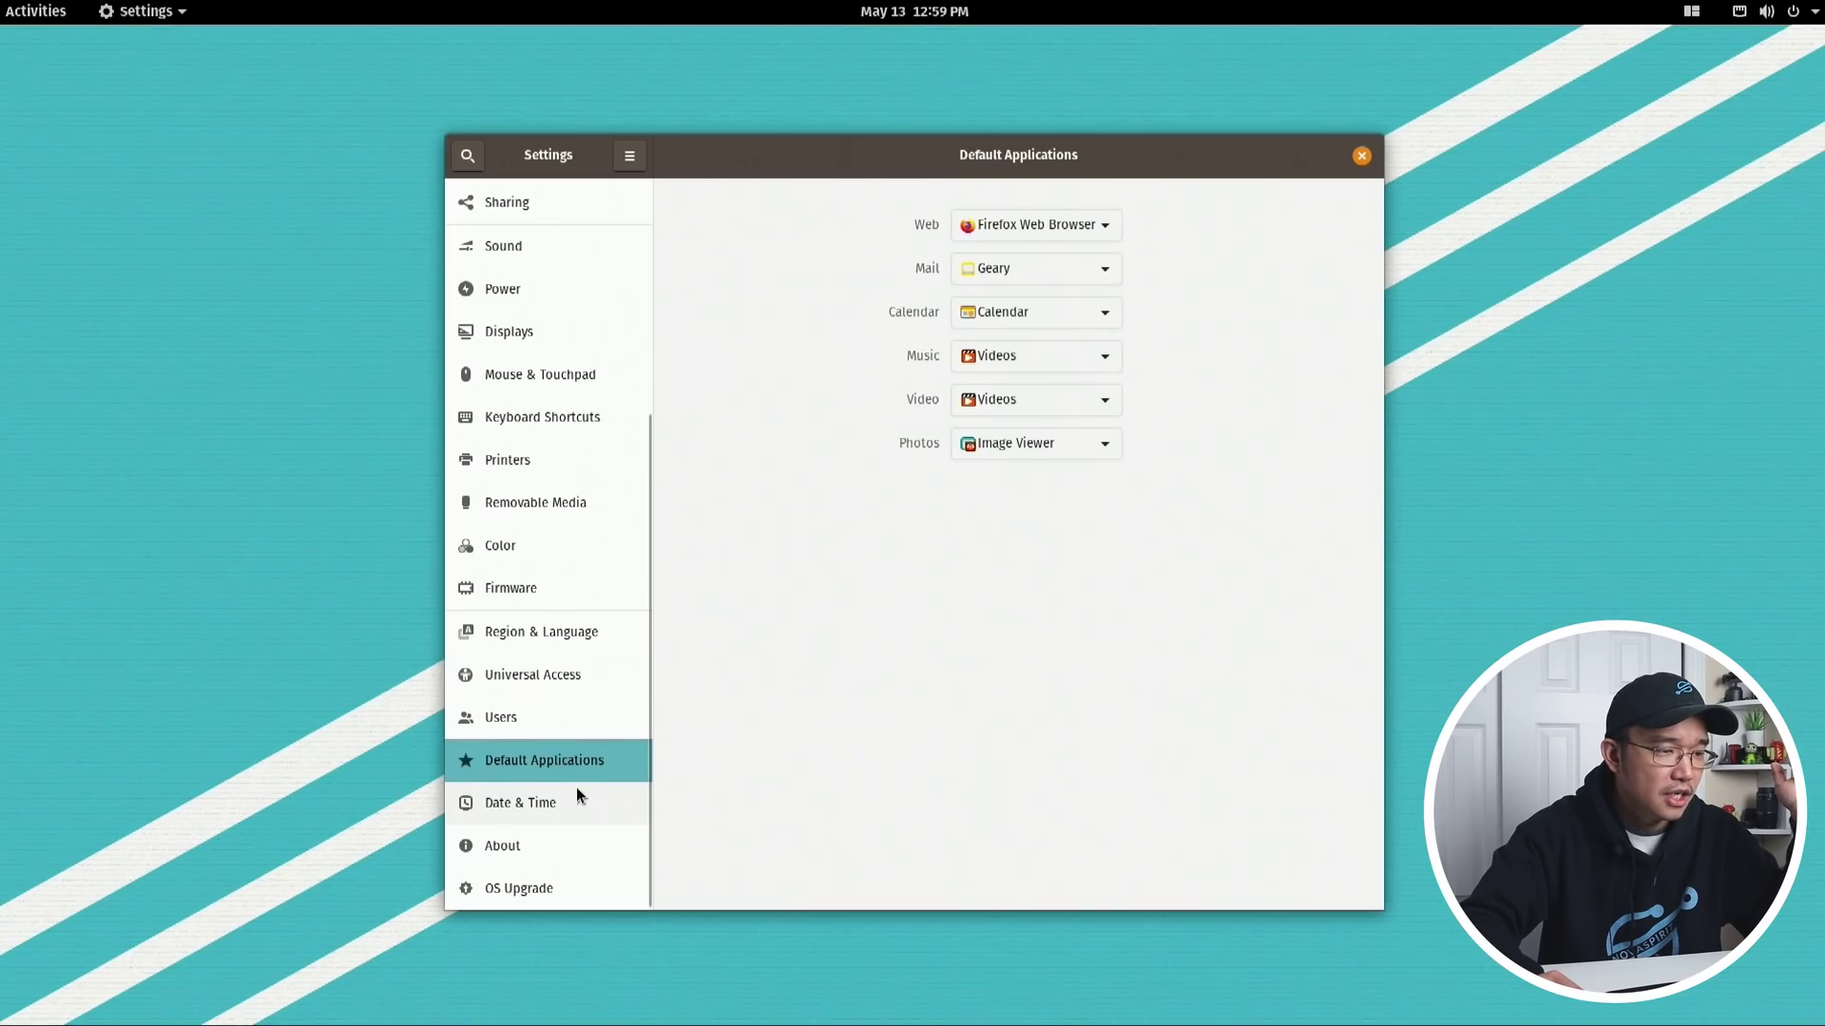
Search 'remmi' in Activities, dismiss the search, and show the OS Upgrade page
{"action": "left_click", "coordinate": [46, 7]}
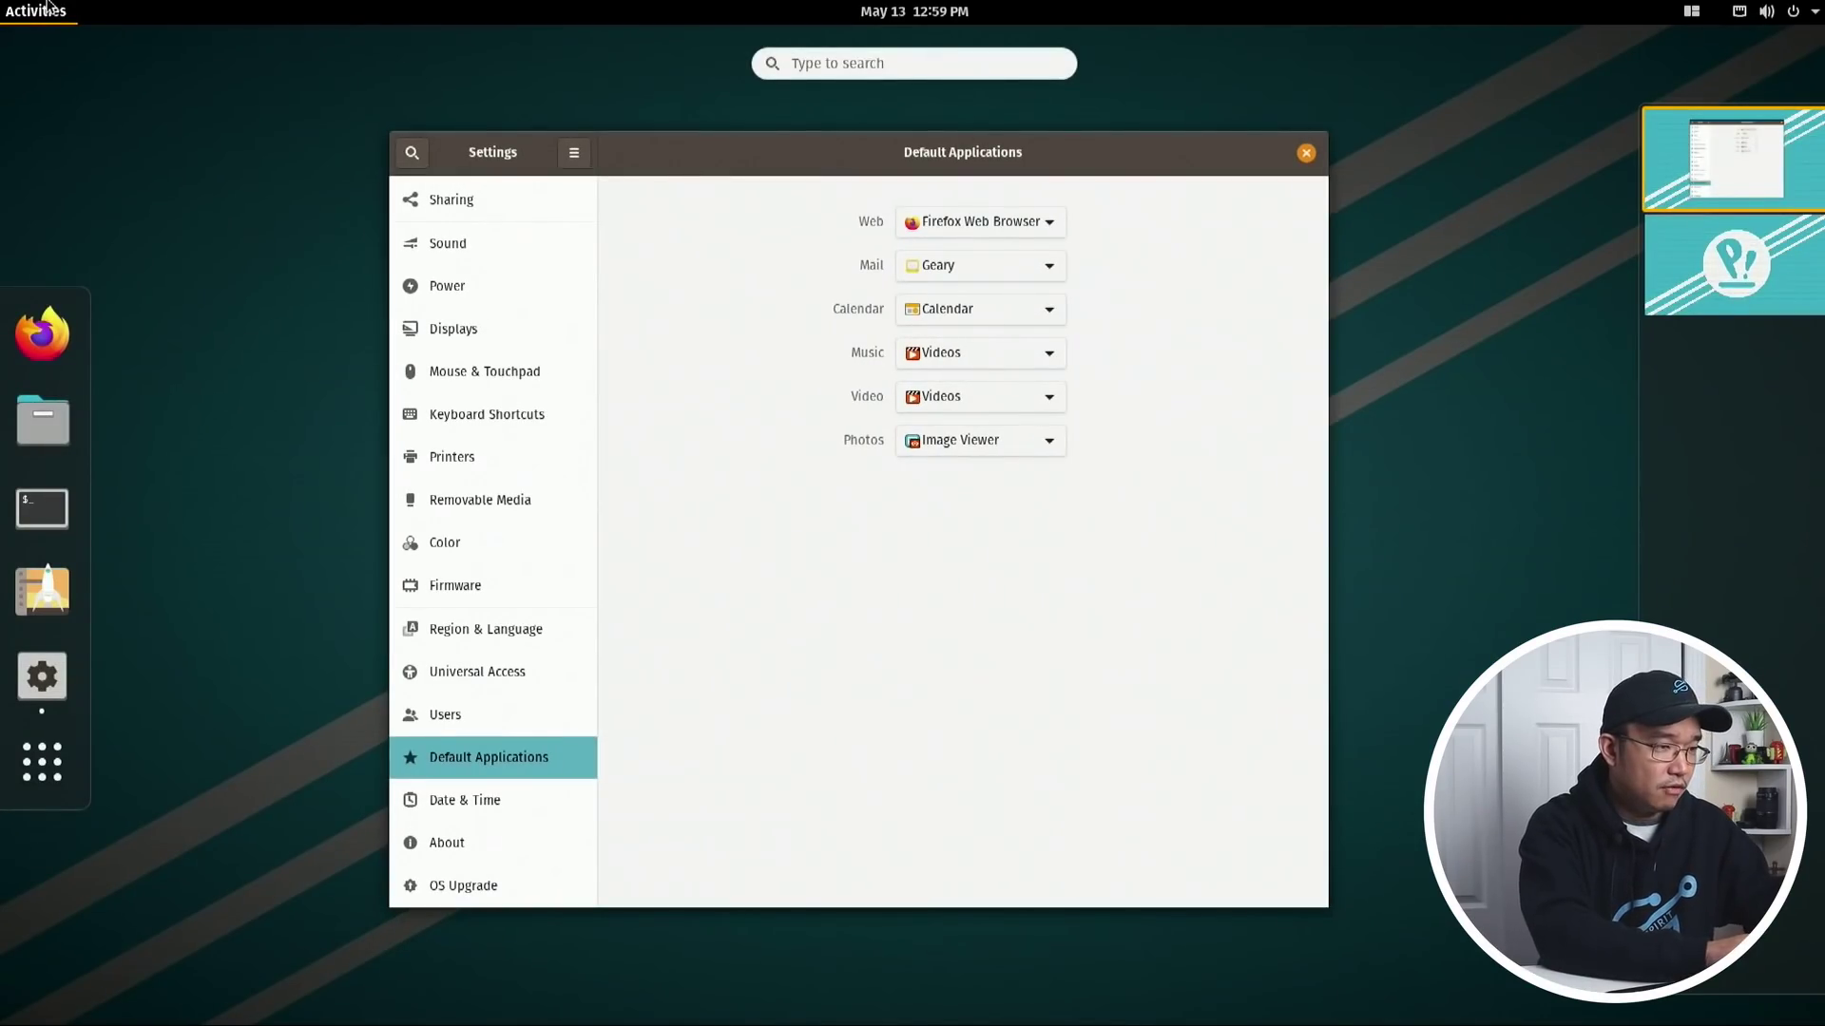
{"action": "type", "text": "remmi"}
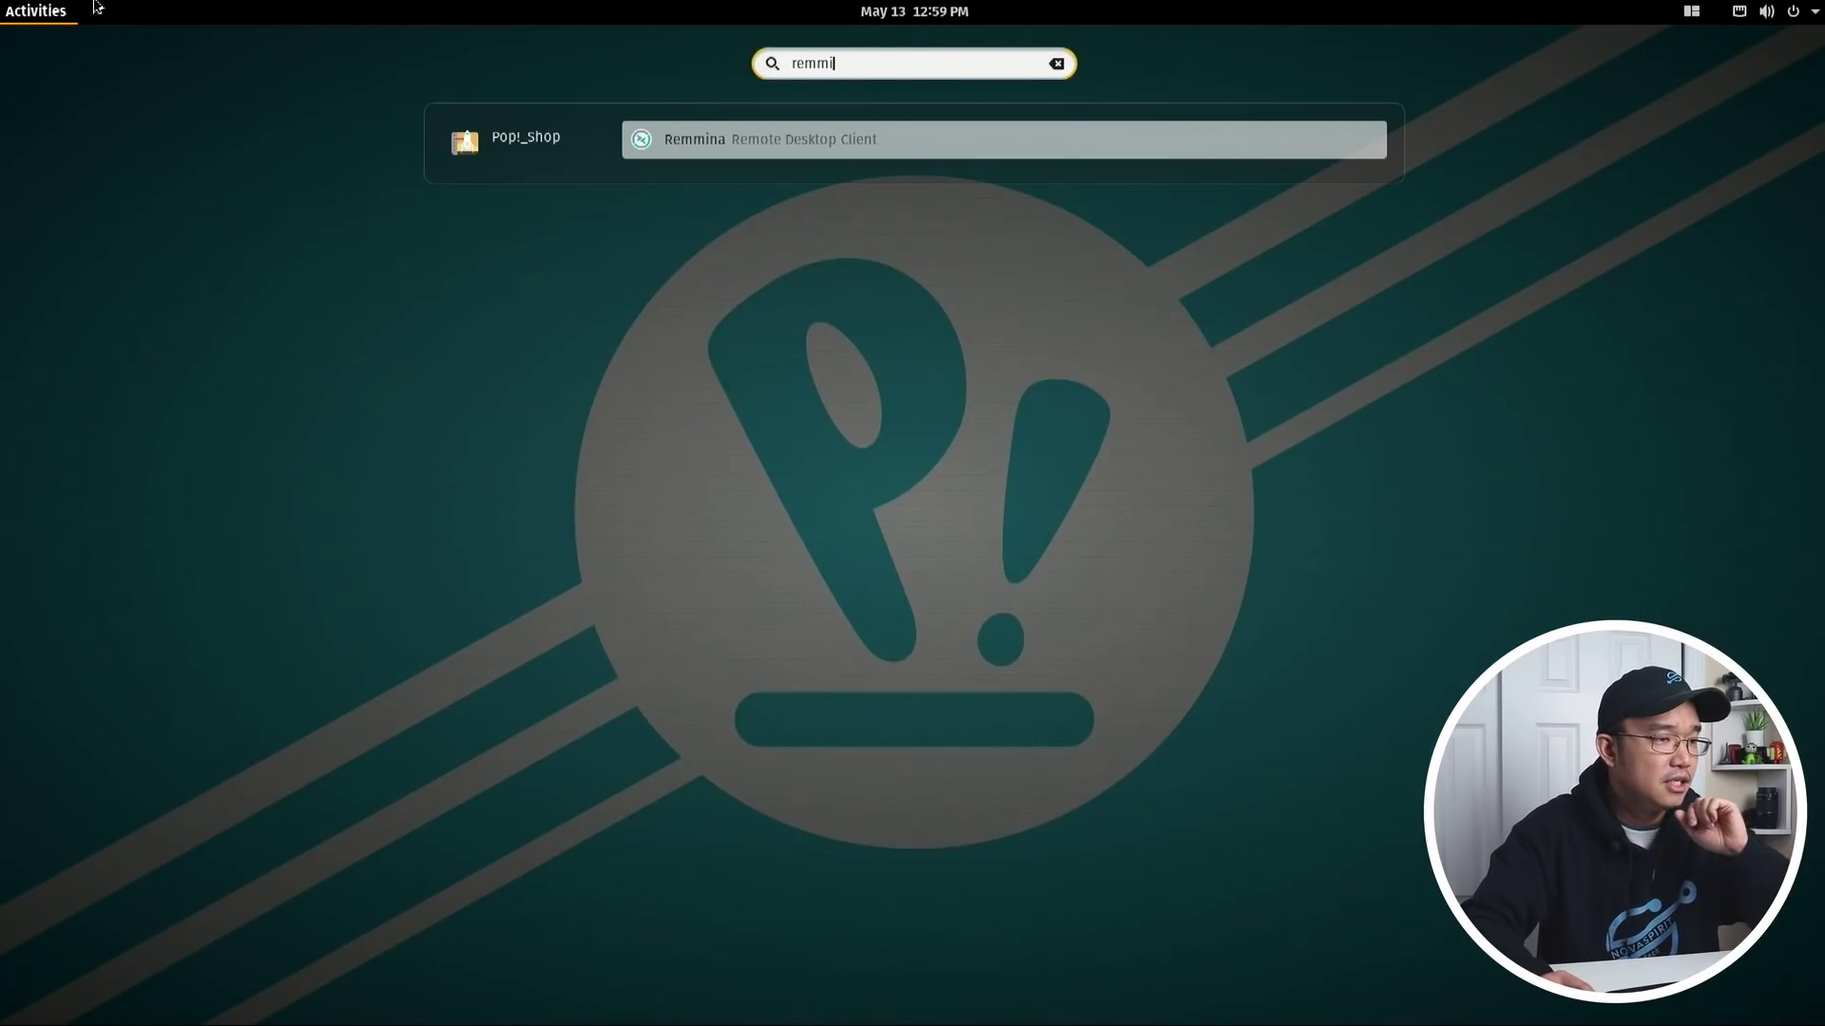
{"action": "left_click", "coordinate": [63, 7]}
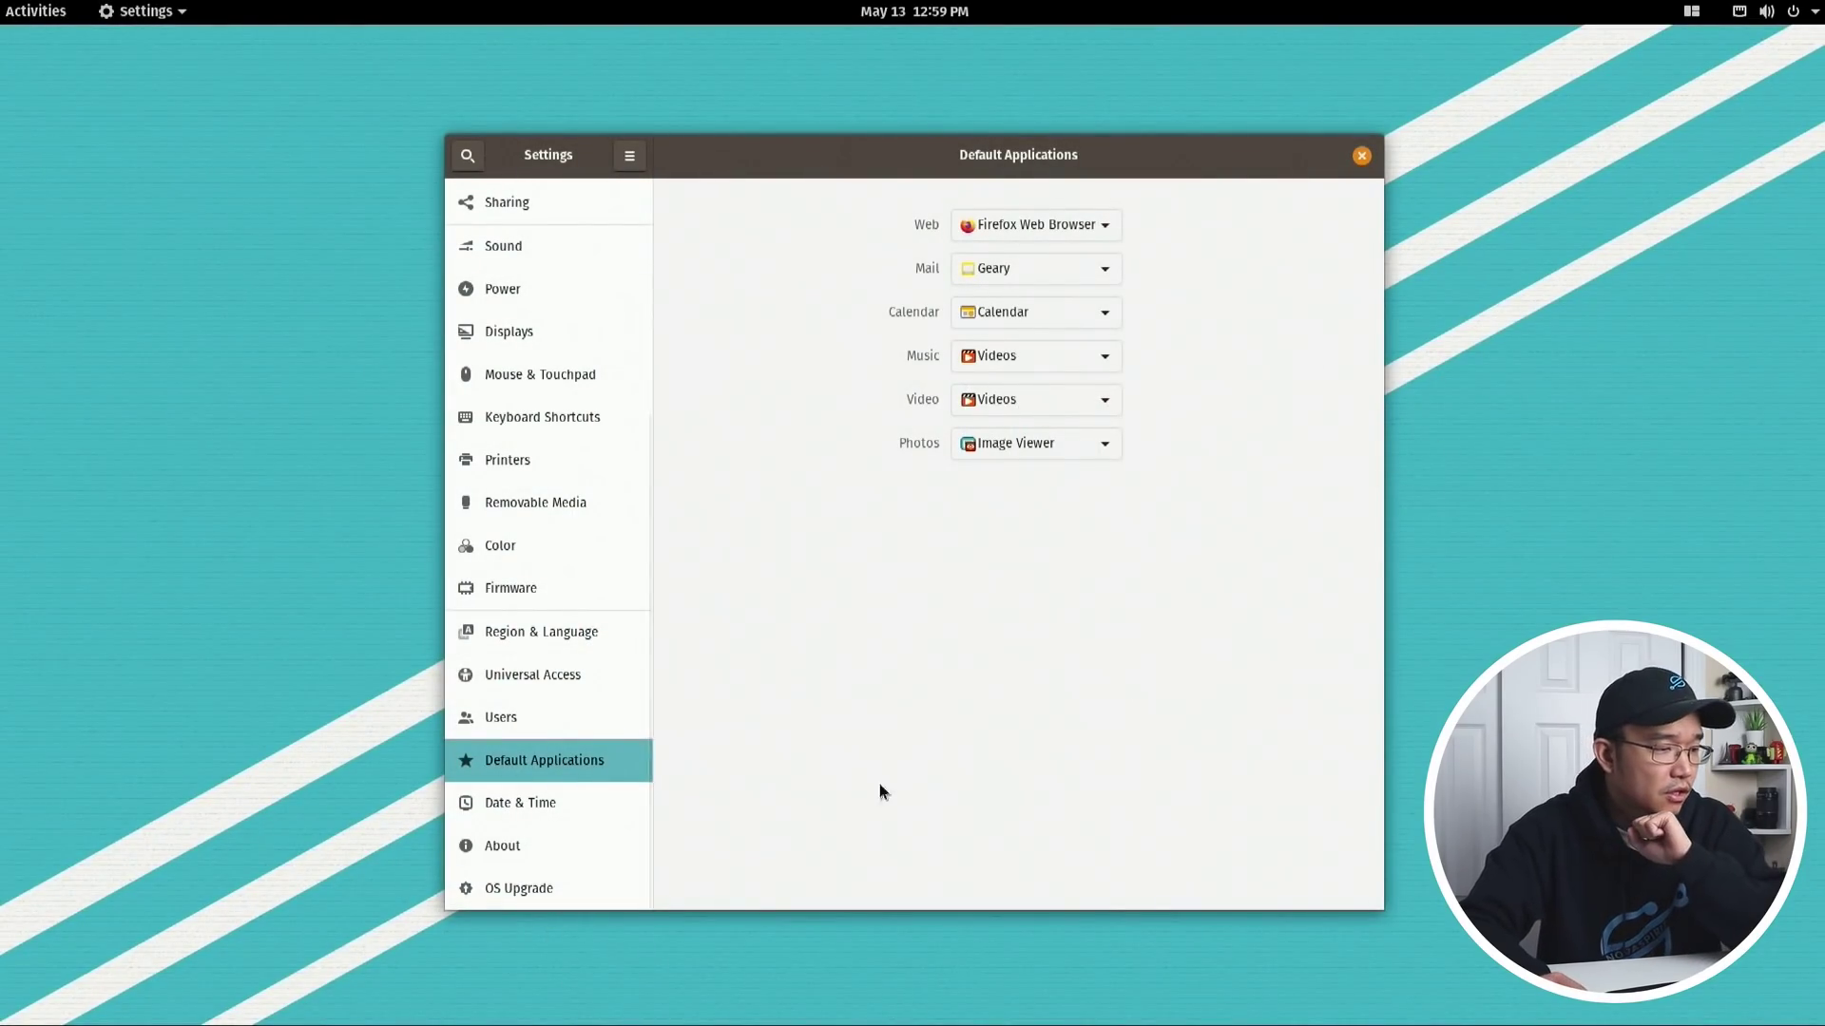
{"action": "left_click", "coordinate": [488, 887]}
Drop down the top-right system menu with volume, Wired Connected, Lock and Power Off options
{"action": "left_click", "coordinate": [1765, 11]}
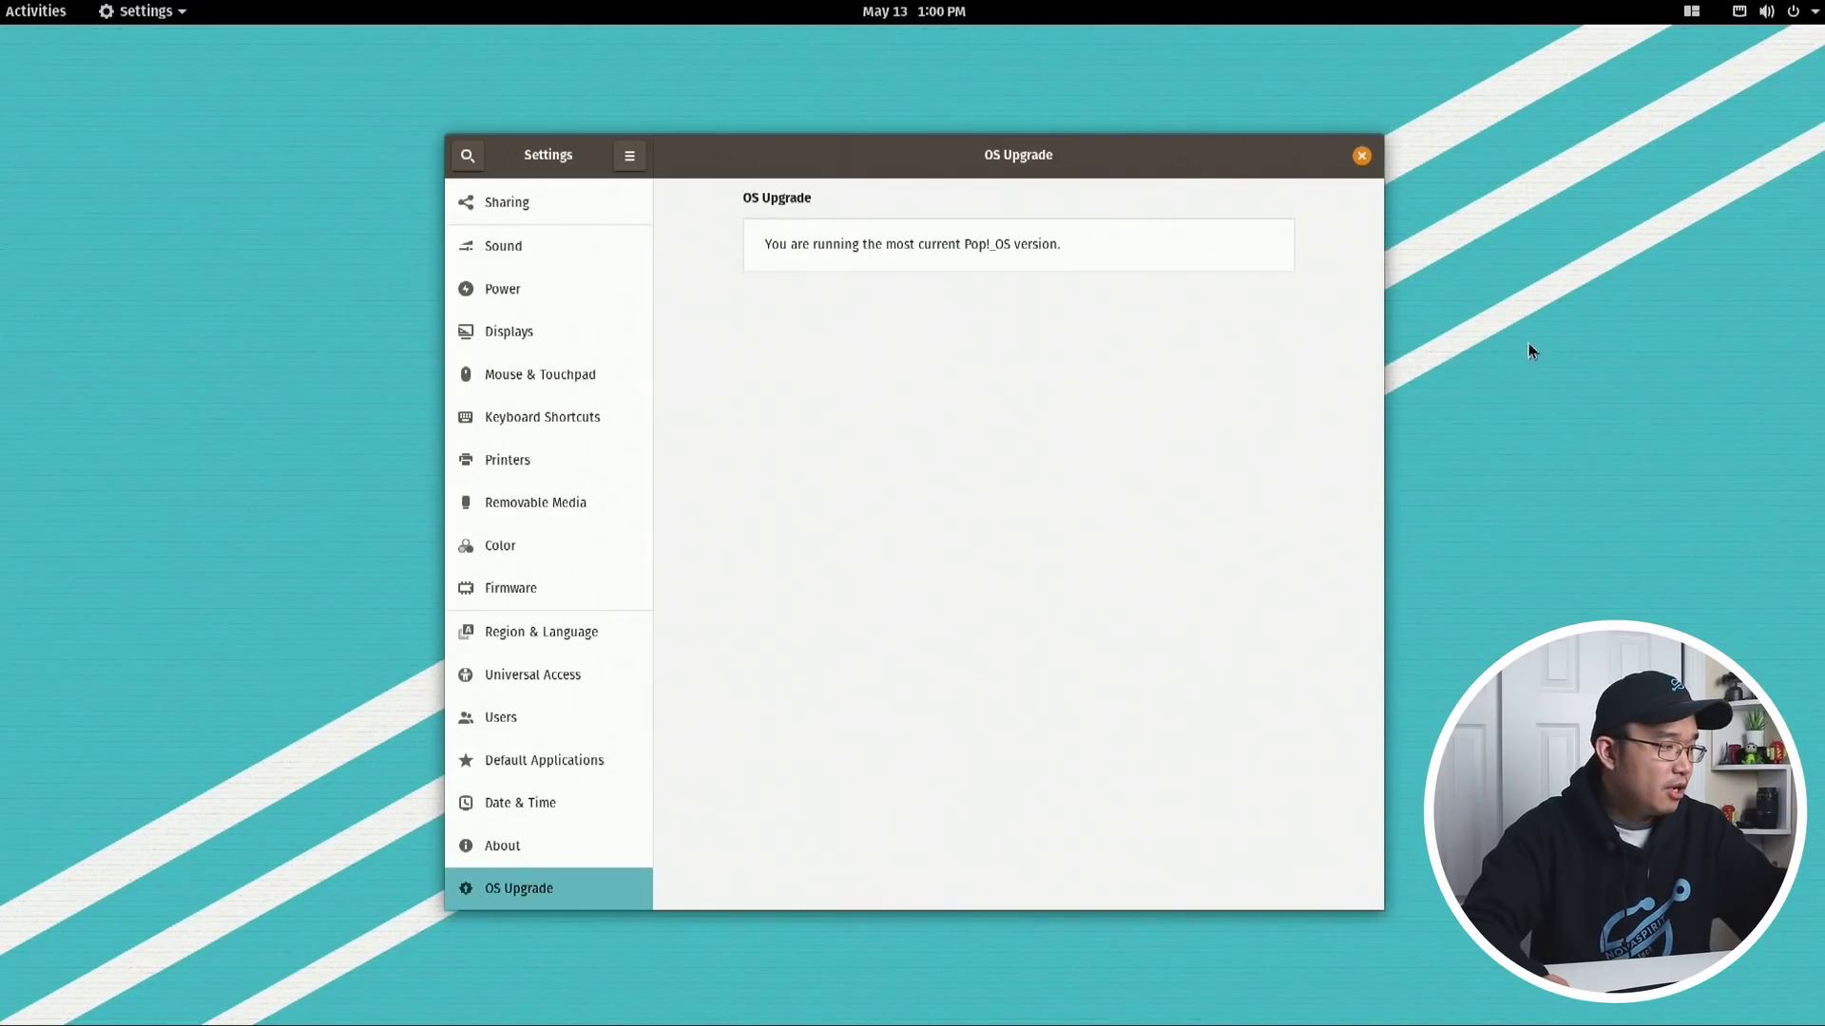
Dismiss the system menu and close the Settings window
{"action": "left_click", "coordinate": [1768, 10]}
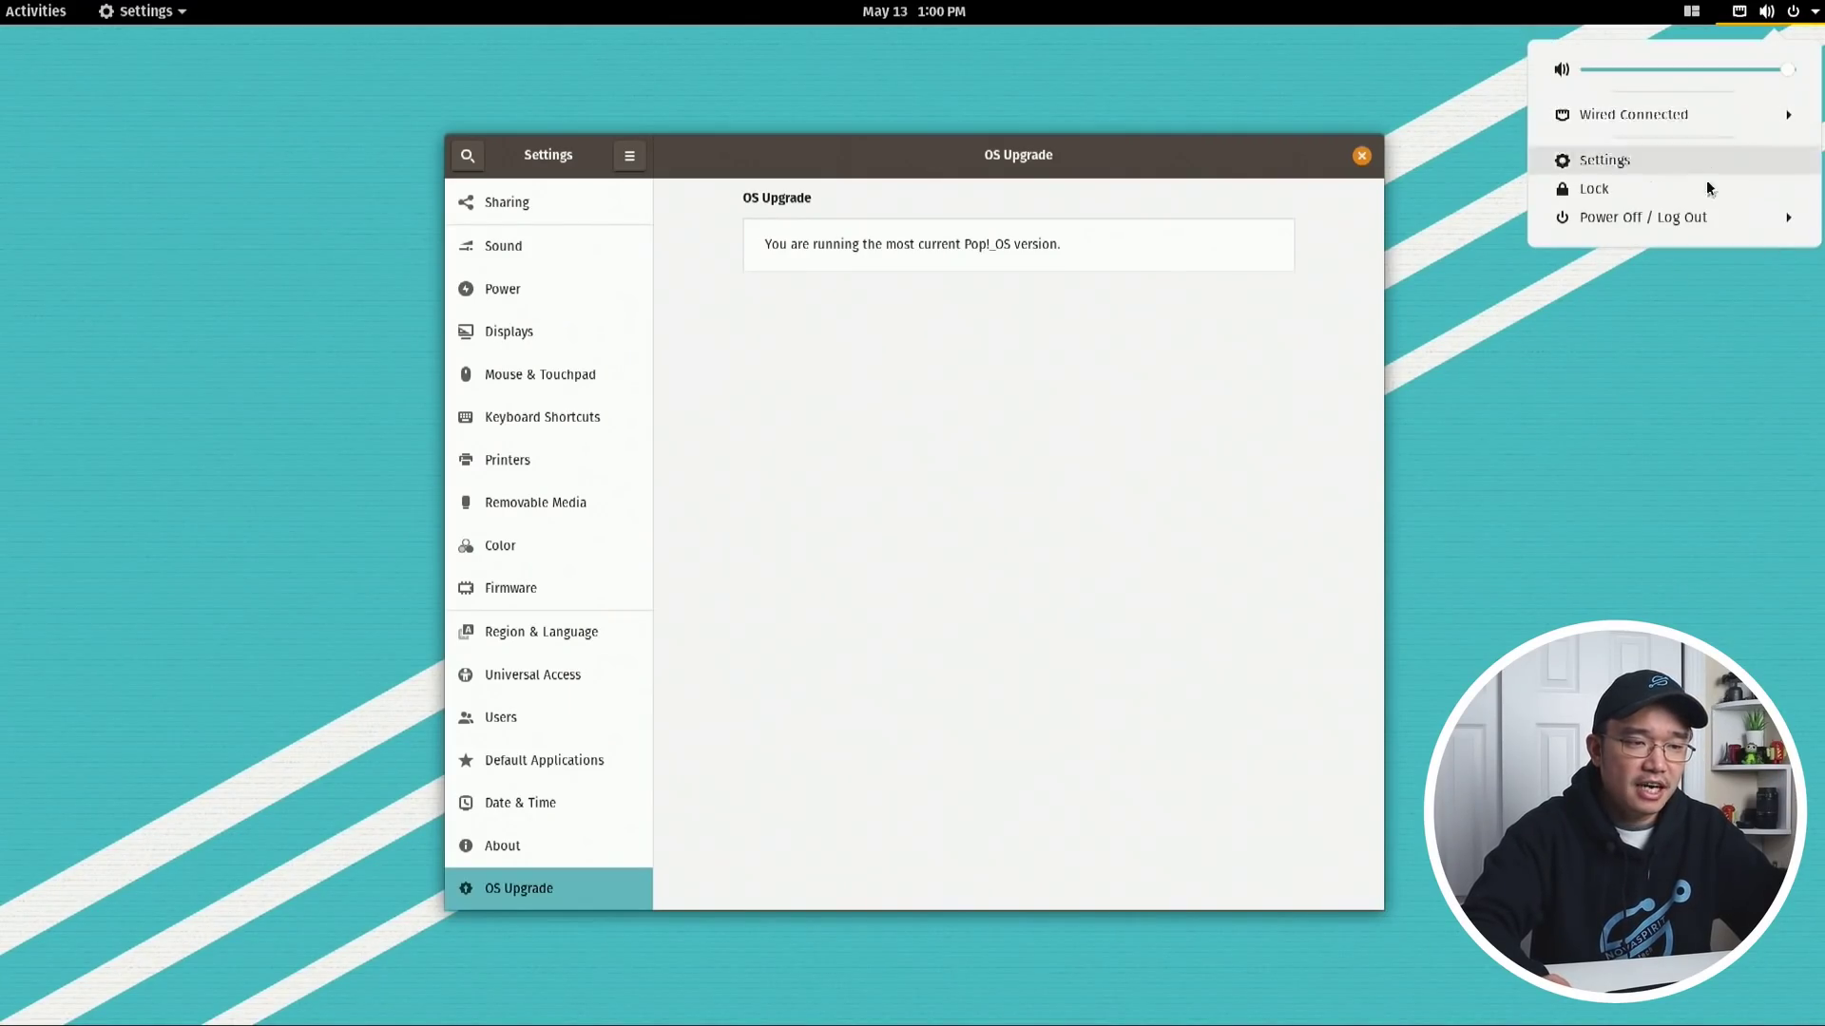
{"action": "left_click", "coordinate": [1544, 262]}
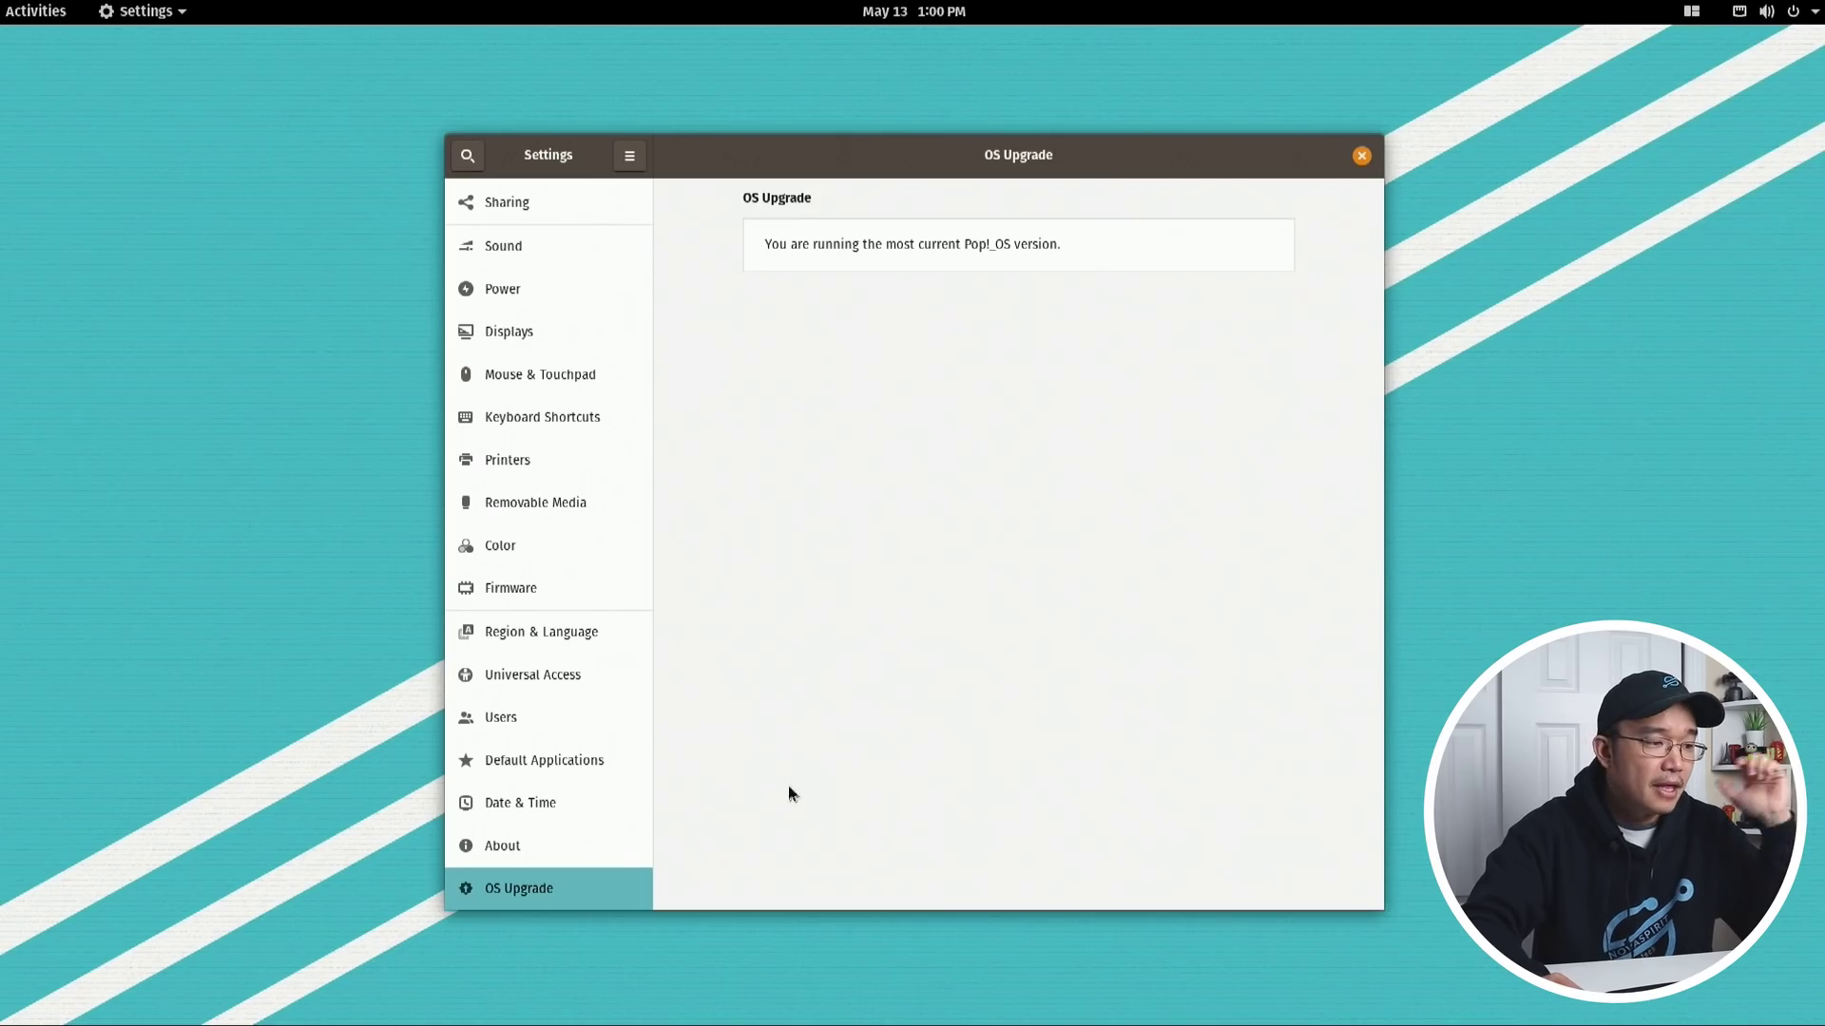
{"action": "left_click", "coordinate": [1362, 156]}
Show the application grid briefly, then return to the empty desktop
{"action": "key", "text": "super"}
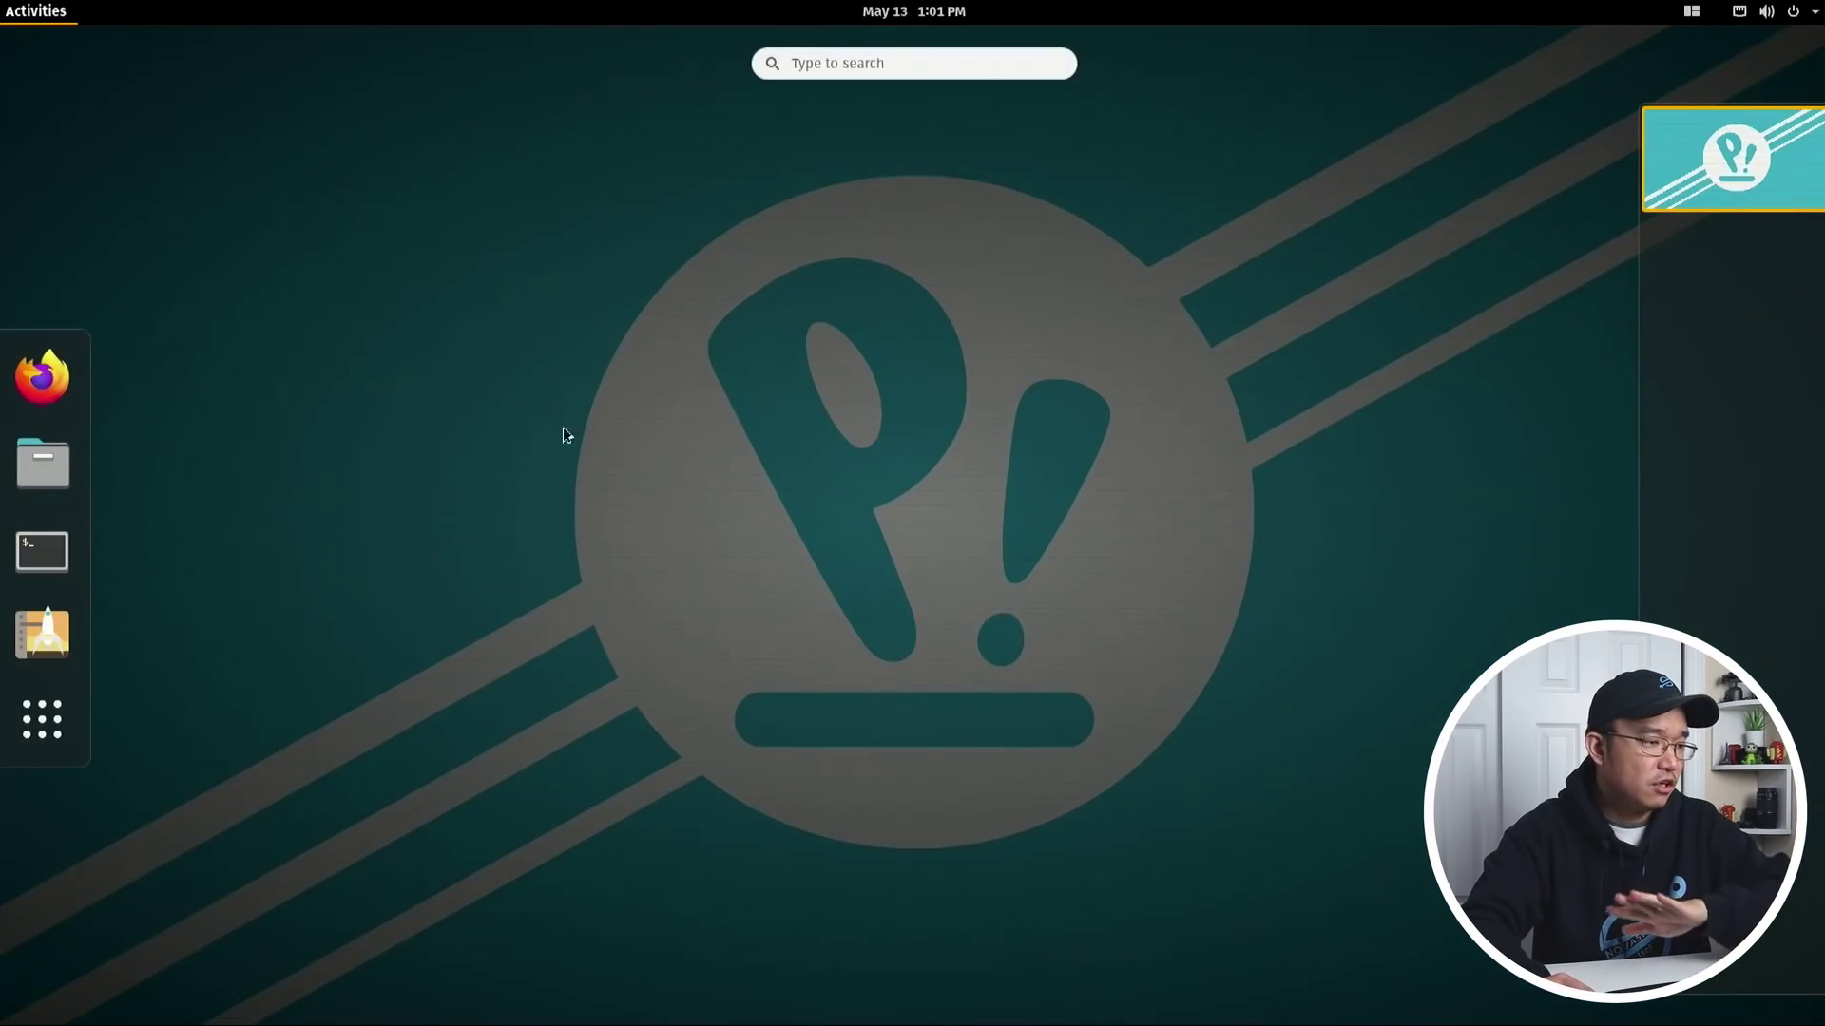
{"action": "left_click", "coordinate": [52, 725]}
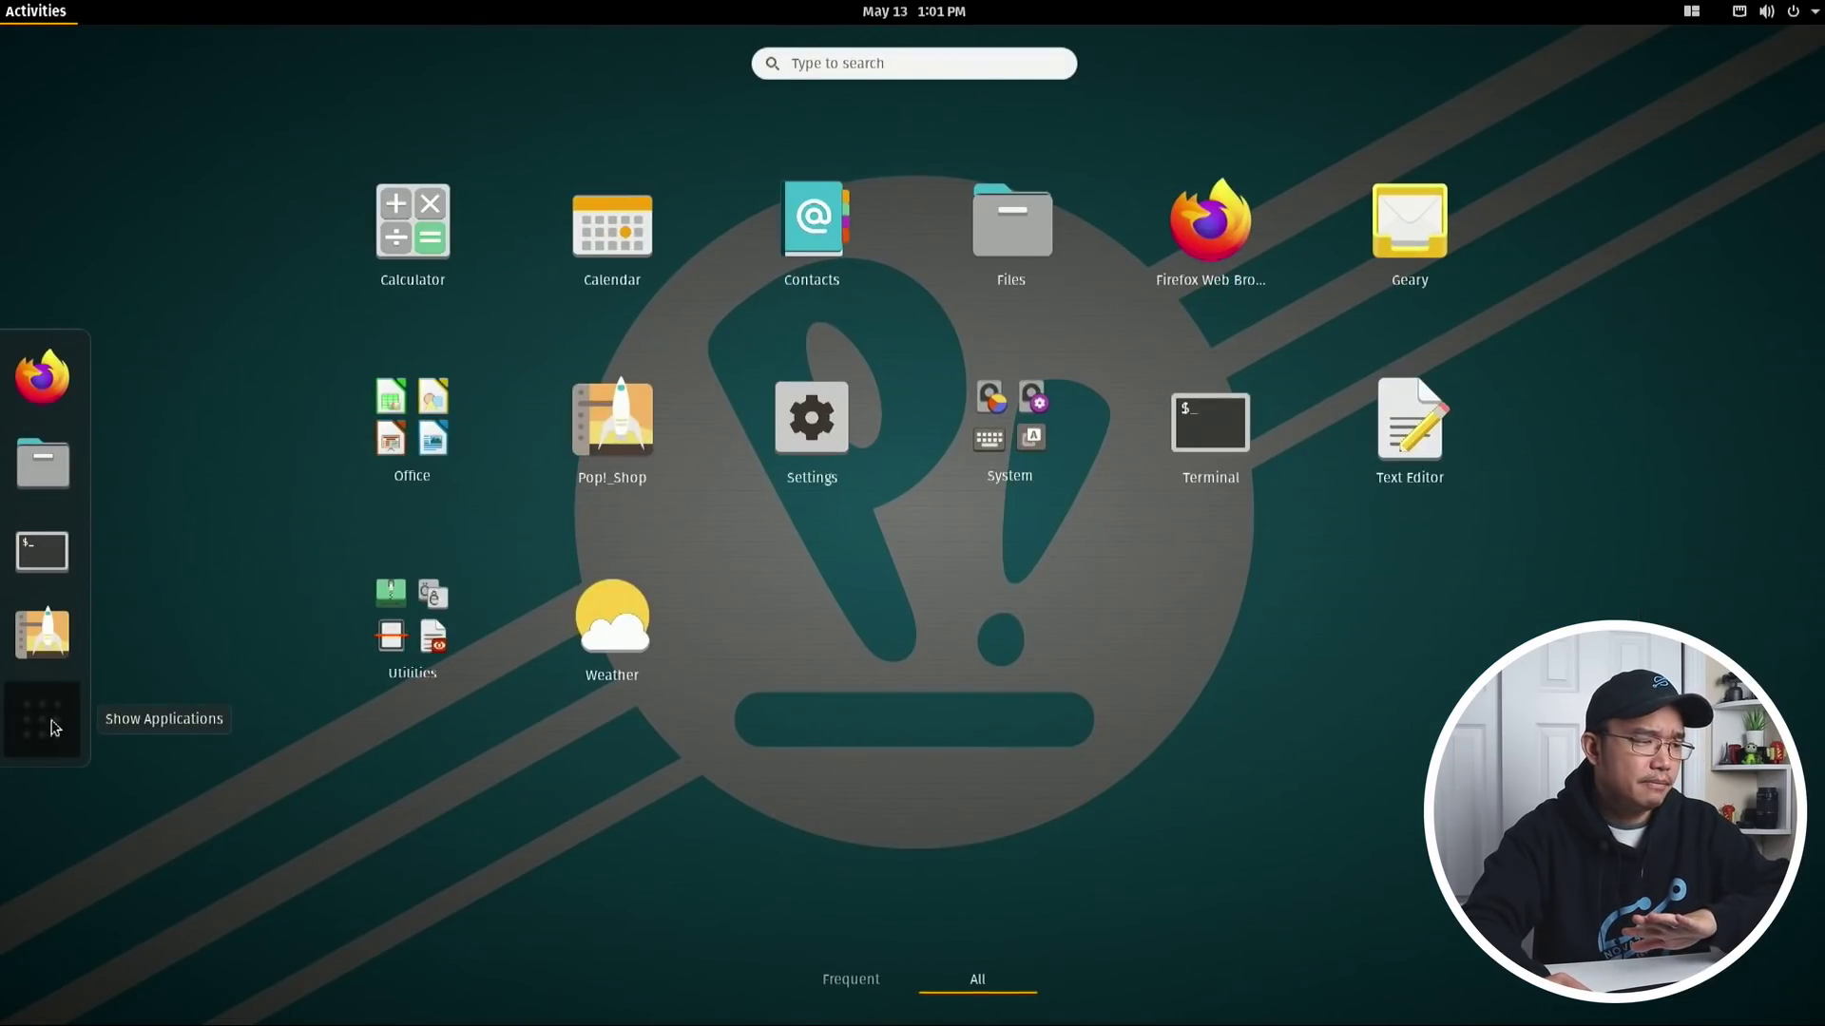
{"action": "left_click", "coordinate": [38, 742]}
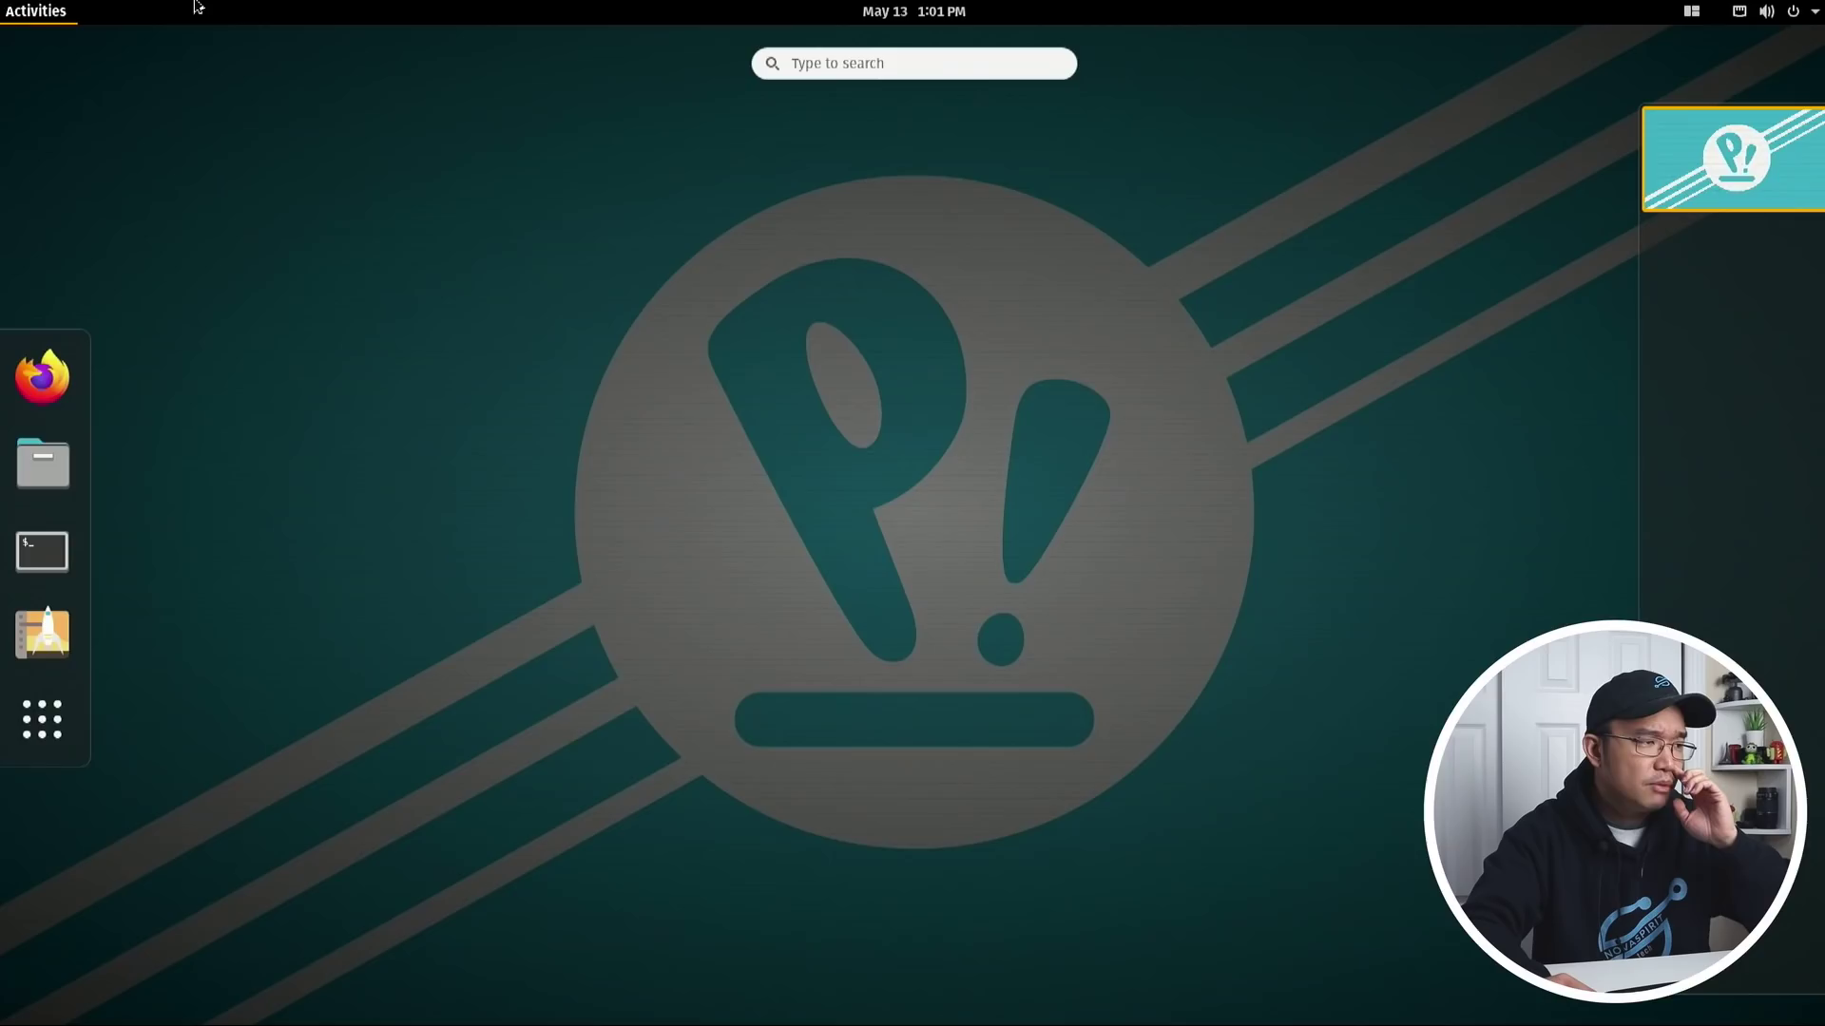
{"action": "key", "text": "Escape"}
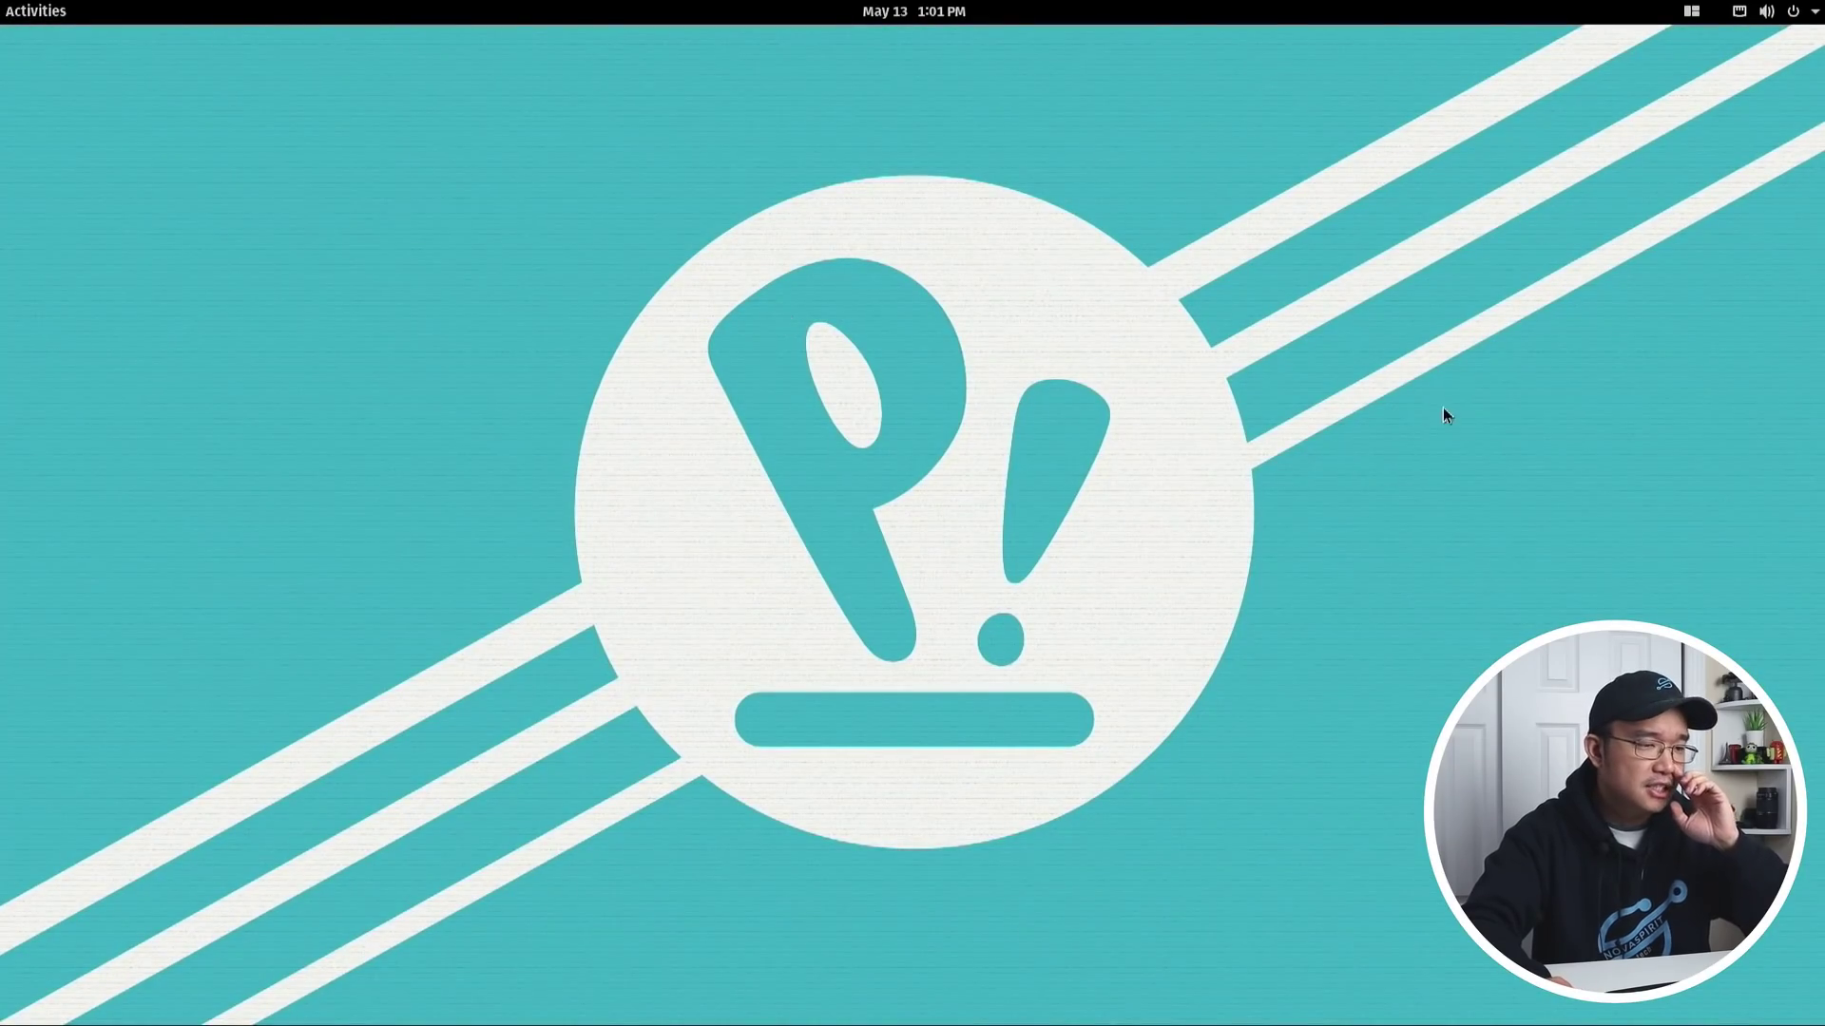
Toggle Show Active Hint on then off, and enable Tile Windows in the top-bar tiling menu
{"action": "left_click", "coordinate": [1680, 11]}
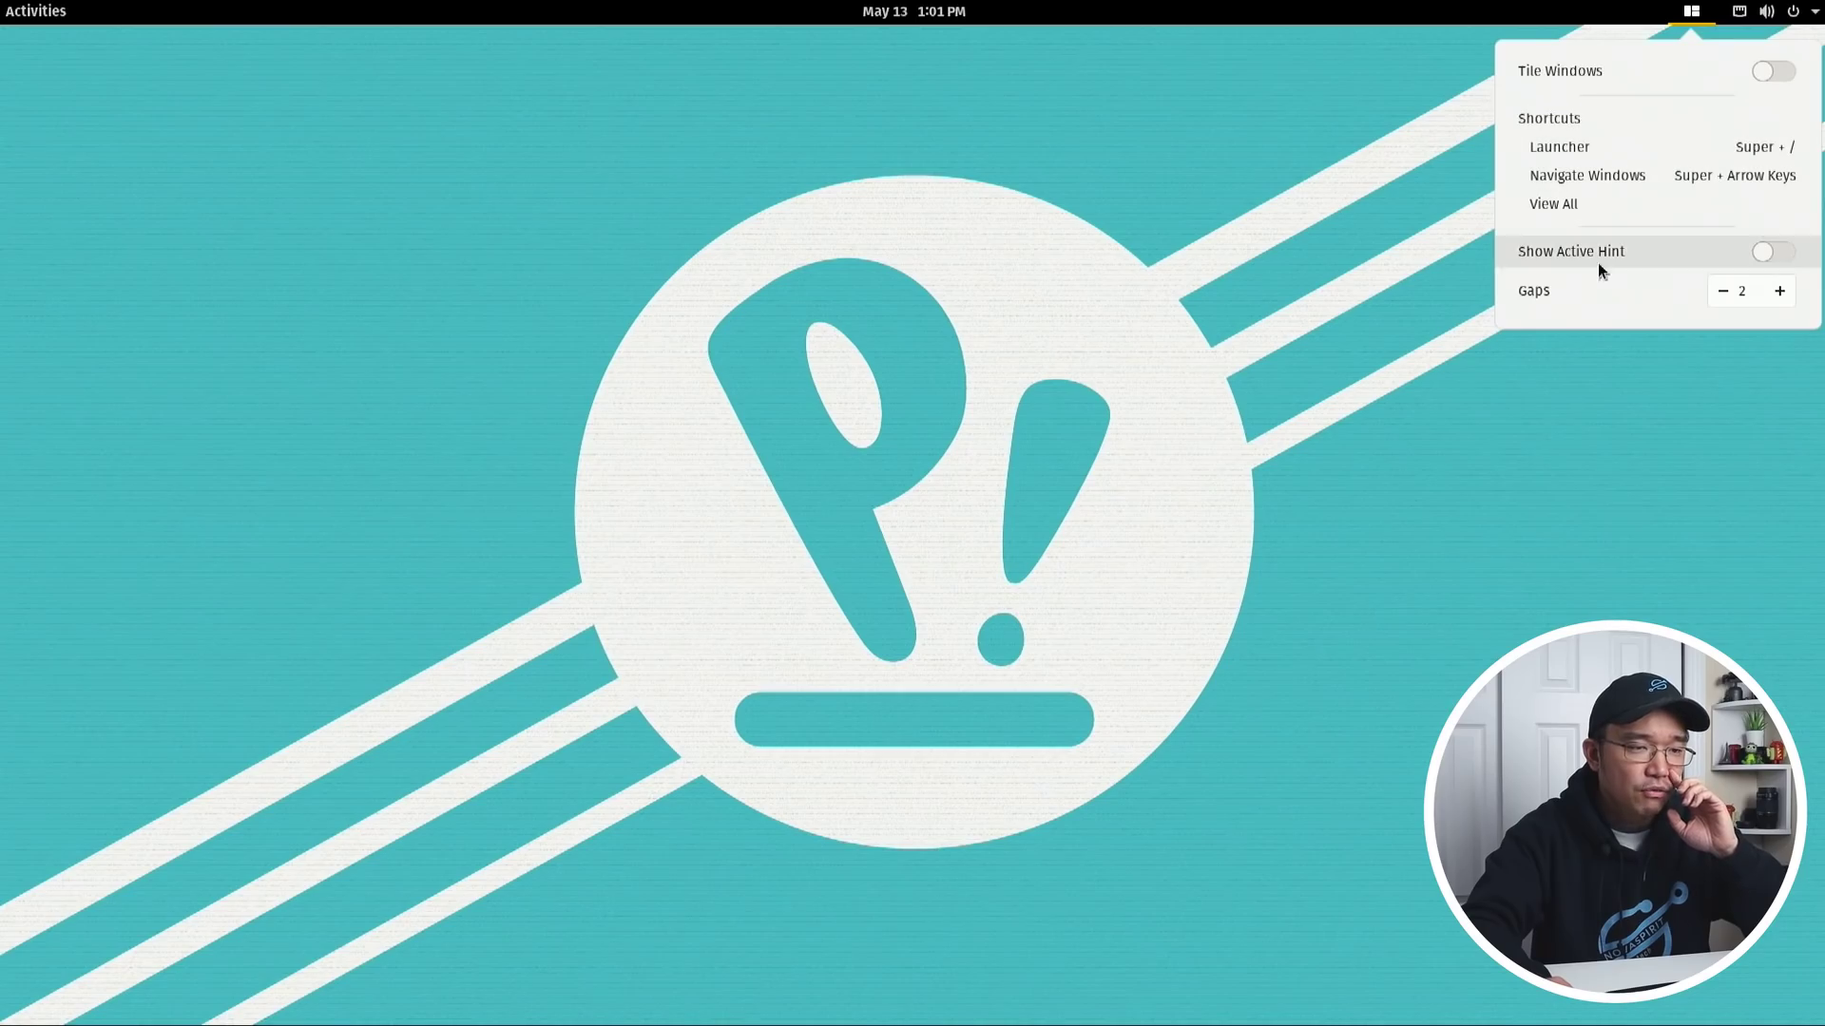
{"action": "left_click", "coordinate": [1774, 250]}
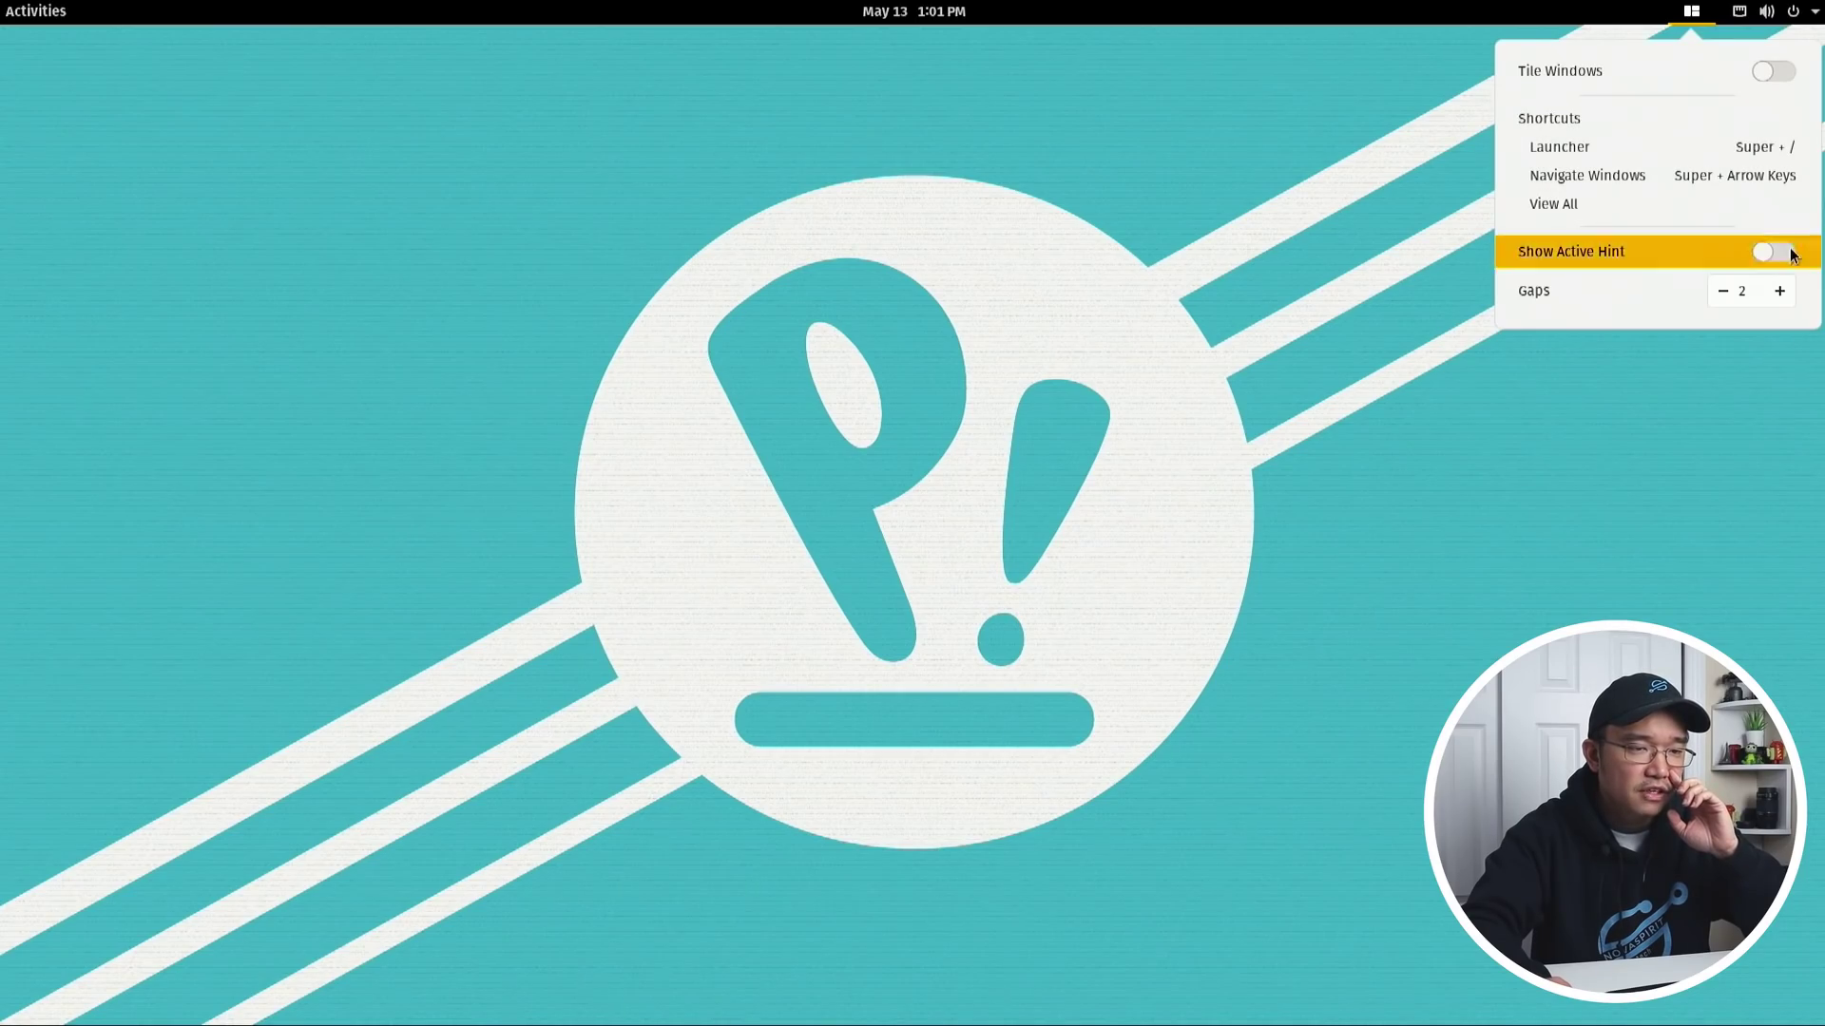
{"action": "left_click", "coordinate": [1699, 10]}
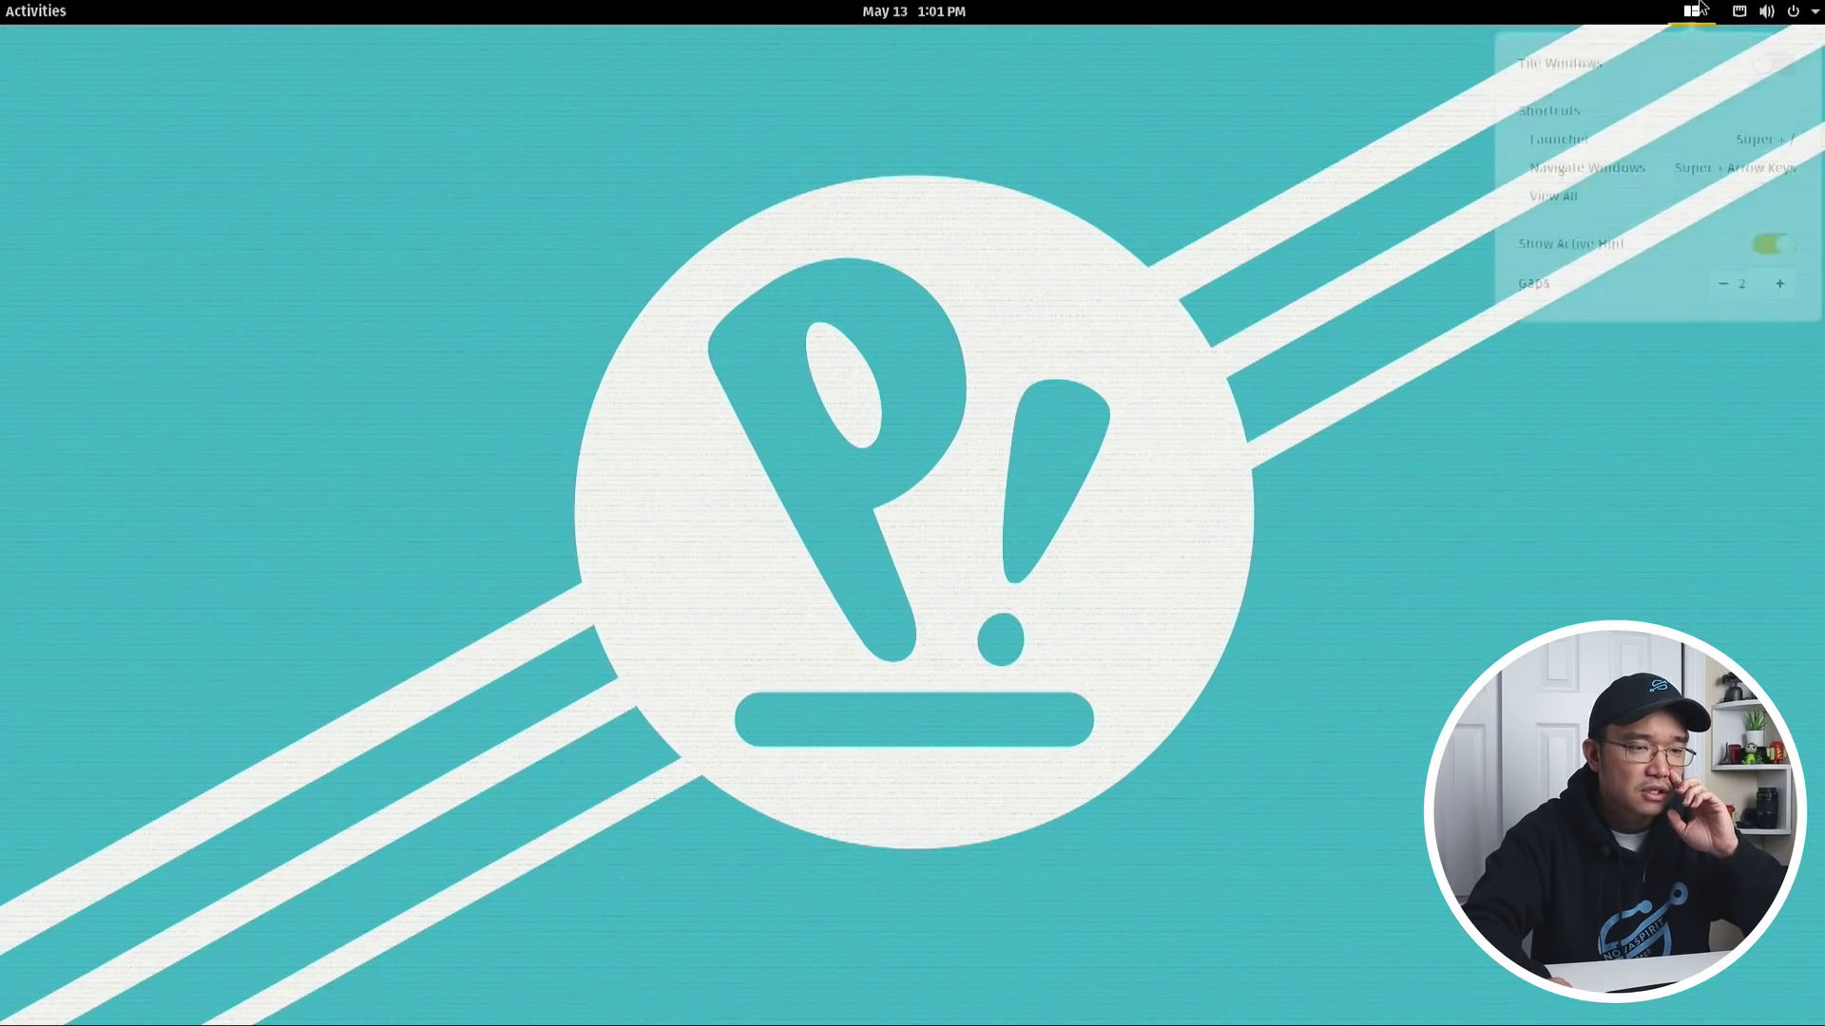
{"action": "left_click", "coordinate": [1768, 251]}
{"action": "left_click", "coordinate": [1691, 11]}
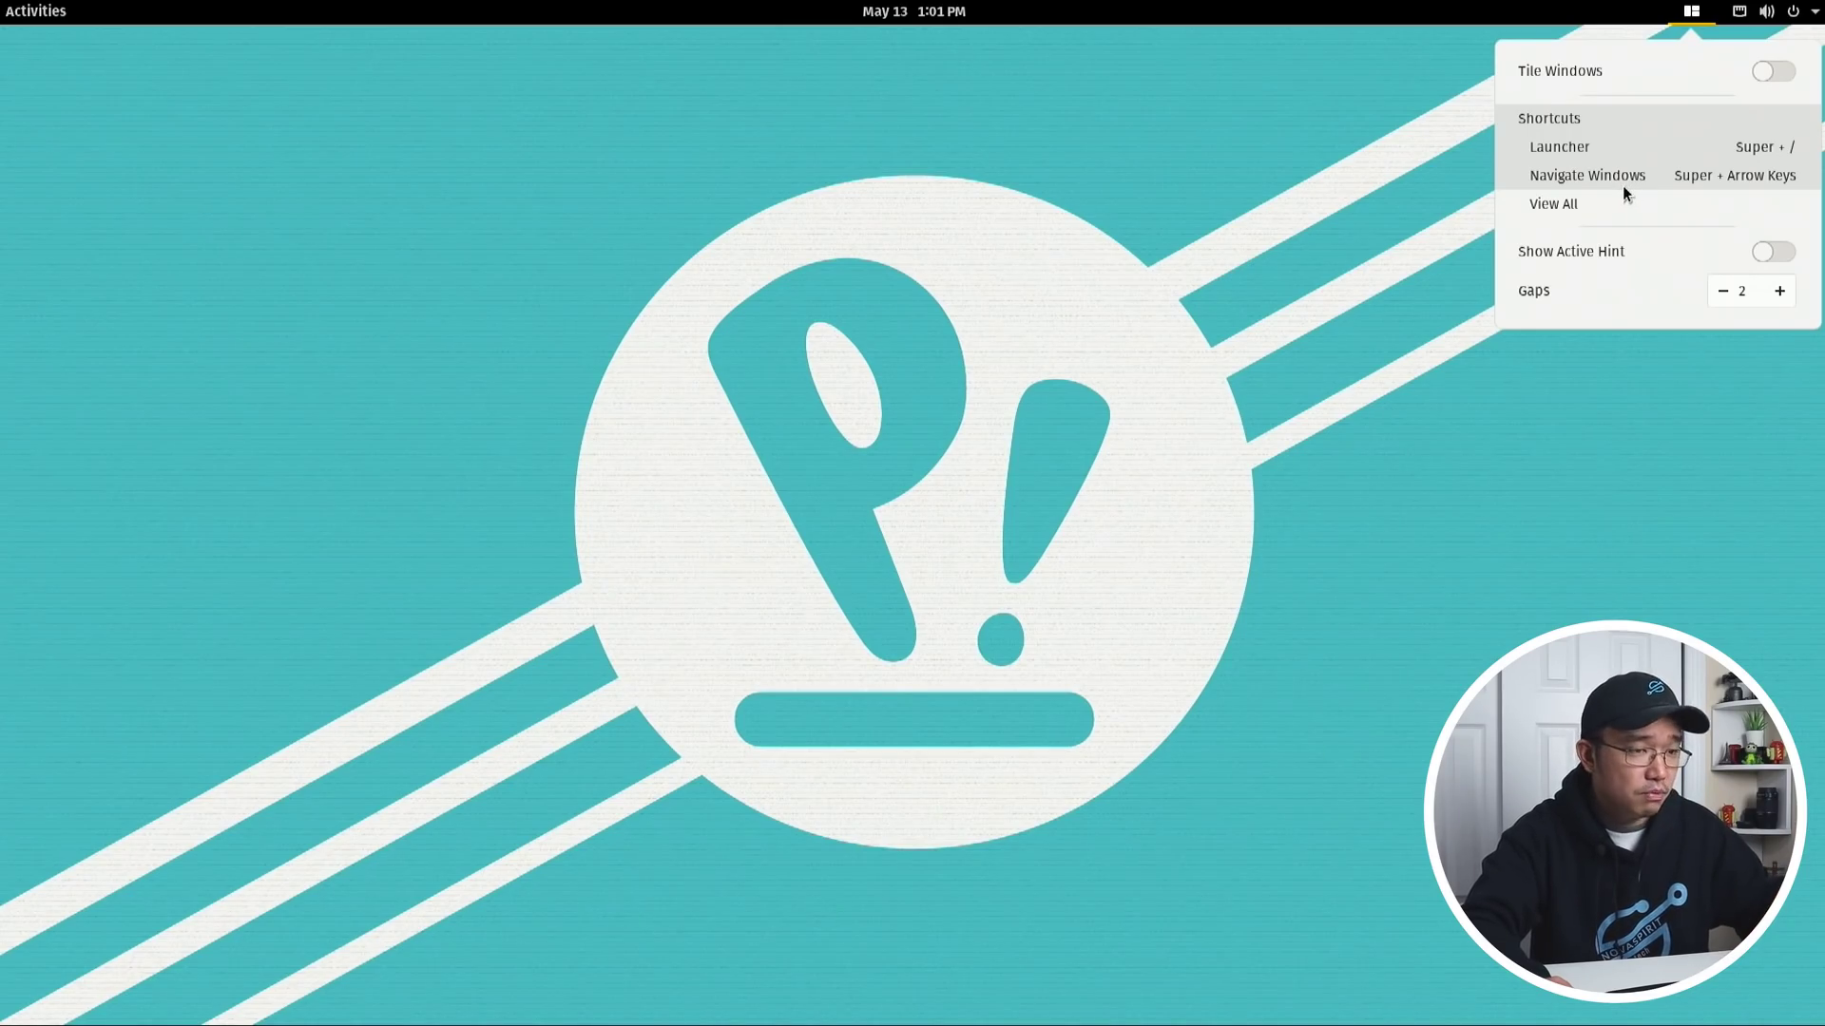
{"action": "left_click", "coordinate": [1765, 74]}
Launch Files on the Home folder from the dock, then reopen the Activities overview
{"action": "left_click", "coordinate": [64, 10]}
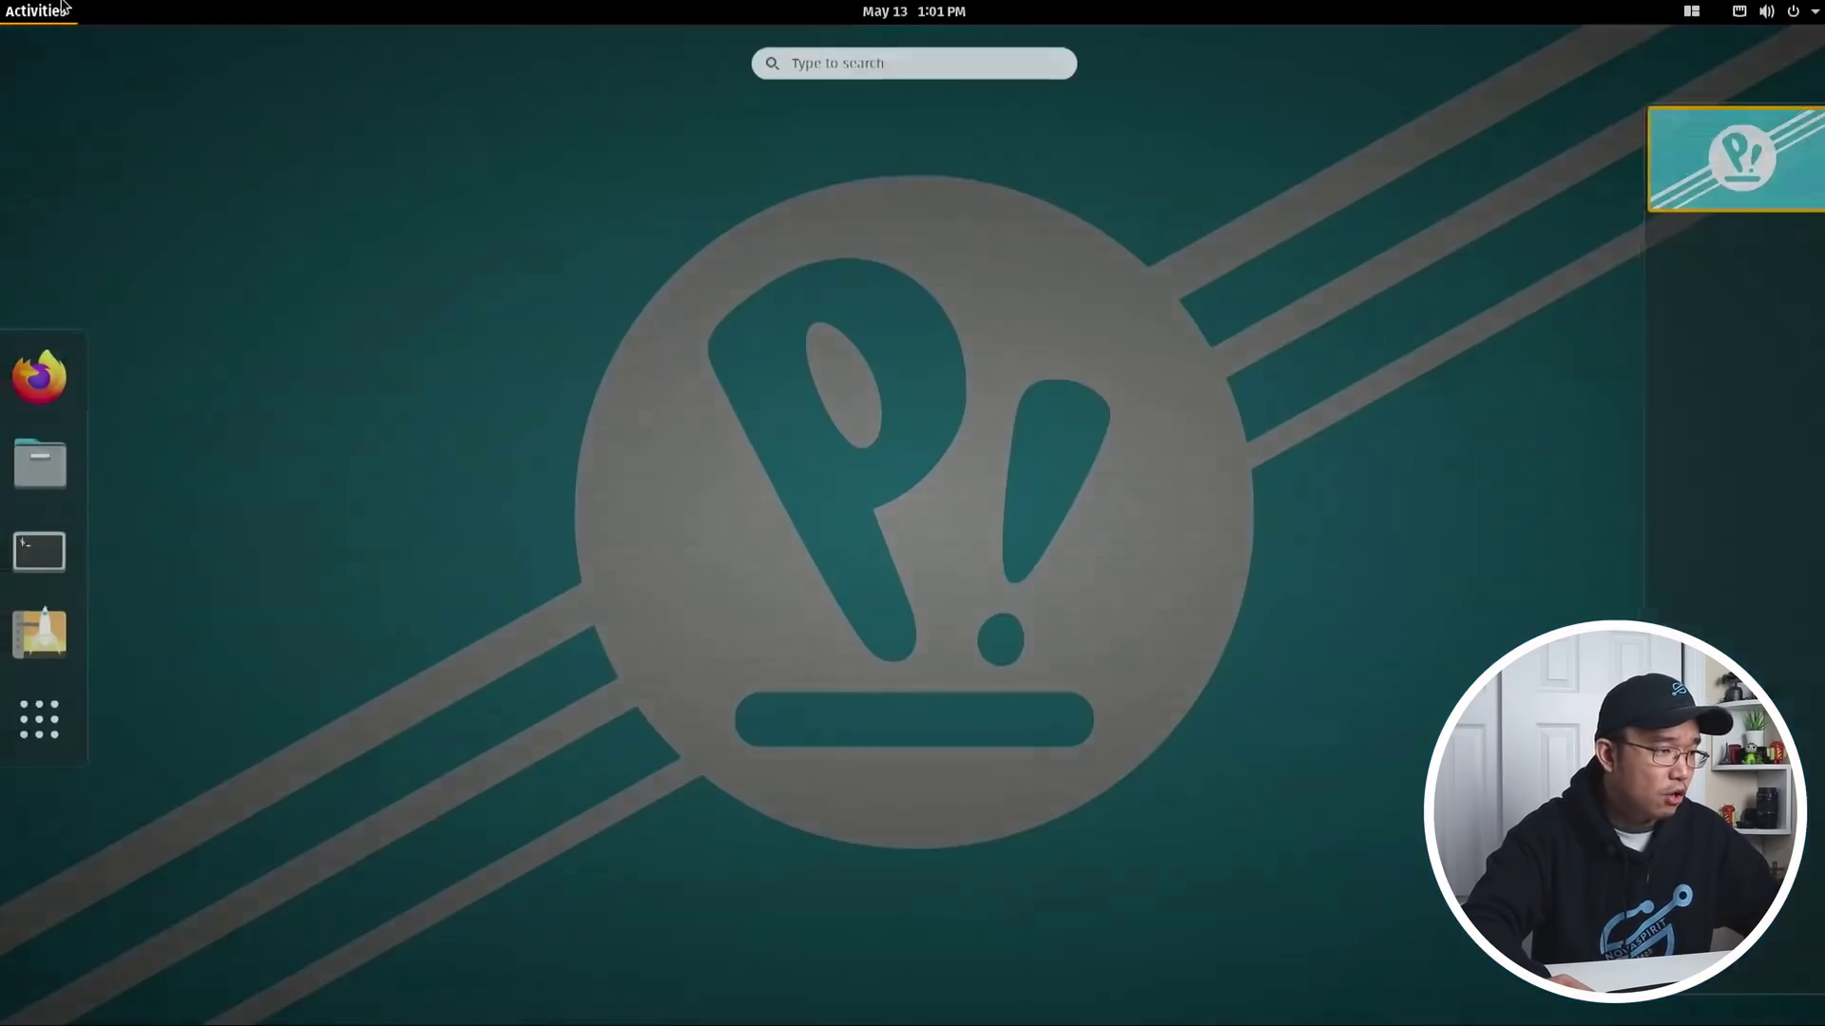
{"action": "left_click", "coordinate": [43, 463]}
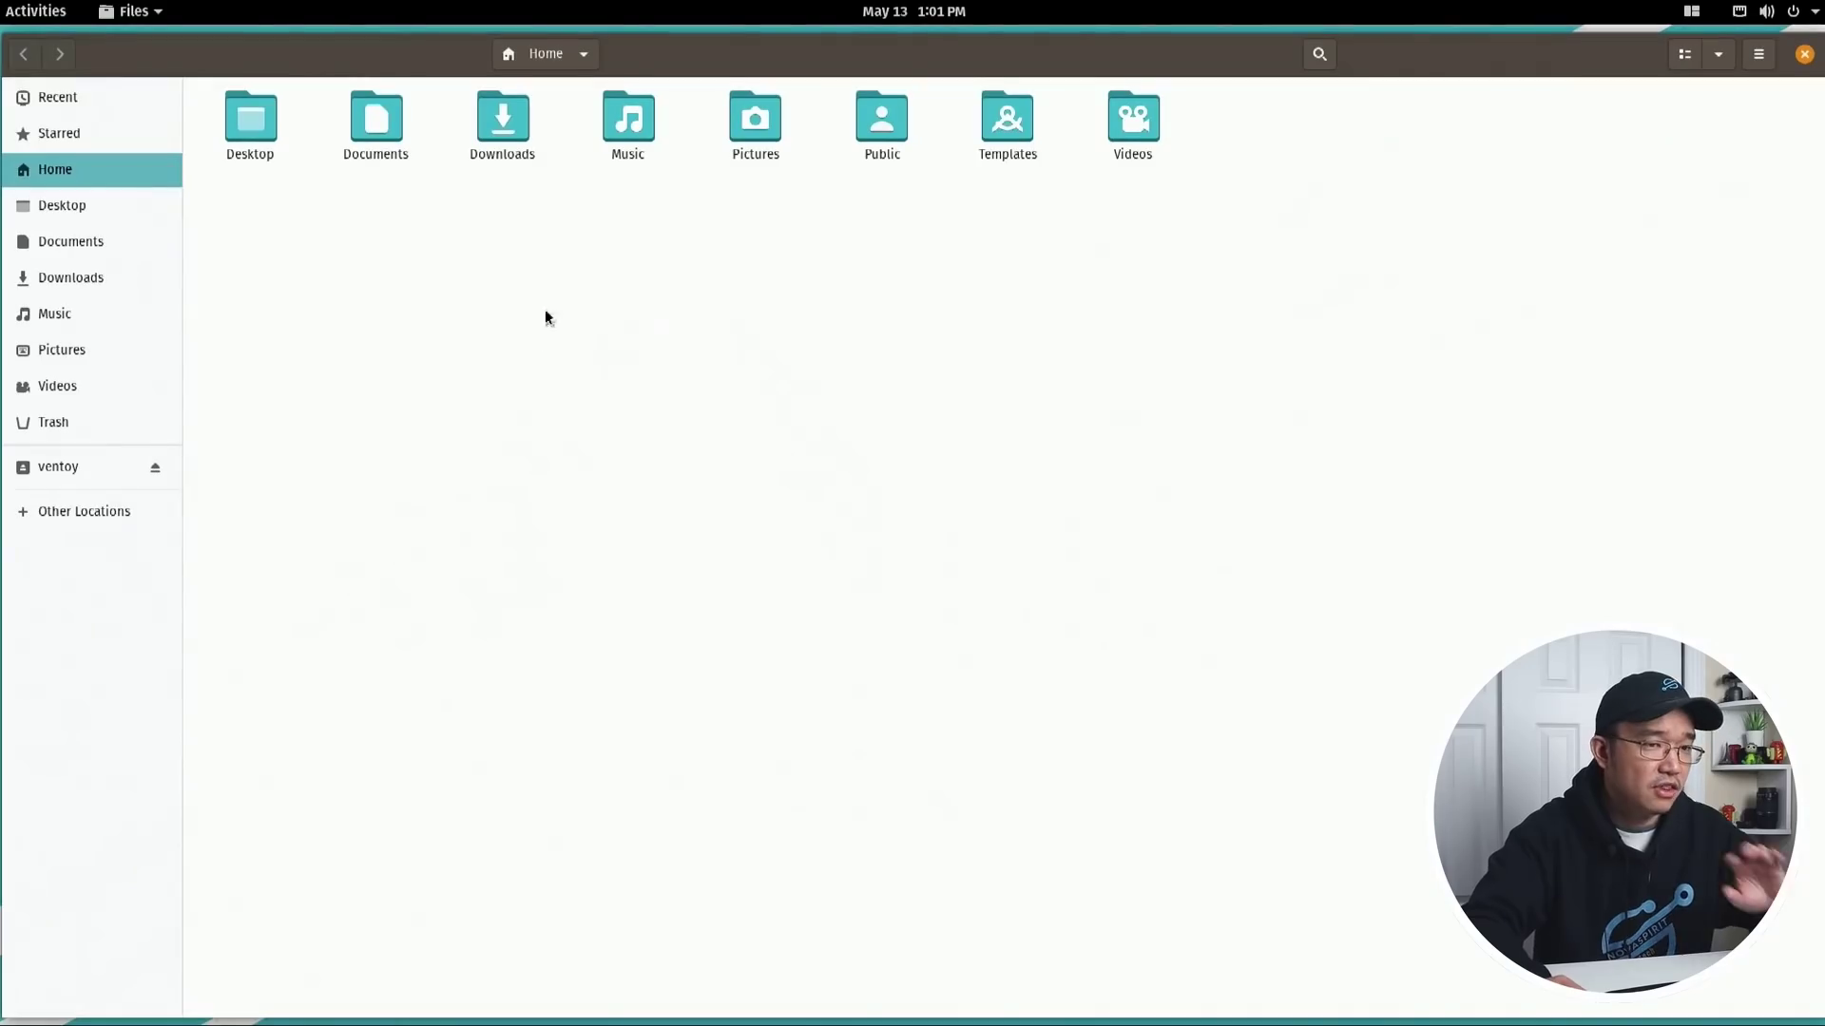
{"action": "left_click", "coordinate": [9, 4]}
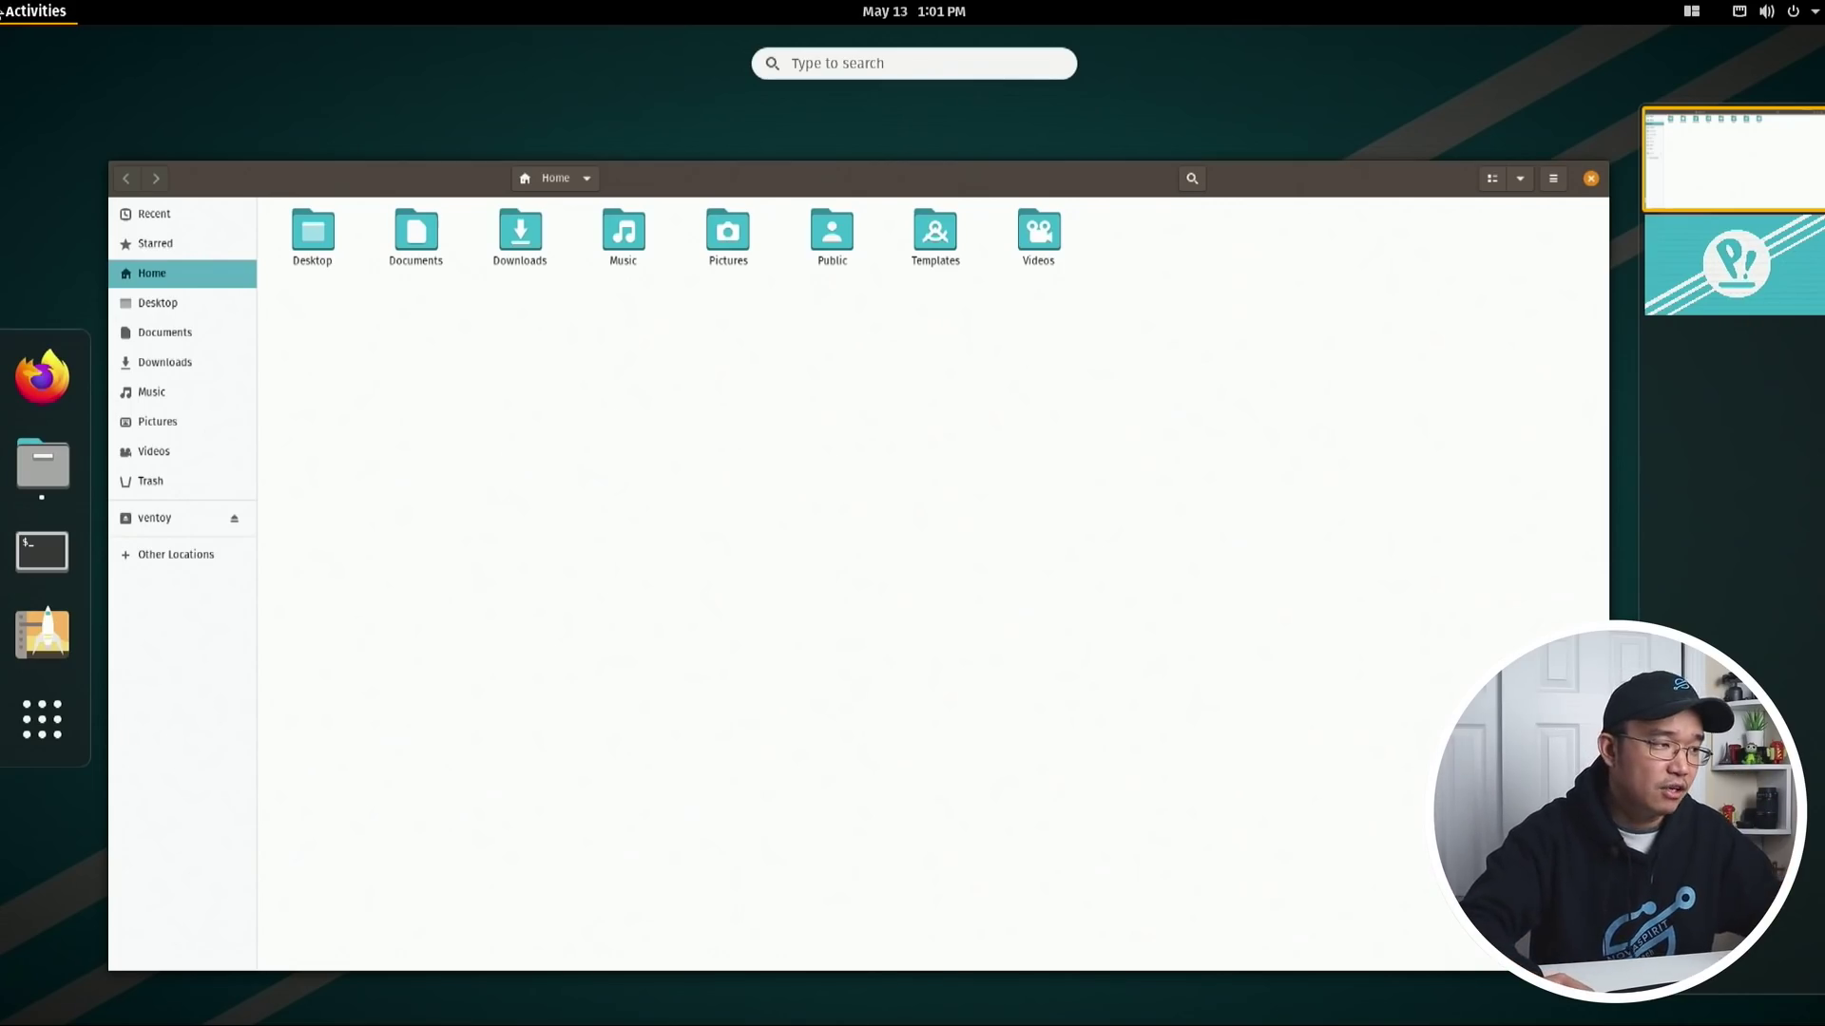
{"action": "left_click", "coordinate": [3, 10]}
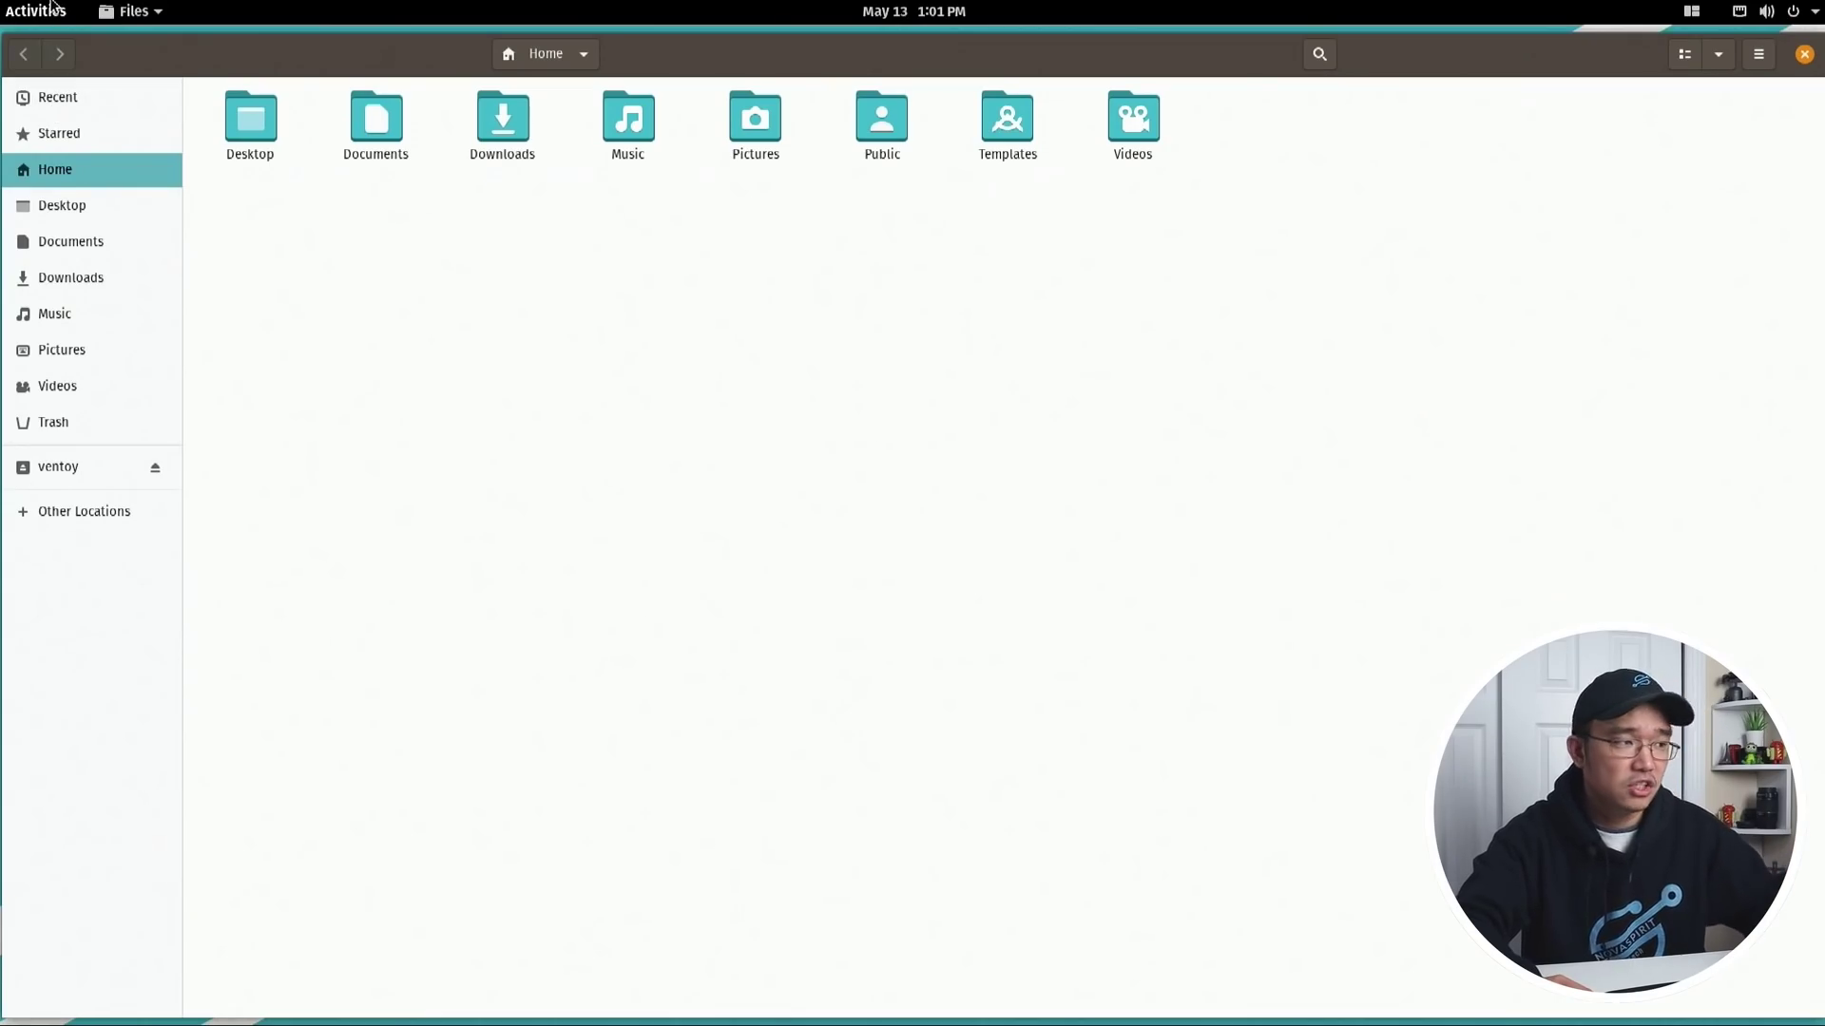
{"action": "left_click", "coordinate": [52, 7]}
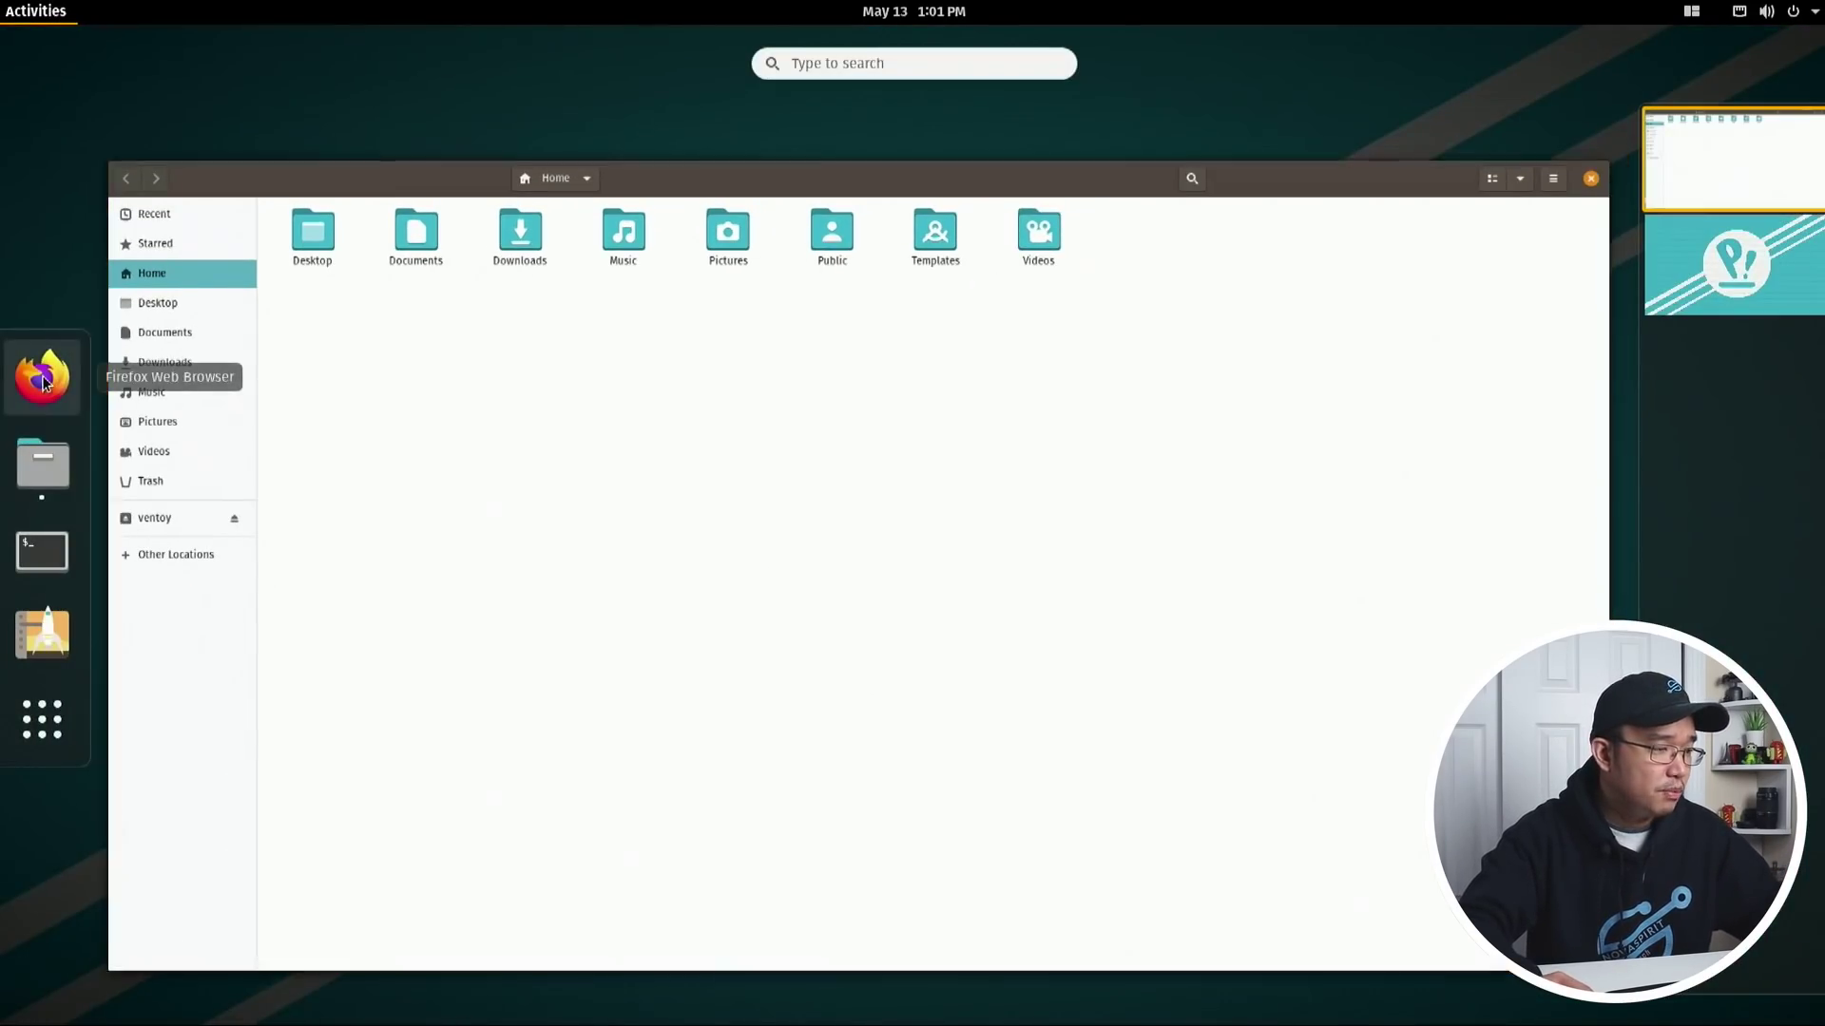
Launch Pop!_Shop and drag Files right so the store tiles on its left
{"action": "left_click", "coordinate": [43, 633]}
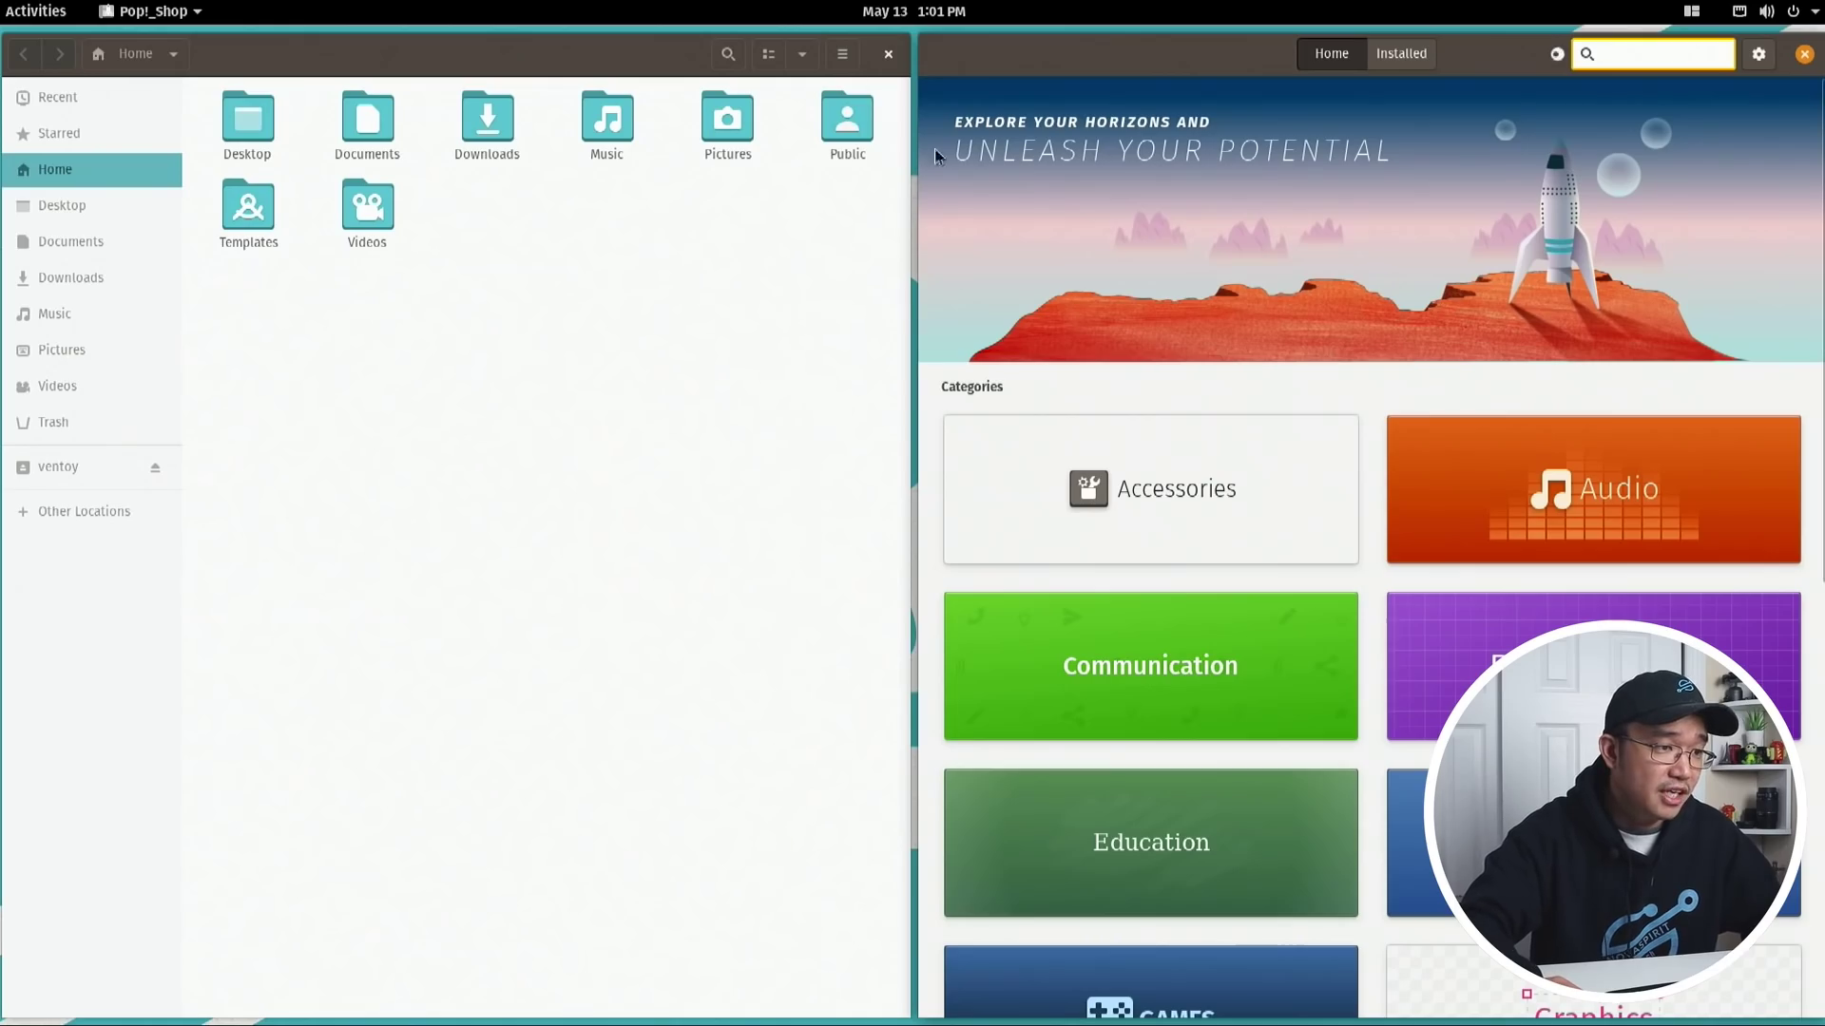
{"action": "left_click_drag", "start_coordinate": [366, 55], "coordinate": [1099, 90]}
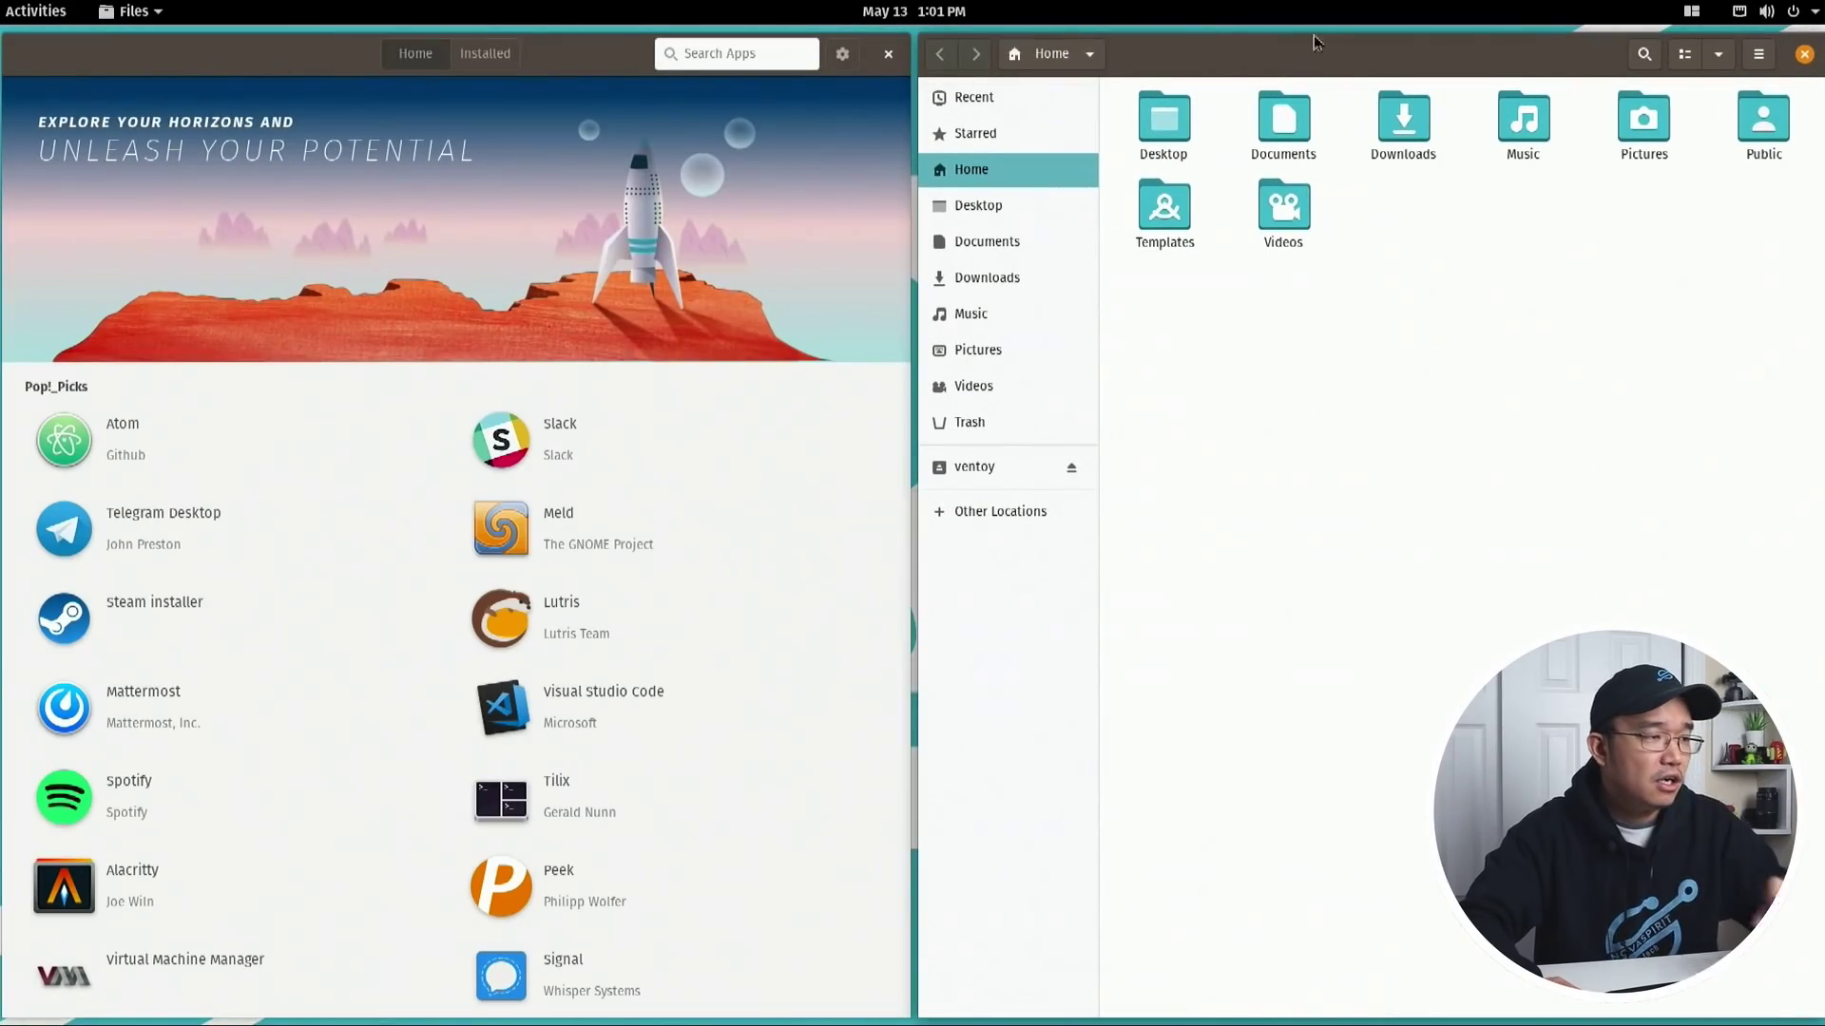
Open a Terminal window and tile it bottom-right, beneath Files beside Pop!_Shop
{"action": "mouse_move", "coordinate": [3, 3]}
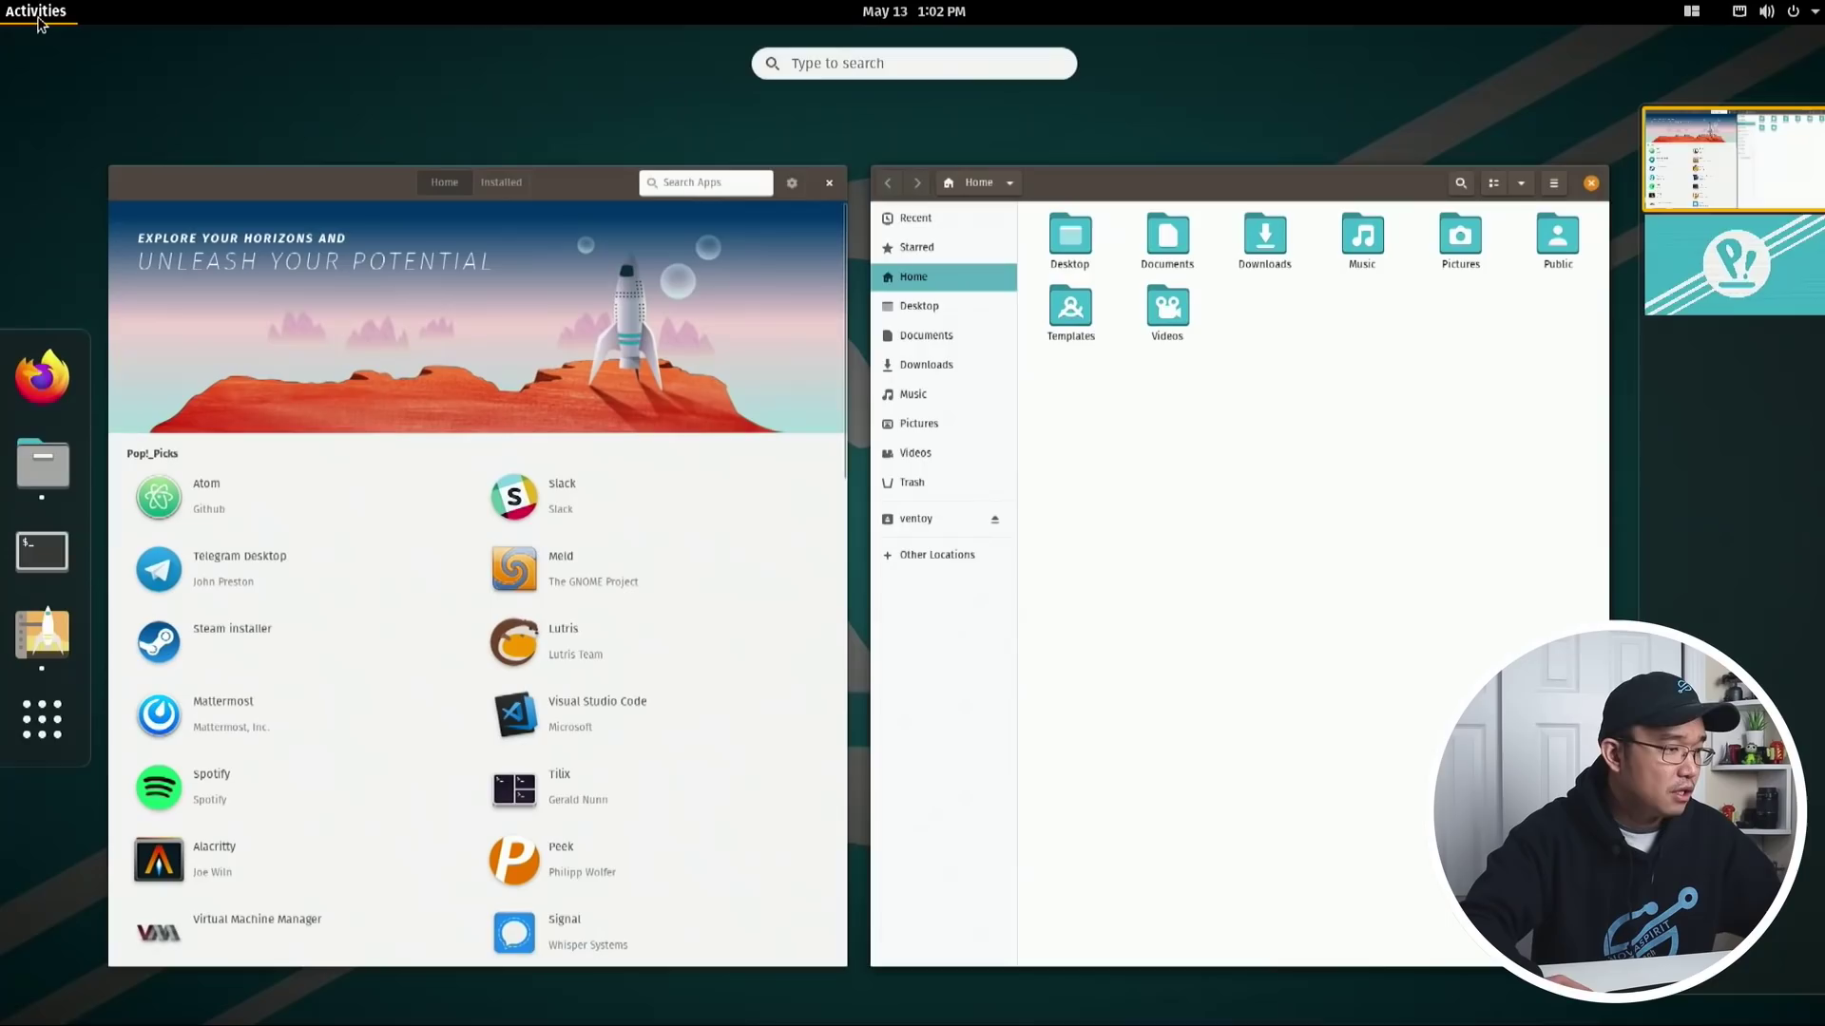
{"action": "left_click", "coordinate": [42, 550]}
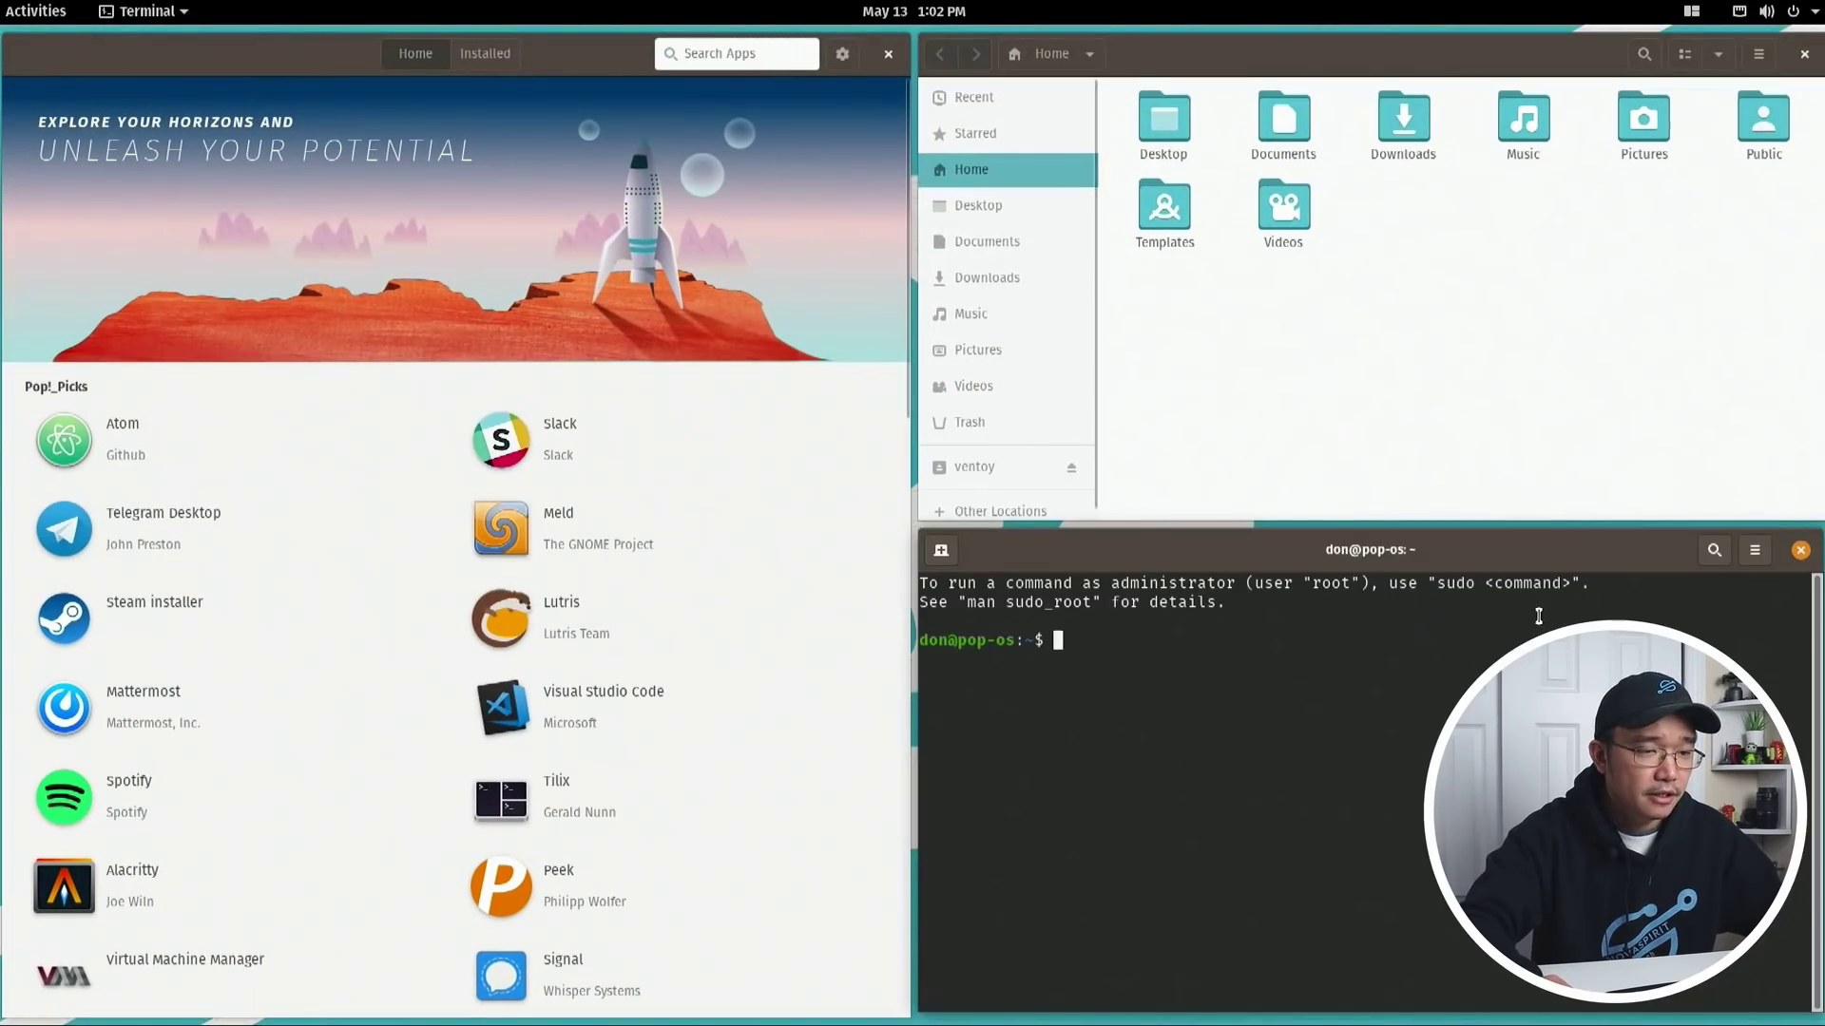
{"action": "left_click_drag", "start_coordinate": [1539, 561], "coordinate": [693, 597]}
{"action": "left_click_drag", "start_coordinate": [556, 571], "coordinate": [1551, 557]}
Maximize the terminal, restore it to its tile, then bring up the Super+/ launcher
{"action": "double_click", "coordinate": [1372, 561]}
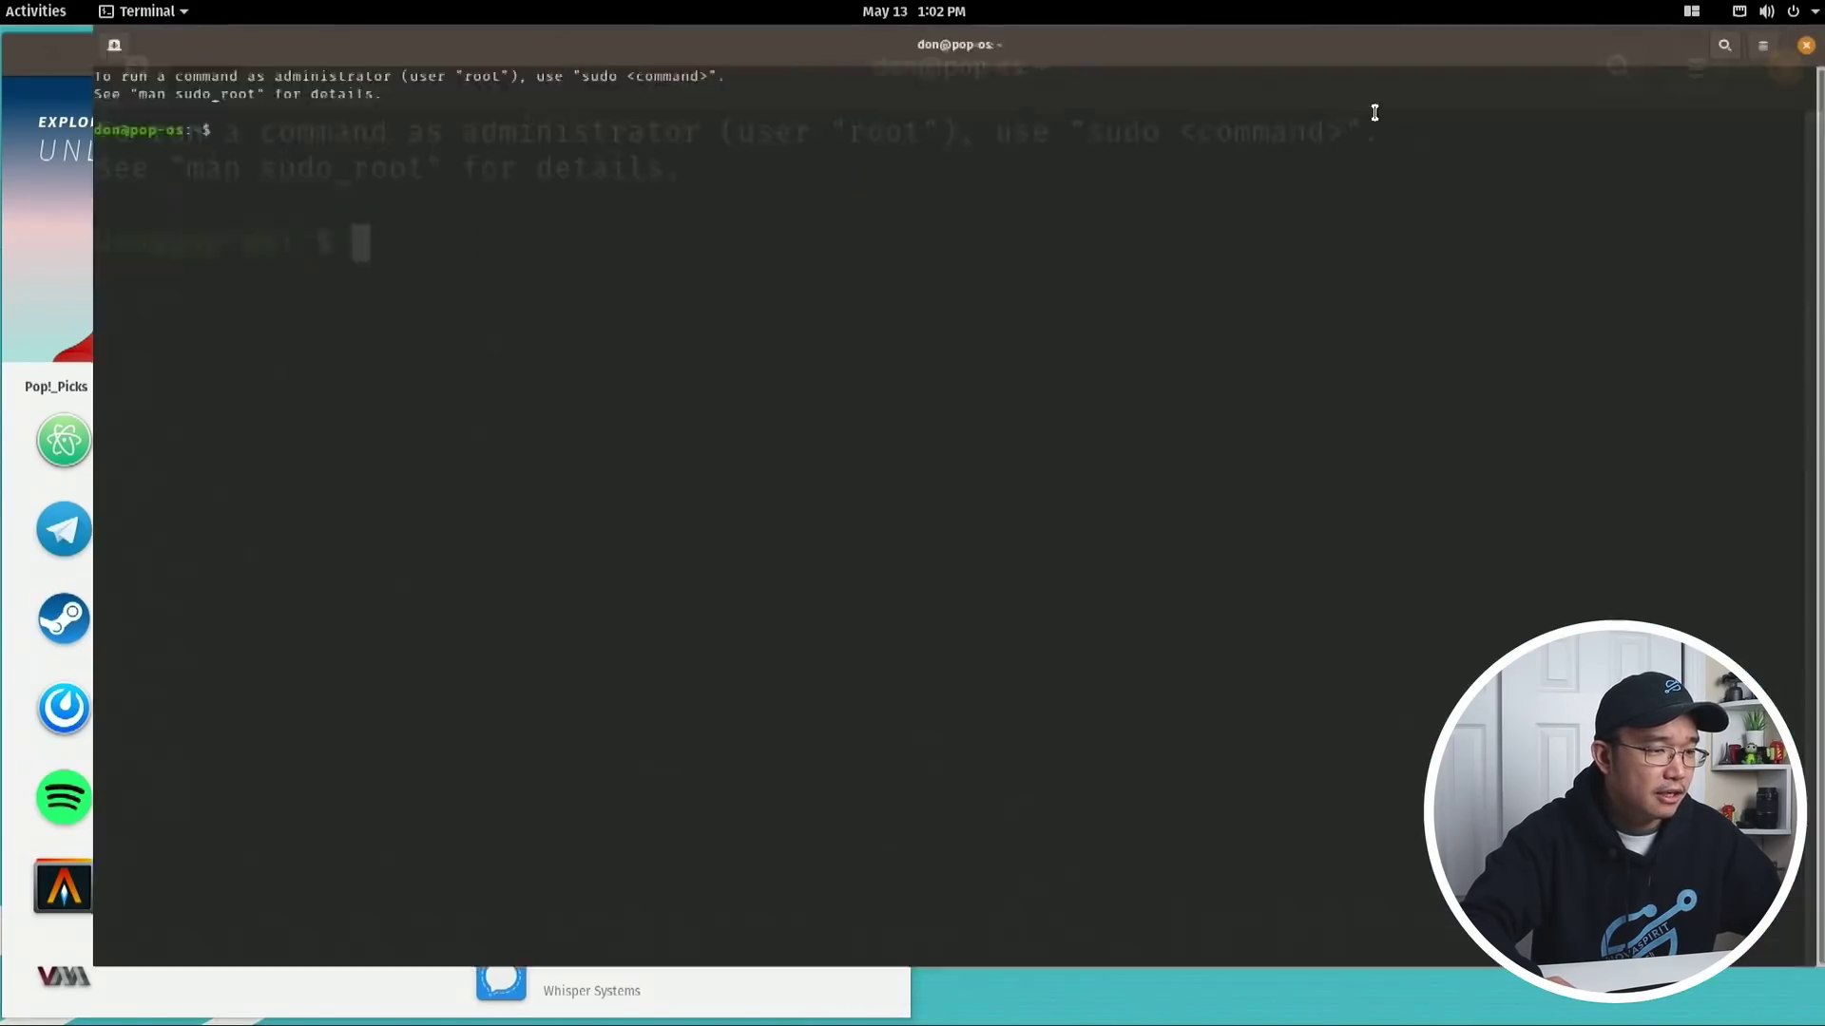
{"action": "double_click", "coordinate": [1281, 60]}
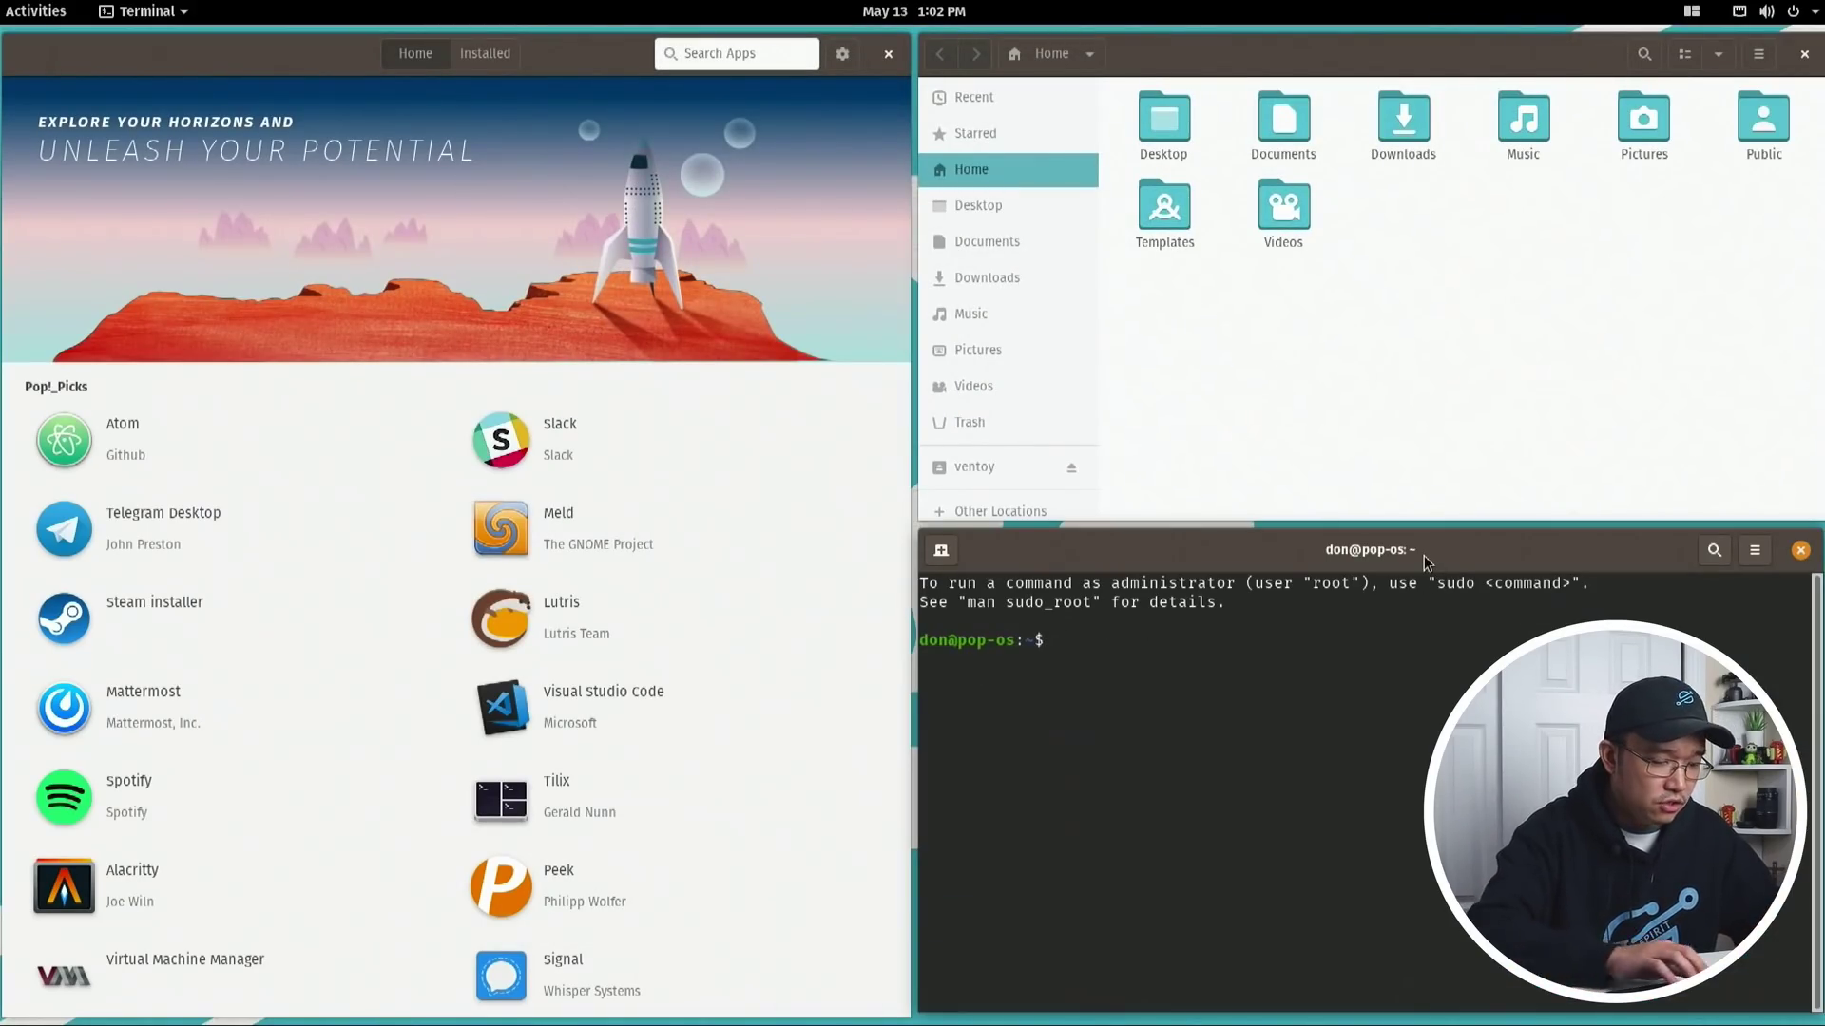
{"action": "key", "text": "super+slash"}
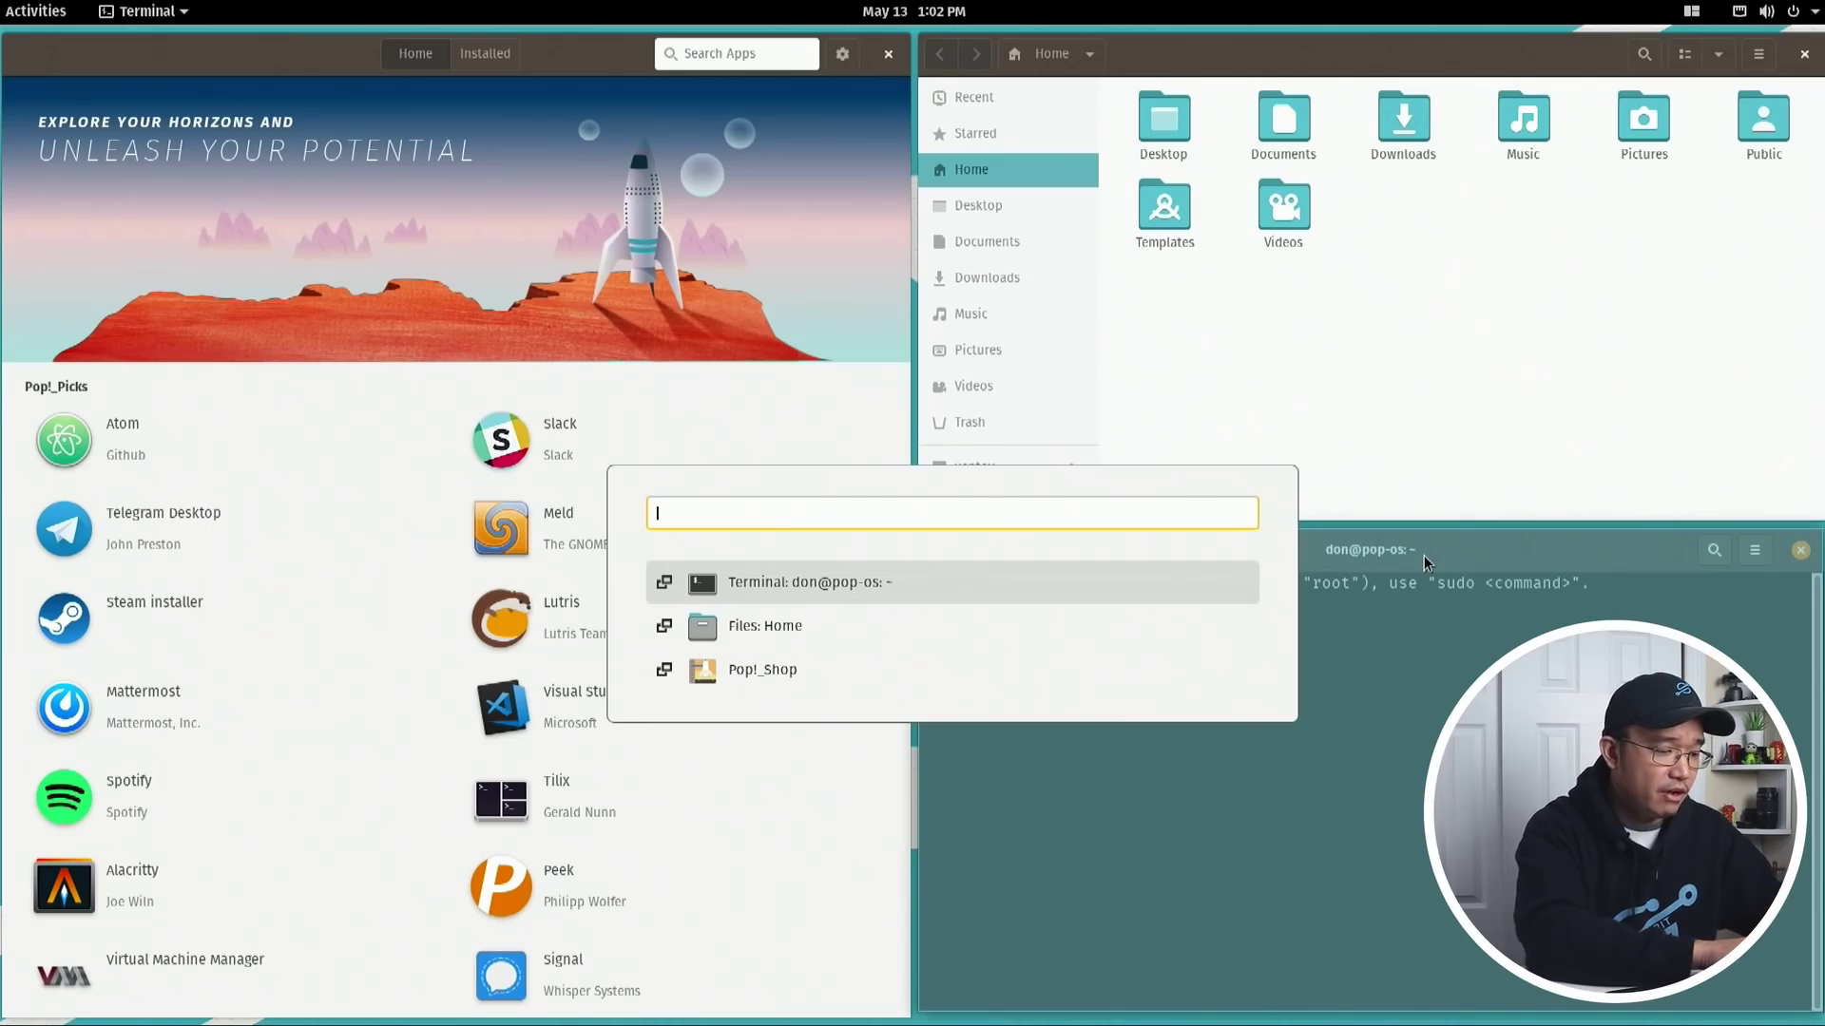
Search 'text' in the launcher and launch Text Editor as a new tiled window
{"action": "type", "text": "text"}
{"action": "key", "text": "Down"}
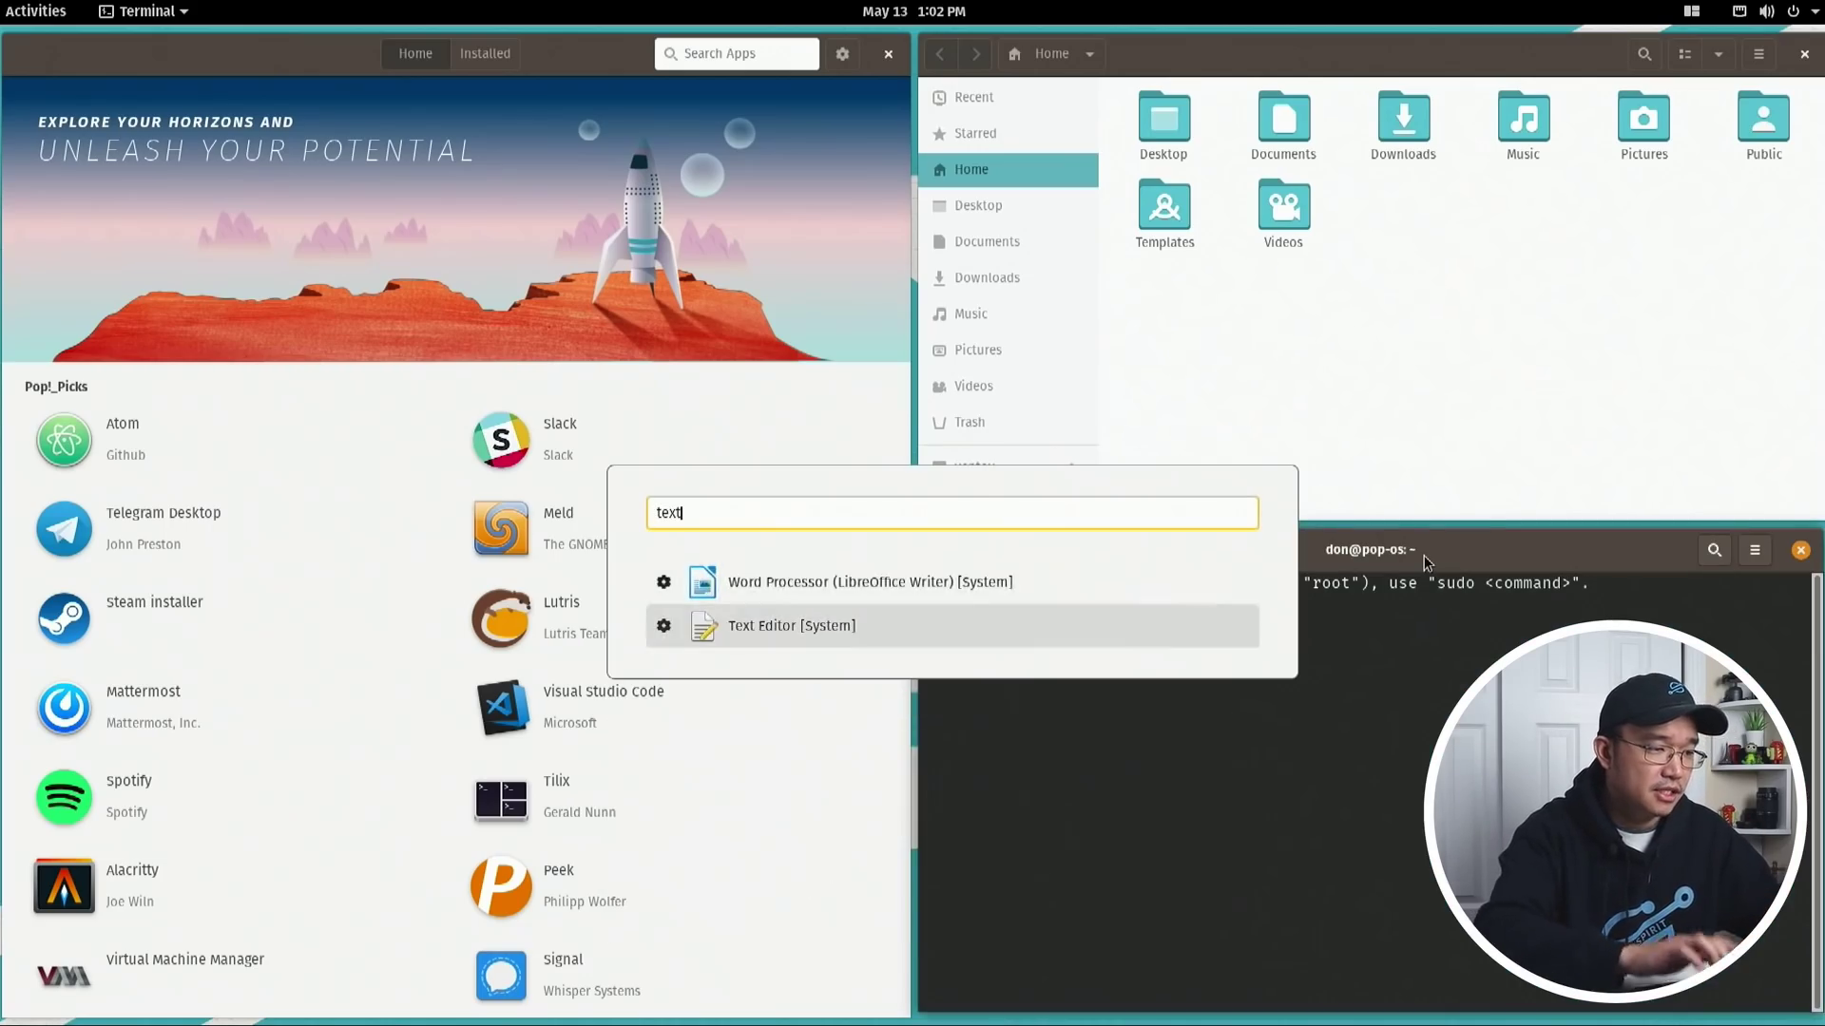
{"action": "key", "text": "Return"}
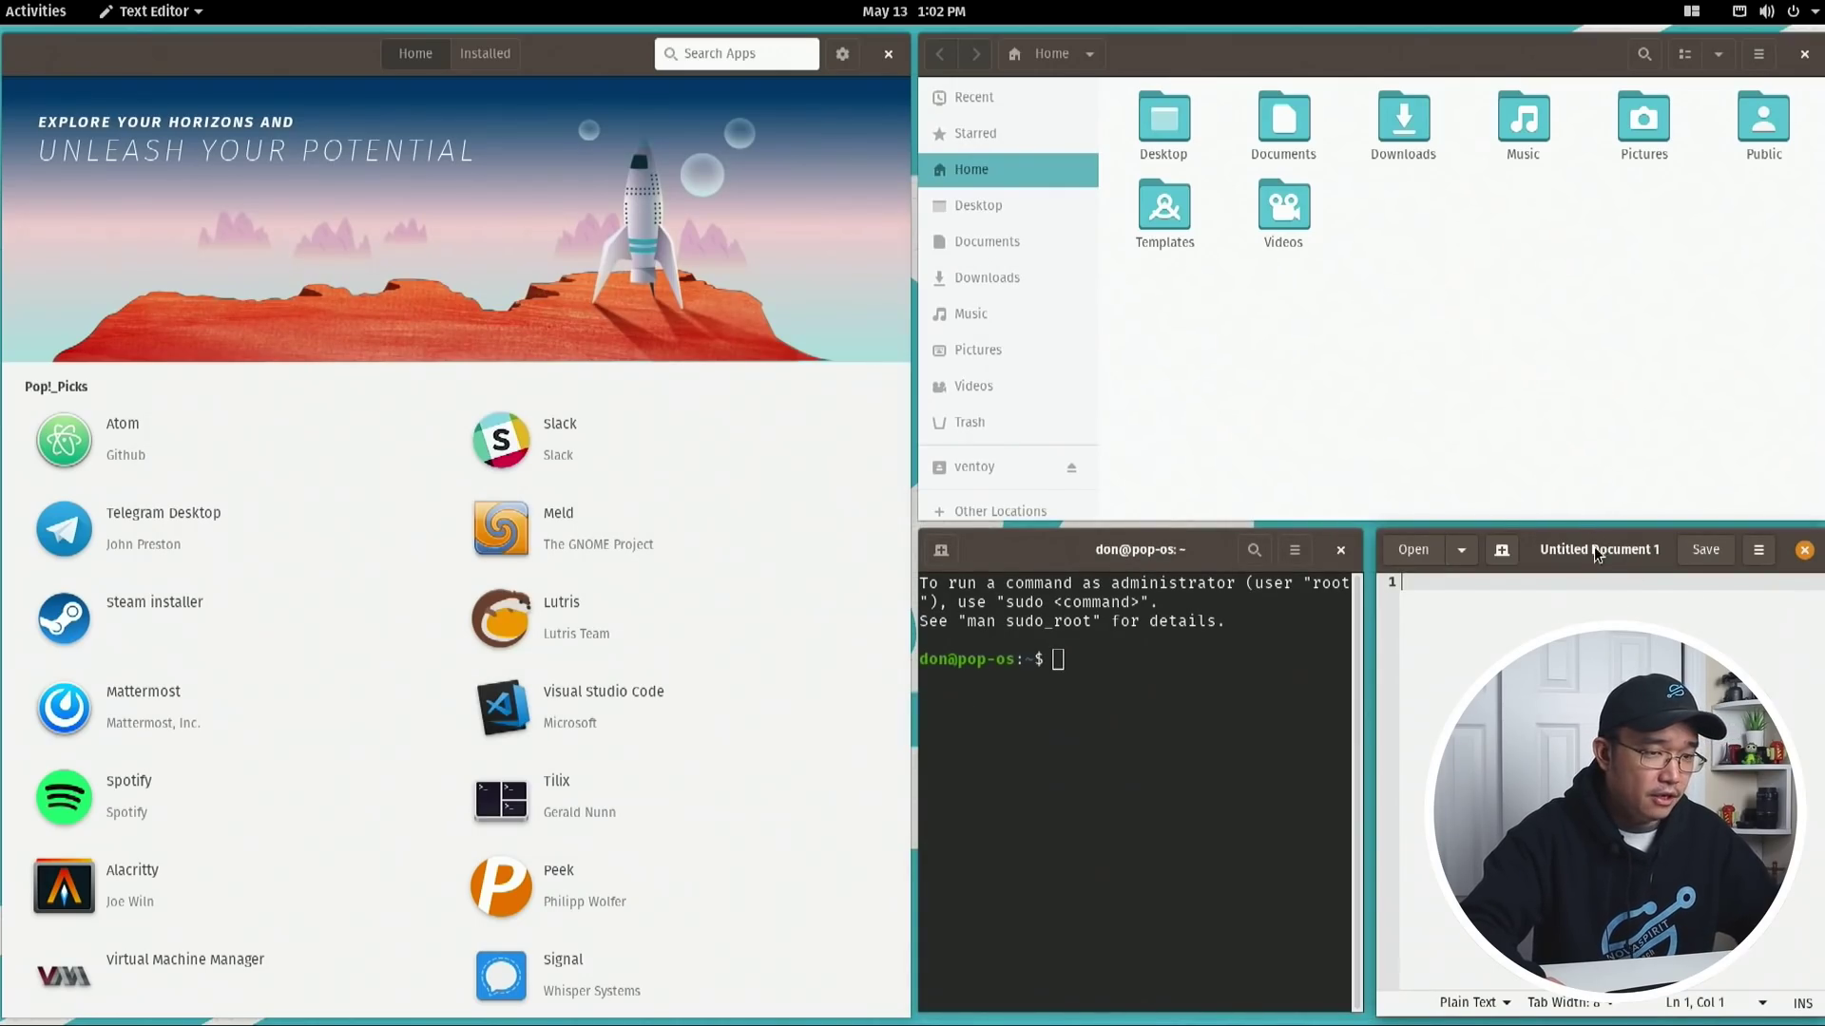
Place the text editor in the top-right tile and Files in the top-left tile
{"action": "left_click_drag", "start_coordinate": [1597, 556], "coordinate": [1023, 84]}
{"action": "left_click_drag", "start_coordinate": [633, 55], "coordinate": [1499, 122]}
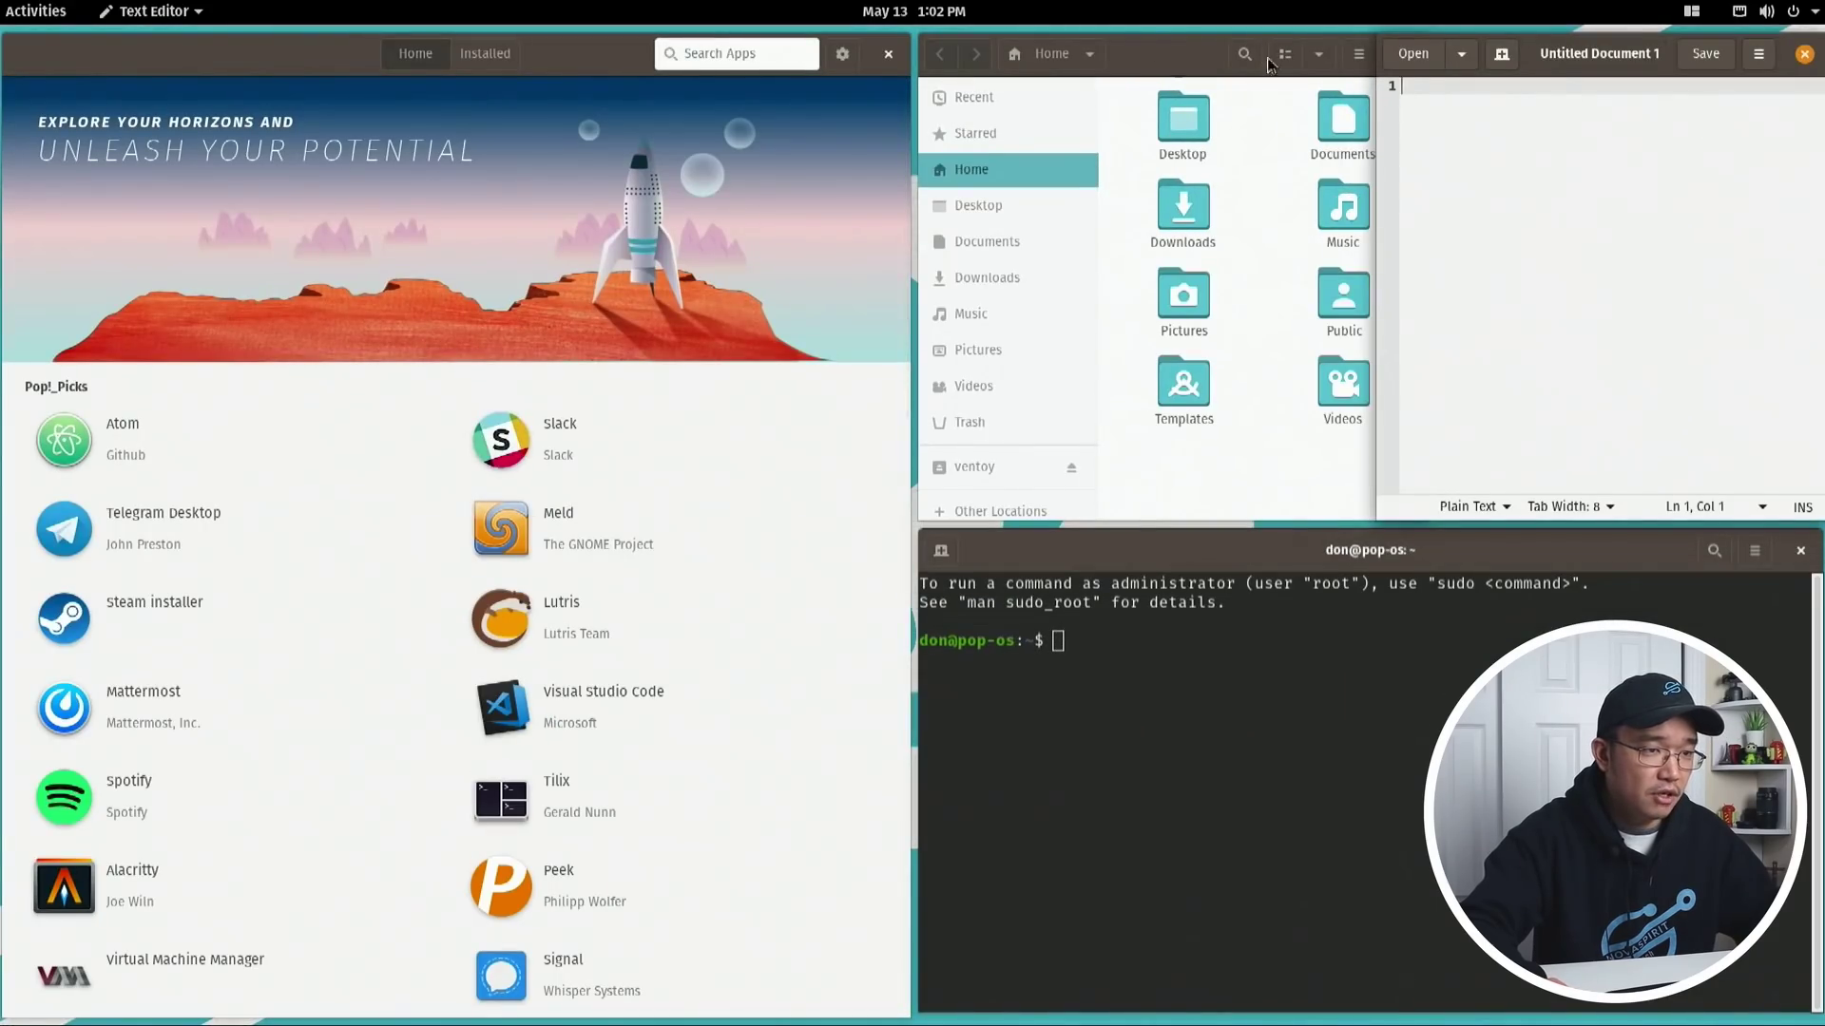
{"action": "left_click_drag", "start_coordinate": [1154, 65], "coordinate": [558, 502]}
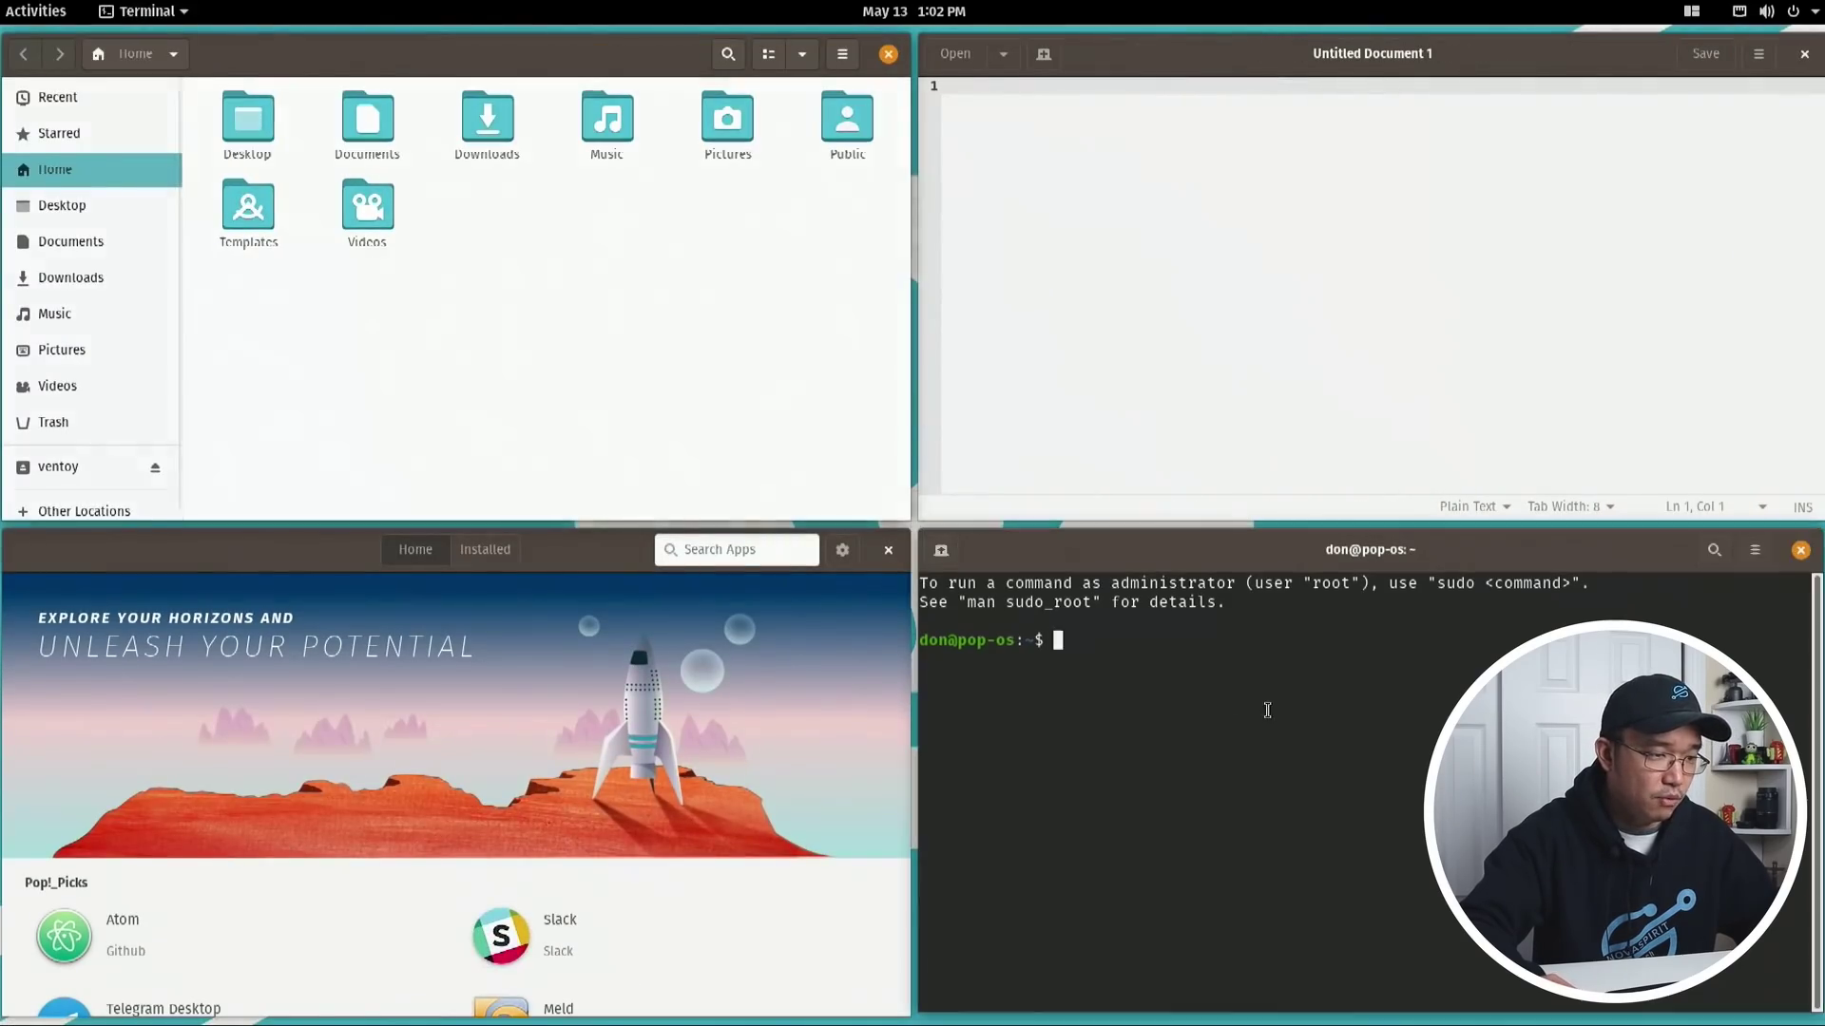
Show Slack's details page in Pop!_Shop and enable Show Active Hint in the tiling menu
{"action": "left_click", "coordinate": [806, 905]}
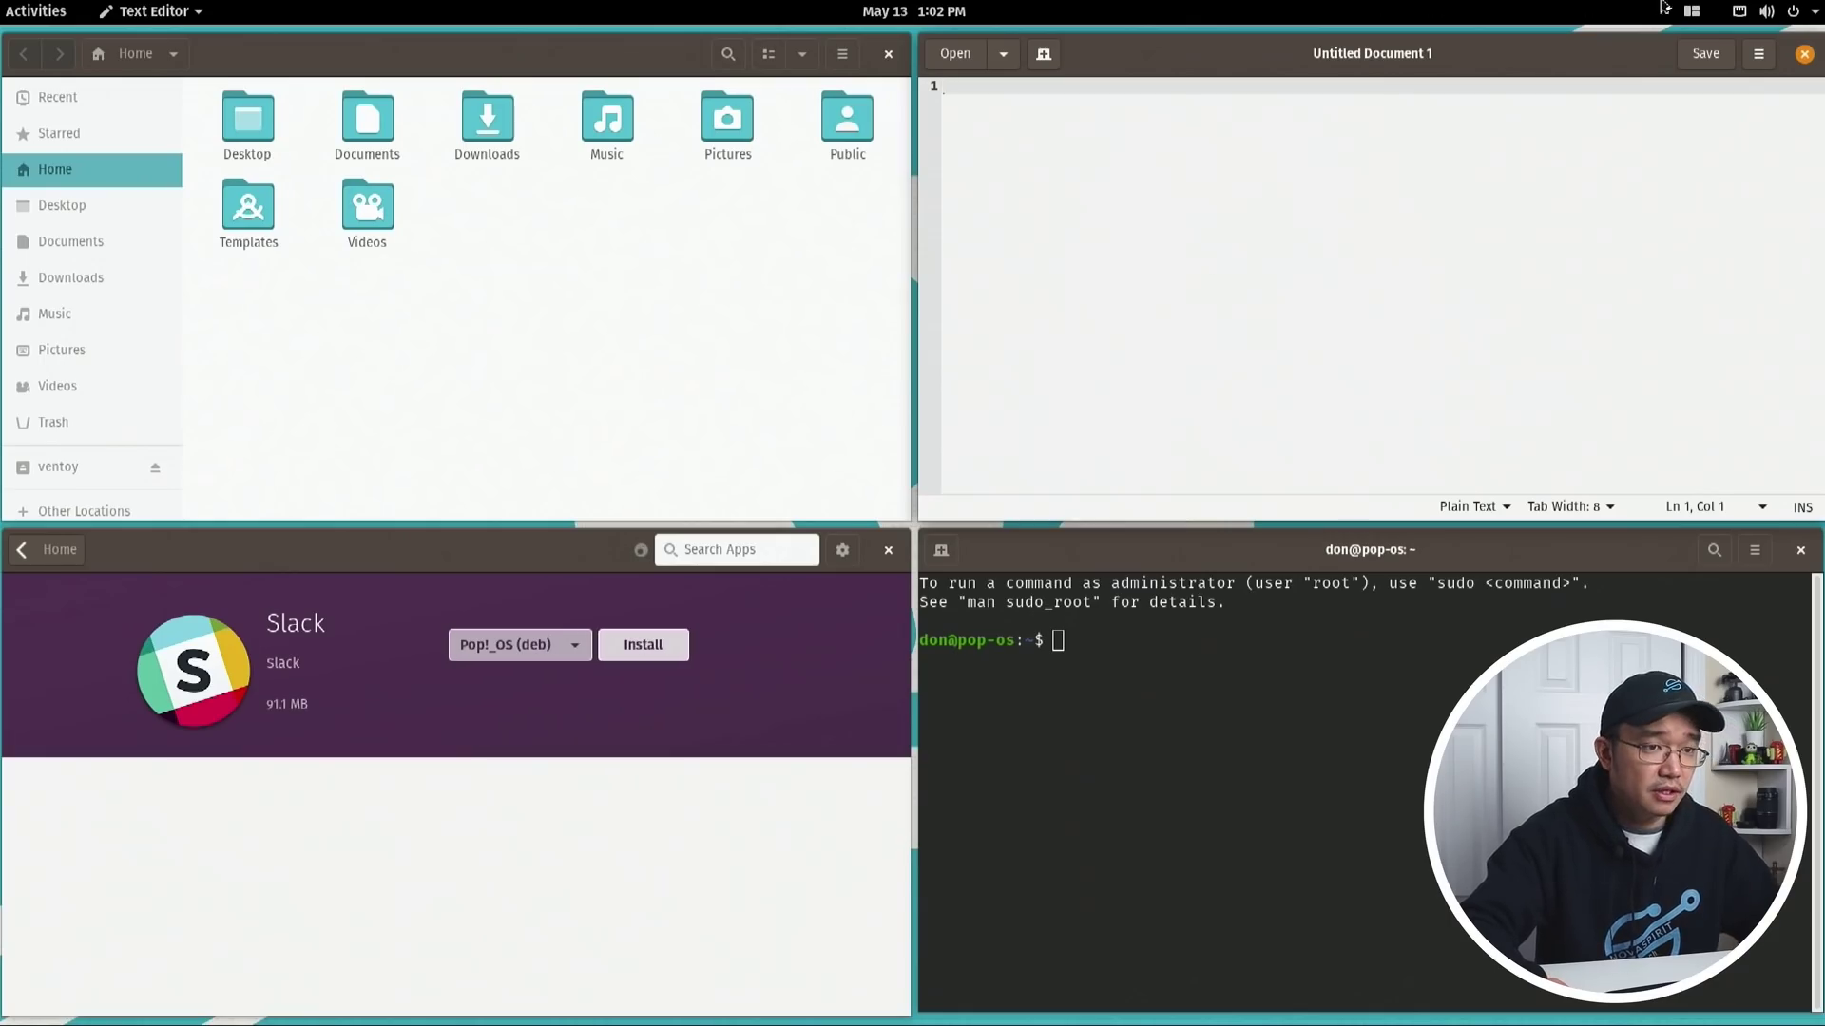
{"action": "left_click", "coordinate": [1691, 10]}
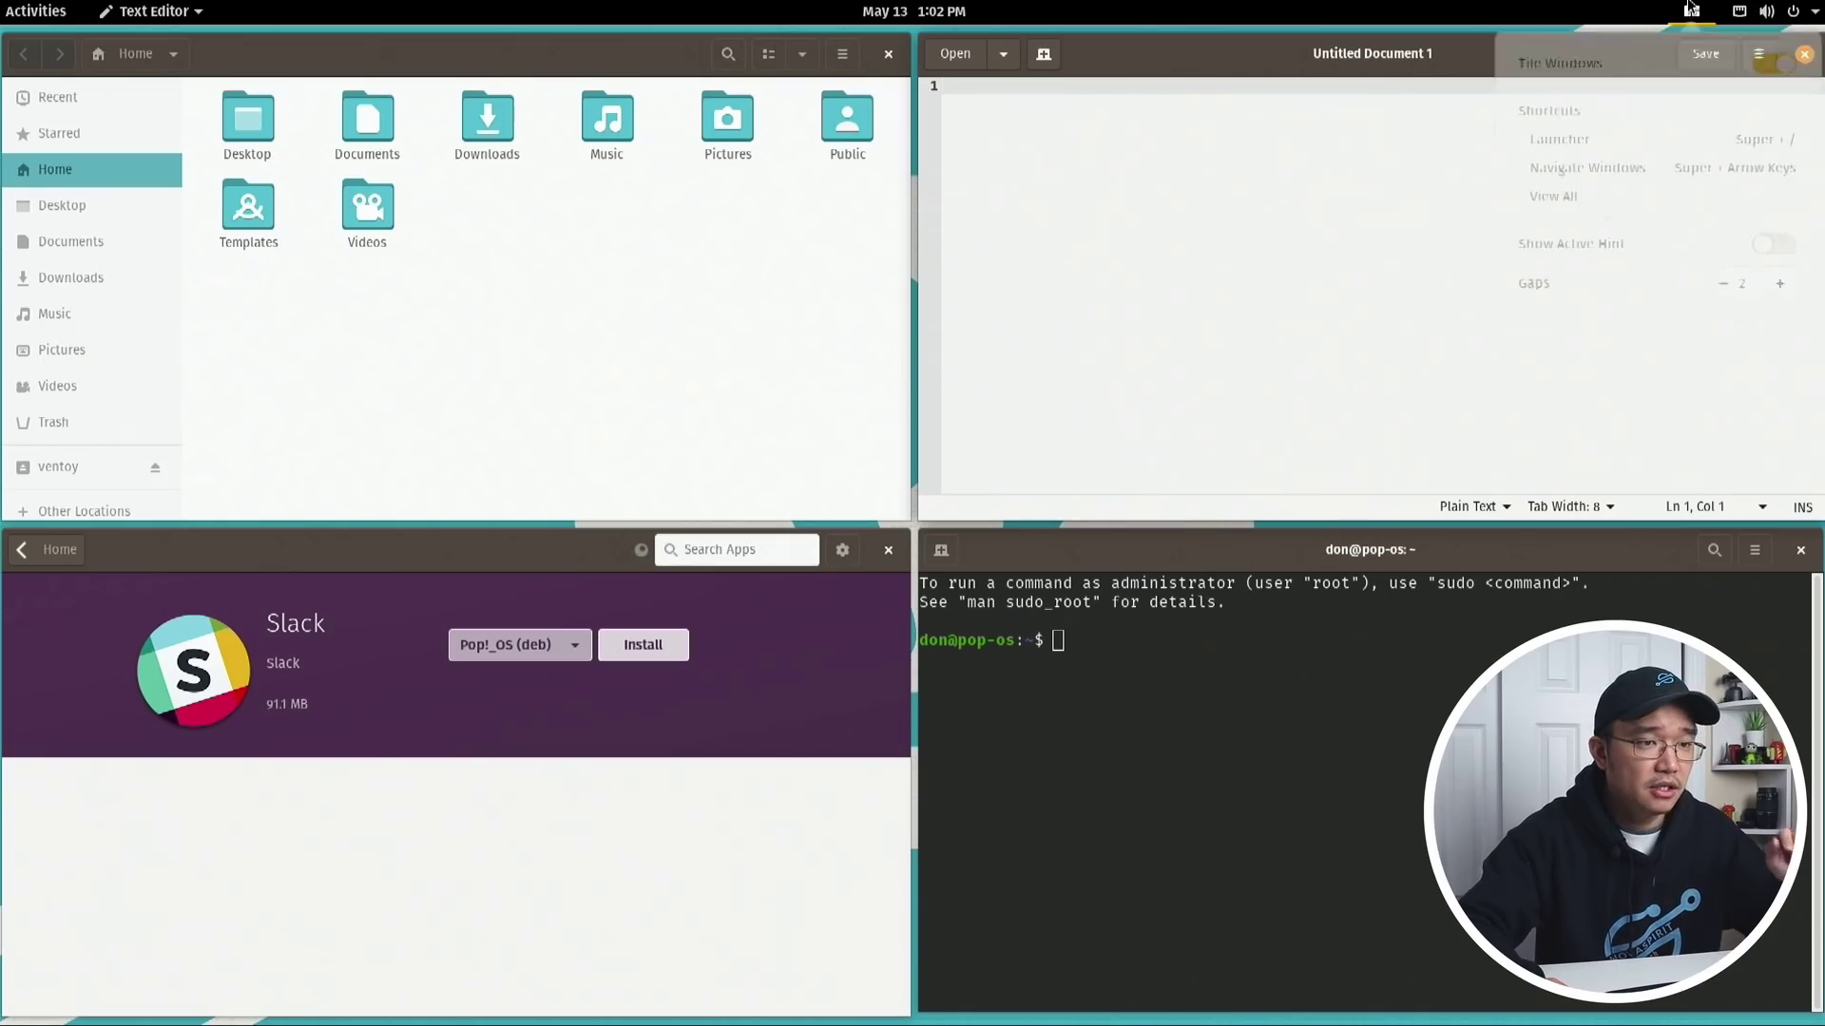
{"action": "left_click", "coordinate": [1774, 253]}
Open the View All shortcuts list, reposition and scroll it, then float it with Super+G
{"action": "left_click", "coordinate": [1690, 11]}
{"action": "left_click", "coordinate": [1633, 202]}
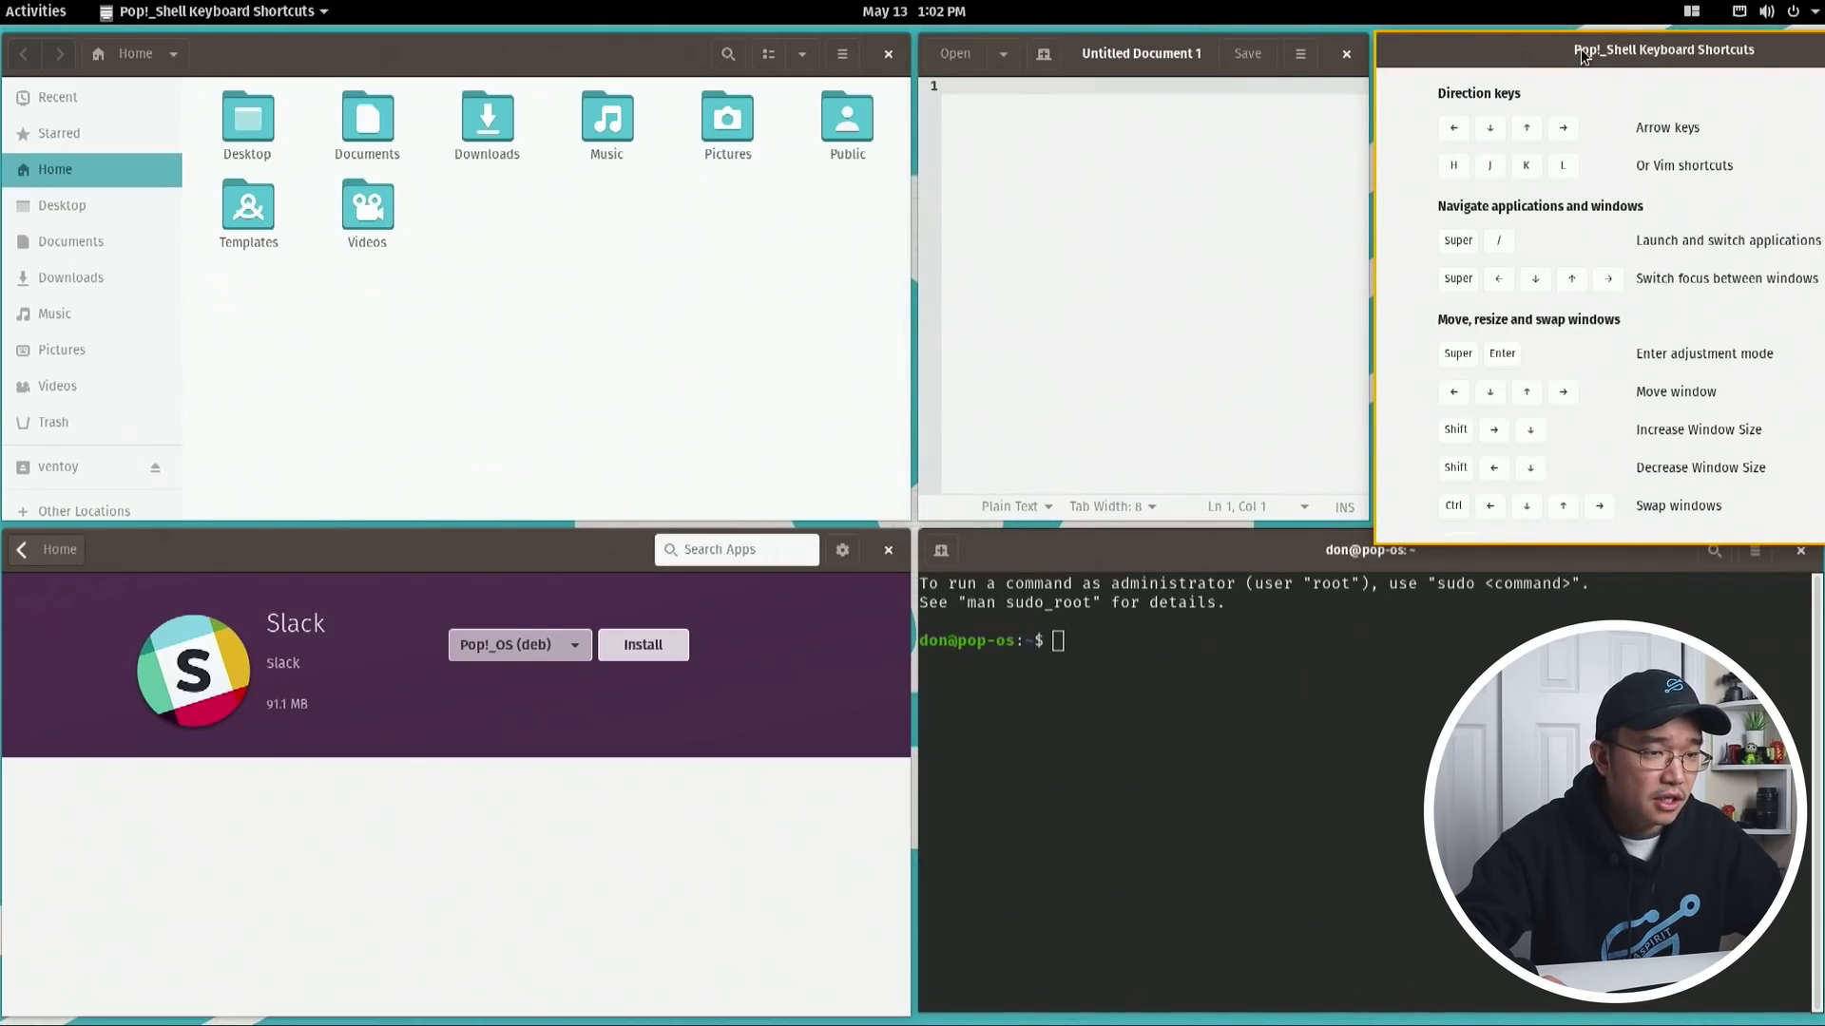
{"action": "left_click_drag", "start_coordinate": [1611, 60], "coordinate": [1312, 57]}
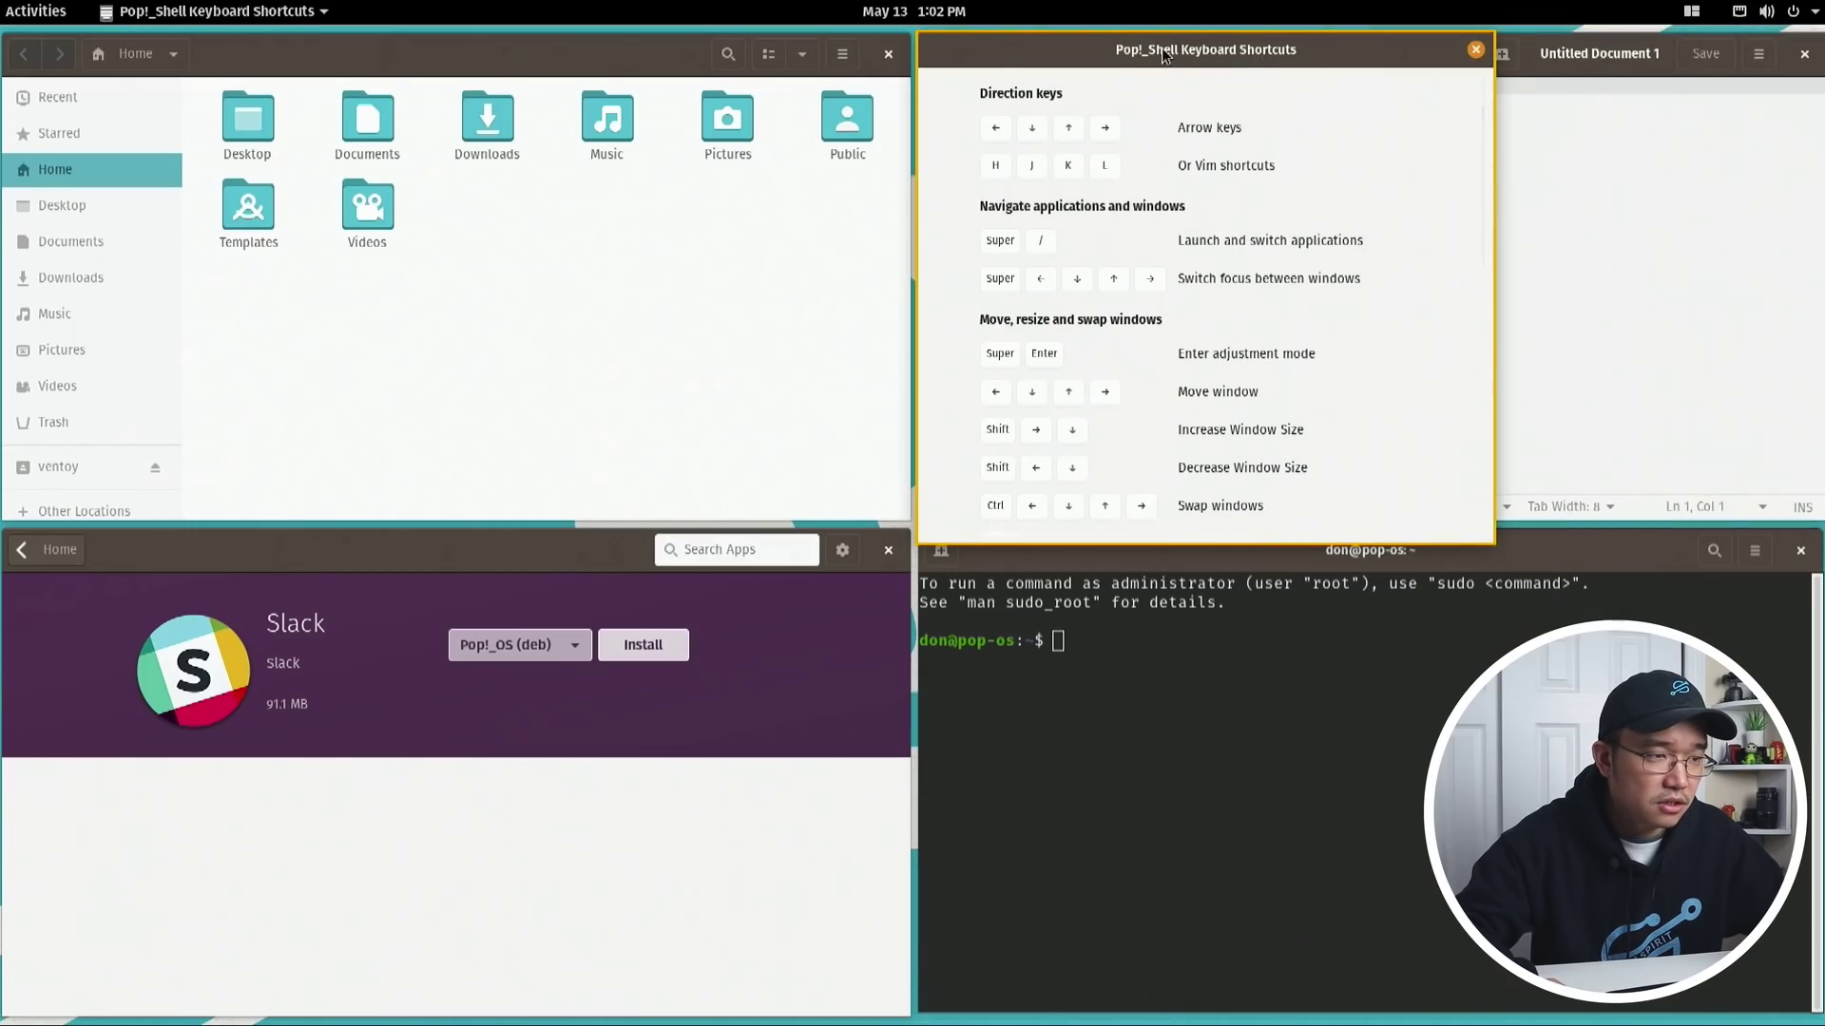
{"action": "left_click_drag", "start_coordinate": [1630, 63], "coordinate": [1240, 340]}
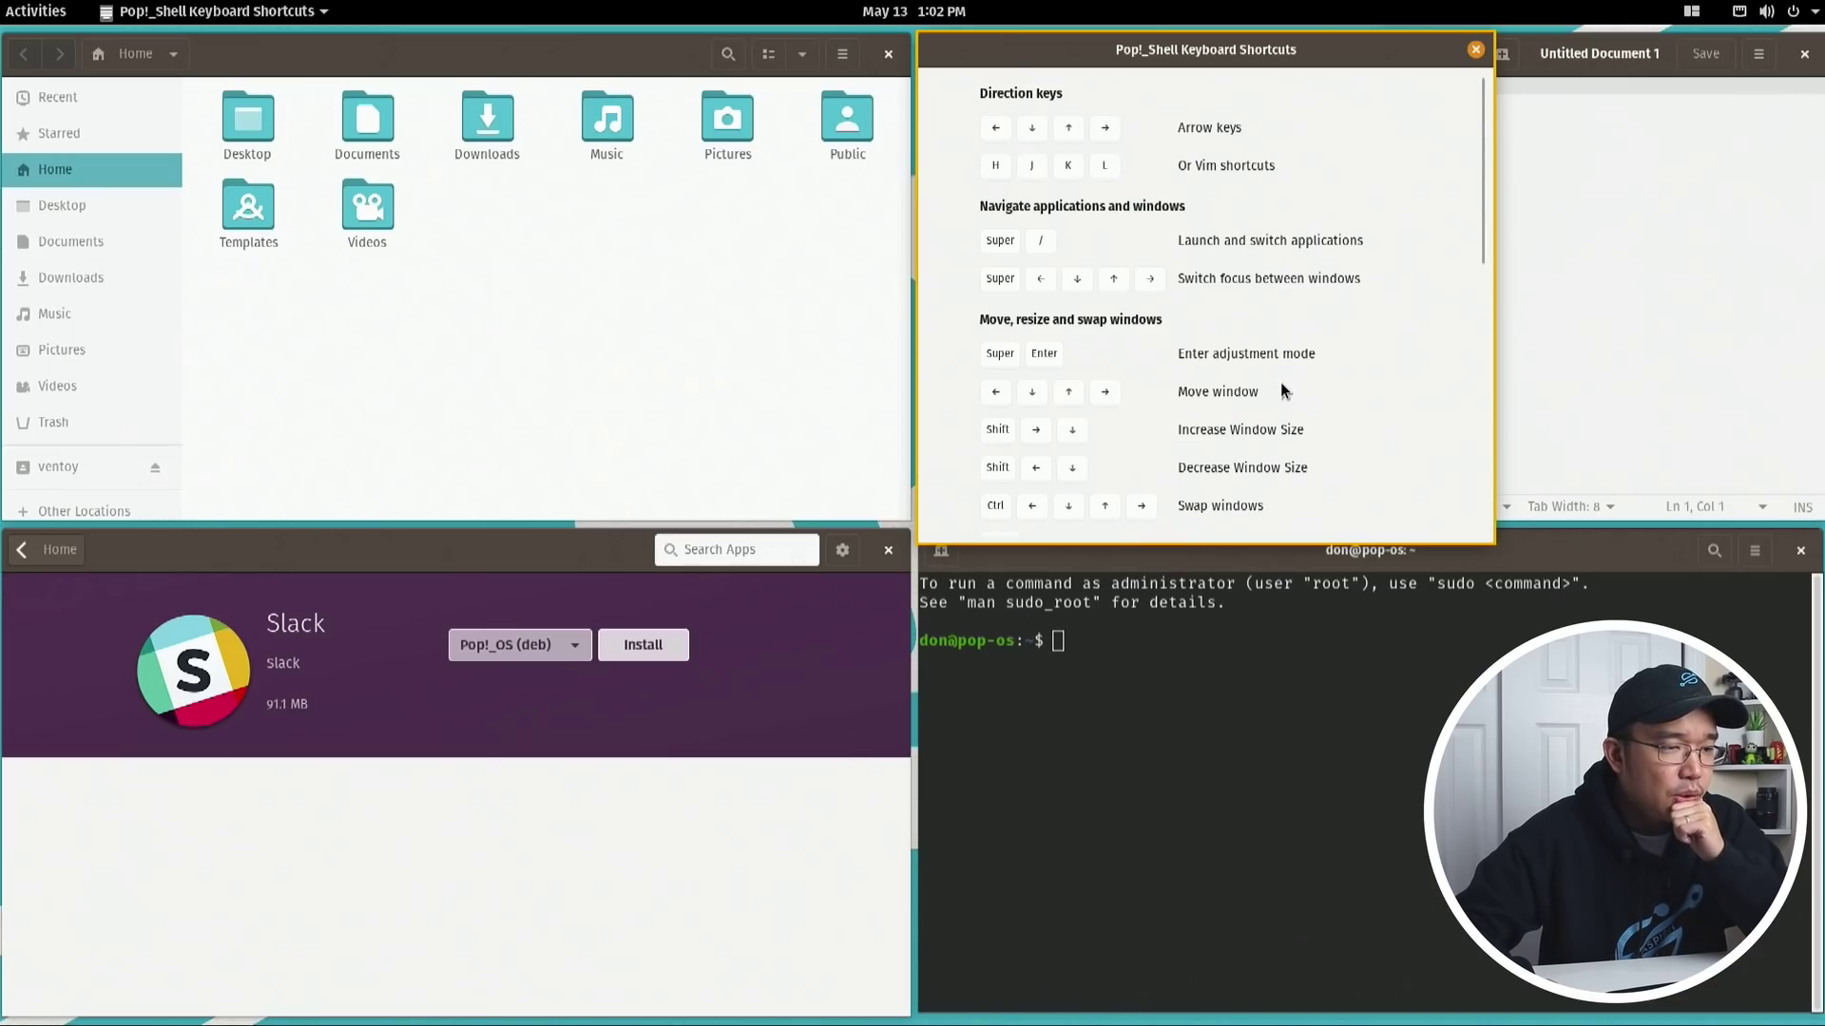
{"action": "scroll", "coordinate": [1226, 283], "scroll_direction": "down", "scroll_amount": 5}
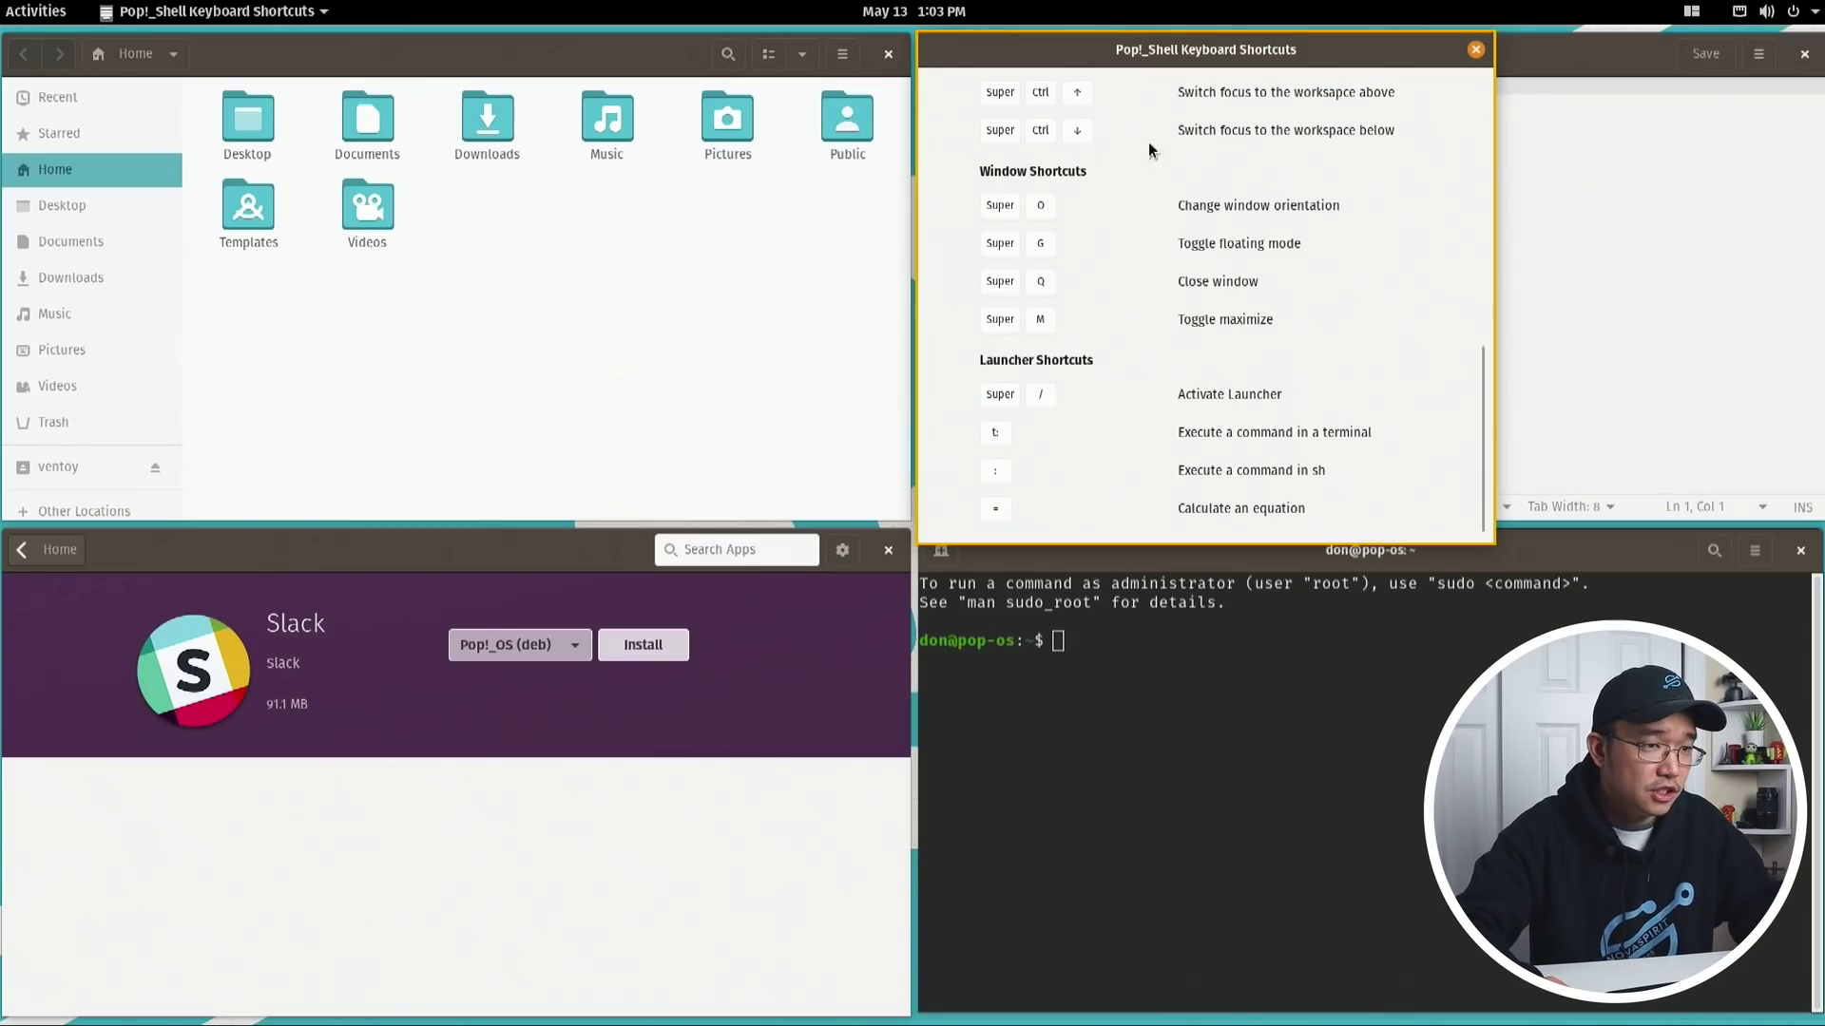
{"action": "key", "text": "super+g"}
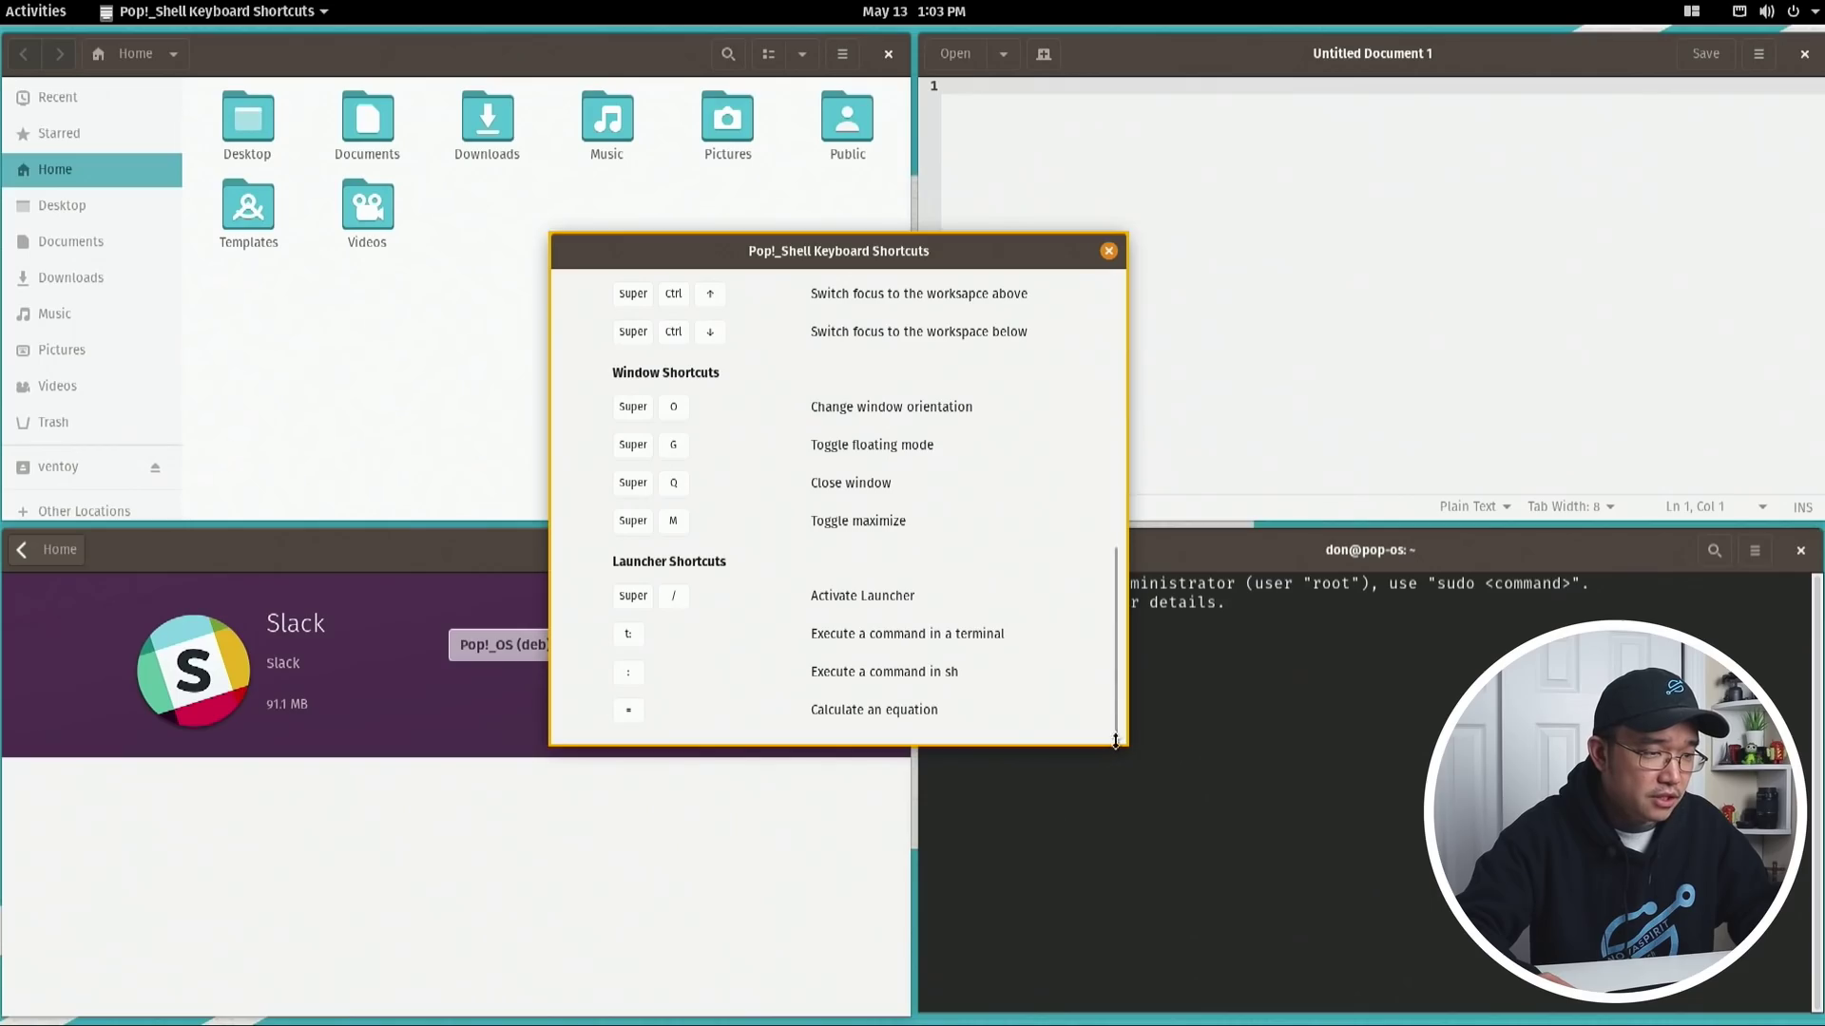
Raise the floating shortcuts window, move it up-left, and enlarge it to show more shortcuts
{"action": "left_click", "coordinate": [1453, 192]}
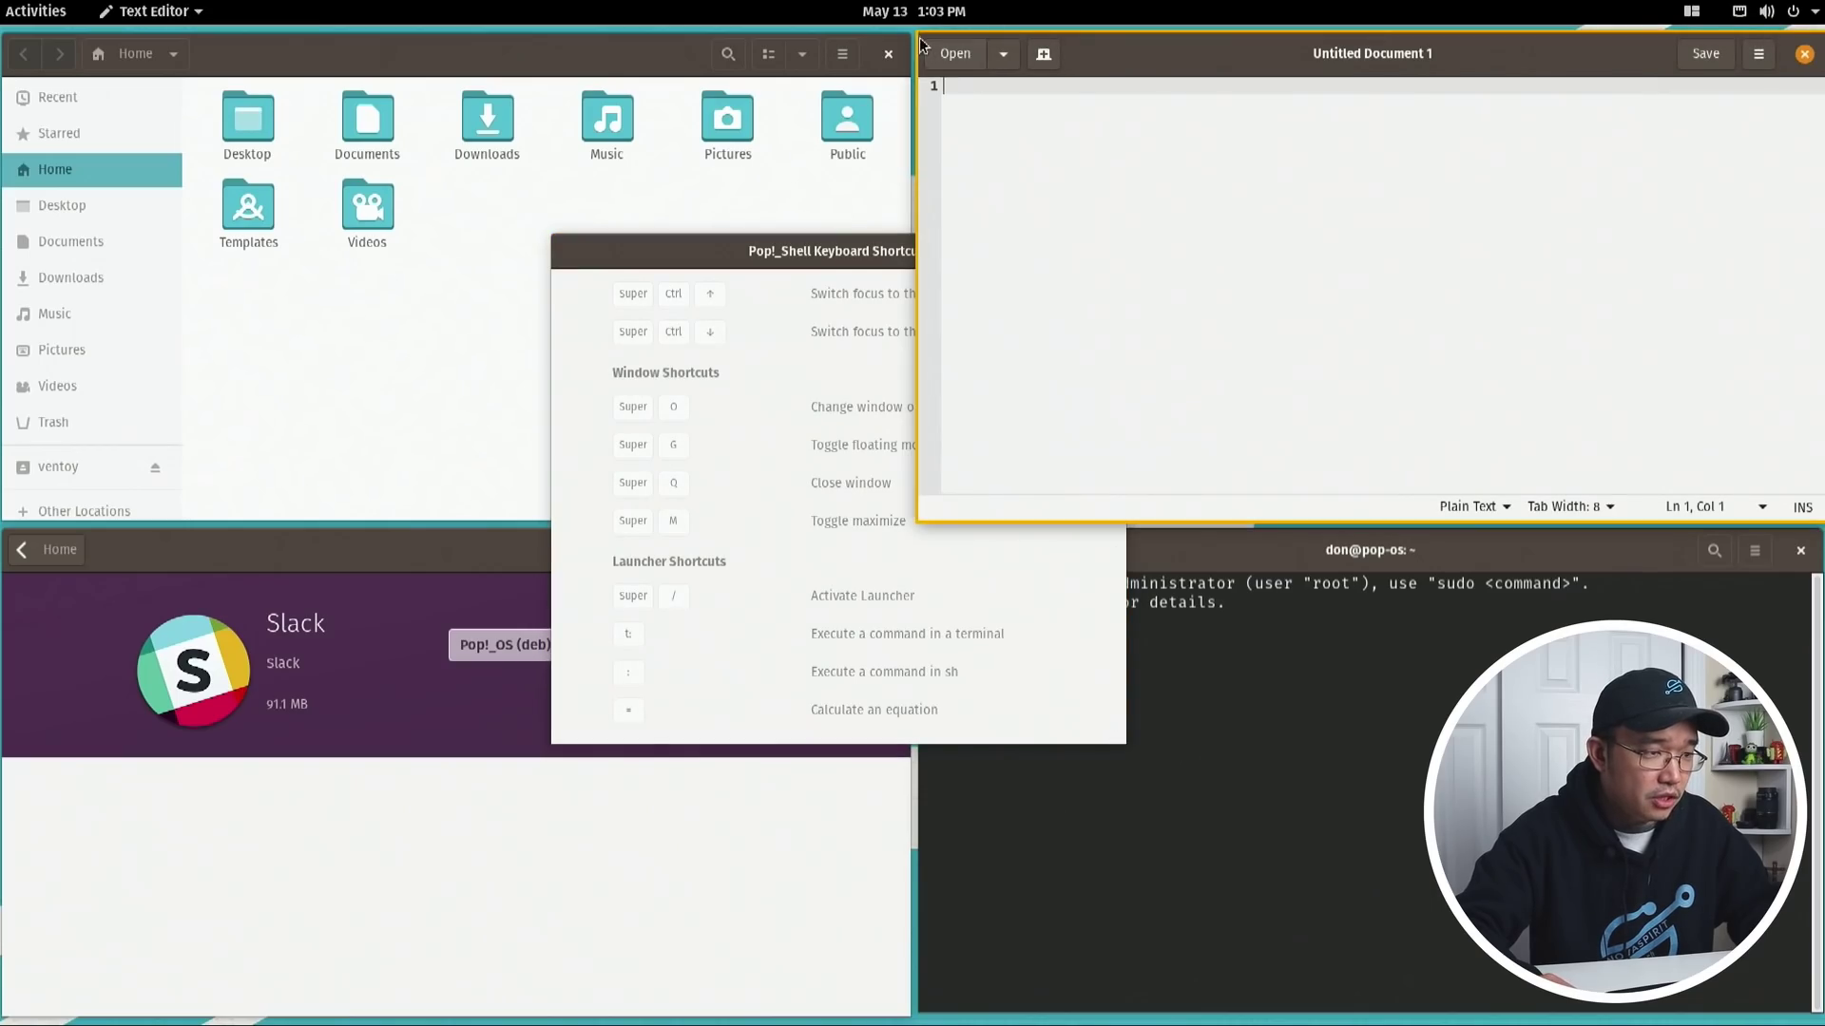
{"action": "left_click", "coordinate": [815, 260]}
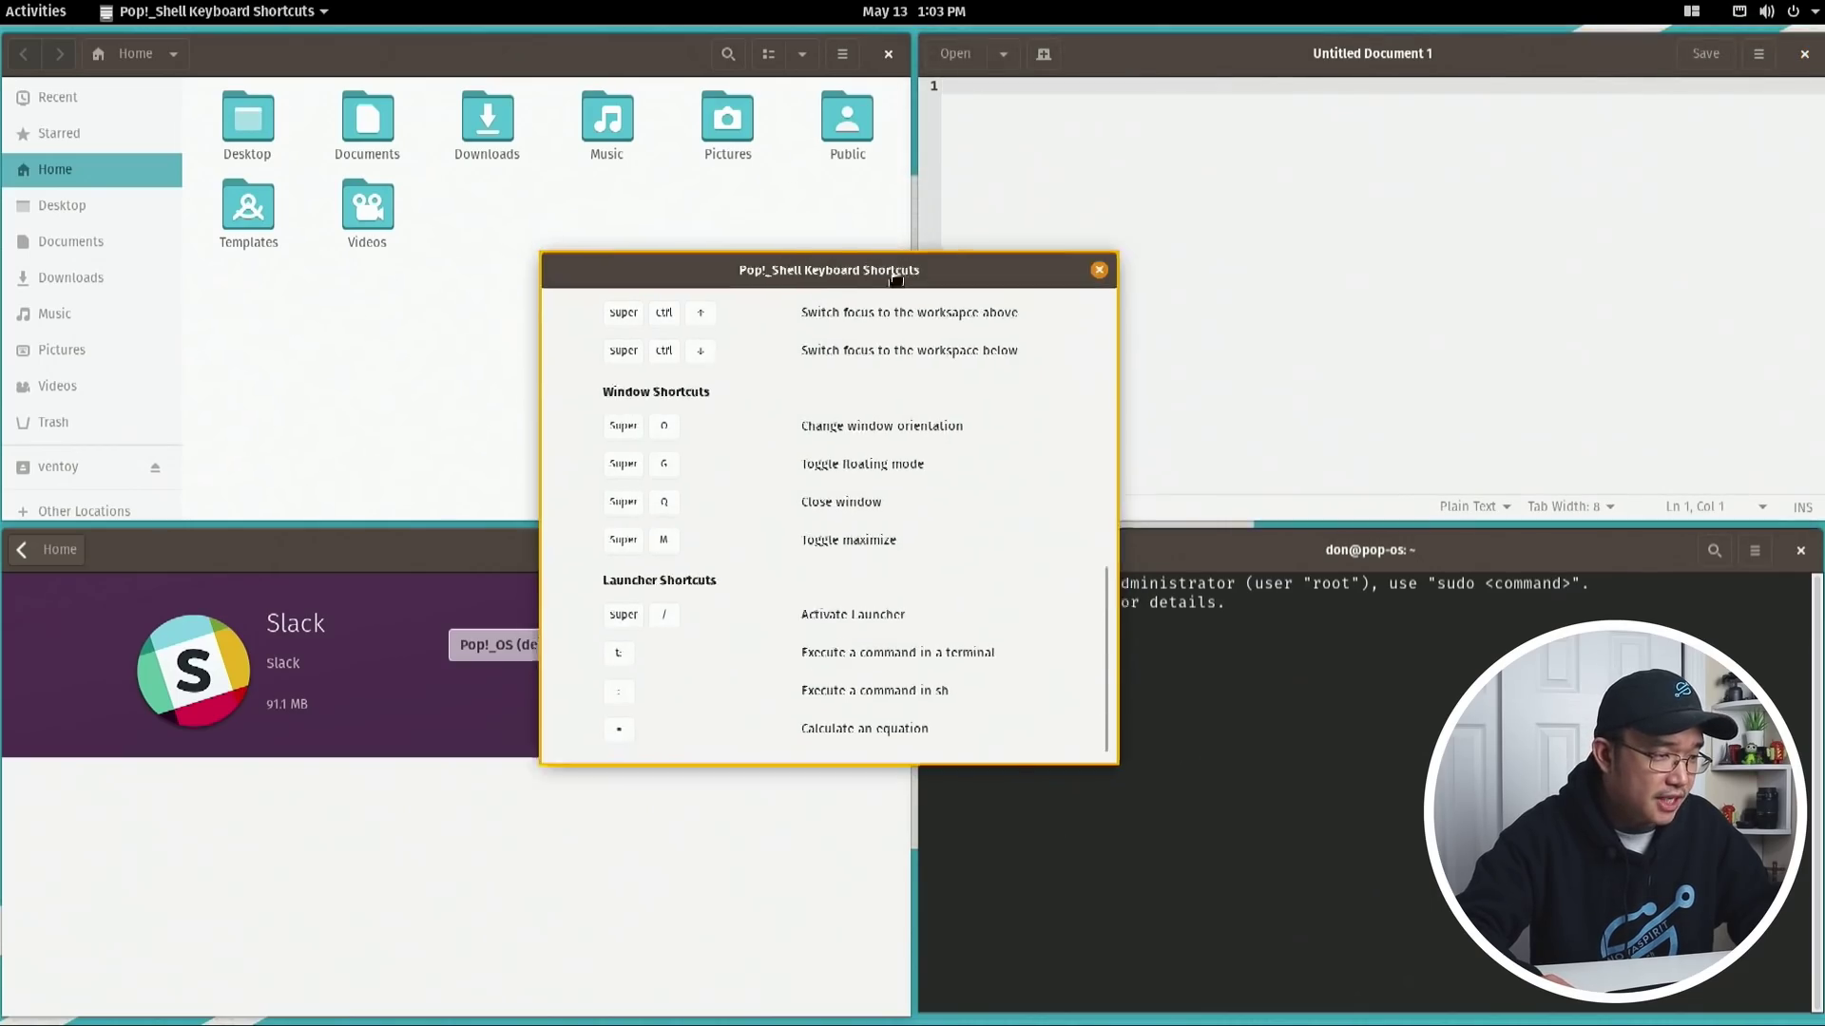
{"action": "left_click_drag", "start_coordinate": [895, 277], "coordinate": [768, 225]}
{"action": "left_click_drag", "start_coordinate": [983, 711], "coordinate": [1256, 861]}
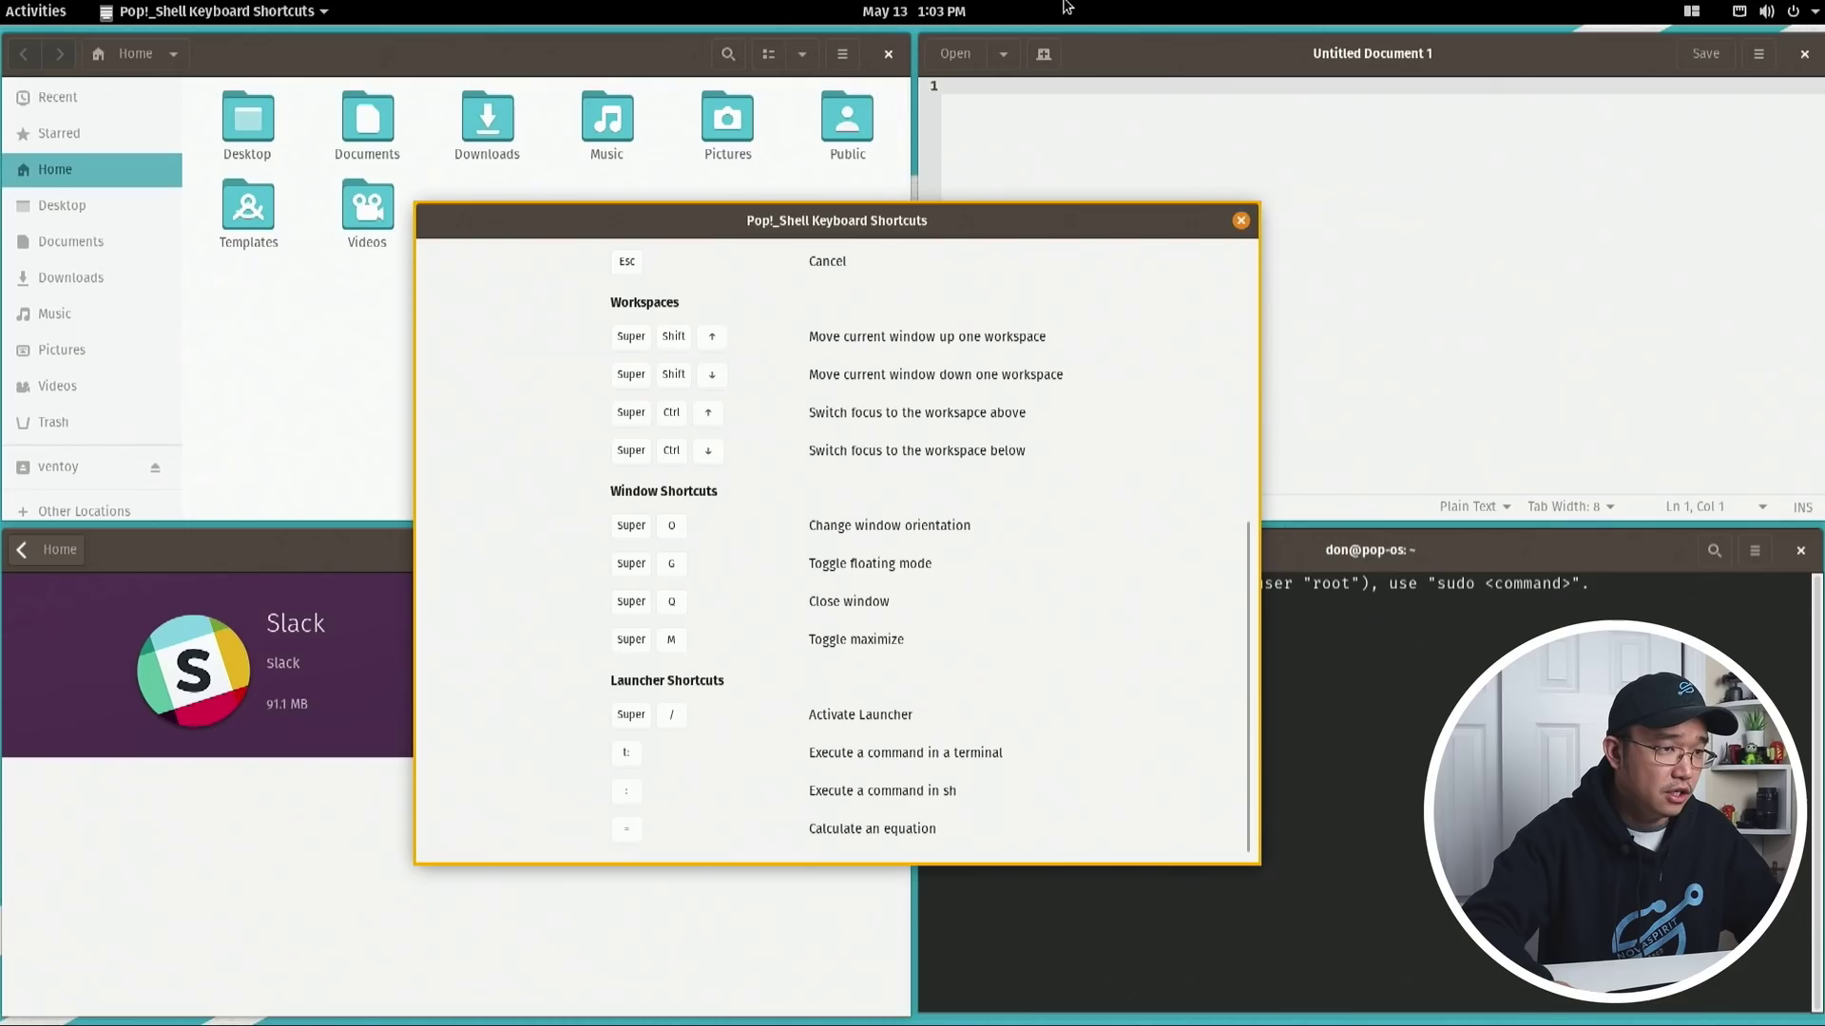
Cycle focus between Pop!_Shop, Files and the text editor with Super+arrow keys
{"action": "key", "text": "Escape"}
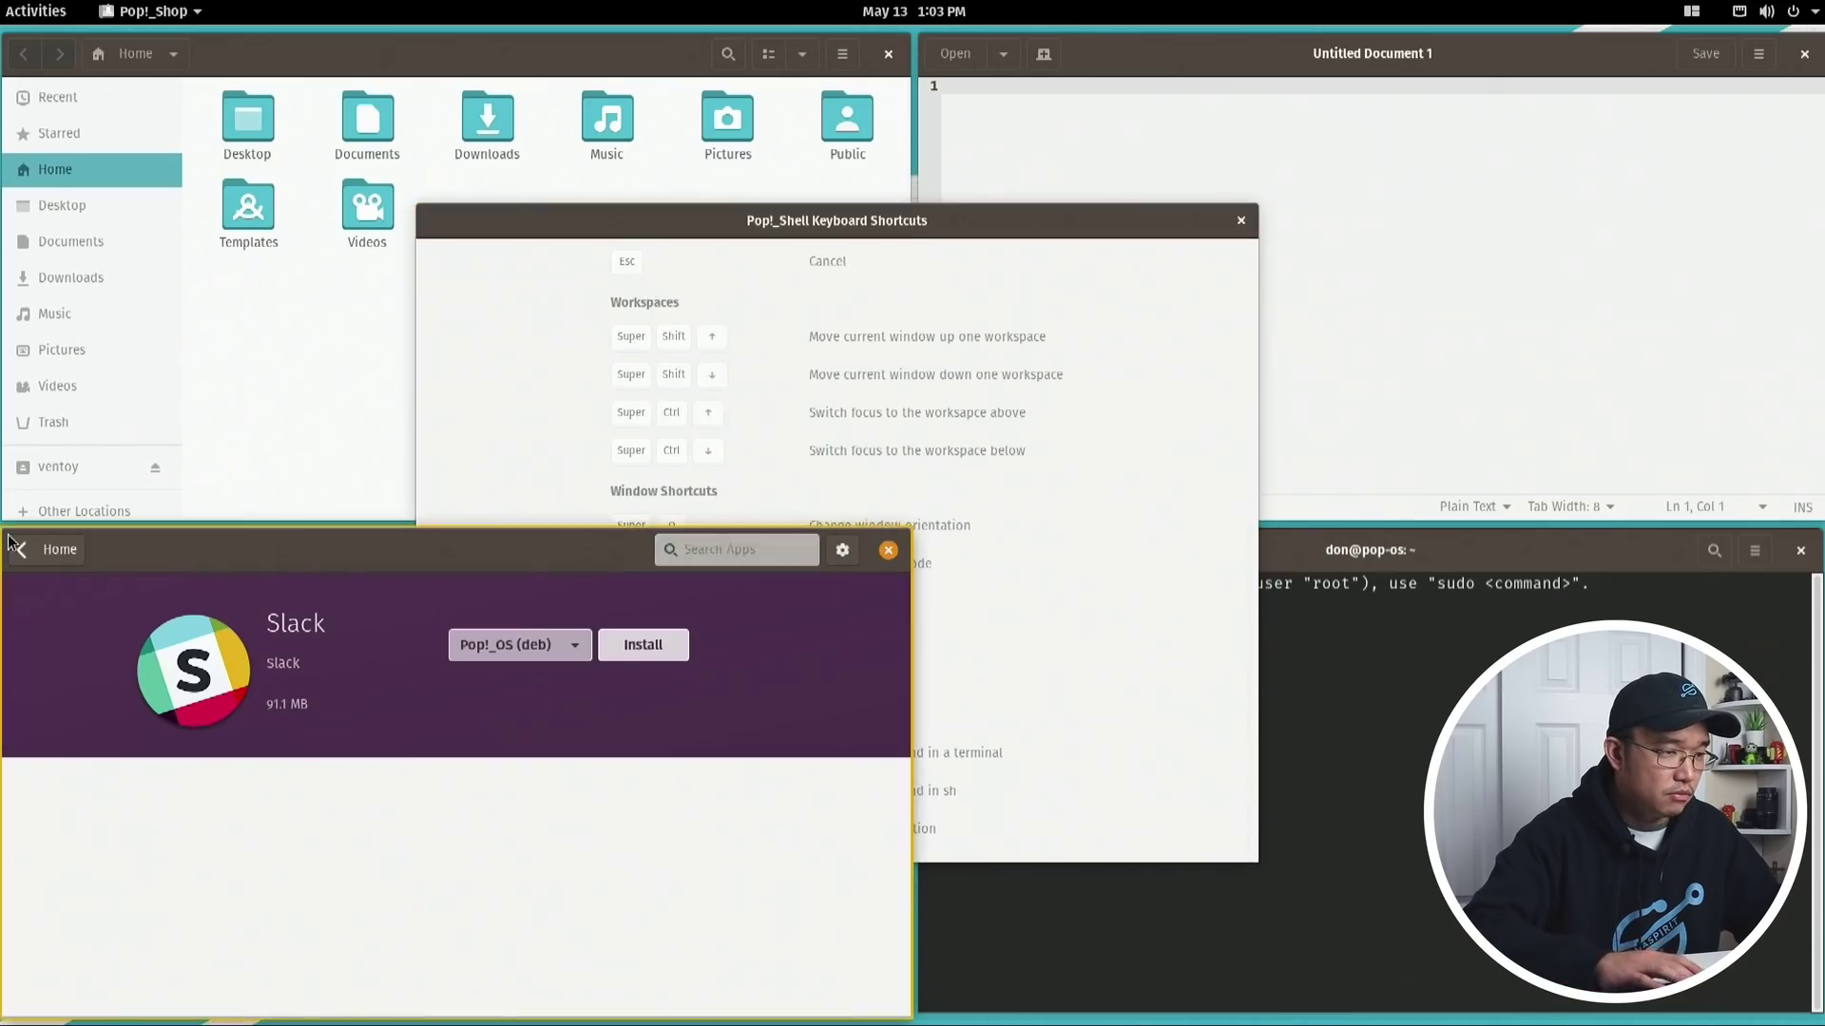
{"action": "key", "text": "super+Up"}
{"action": "key", "text": "super+Right"}
{"action": "key", "text": "super+Left"}
{"action": "key", "text": "super+Up"}
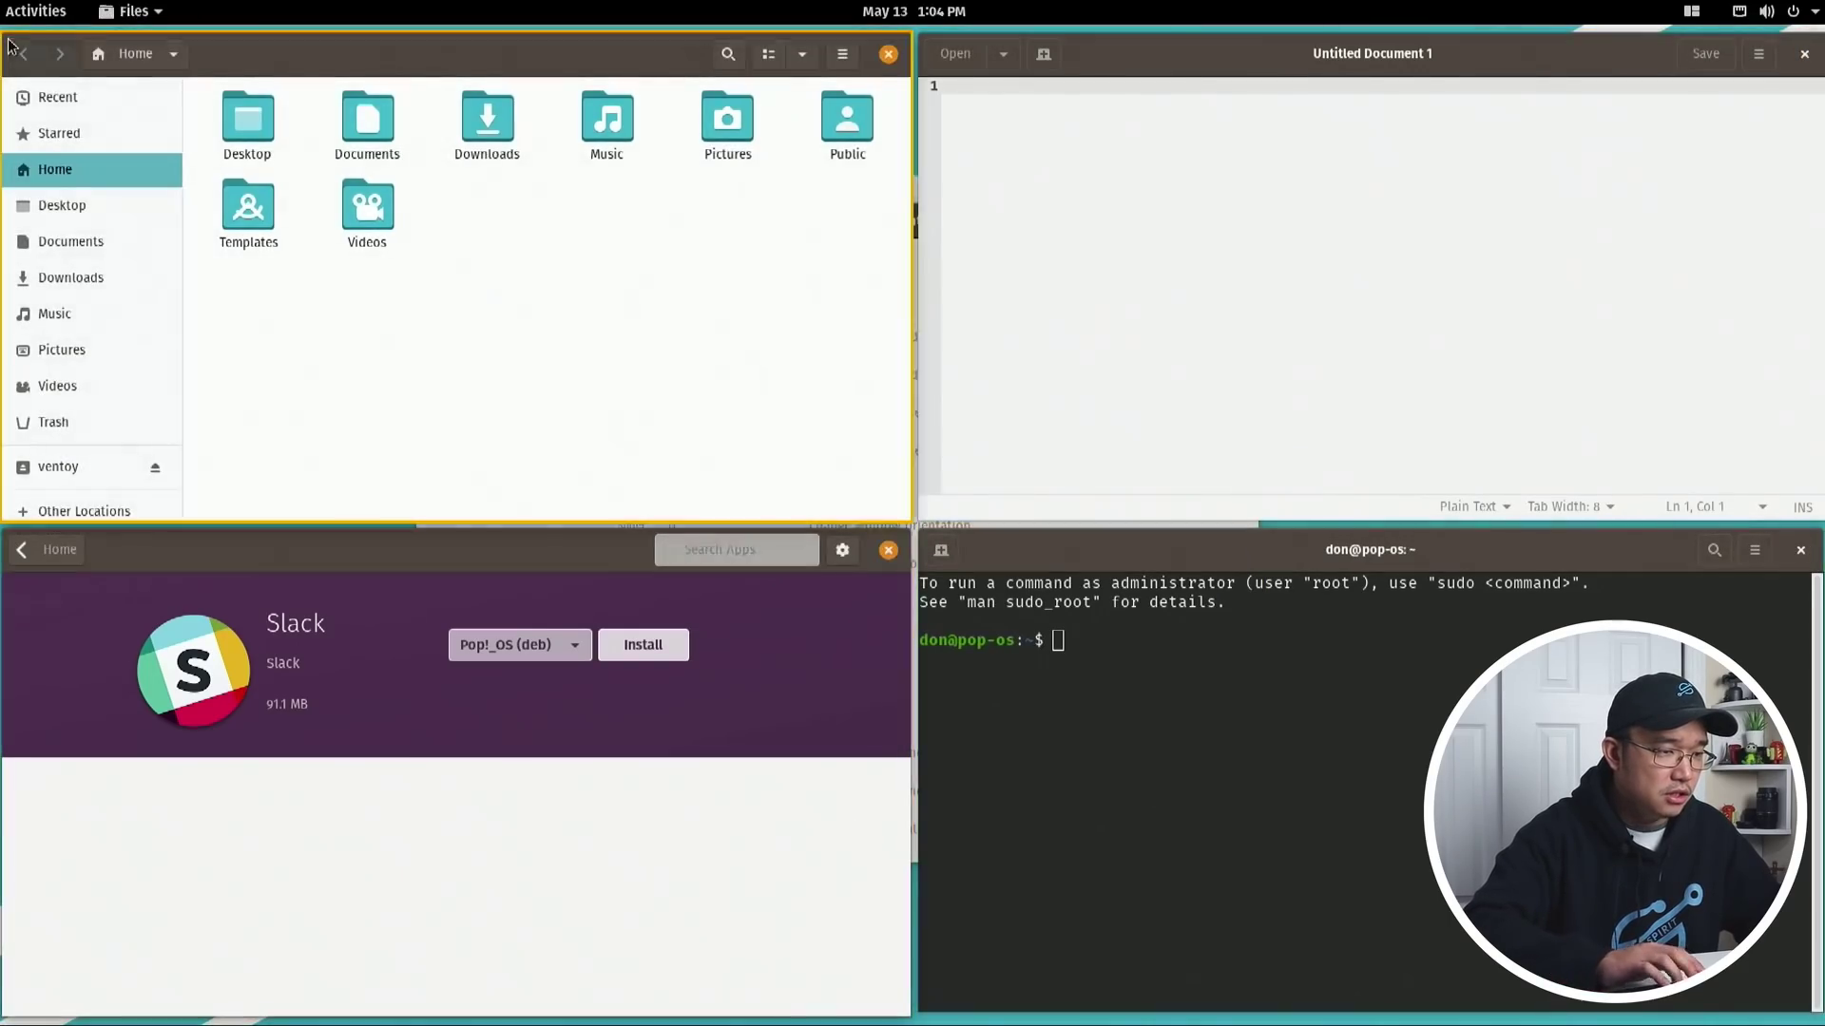
{"action": "key", "text": "super+Right"}
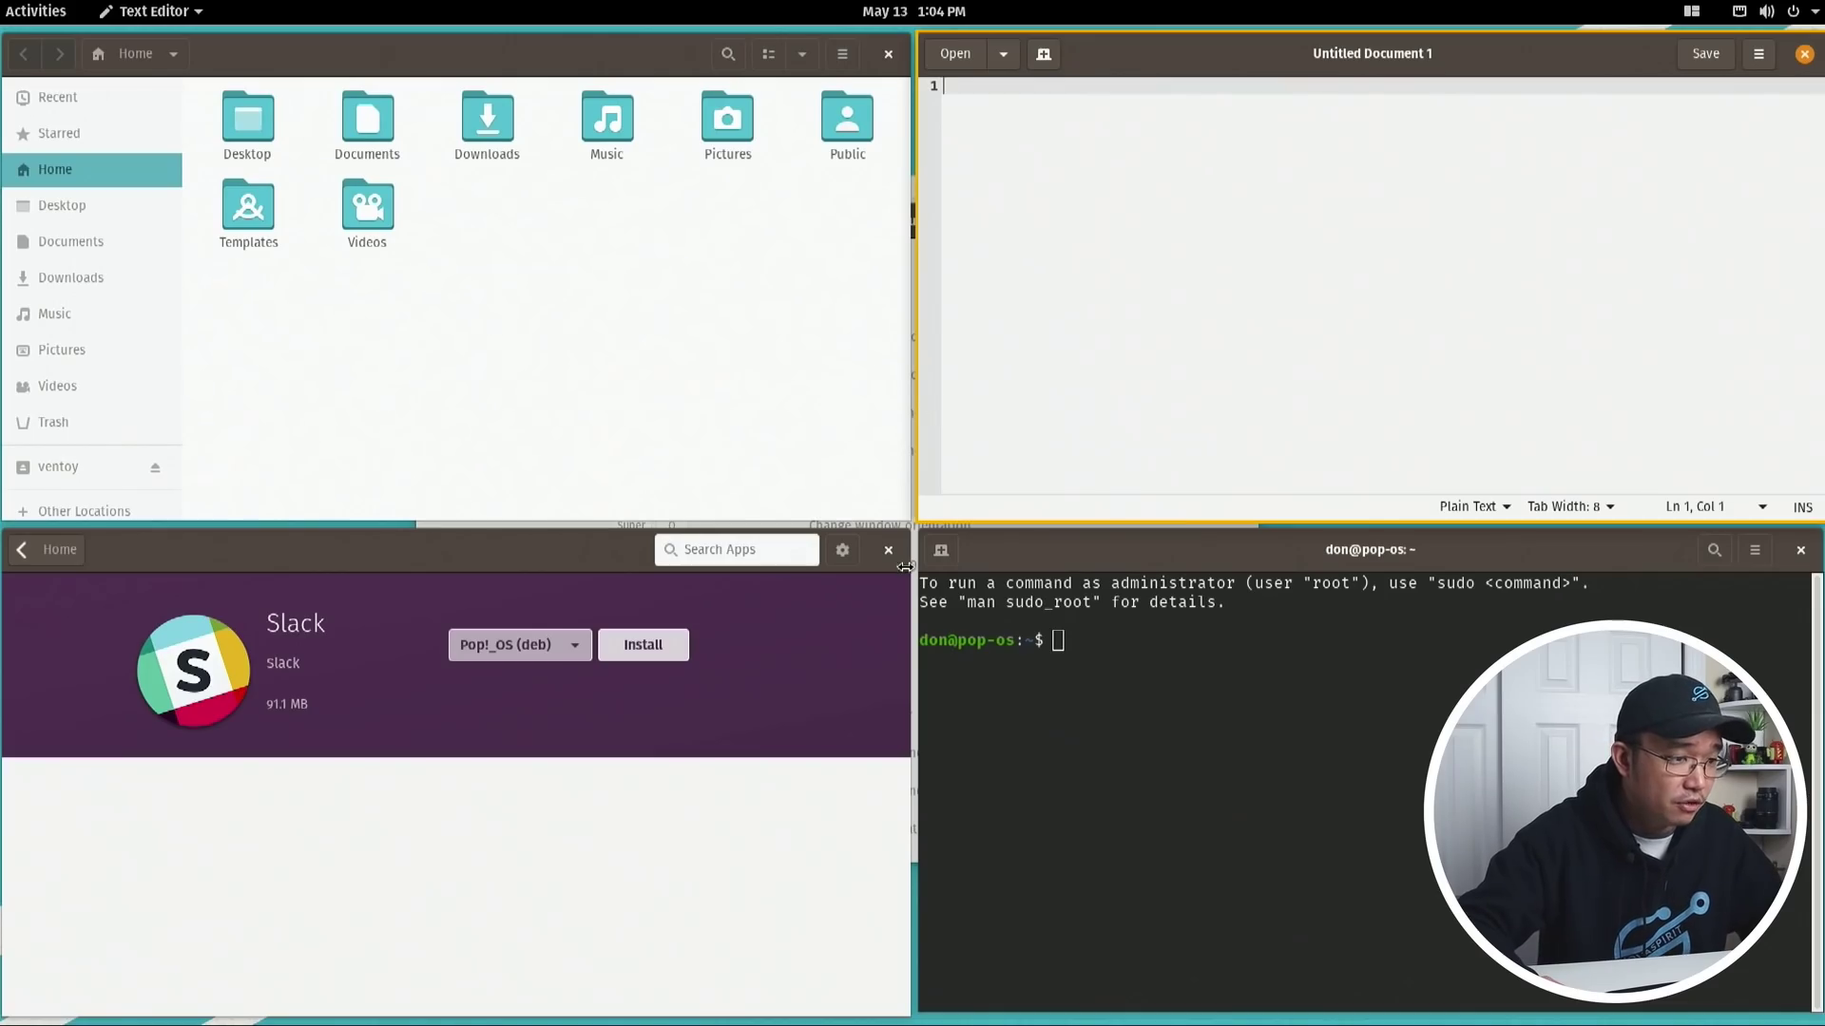
Starting from Pop!_Shop, move focus through terminal, editor and Files, ending on the text editor
{"action": "left_click", "coordinate": [909, 549]}
{"action": "key", "text": "super+Right"}
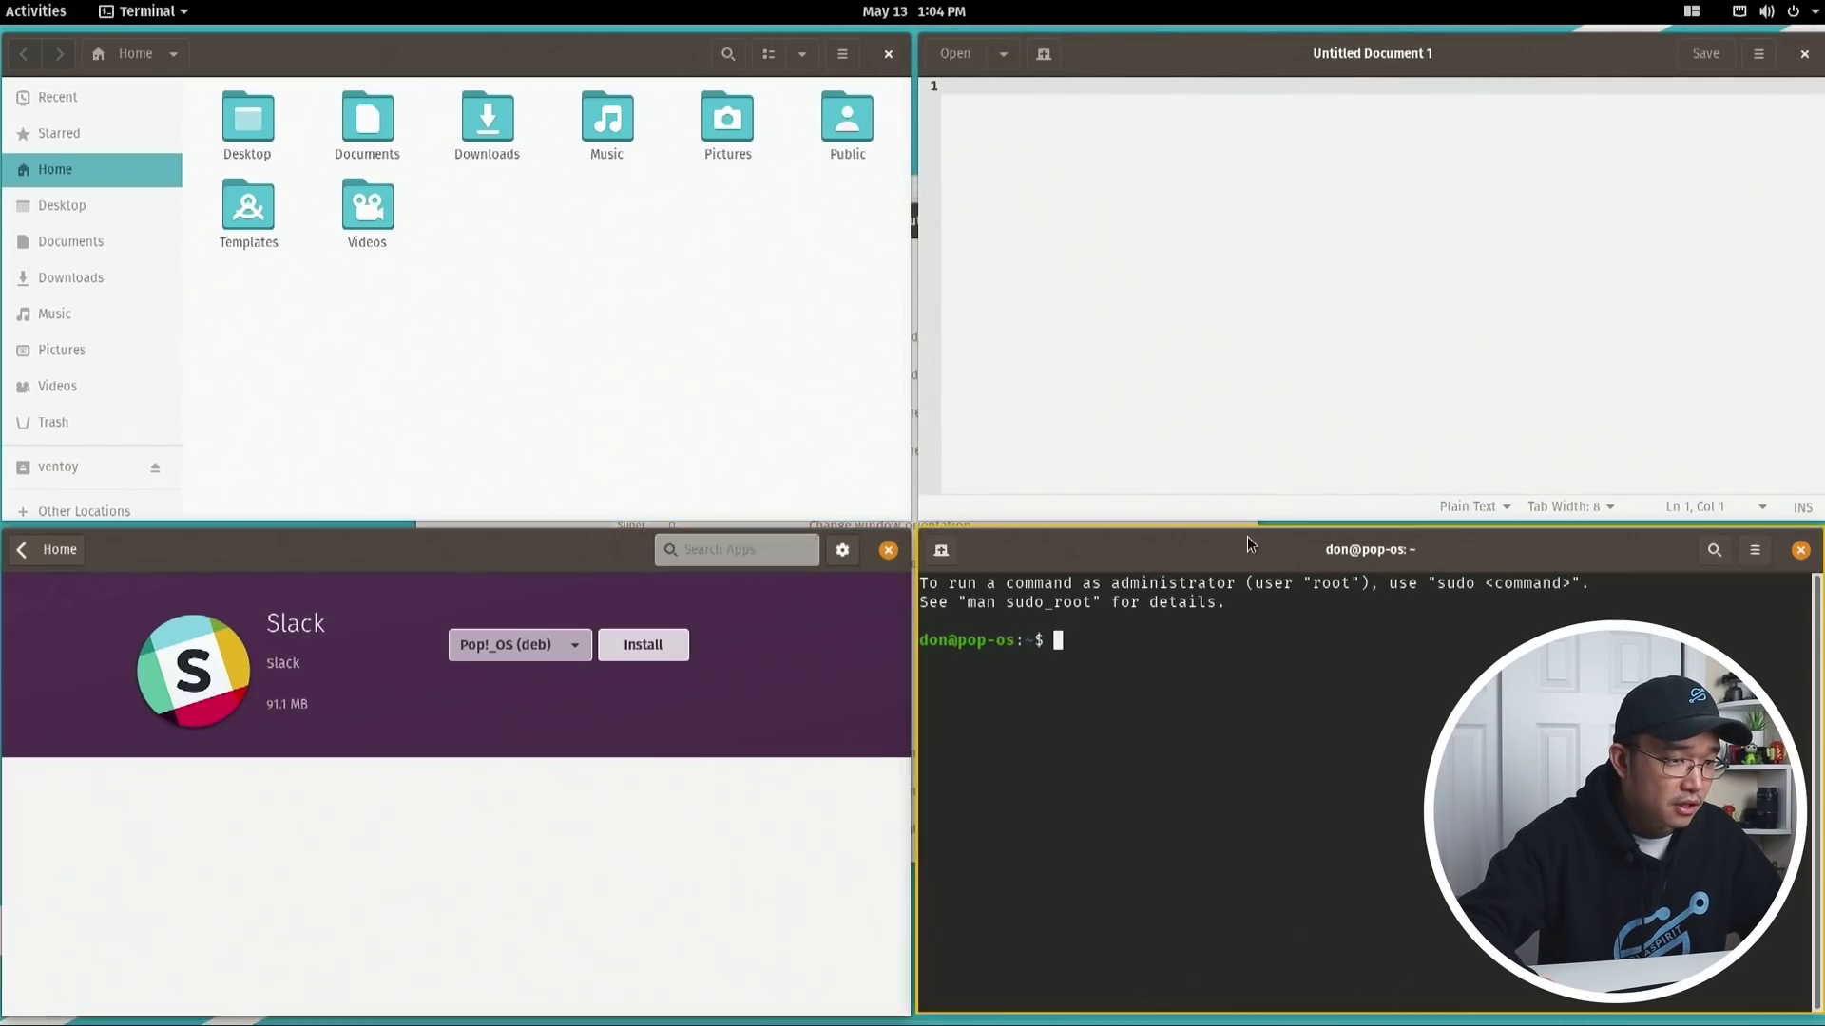
{"action": "key", "text": "super+Up"}
{"action": "key", "text": "super+Left"}
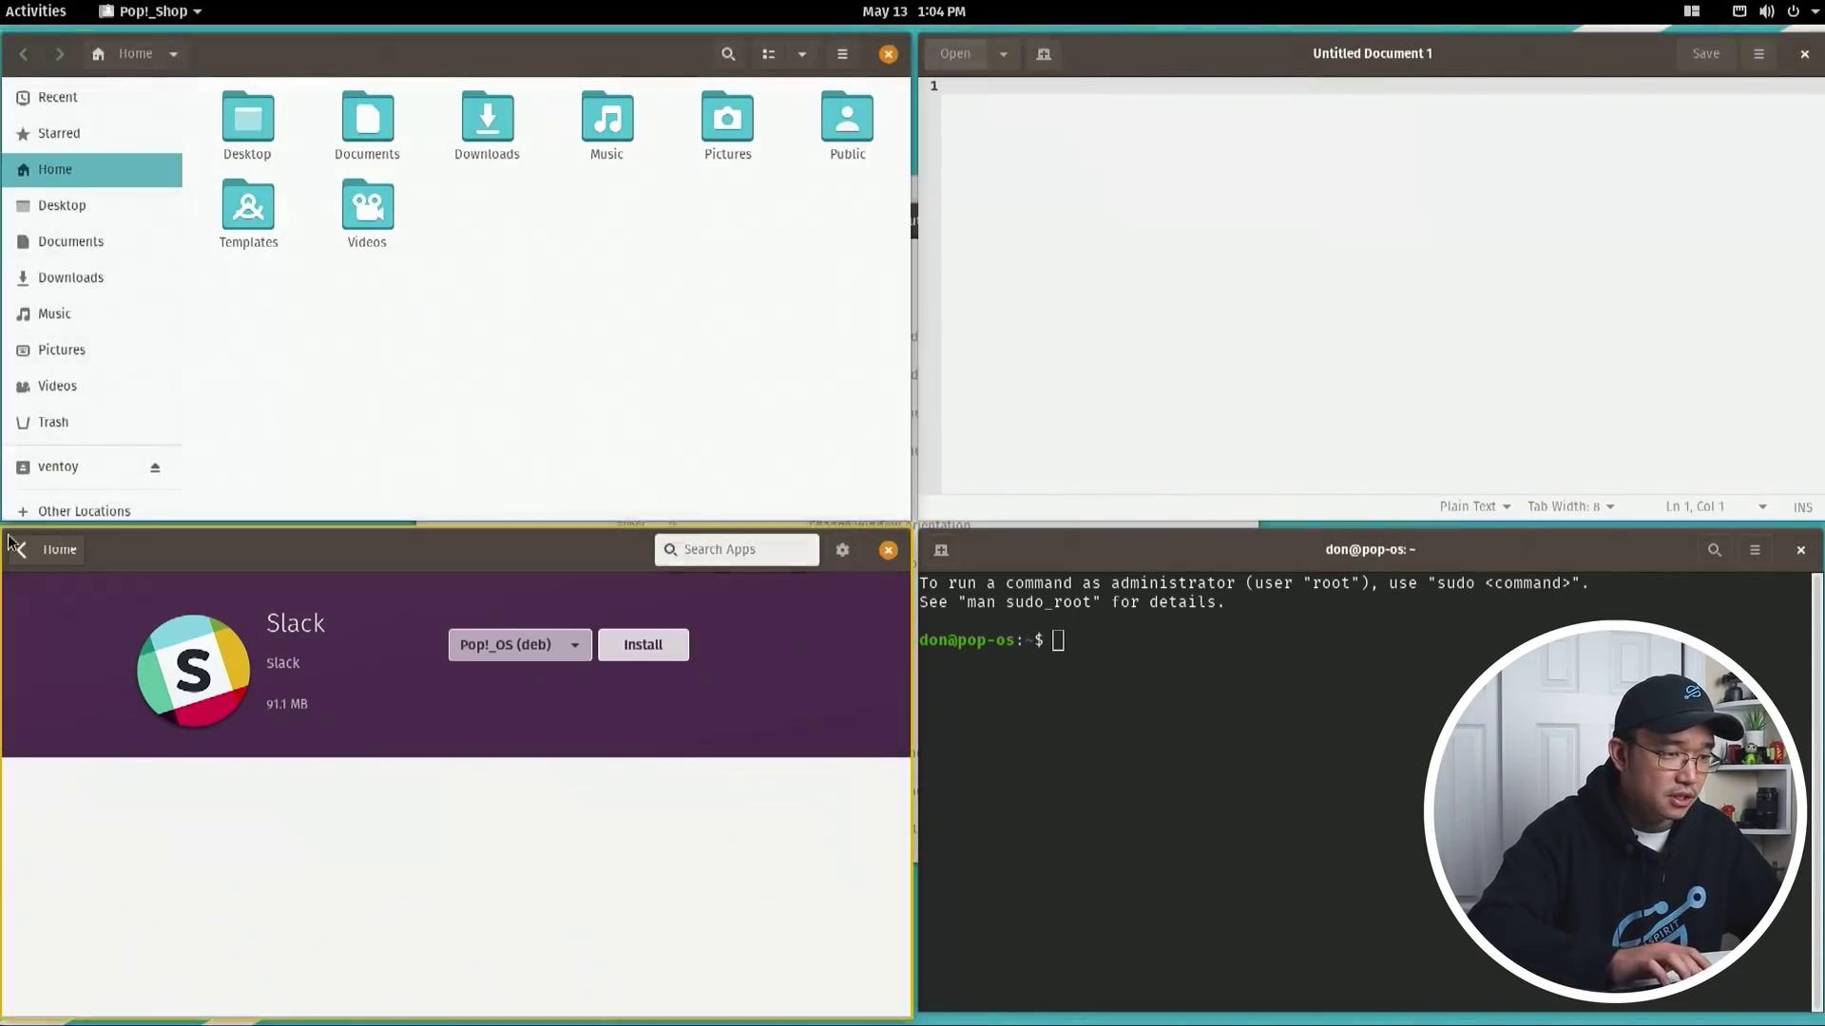
{"action": "key", "text": "super+Right"}
{"action": "key", "text": "super+Left"}
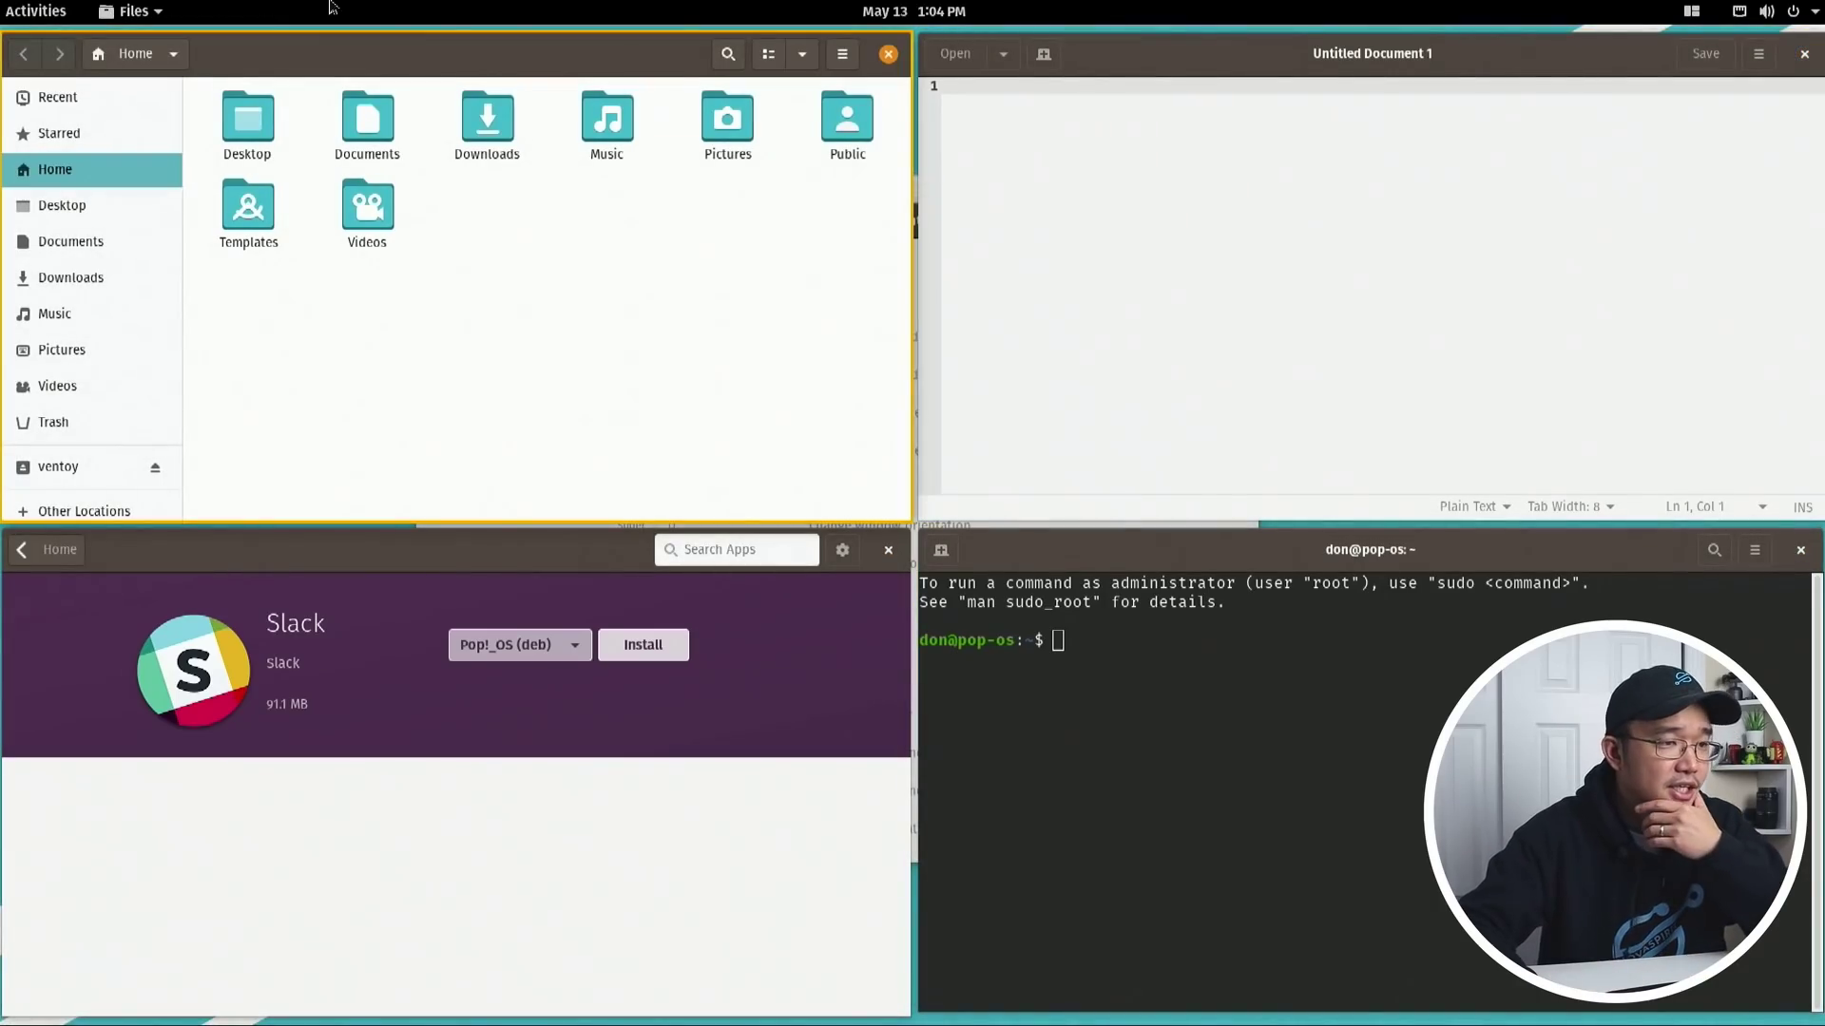
{"action": "left_click", "coordinate": [1267, 70]}
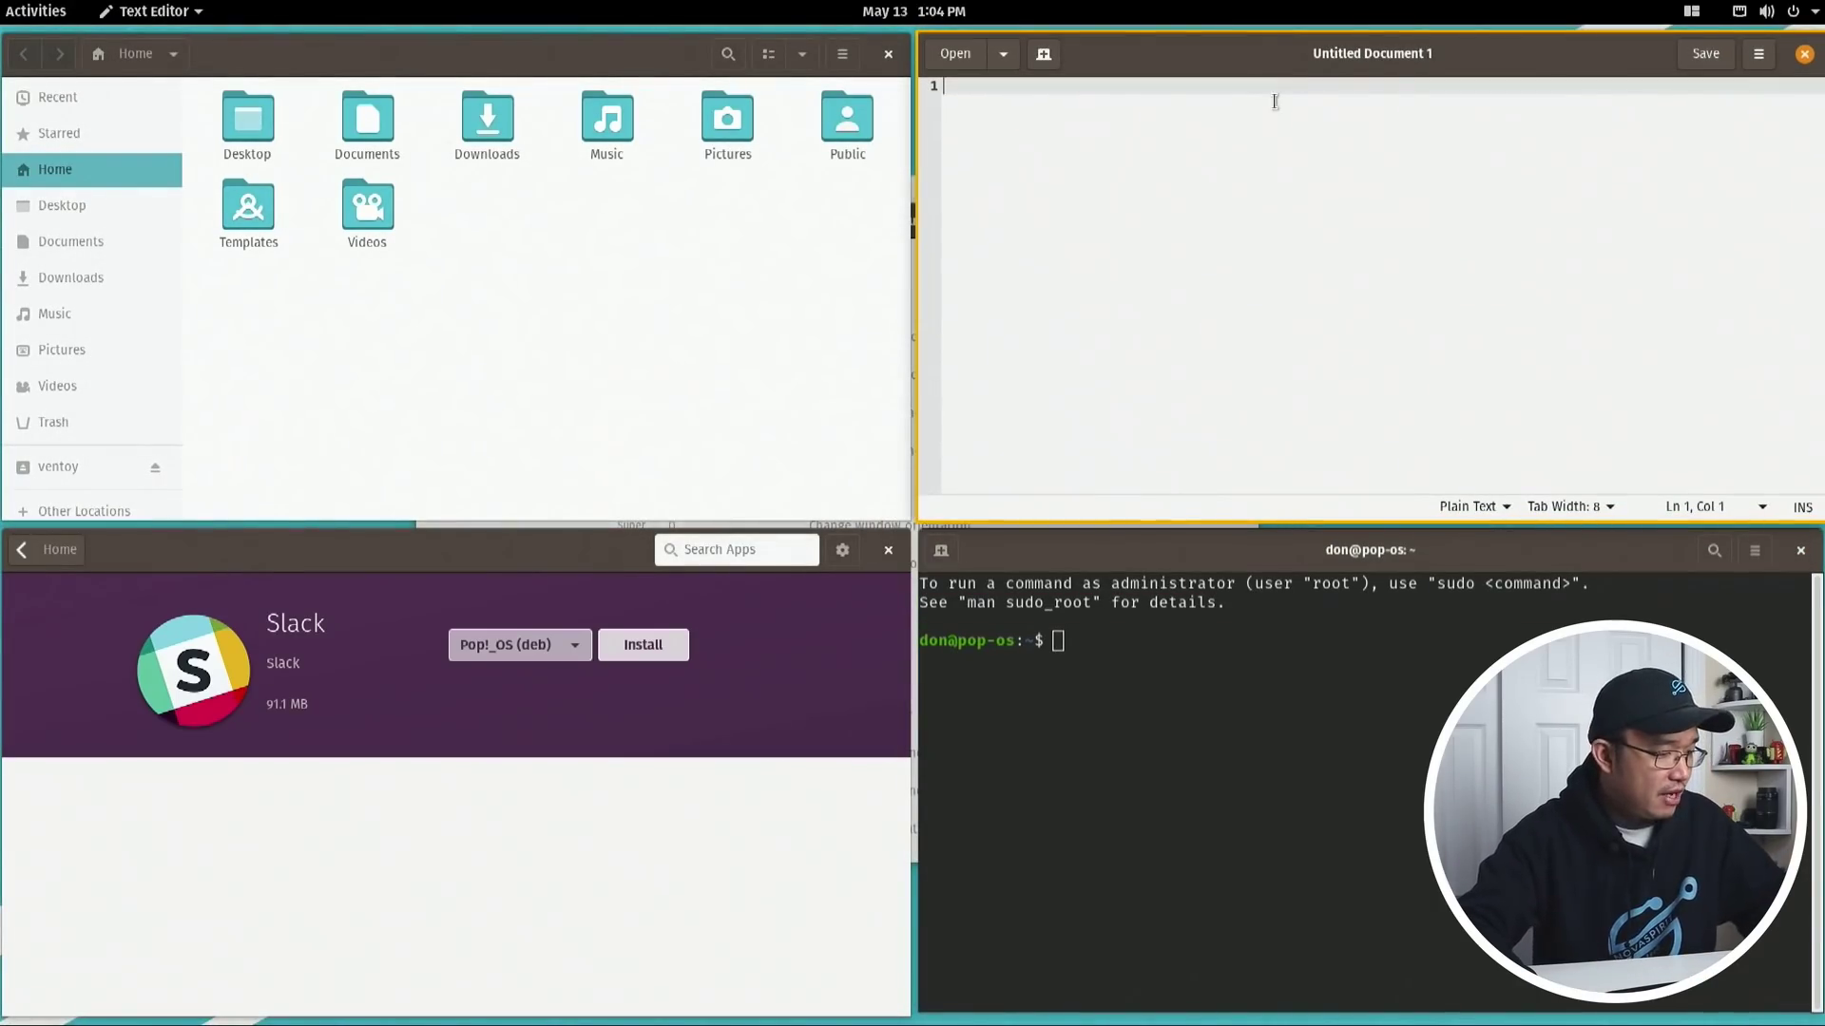
Move the shortcuts window right, then flip the tile orientation with Super+O and back
{"action": "key", "text": "alt+Tab"}
{"action": "key", "text": "alt+Tab"}
{"action": "key", "text": "alt+Tab"}
{"action": "key", "text": "alt+Tab"}
{"action": "key", "text": "alt+Tab"}
{"action": "key", "text": "alt+Tab"}
{"action": "key", "text": "alt+Tab"}
{"action": "key", "text": "alt+Tab"}
{"action": "key", "text": "alt+Tab"}
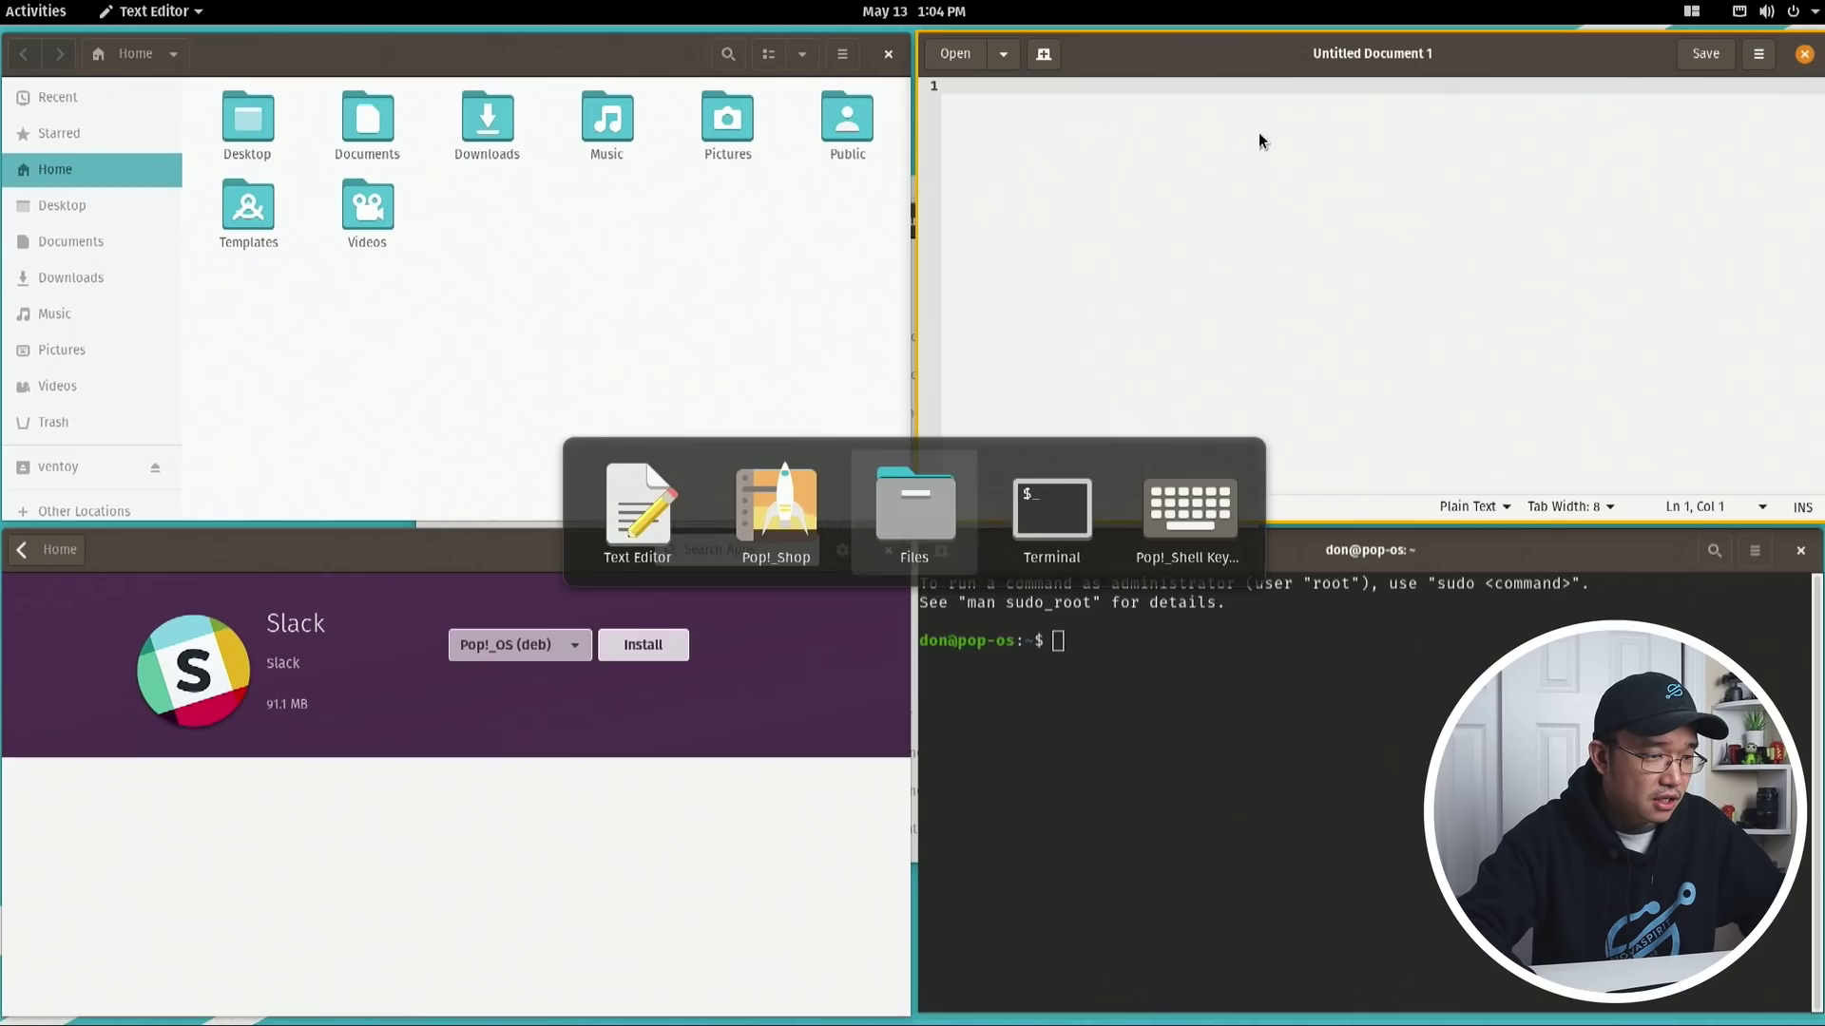
{"action": "left_click_drag", "start_coordinate": [977, 220], "coordinate": [1343, 189]}
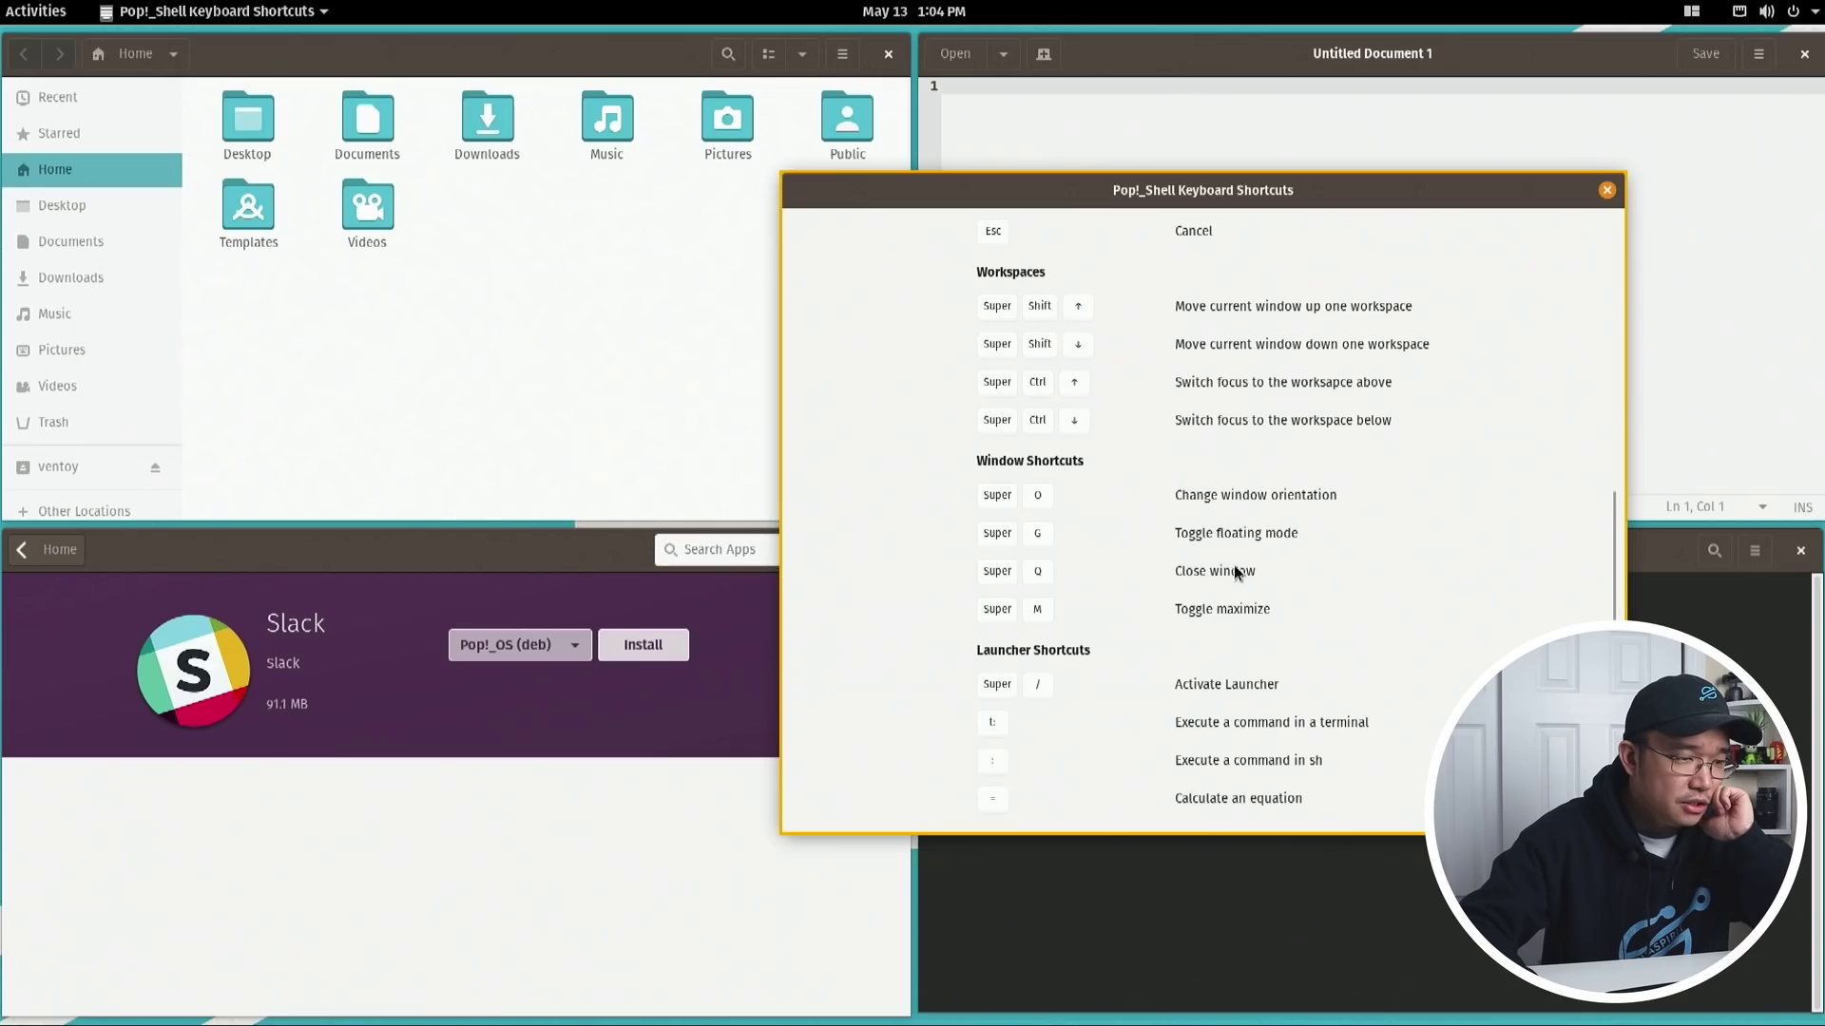
{"action": "left_click", "coordinate": [1380, 204]}
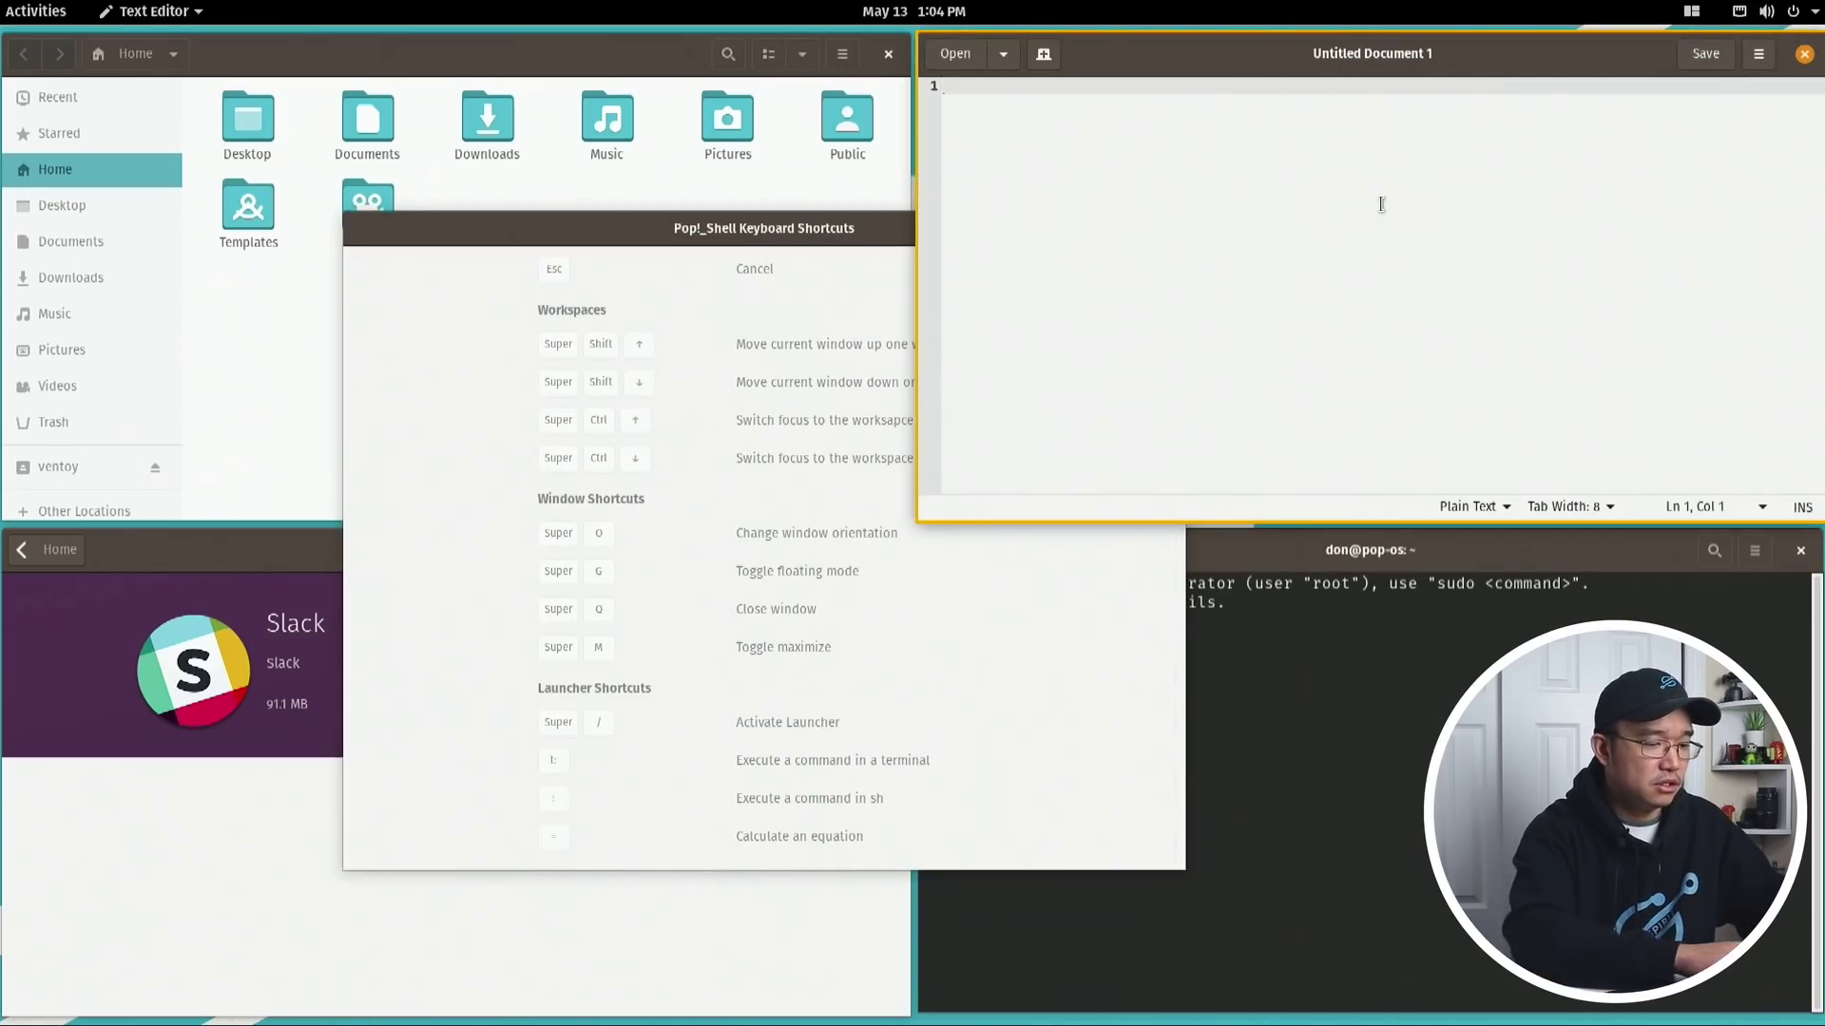
{"action": "key", "text": "super+o"}
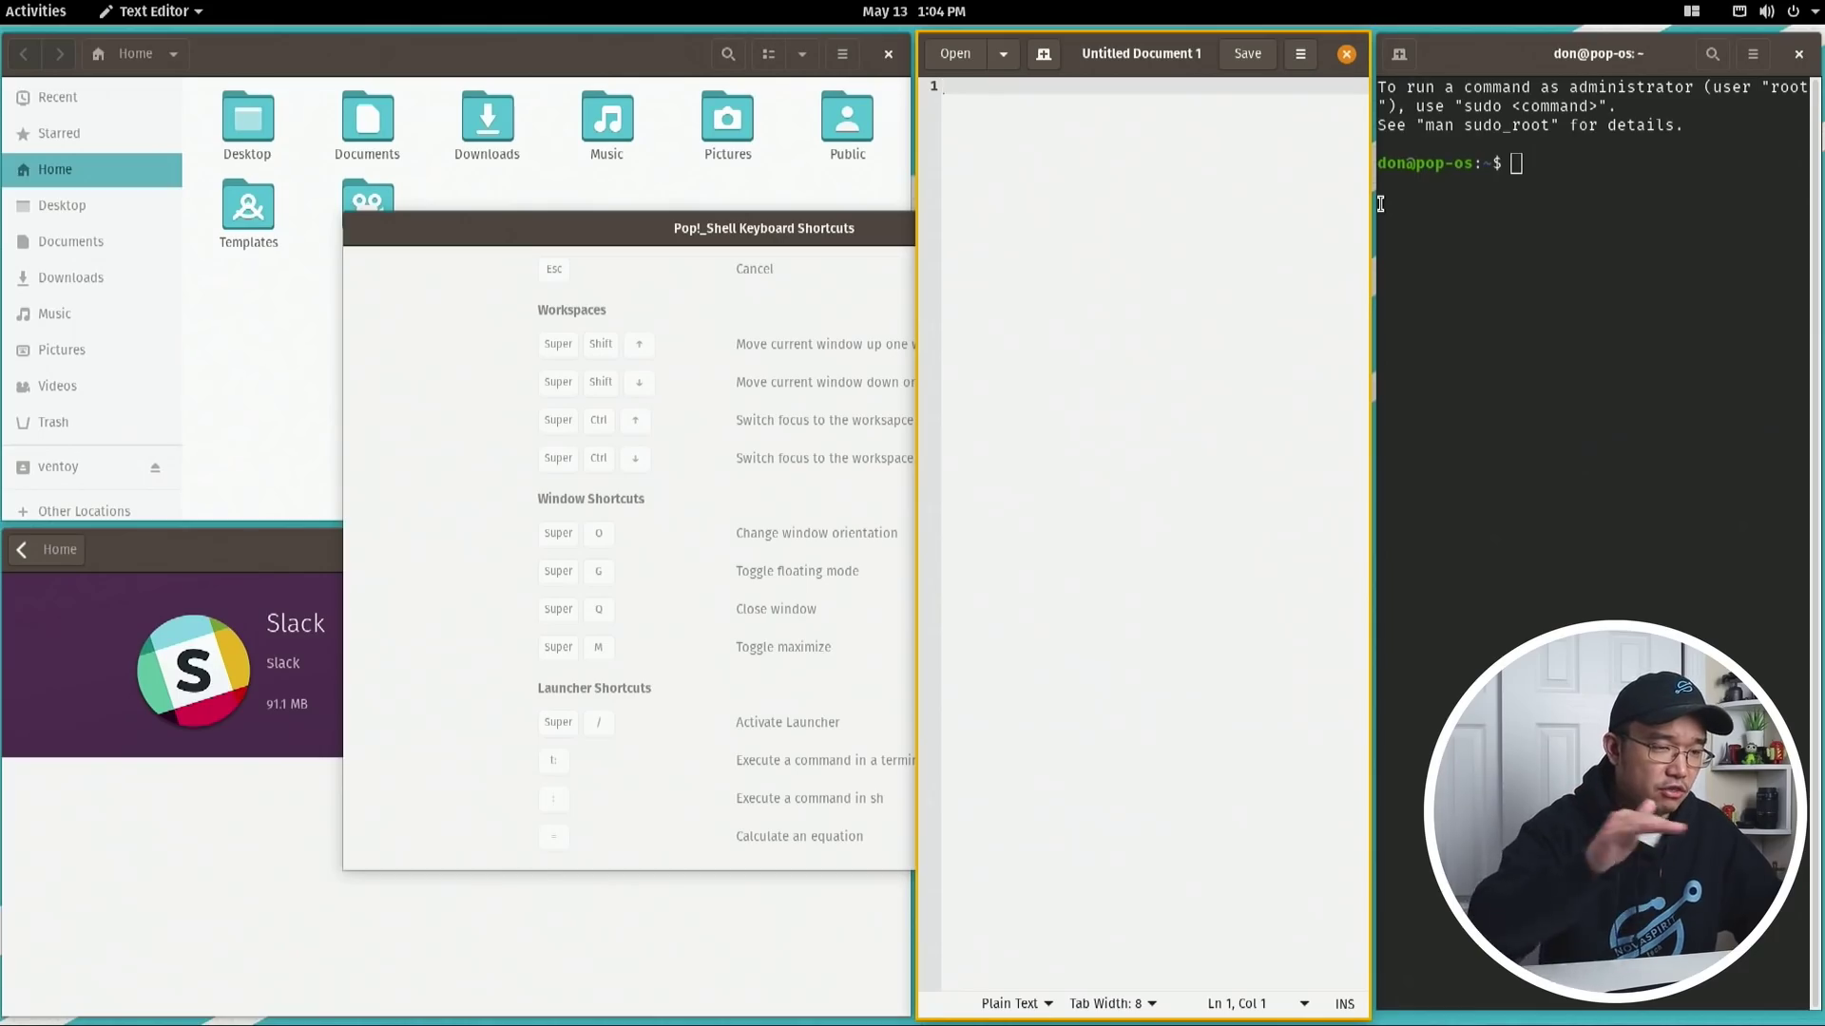
{"action": "key", "text": "super+o"}
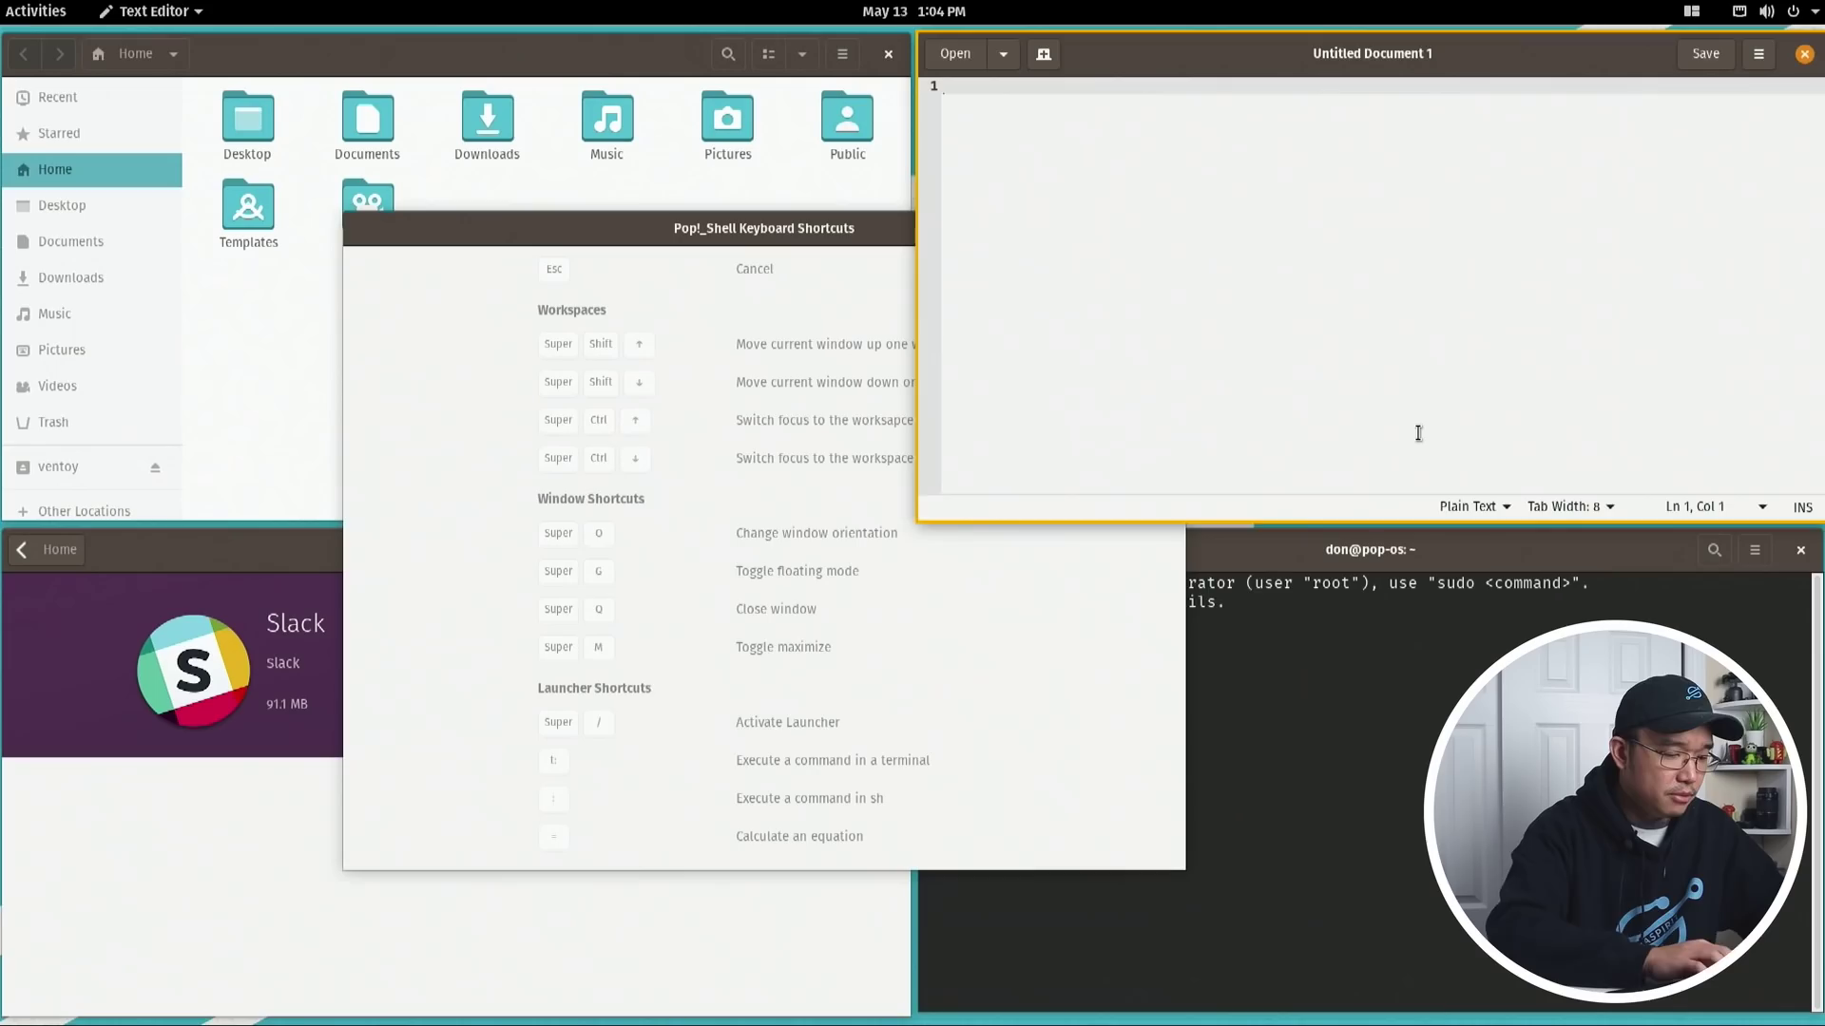
Switch to the terminal via a 'term' launcher search, then focus the editor and terminal
{"action": "key", "text": "super+slash"}
{"action": "type", "text": "term"}
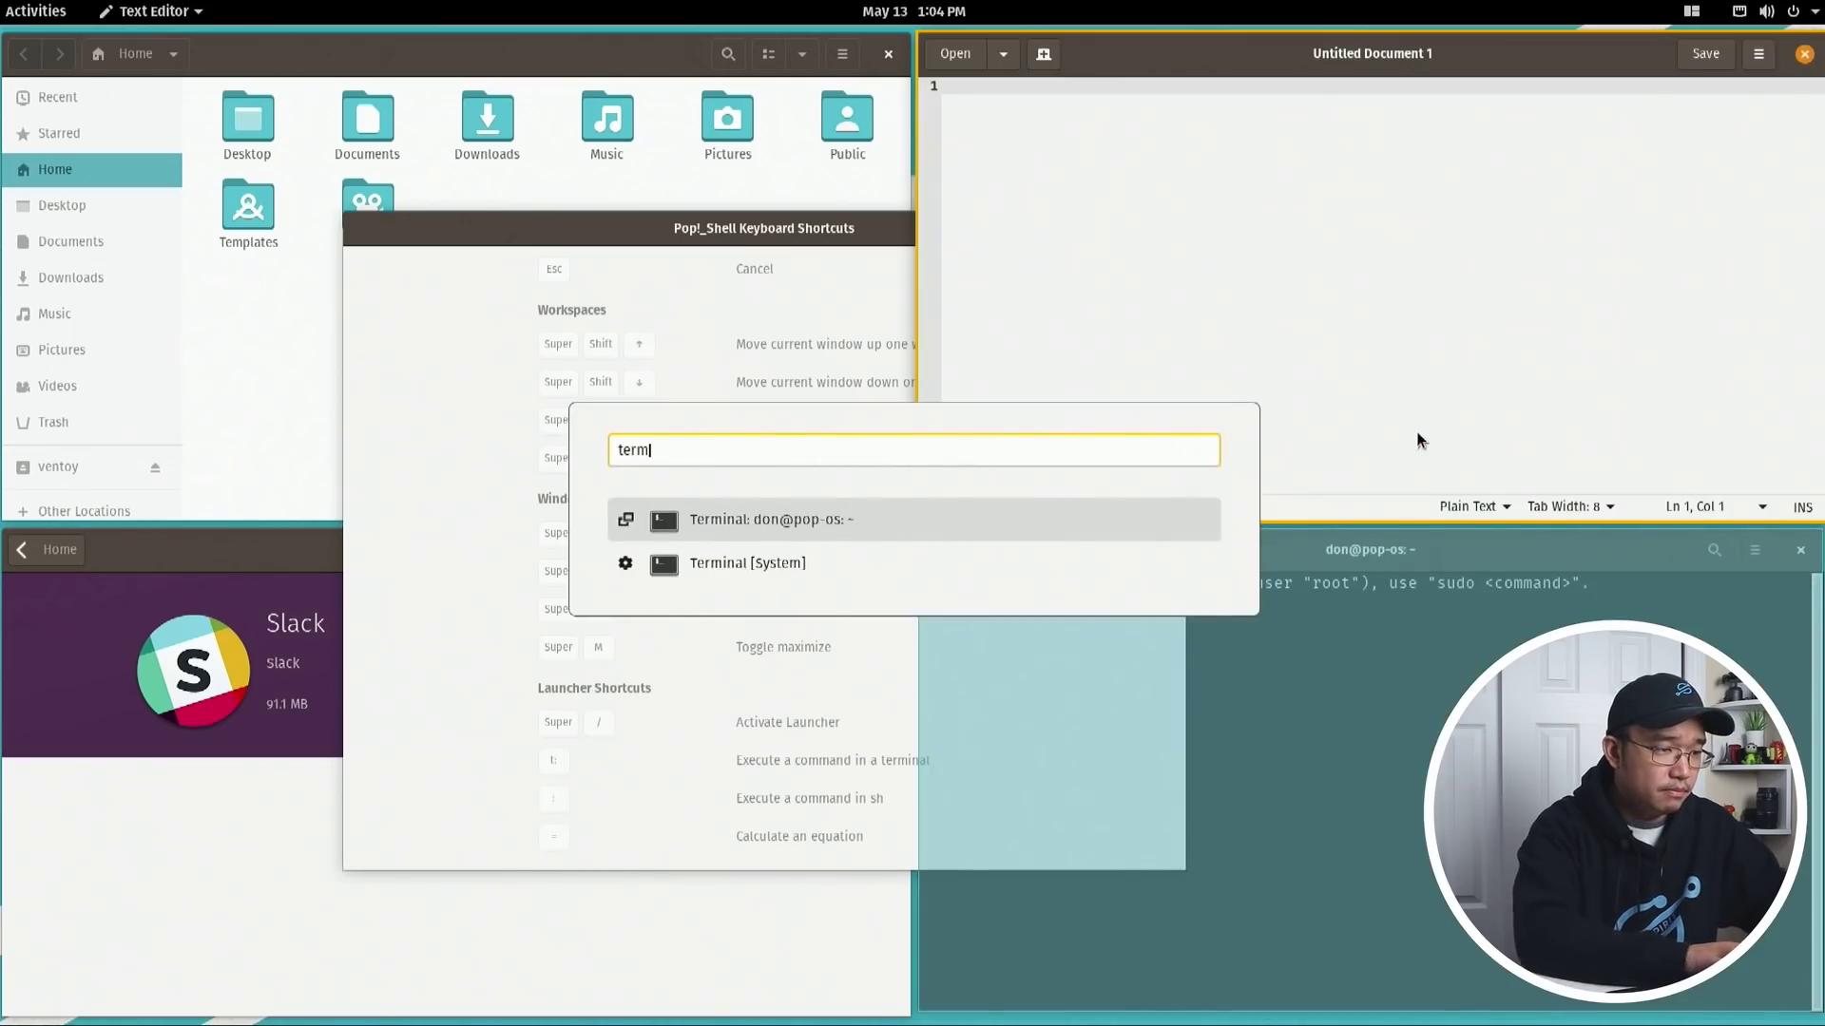
{"action": "key", "text": "Return"}
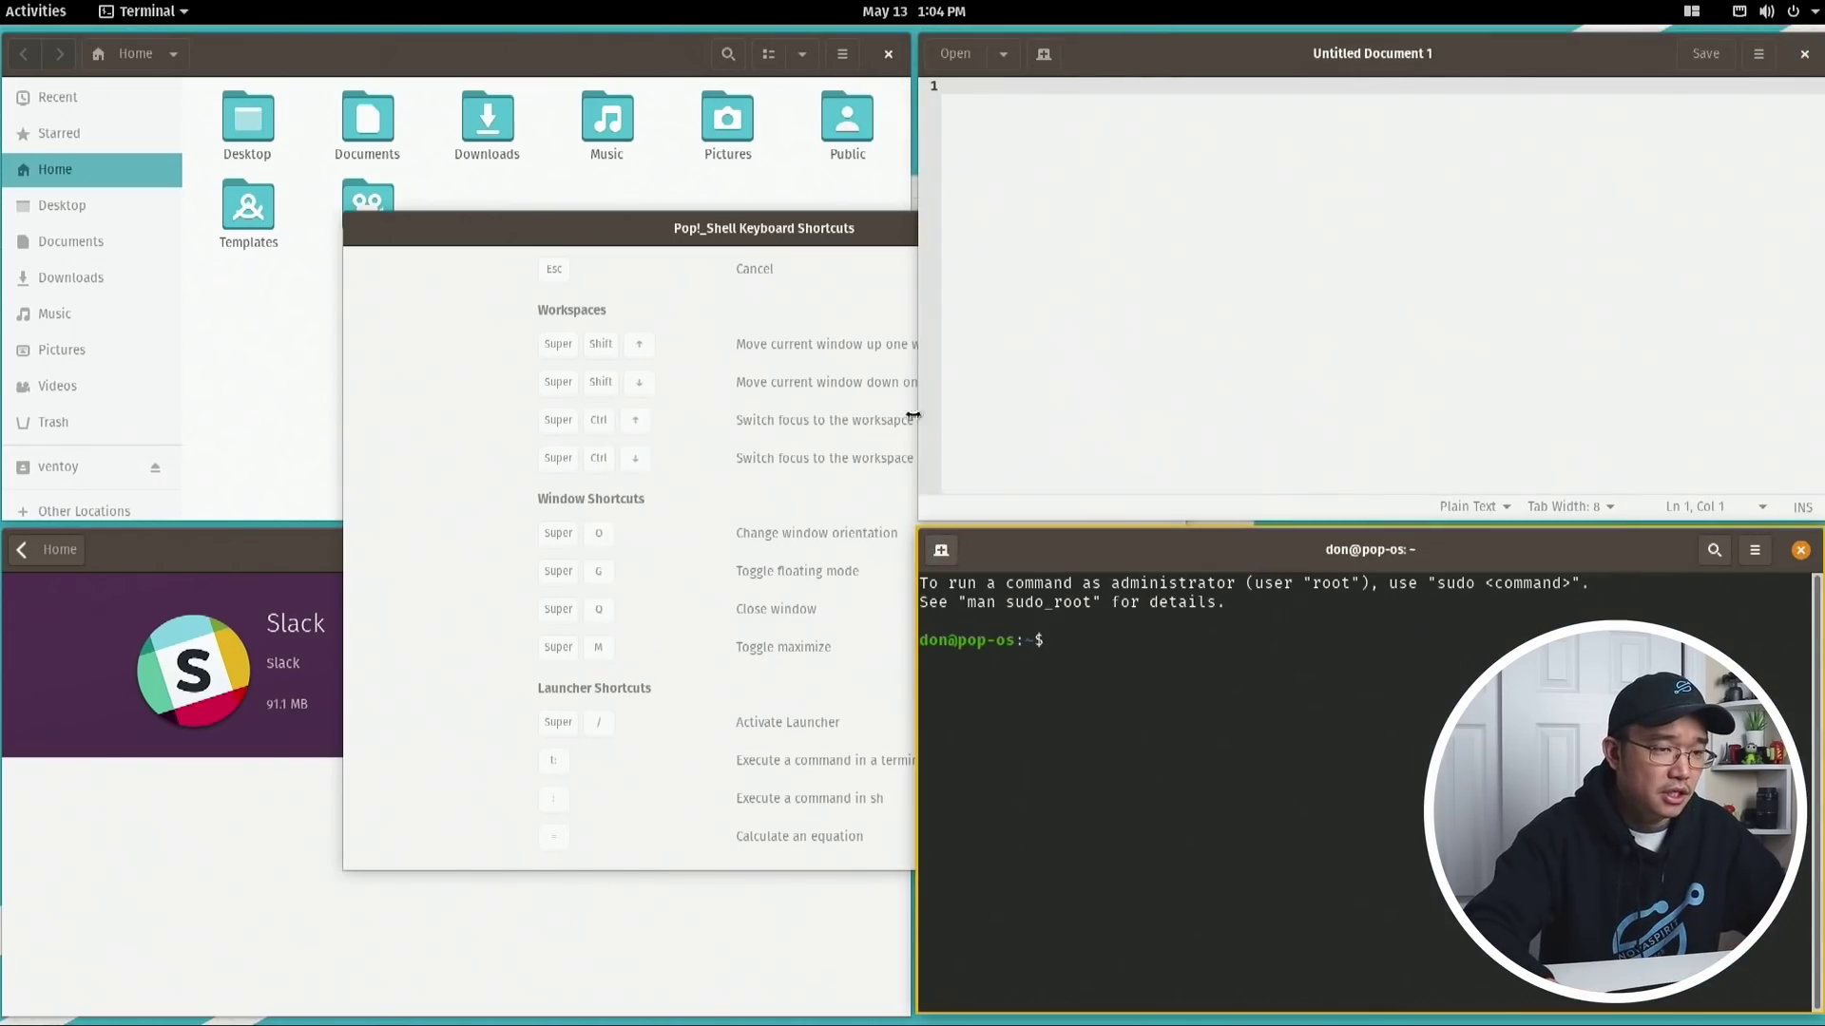
{"action": "left_click", "coordinate": [1348, 277]}
{"action": "left_click", "coordinate": [1349, 603]}
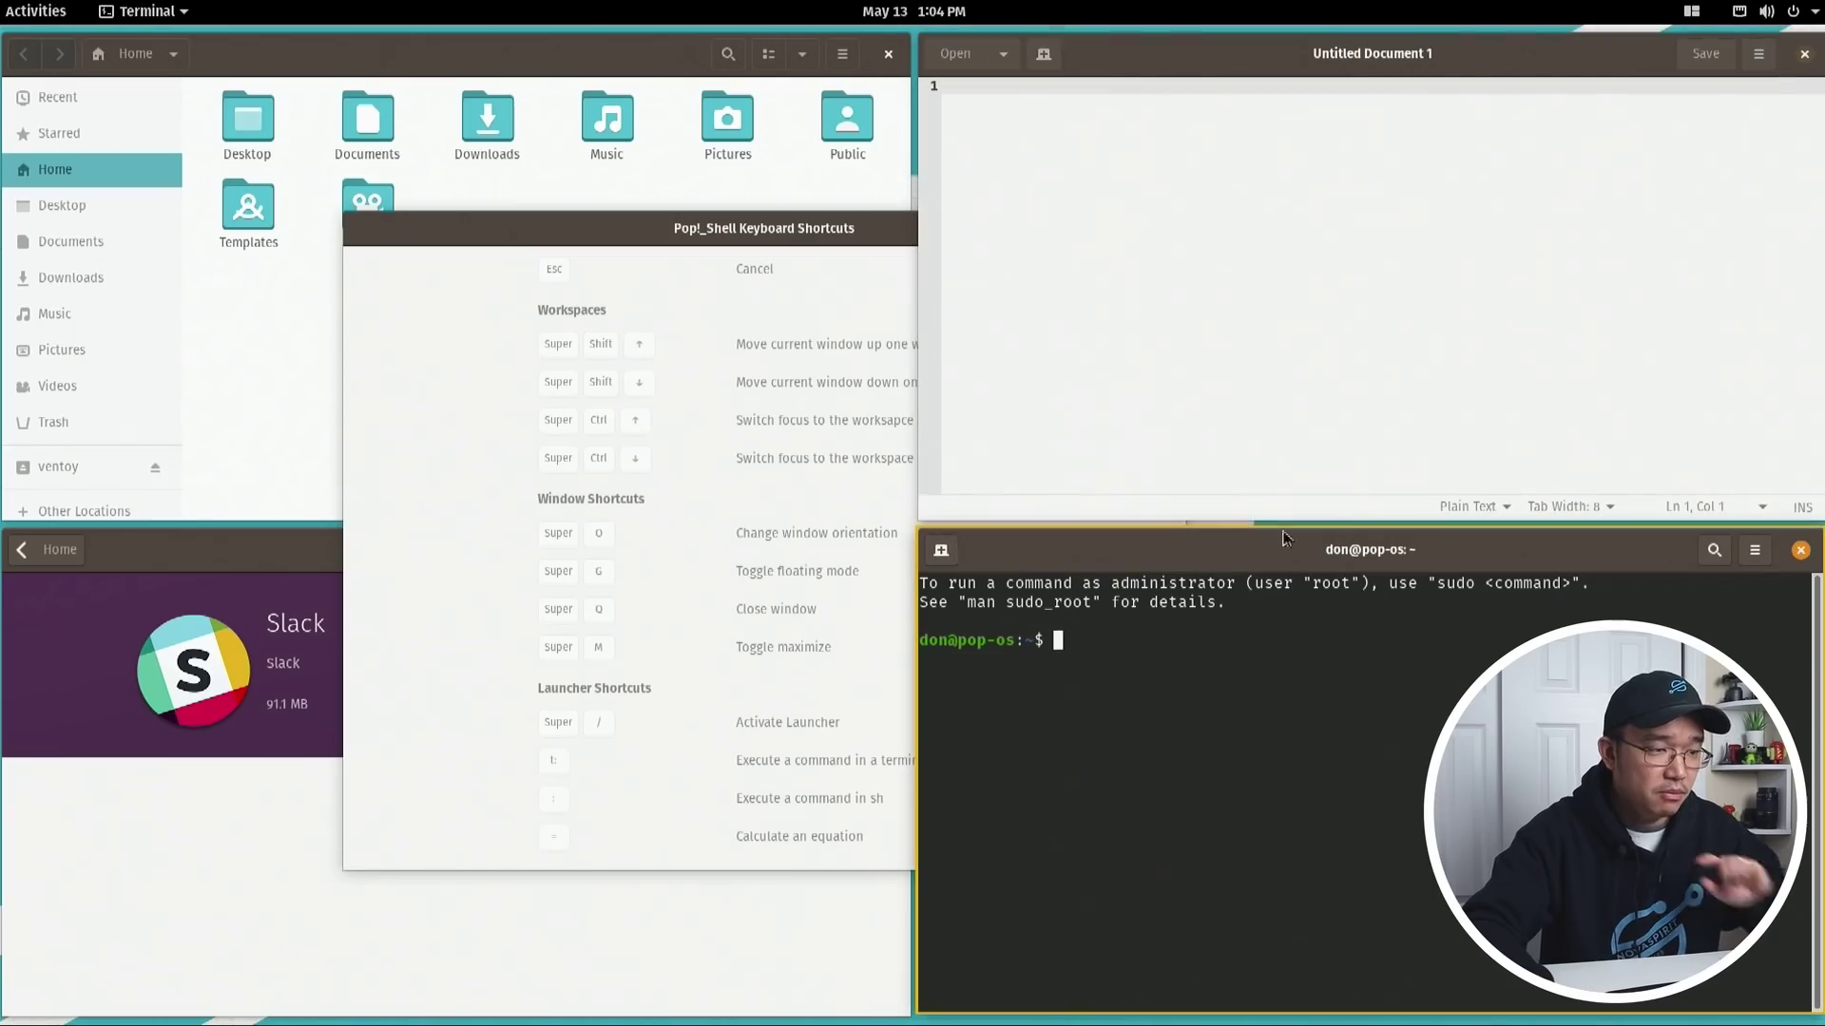
Drag the shortcuts window further left, refocus the text editor, and search 'set' in the launcher
{"action": "left_click_drag", "start_coordinate": [628, 242], "coordinate": [413, 221]}
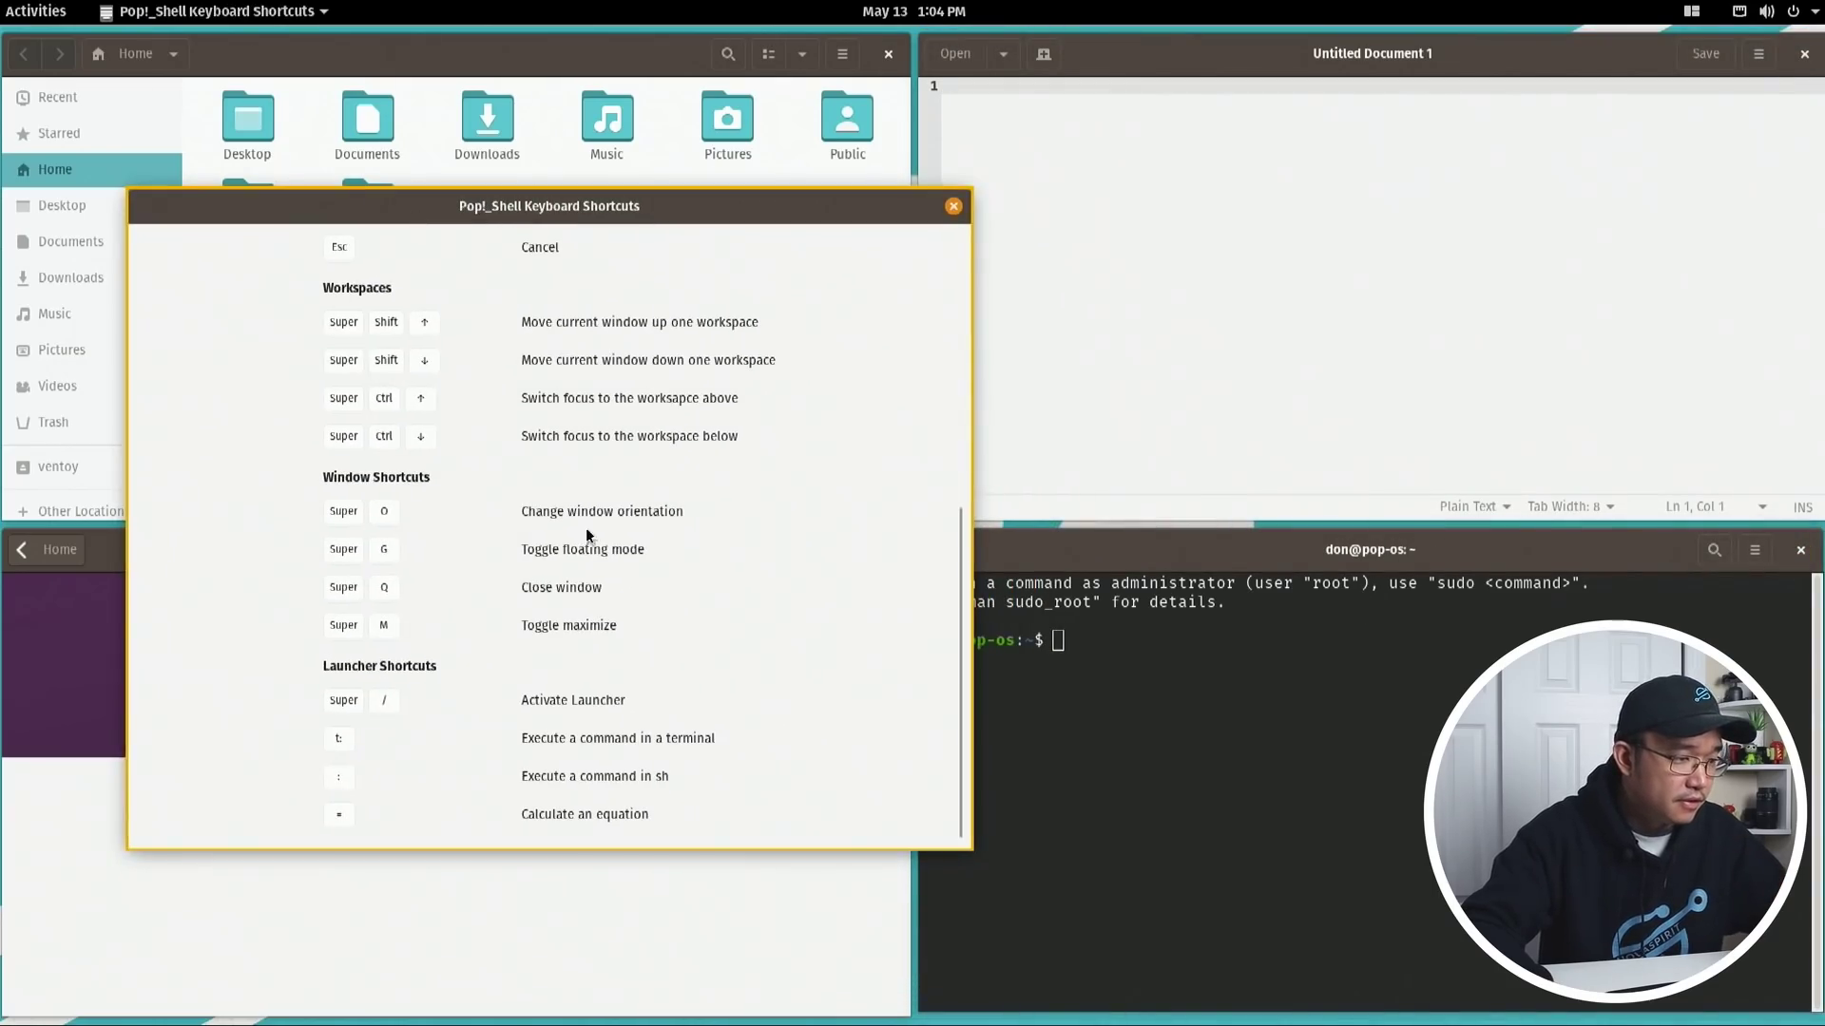
{"action": "left_click", "coordinate": [1269, 304]}
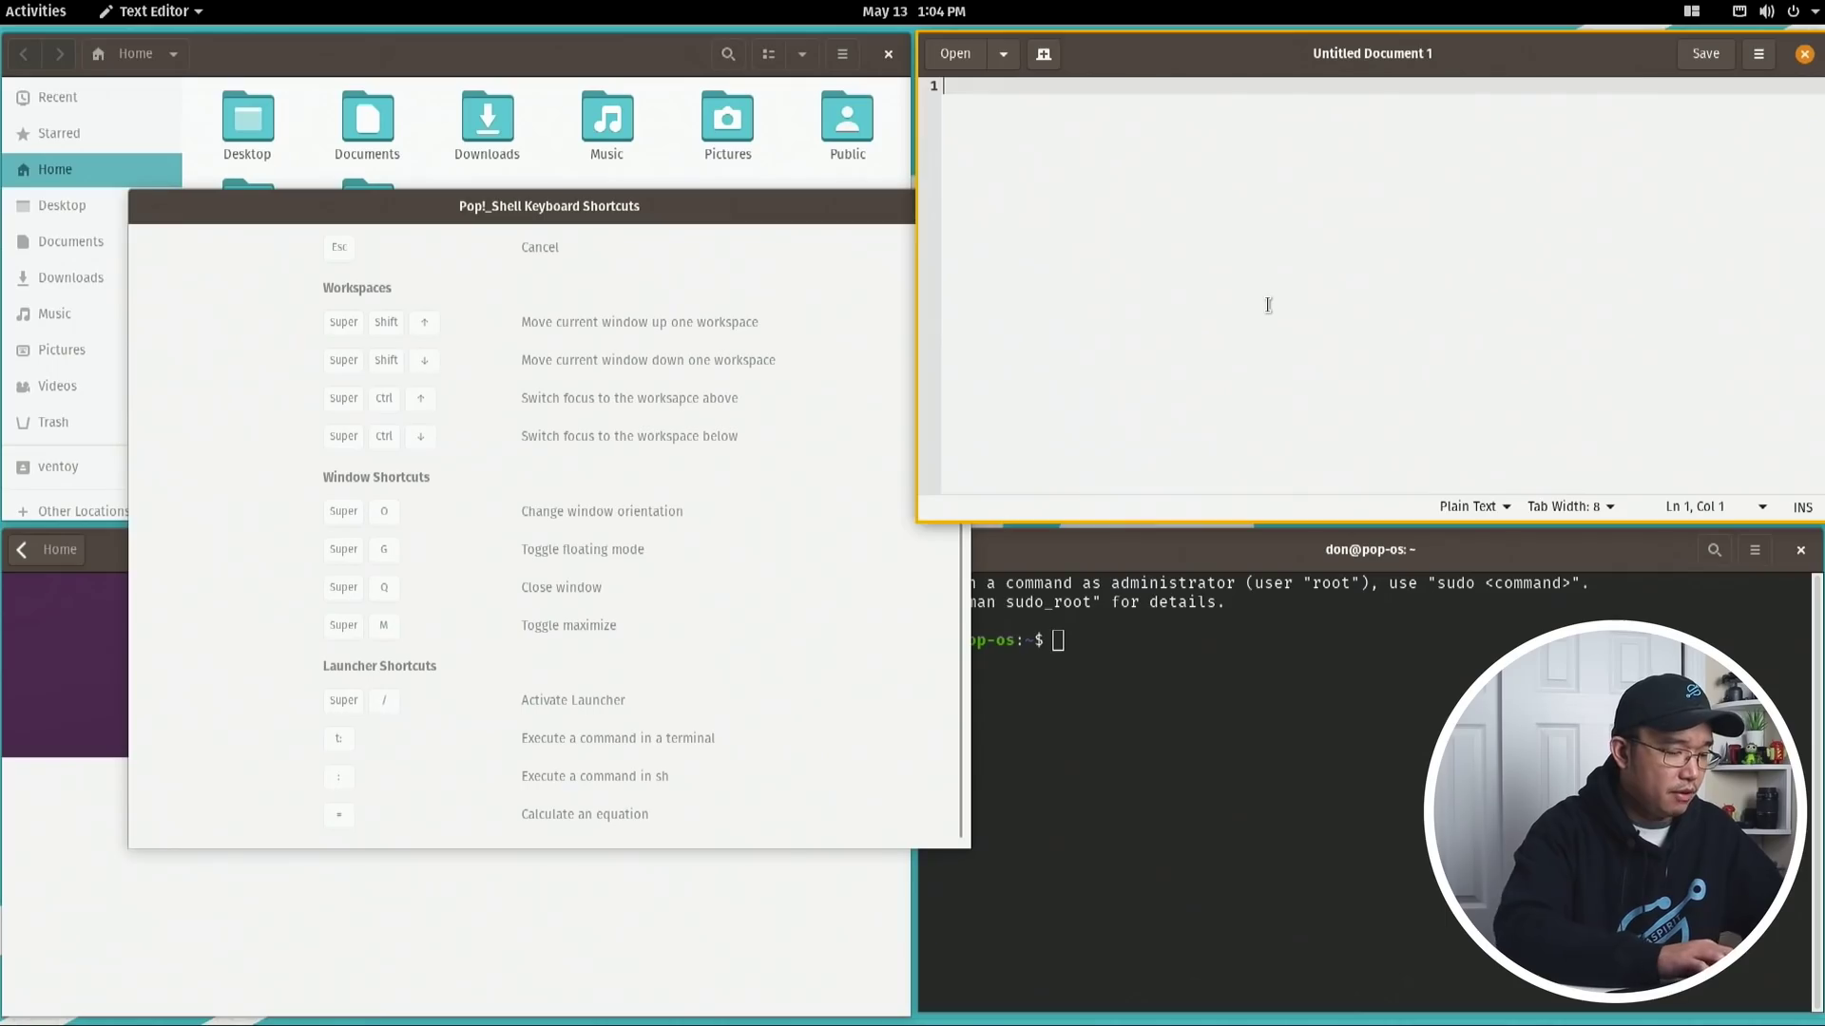
{"action": "key", "text": "super+slash"}
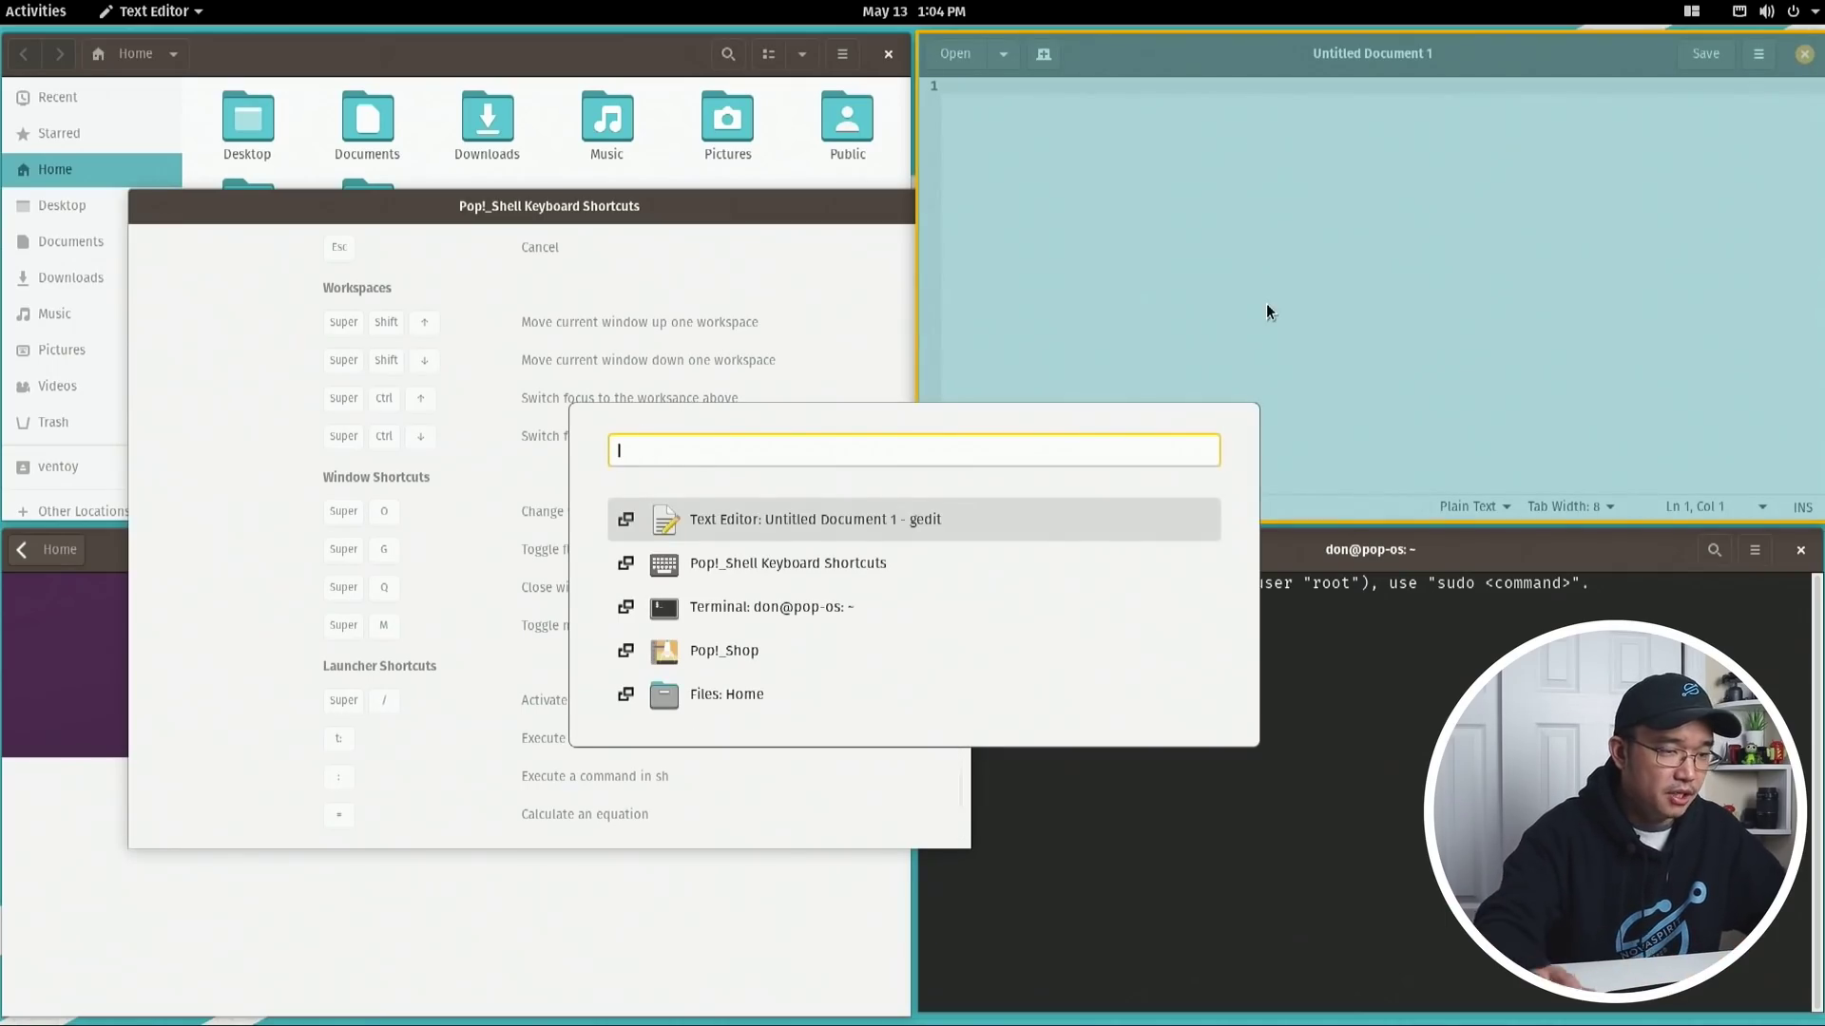
{"action": "type", "text": "set"}
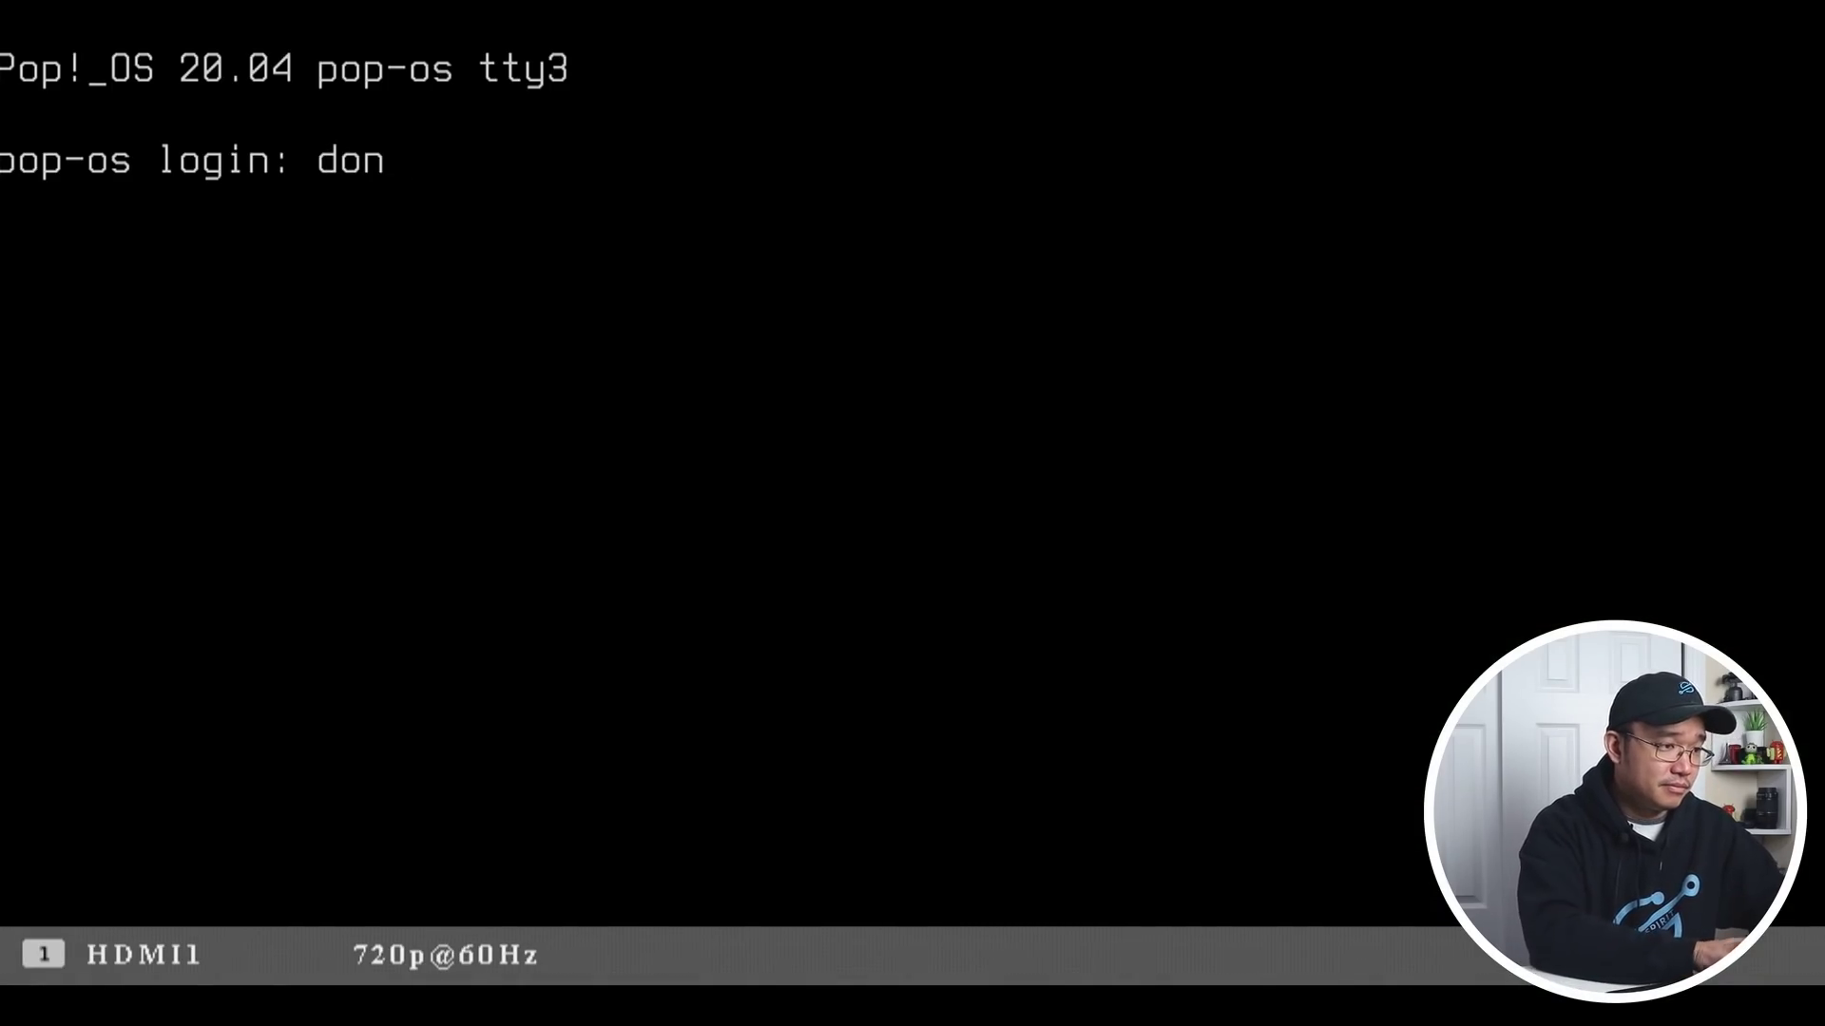
Submit the tty3 login and run 'sudo reboot' to restart the machine
{"action": "key", "text": "Return"}
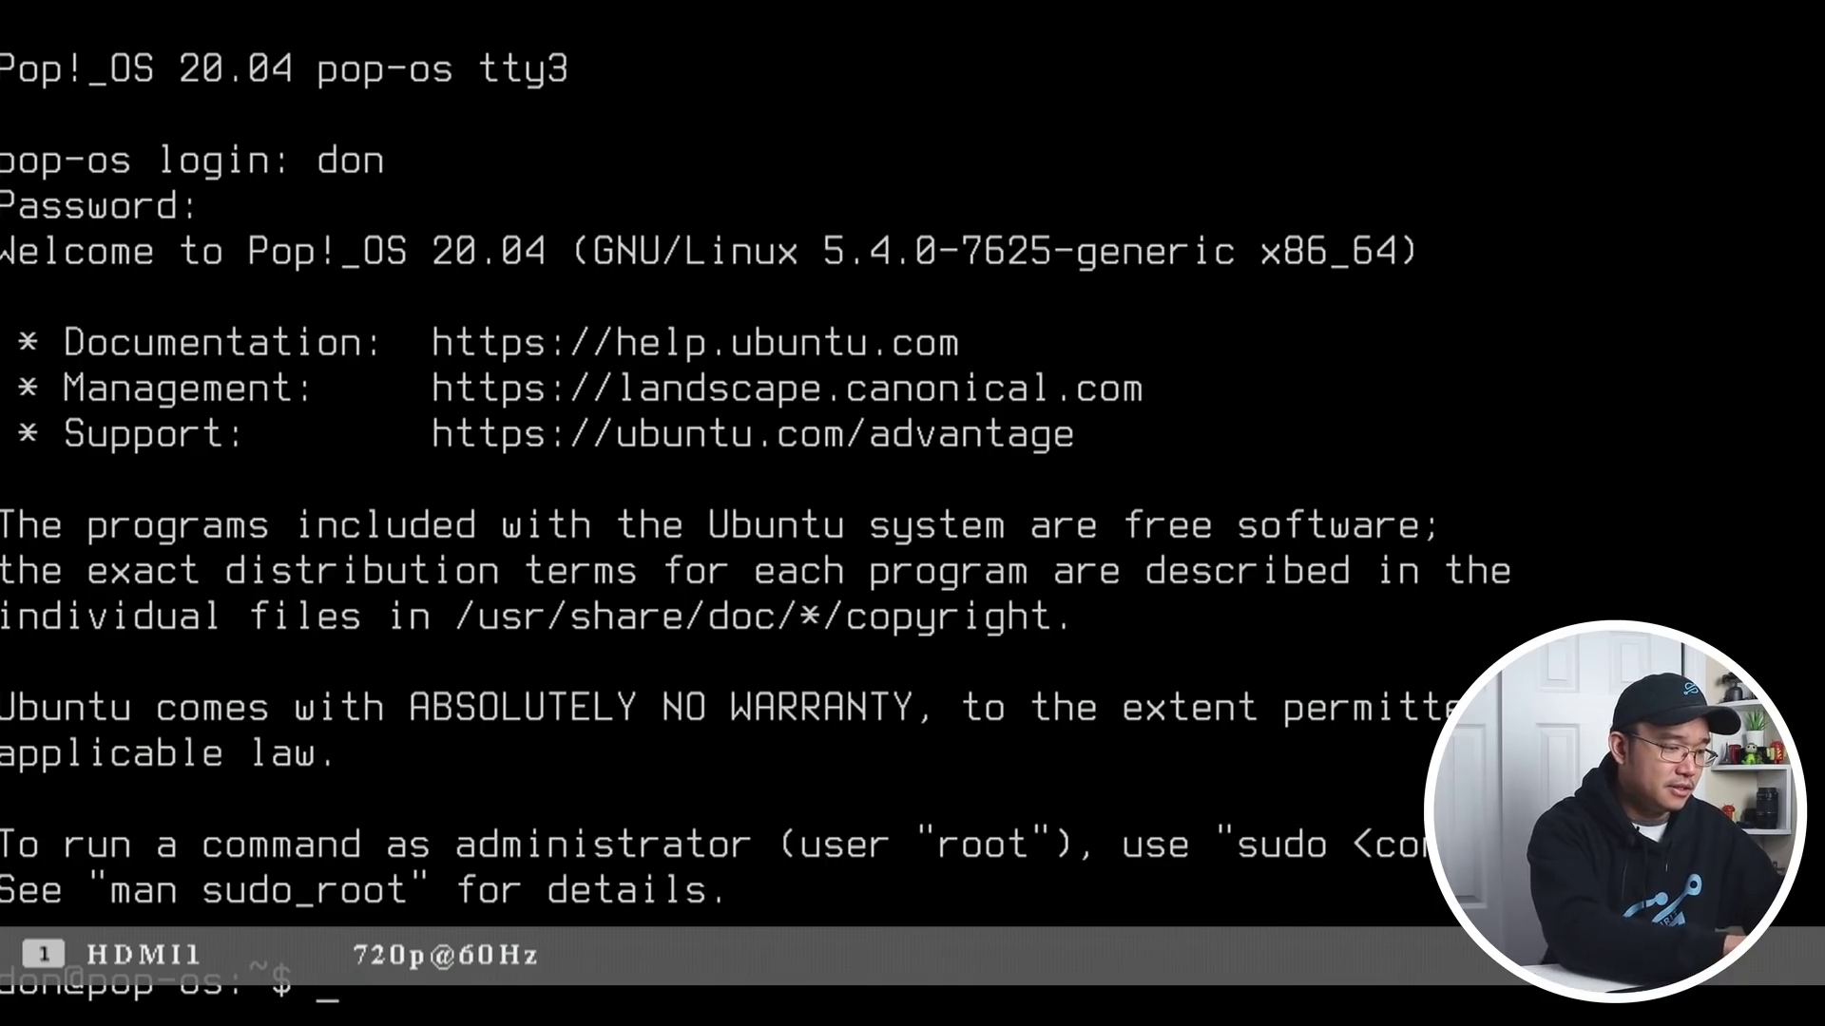
{"action": "type", "text": "sudo reboot"}
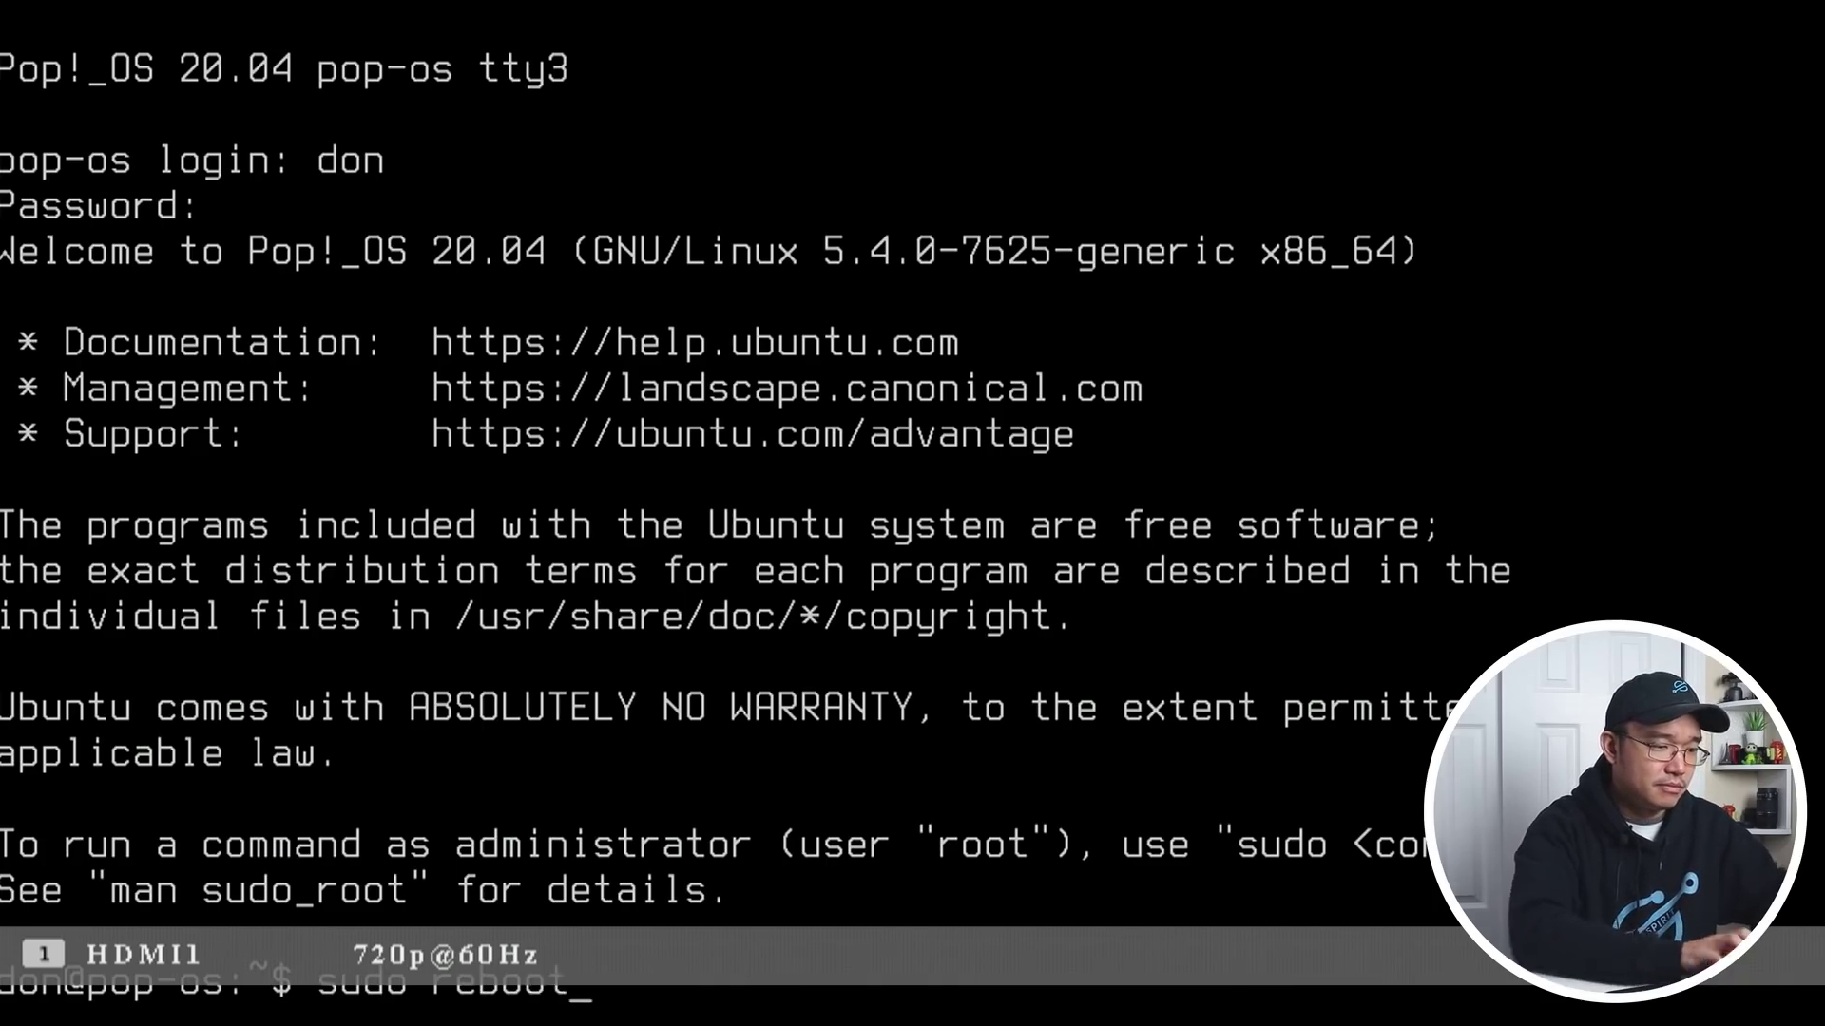
{"action": "key", "text": "Return"}
{"action": "key", "text": "Return"}
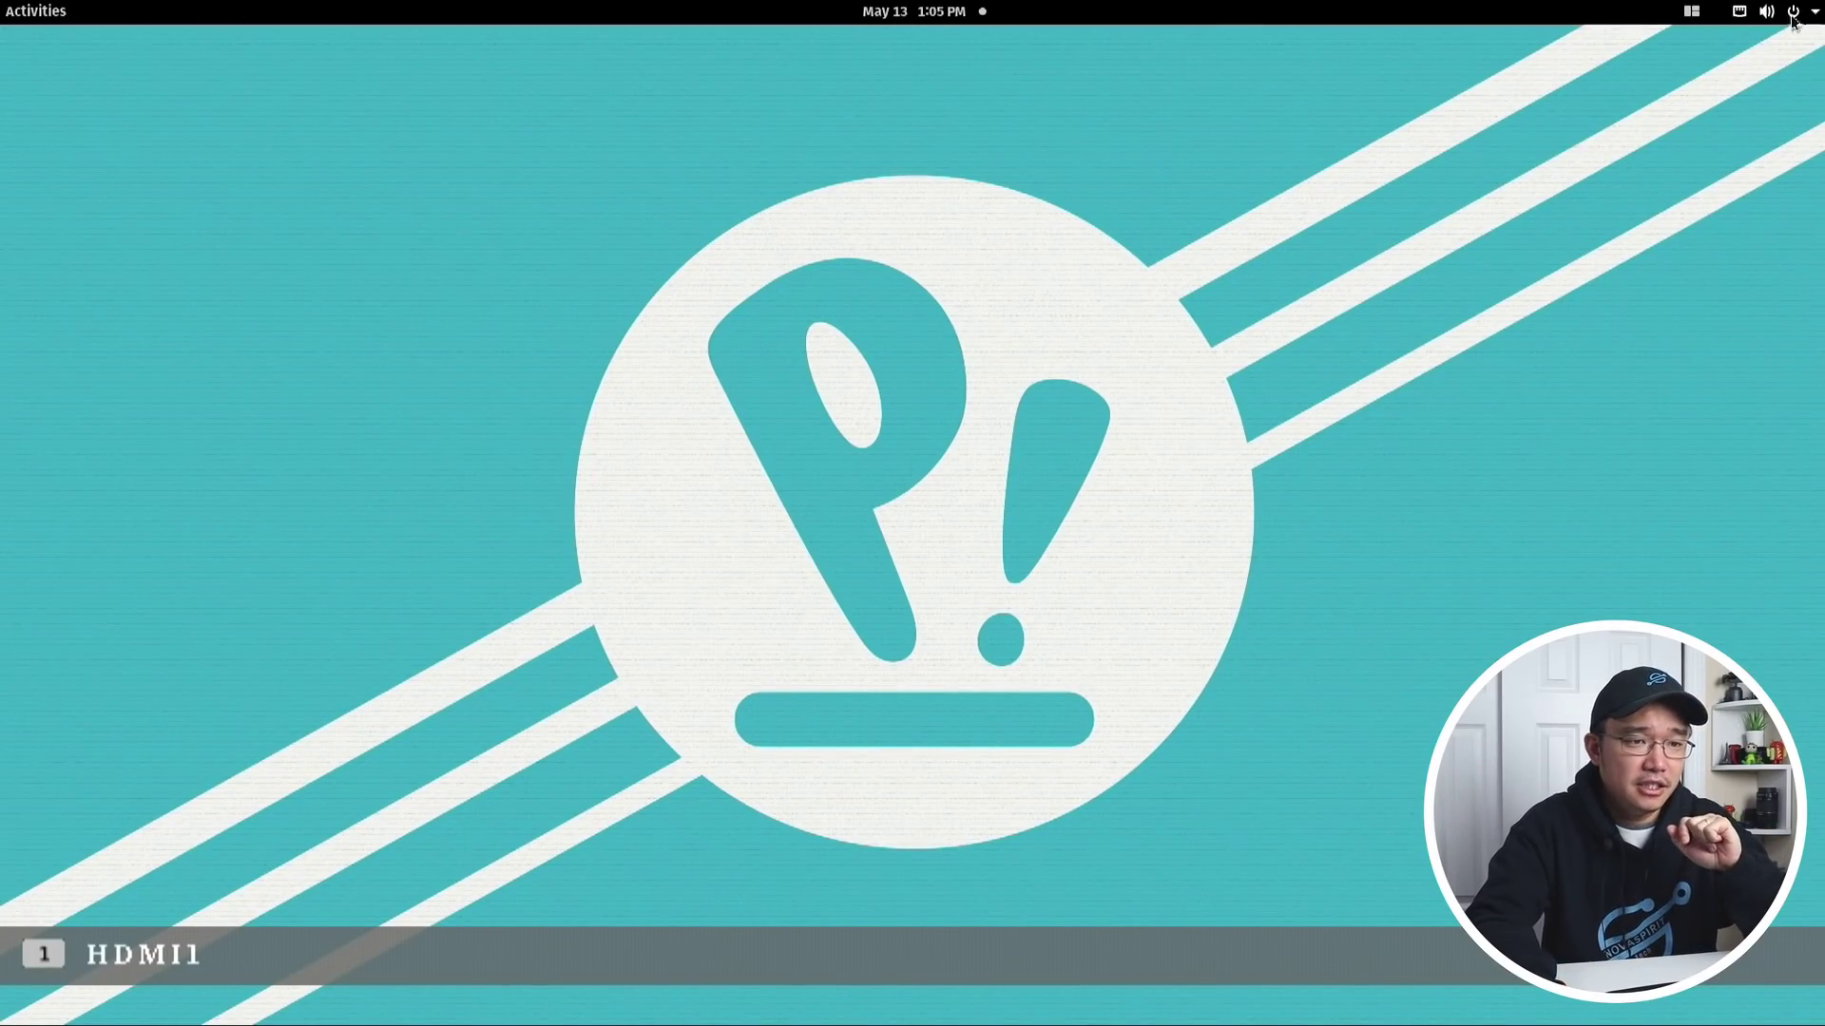
Check the tiling menu, then launch Terminal via a 'term' launcher search
{"action": "left_click", "coordinate": [1692, 12]}
{"action": "left_click", "coordinate": [849, 171]}
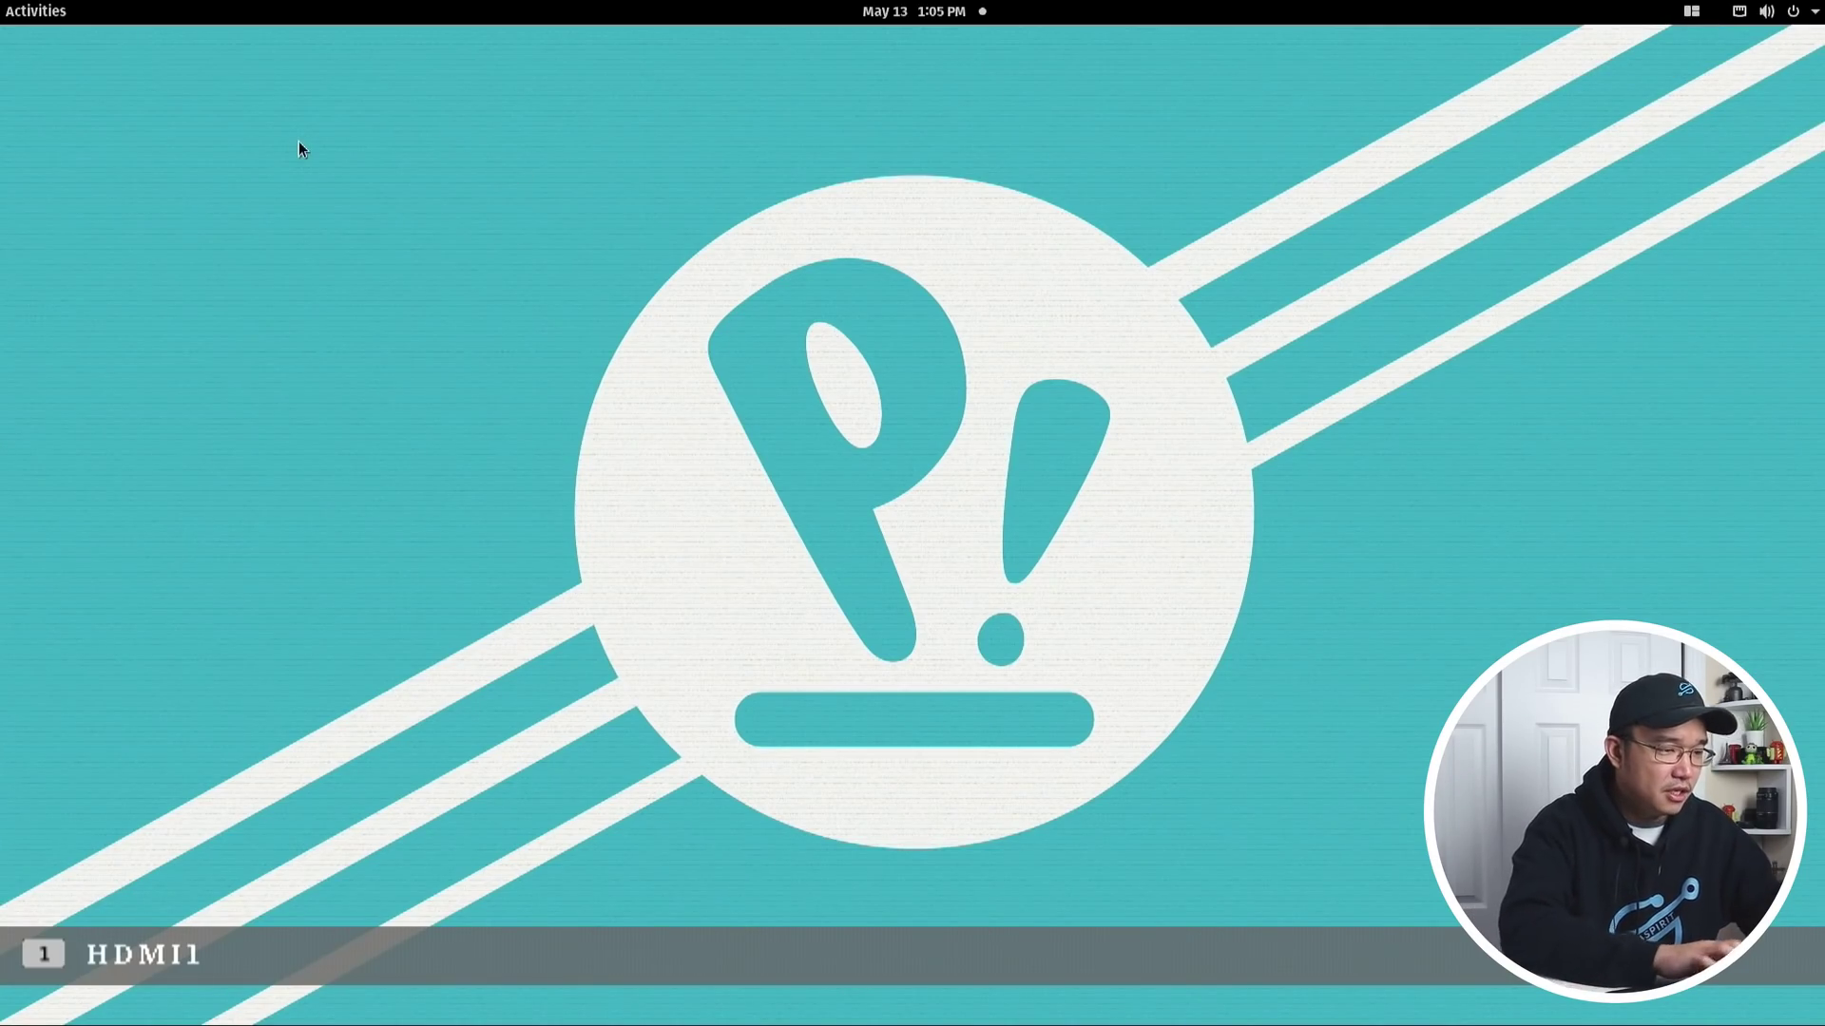
{"action": "key", "text": "super"}
{"action": "type", "text": "ter"}
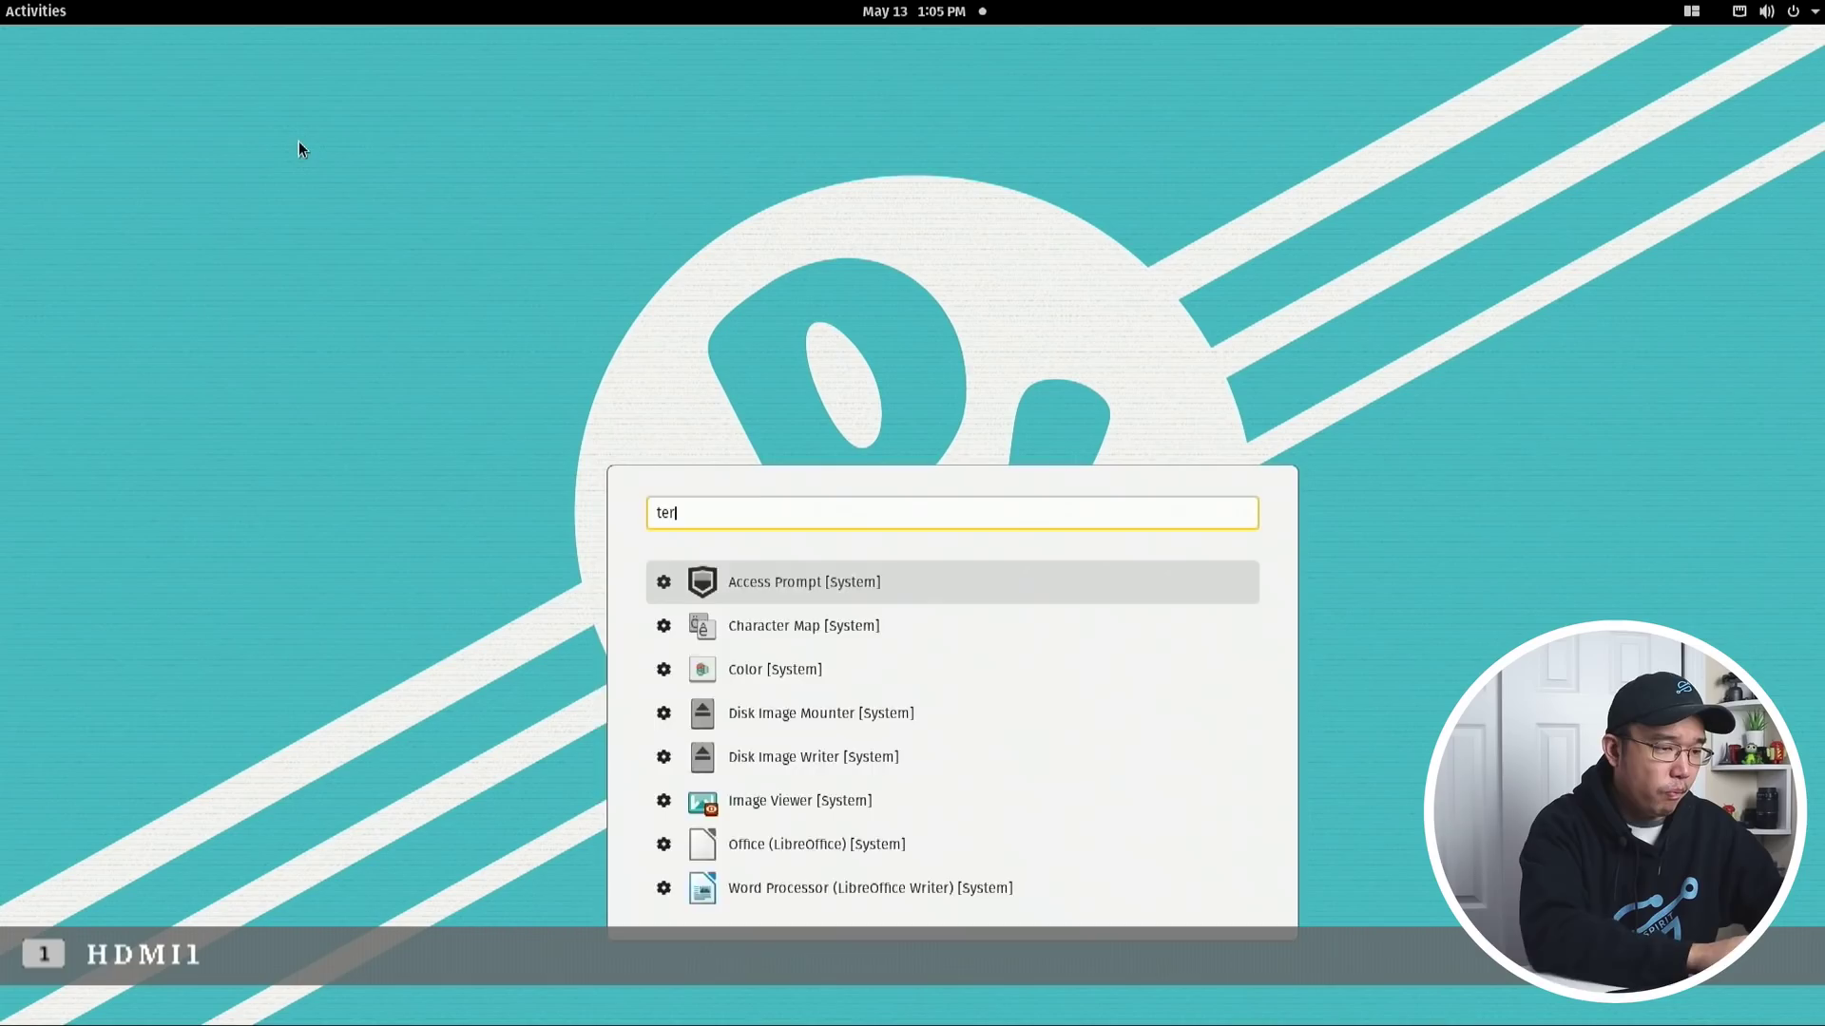
{"action": "type", "text": "m"}
{"action": "key", "text": "Return"}
Search 'sle' in the launcher, then dismiss it without running anything
{"action": "key", "text": "super"}
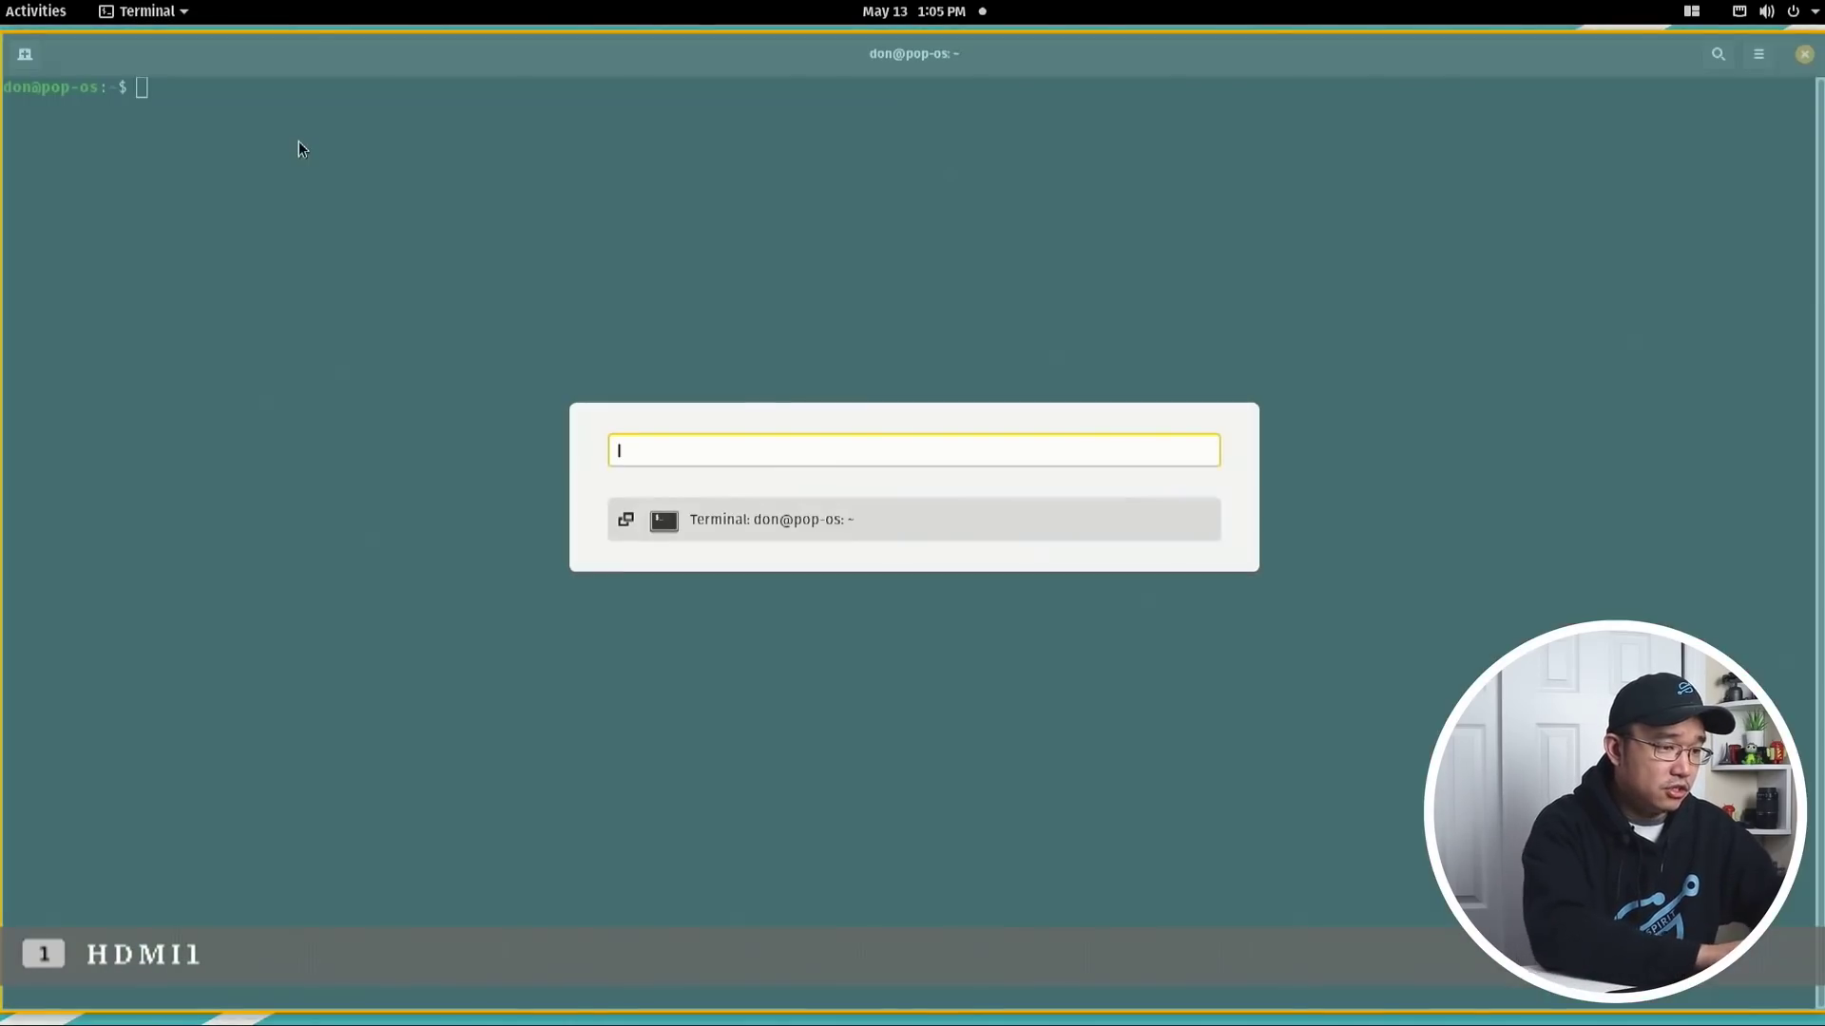
{"action": "type", "text": "sle"}
{"action": "key", "text": "Escape"}
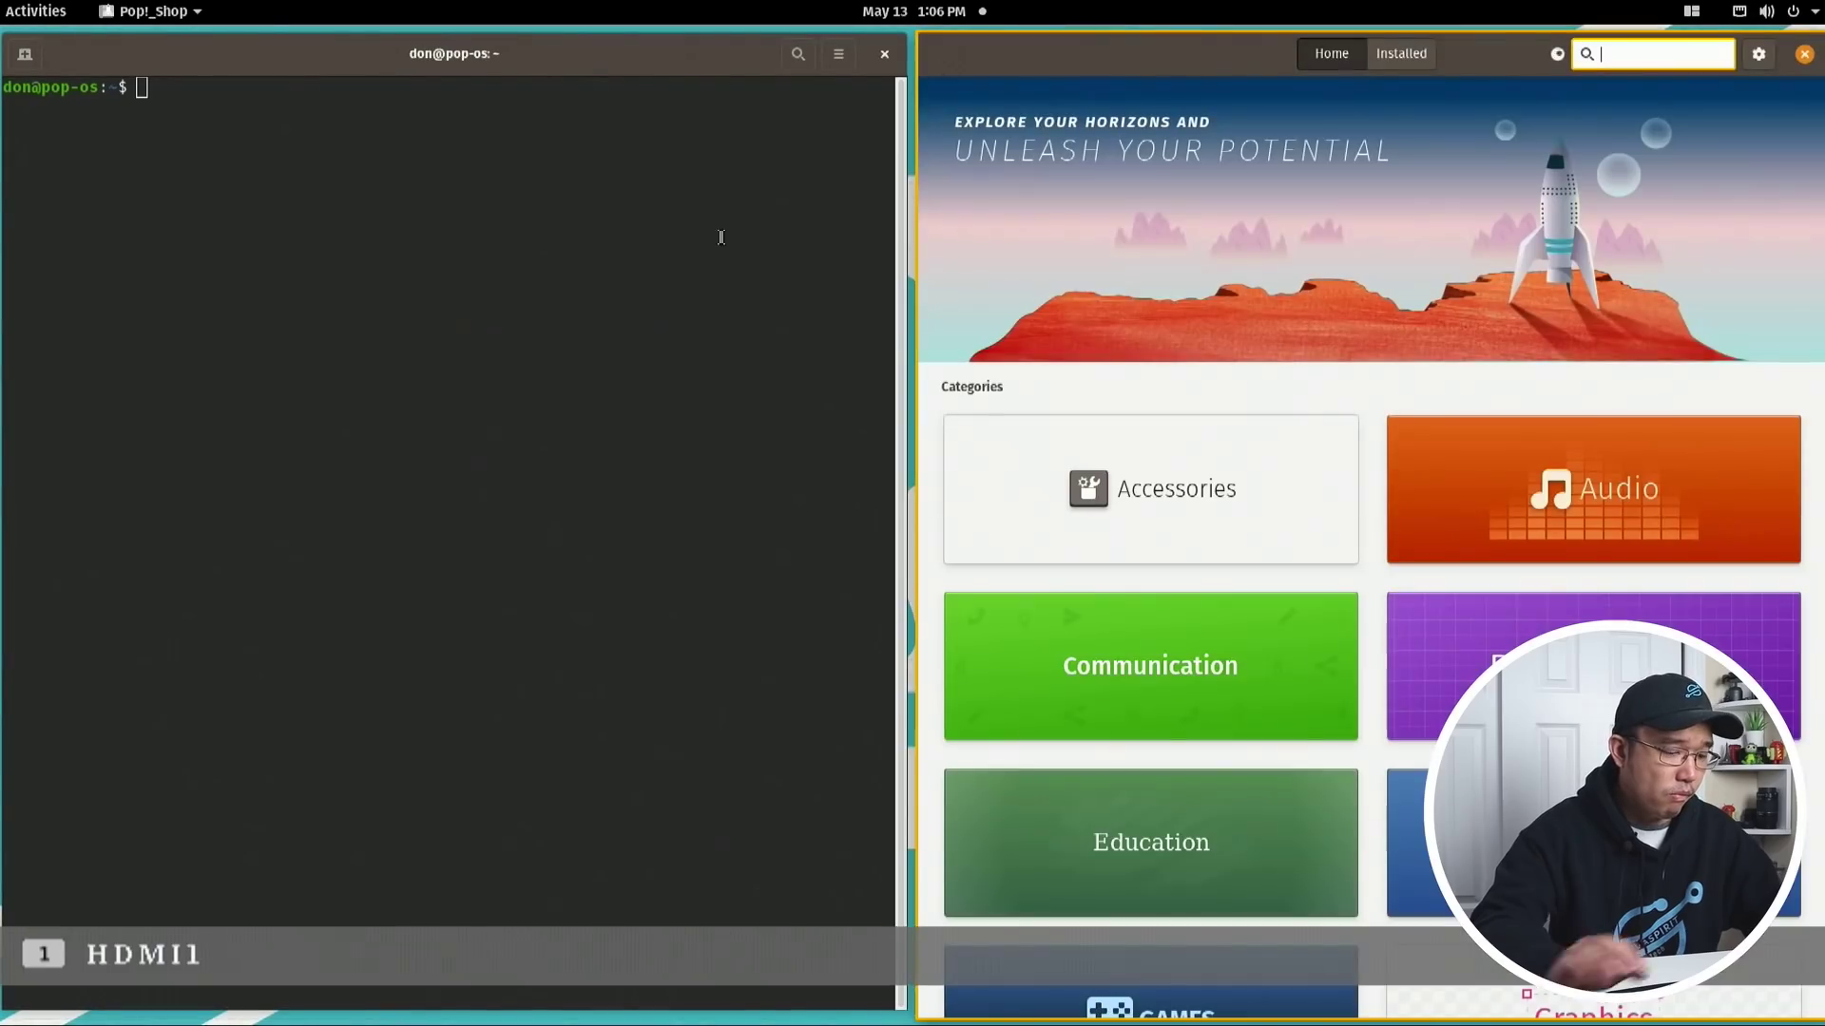
Launch Text Editor from a 'text' launcher search into a new tile
{"action": "key", "text": "super"}
{"action": "type", "text": "text"}
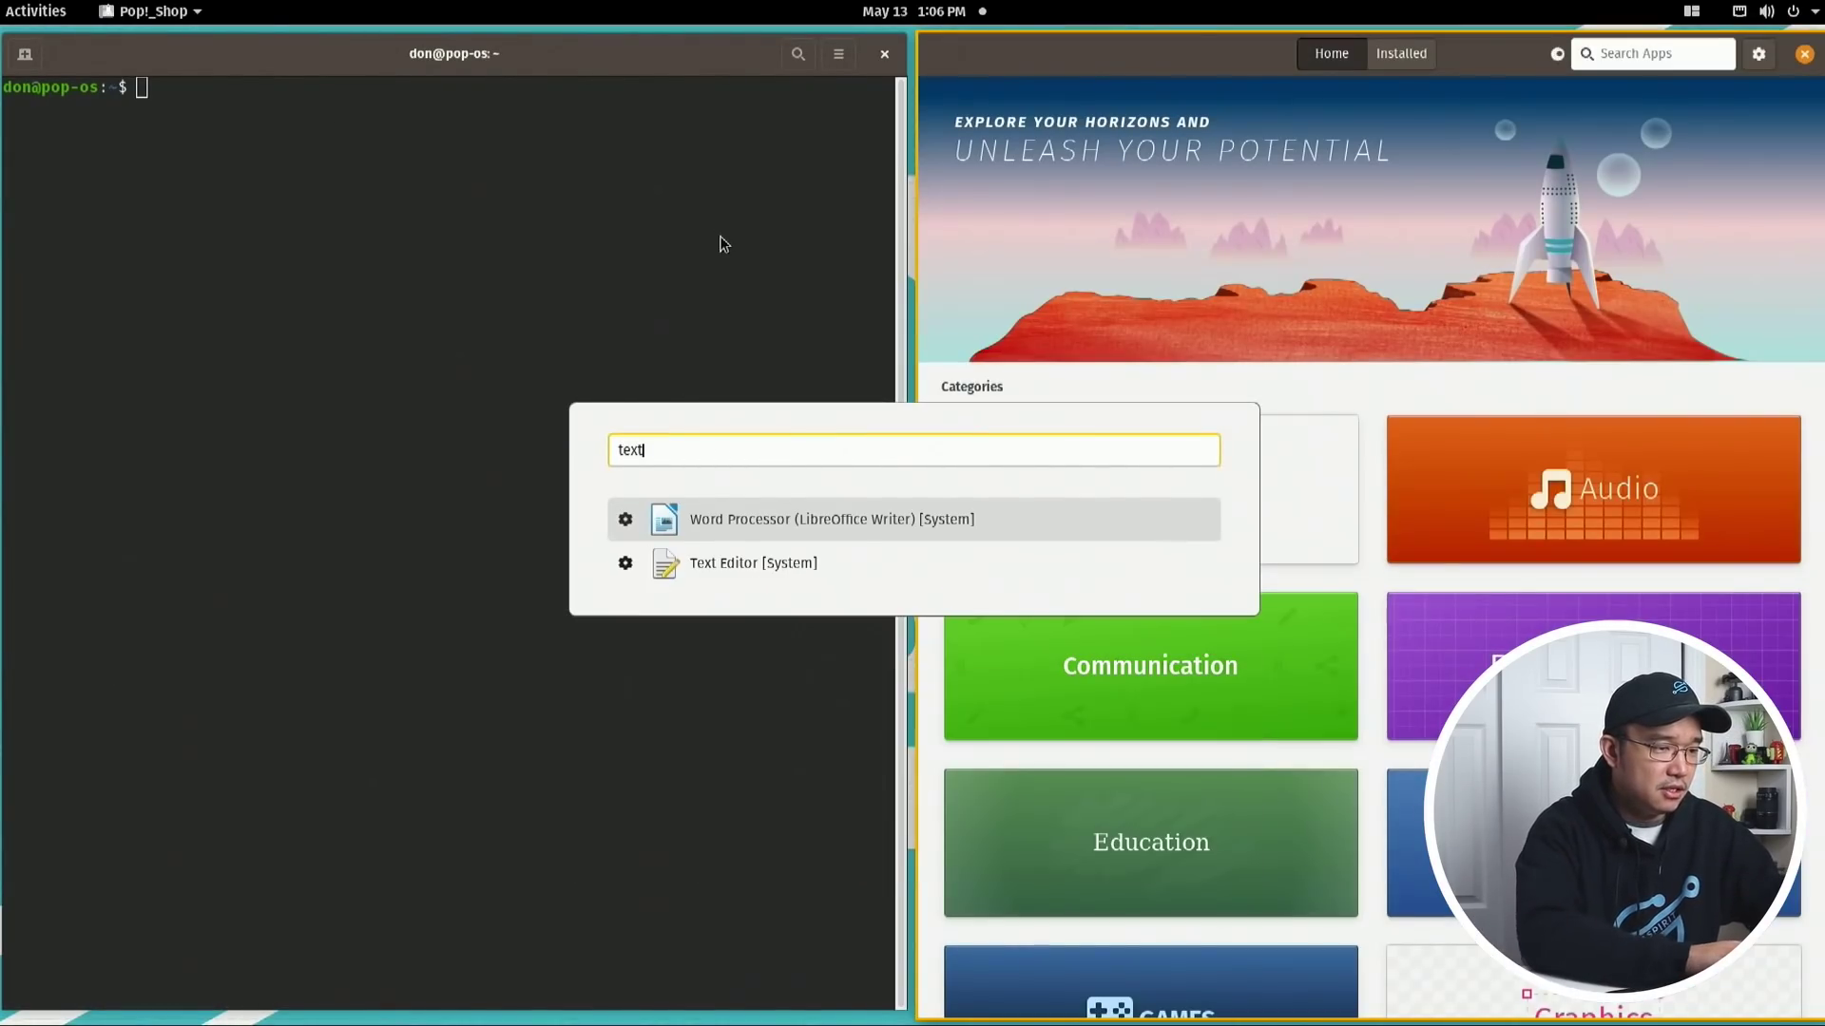
{"action": "key", "text": "Down"}
{"action": "key", "text": "Return"}
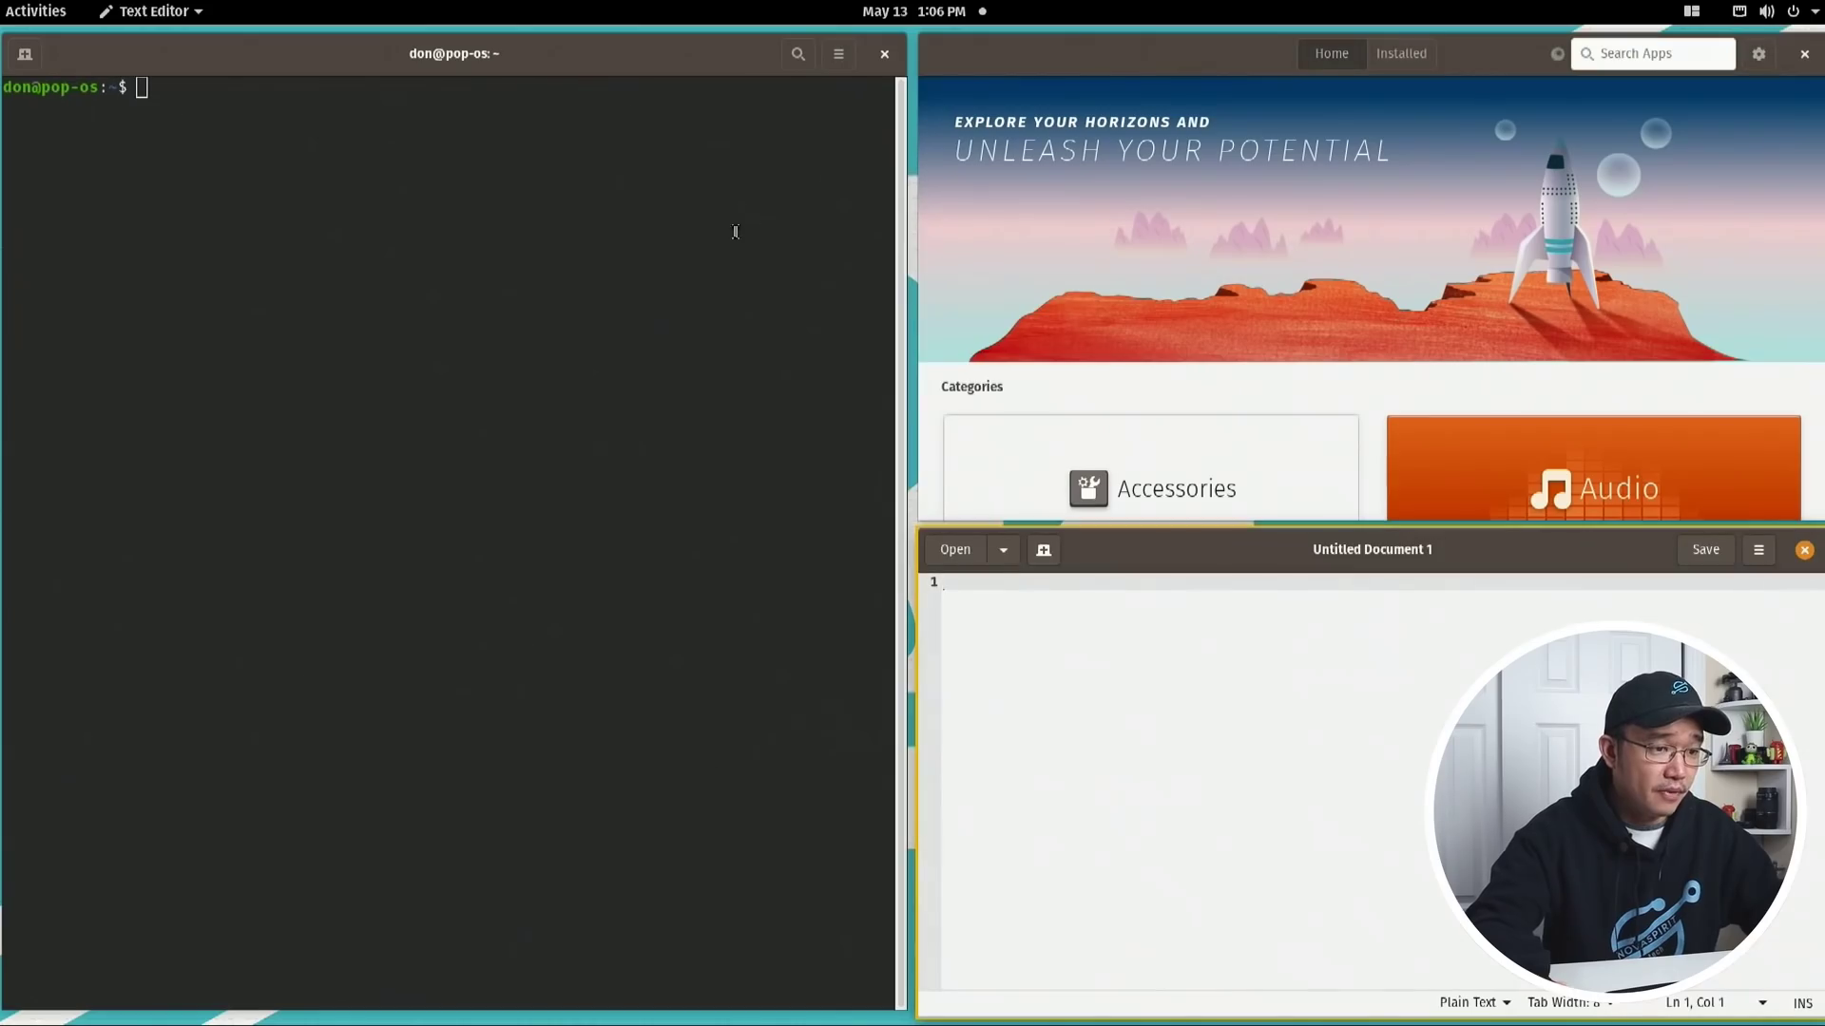
Open View All from the tiling menu, float it with Super+G, and enlarge it to two columns
{"action": "left_click", "coordinate": [1691, 10]}
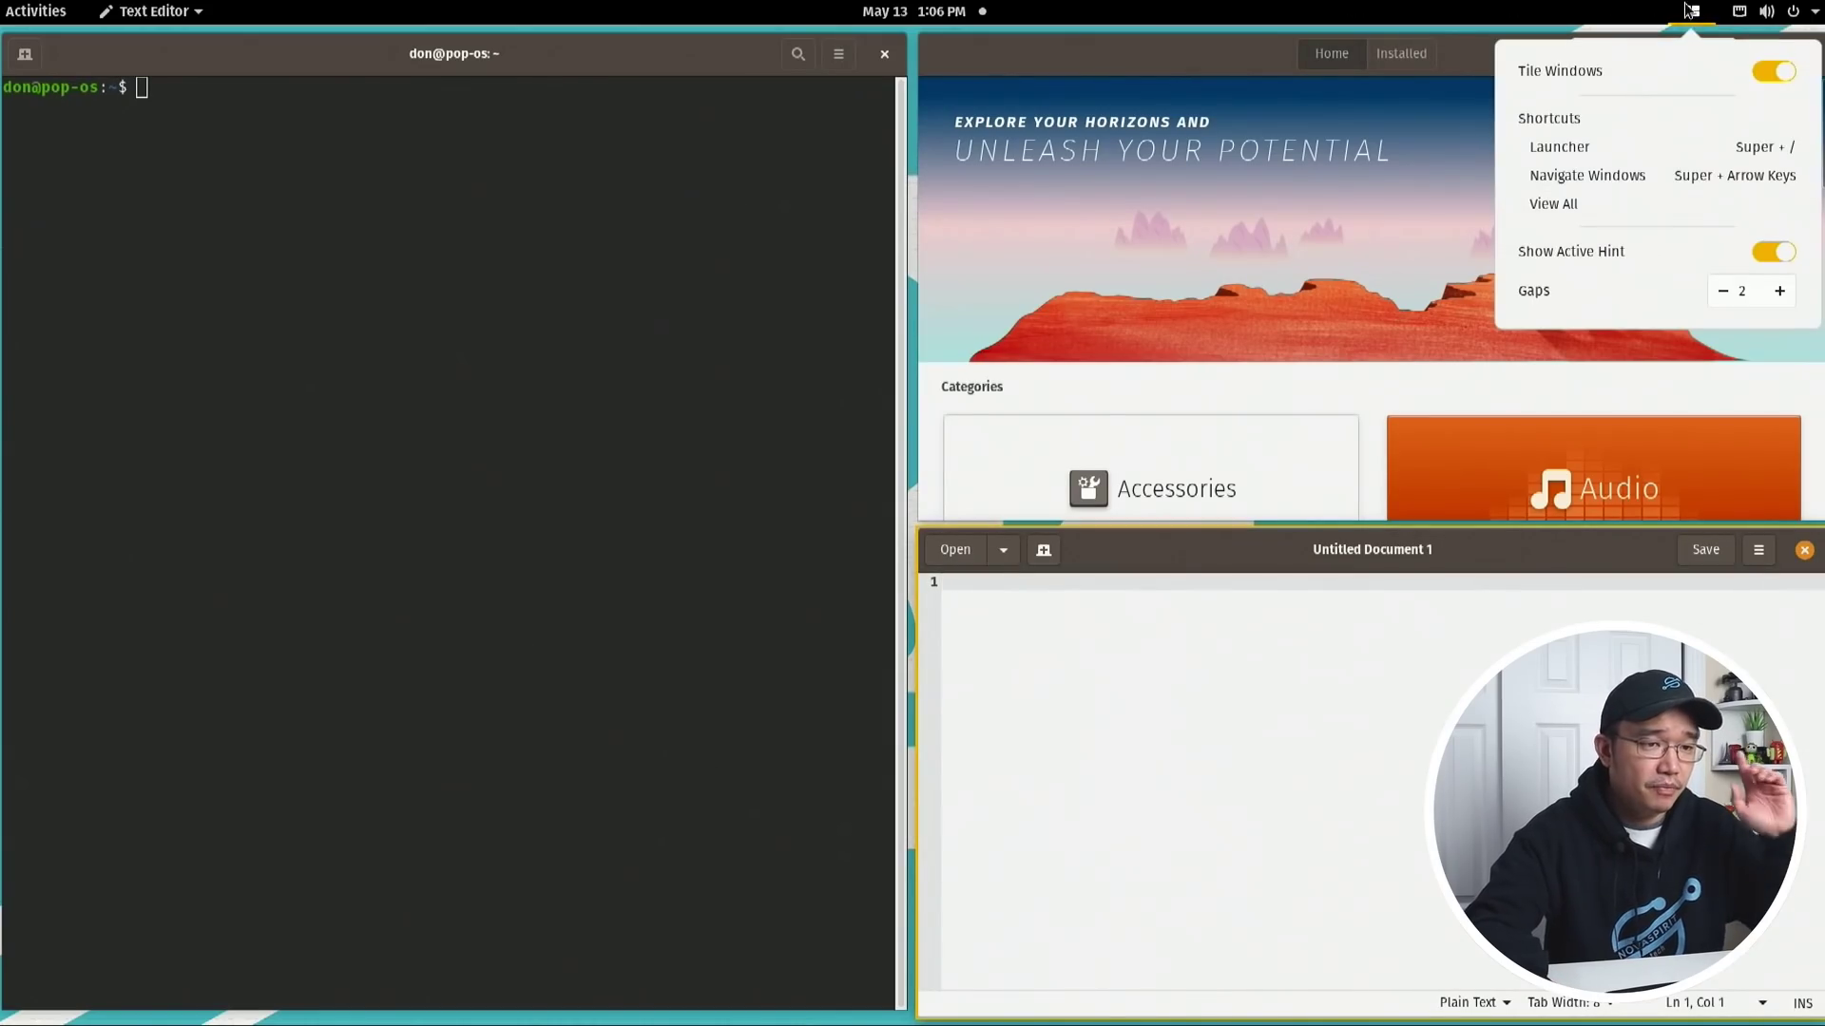
{"action": "left_click", "coordinate": [1627, 202]}
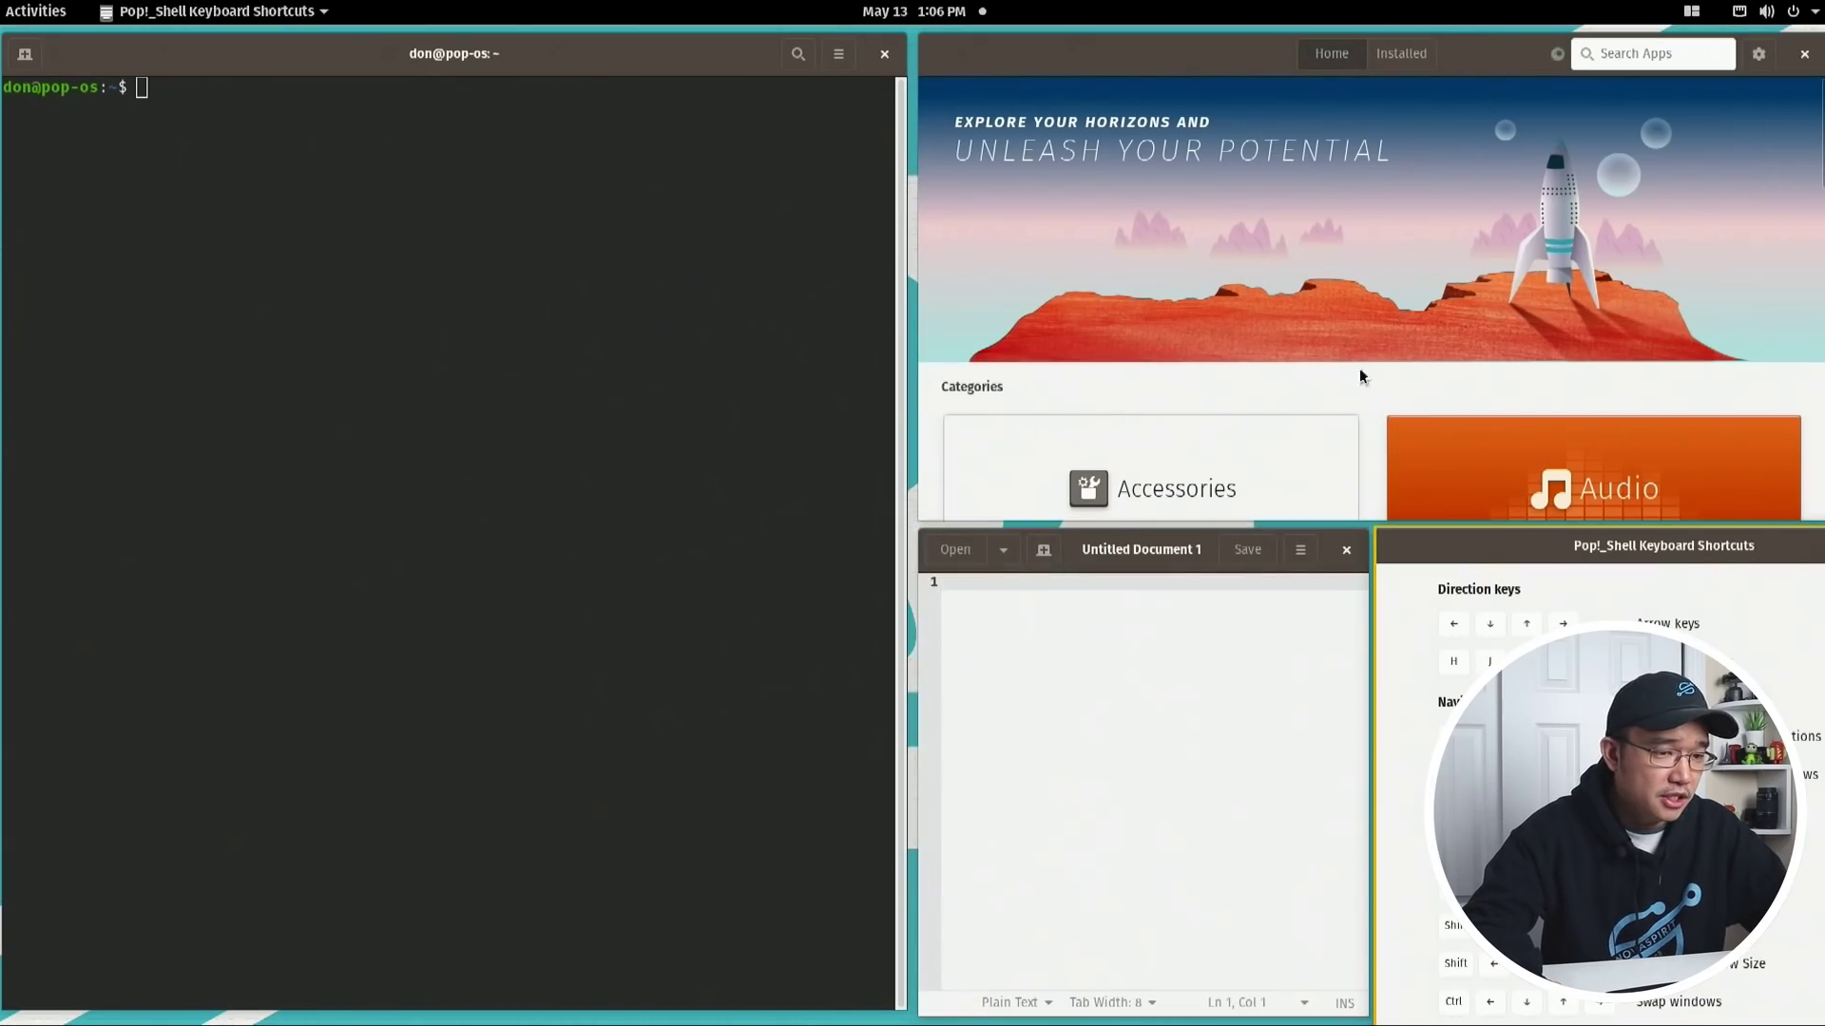
{"action": "key", "text": "super+g"}
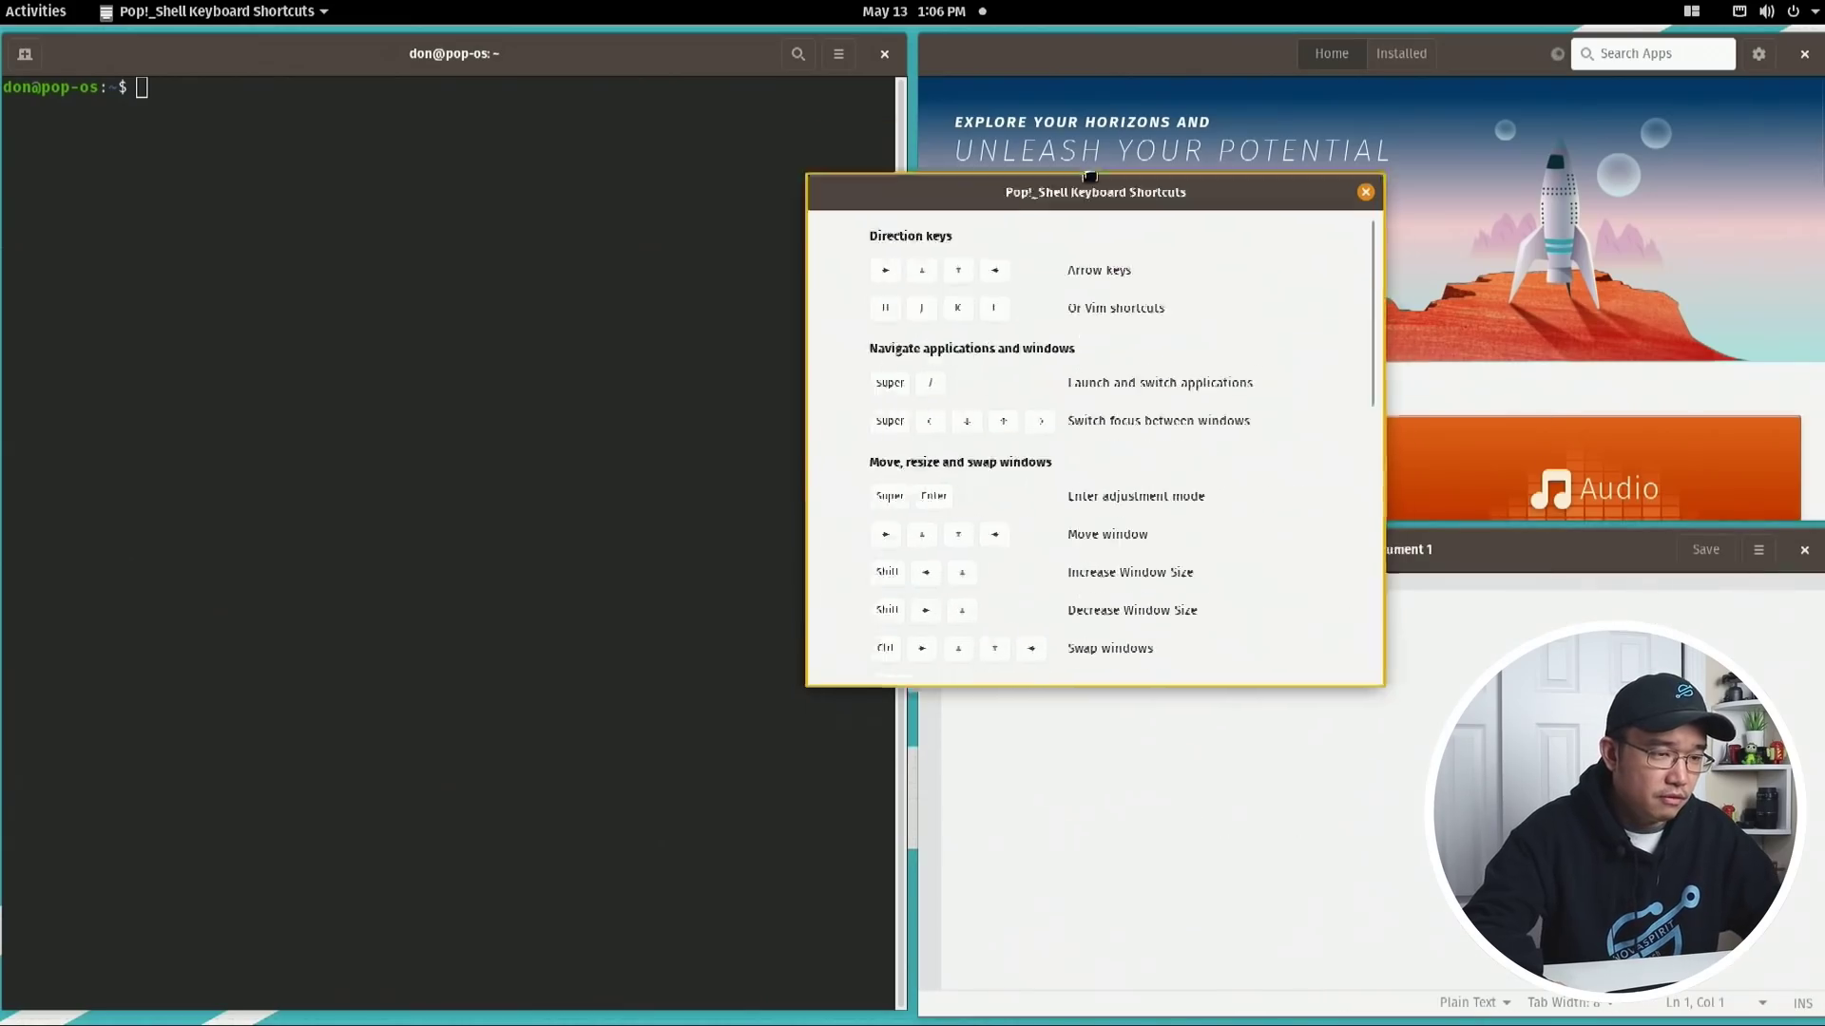
{"action": "left_click_drag", "start_coordinate": [818, 636], "coordinate": [307, 875]}
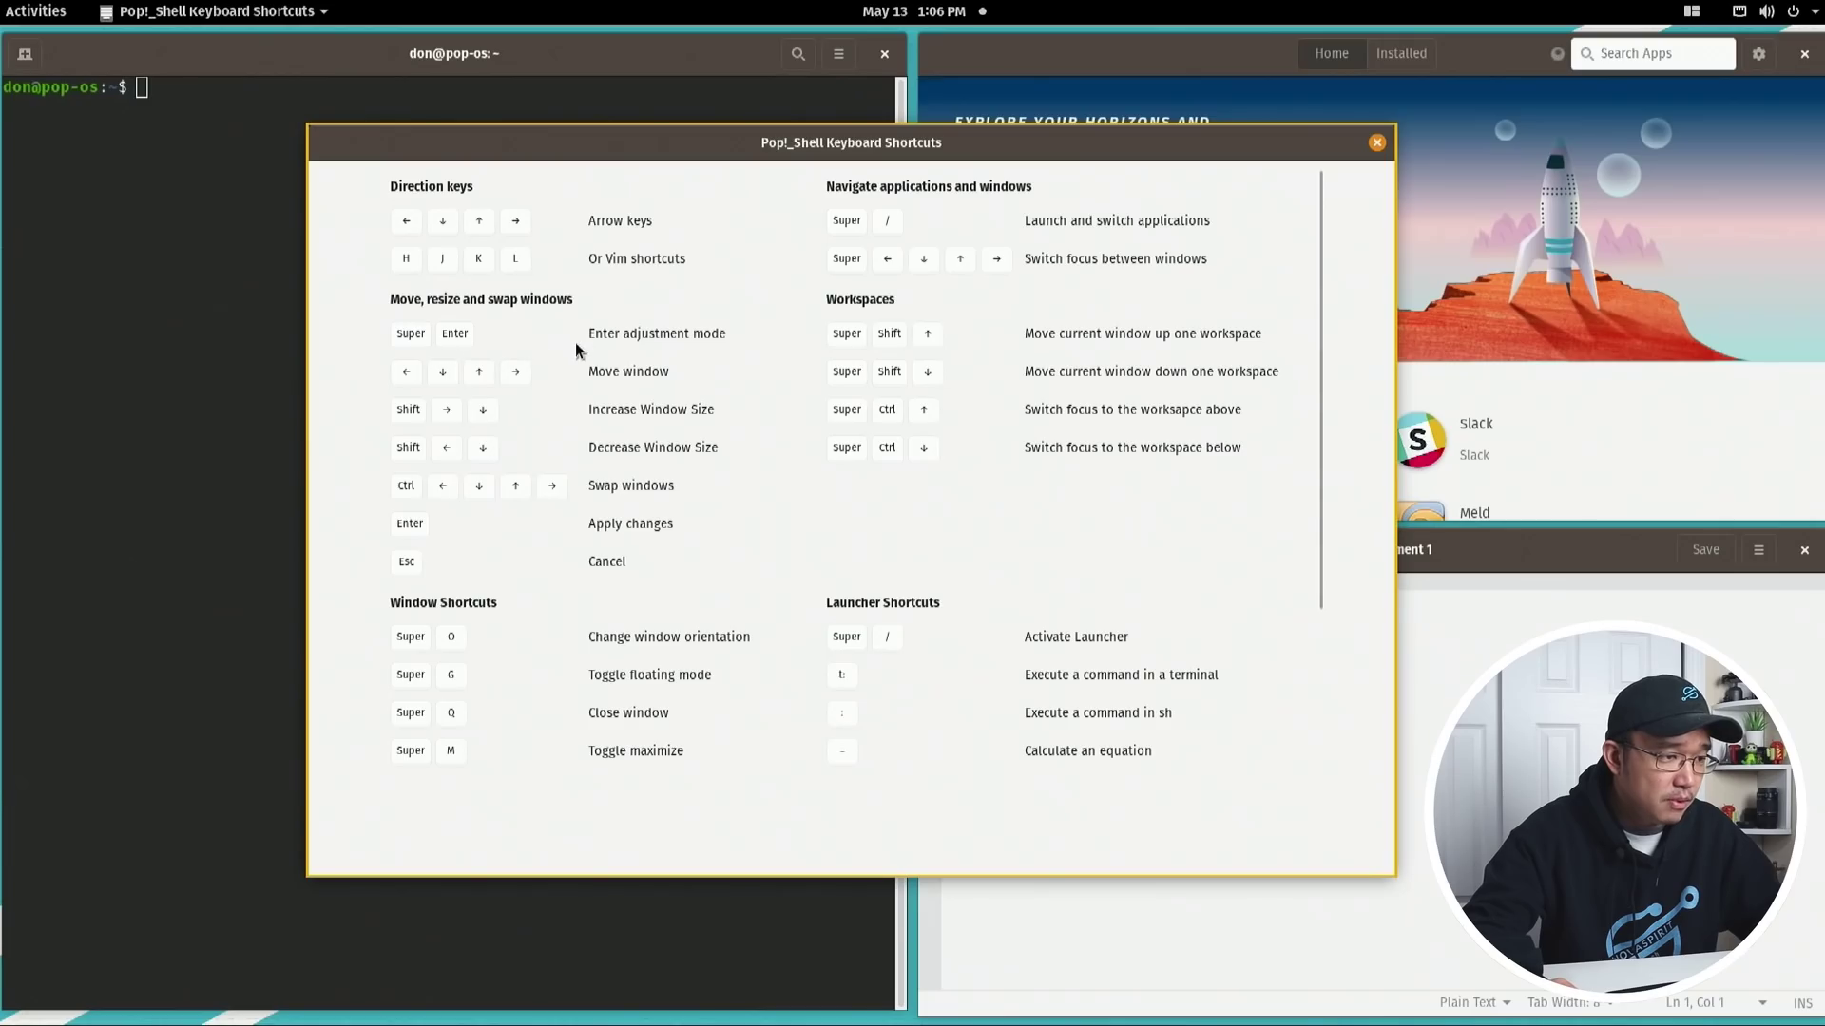
{"action": "left_click", "coordinate": [149, 464]}
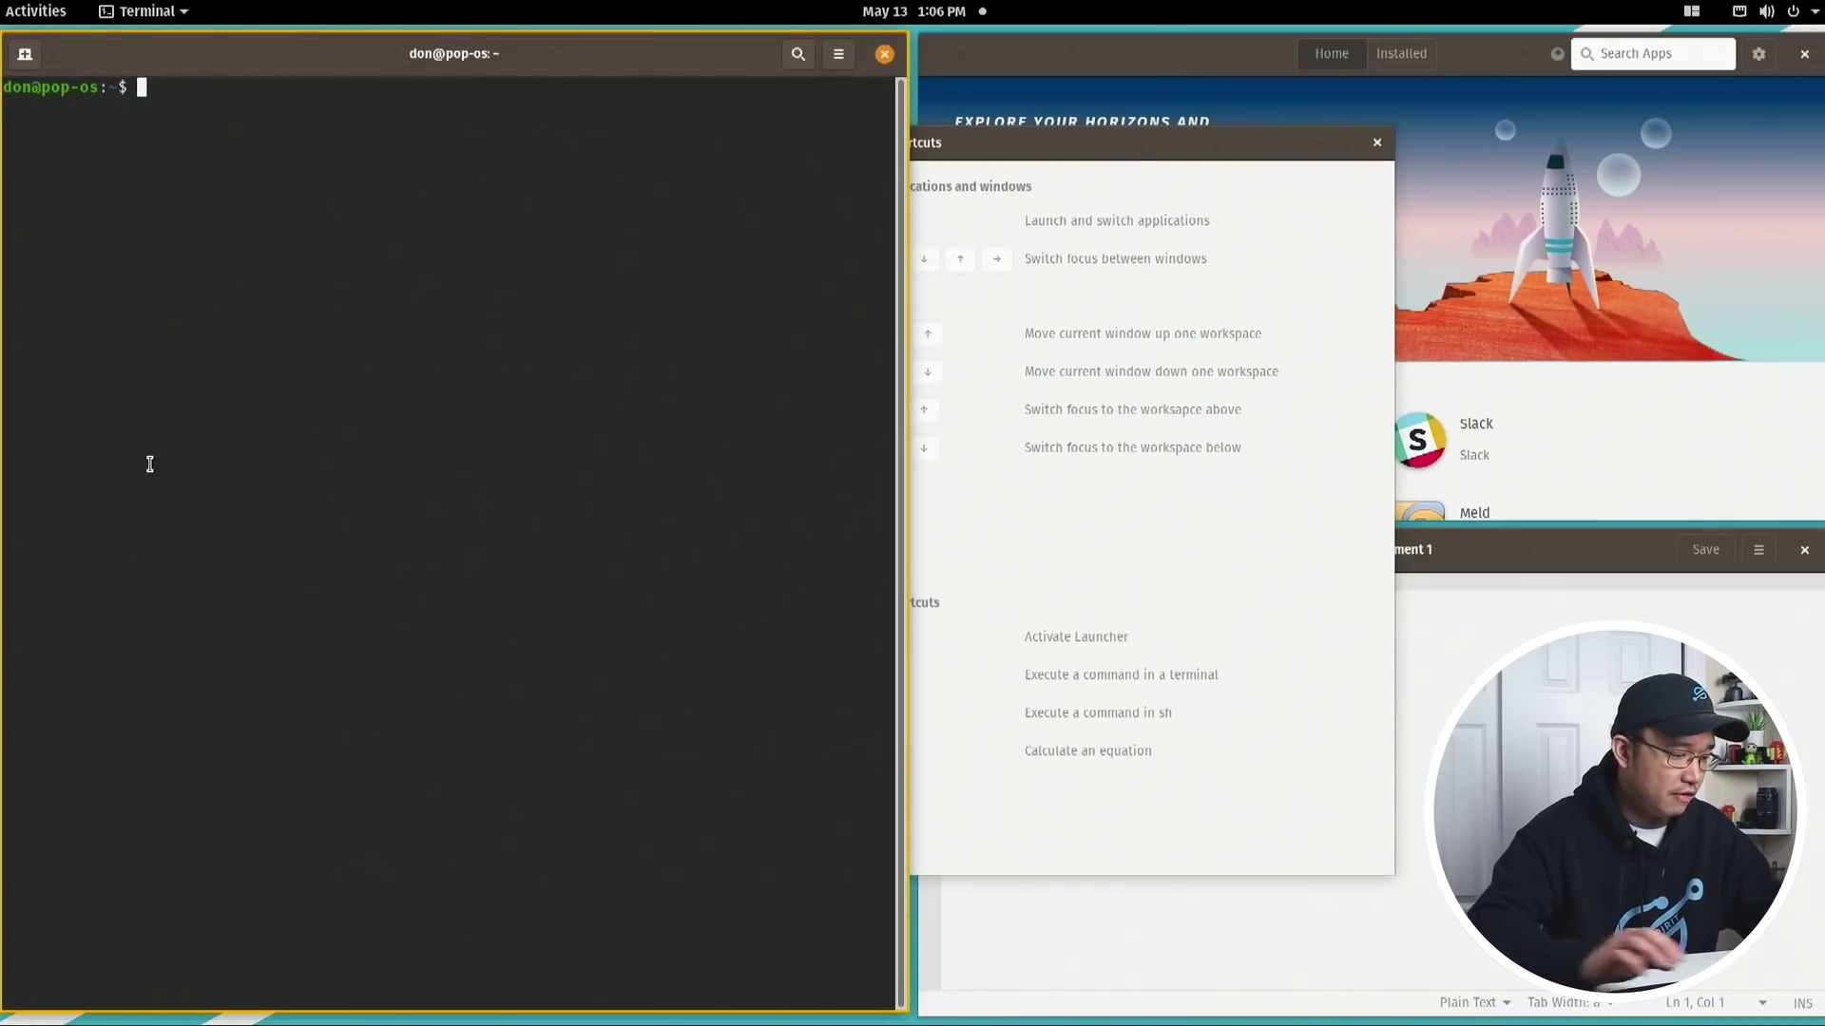
{"action": "key", "text": "super+Return"}
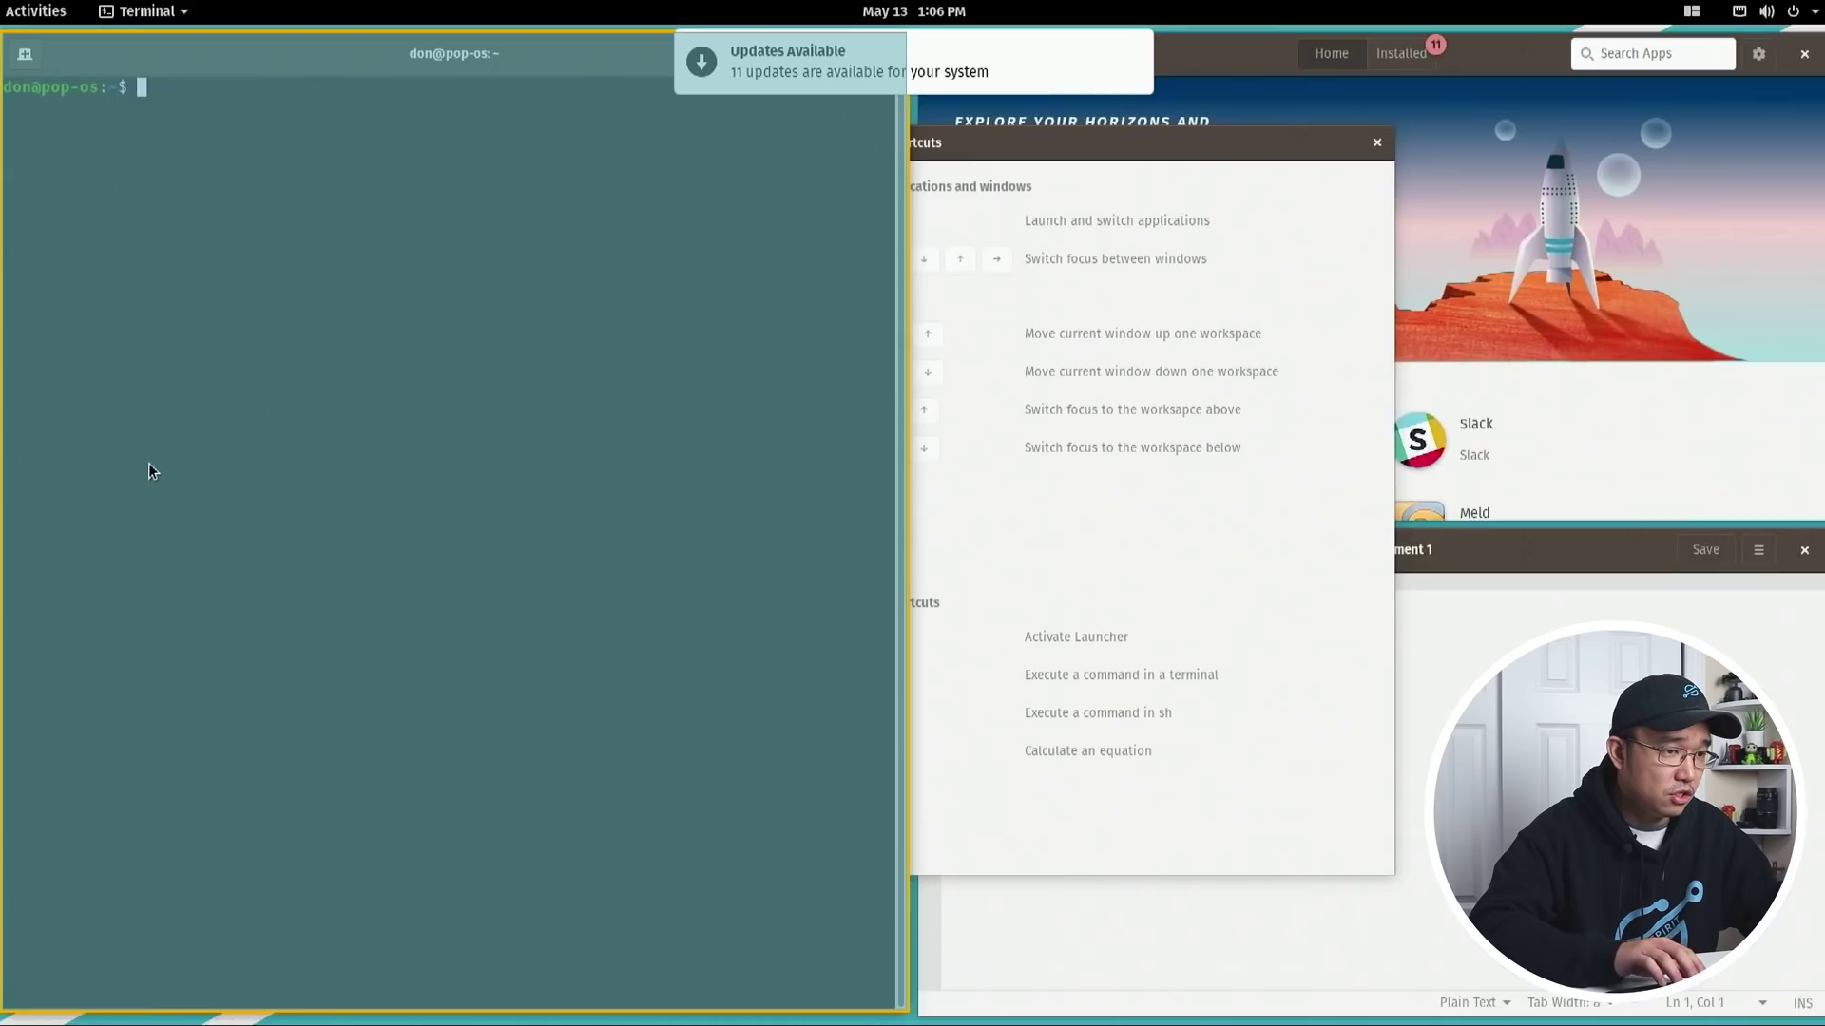
{"action": "key", "text": "Down"}
{"action": "key", "text": "Up"}
{"action": "key", "text": "Right"}
{"action": "key", "text": "Down"}
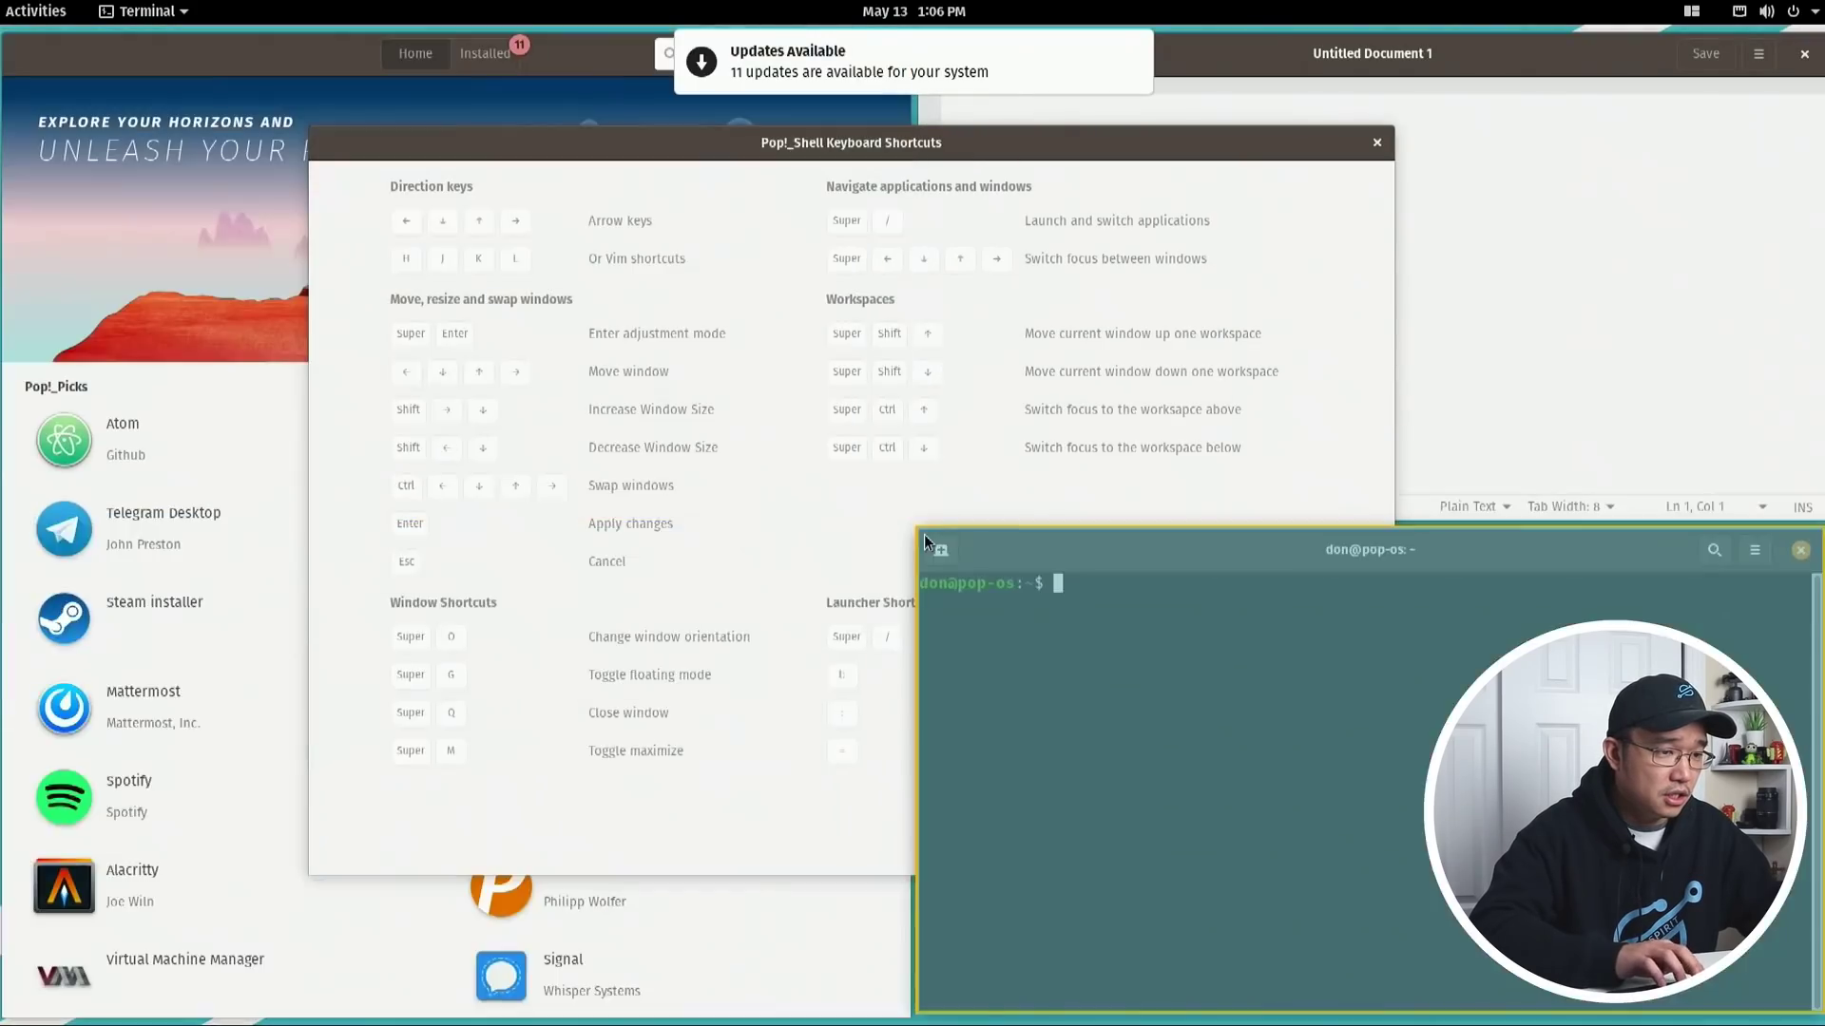
{"action": "key", "text": "Left"}
{"action": "key", "text": "Up"}
{"action": "key", "text": "Down"}
{"action": "key", "text": "Return"}
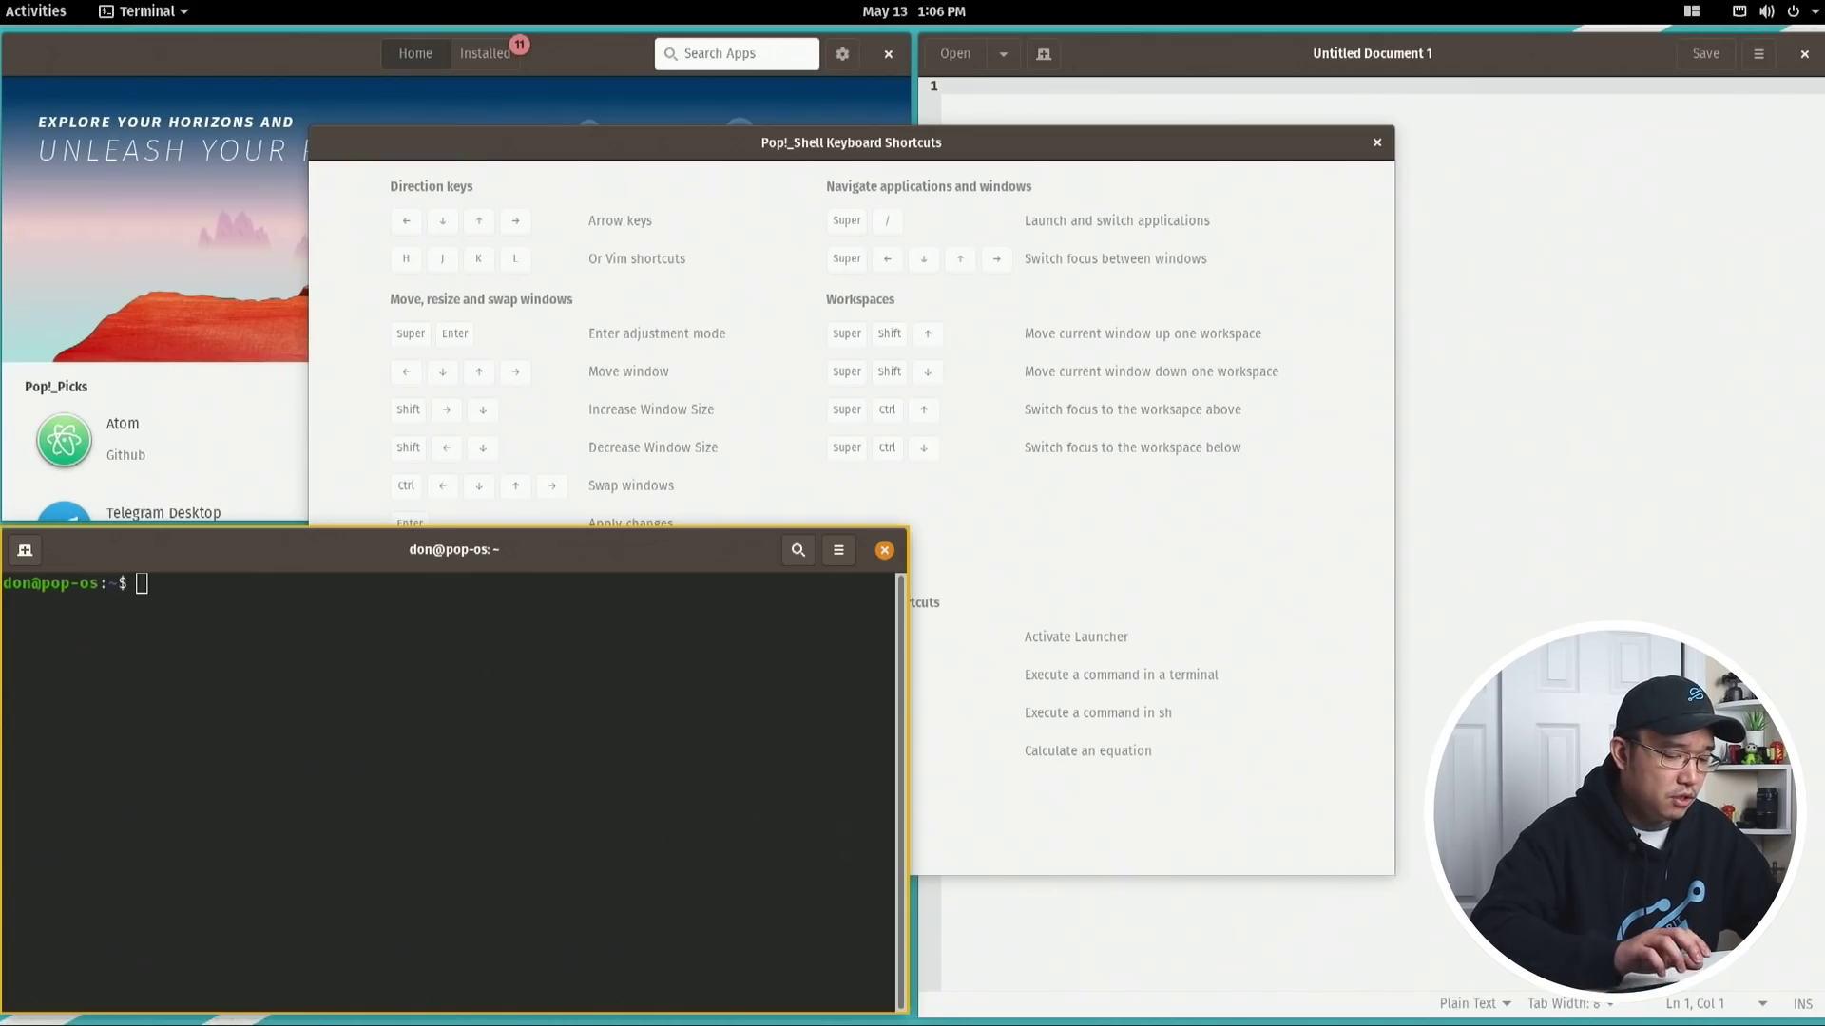
{"action": "key", "text": "super+Return"}
{"action": "key", "text": "shift+Left"}
{"action": "key", "text": "shift+Left"}
{"action": "key", "text": "shift+Left"}
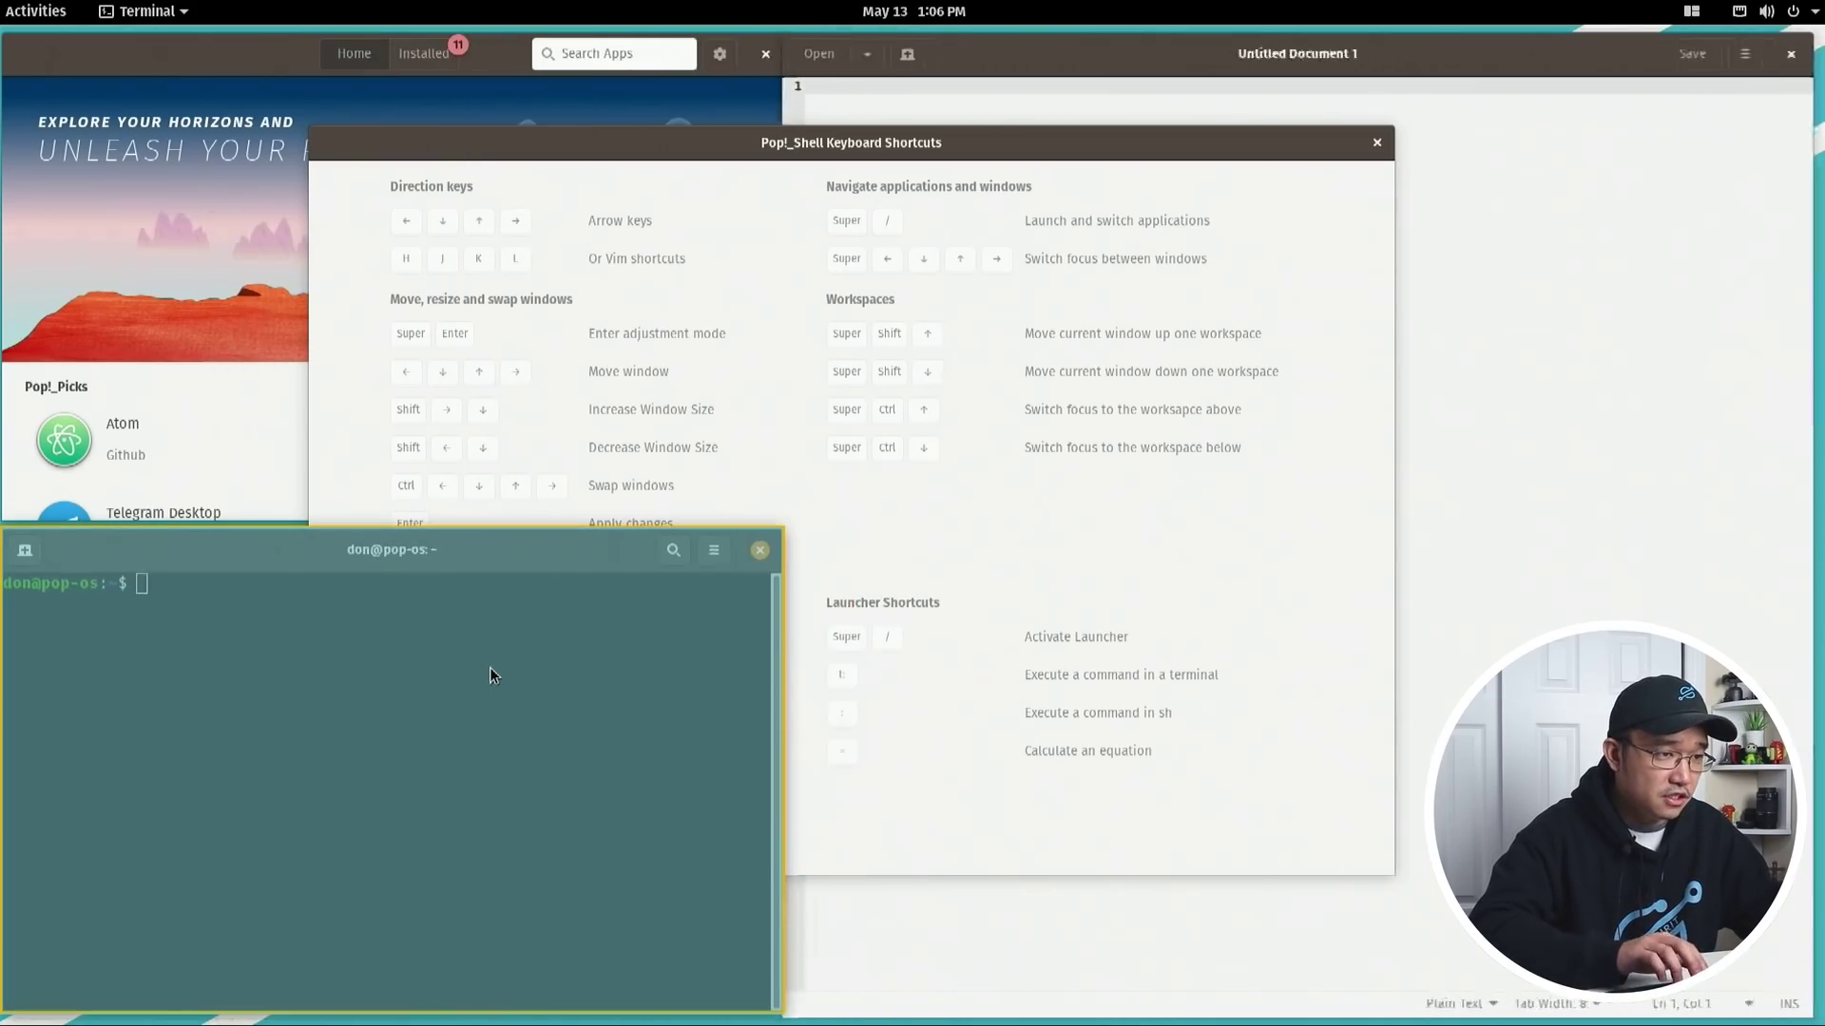
{"action": "key", "text": "shift+Right"}
{"action": "key", "text": "shift+Right"}
{"action": "key", "text": "shift+Right"}
{"action": "key", "text": "shift+Right"}
{"action": "key", "text": "shift+Right"}
{"action": "key", "text": "shift+Right"}
{"action": "key", "text": "shift+Left"}
{"action": "key", "text": "shift+Left"}
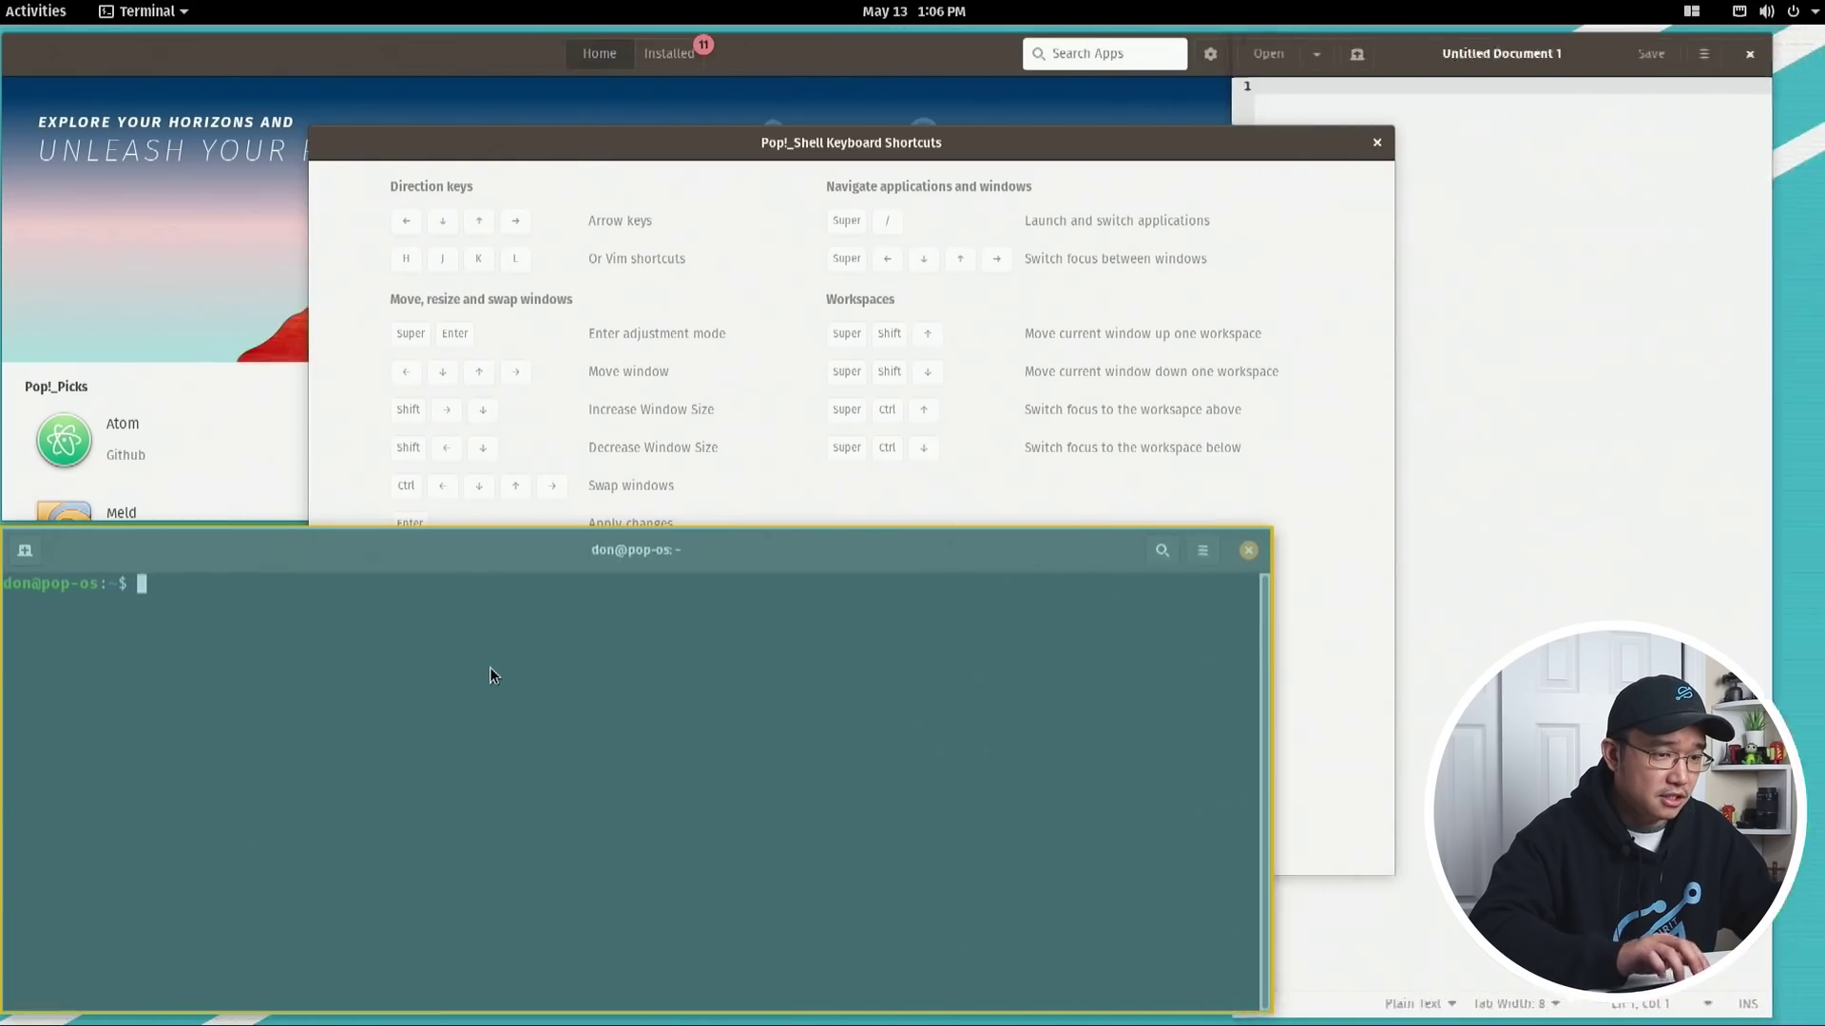
{"action": "key", "text": "shift+Left"}
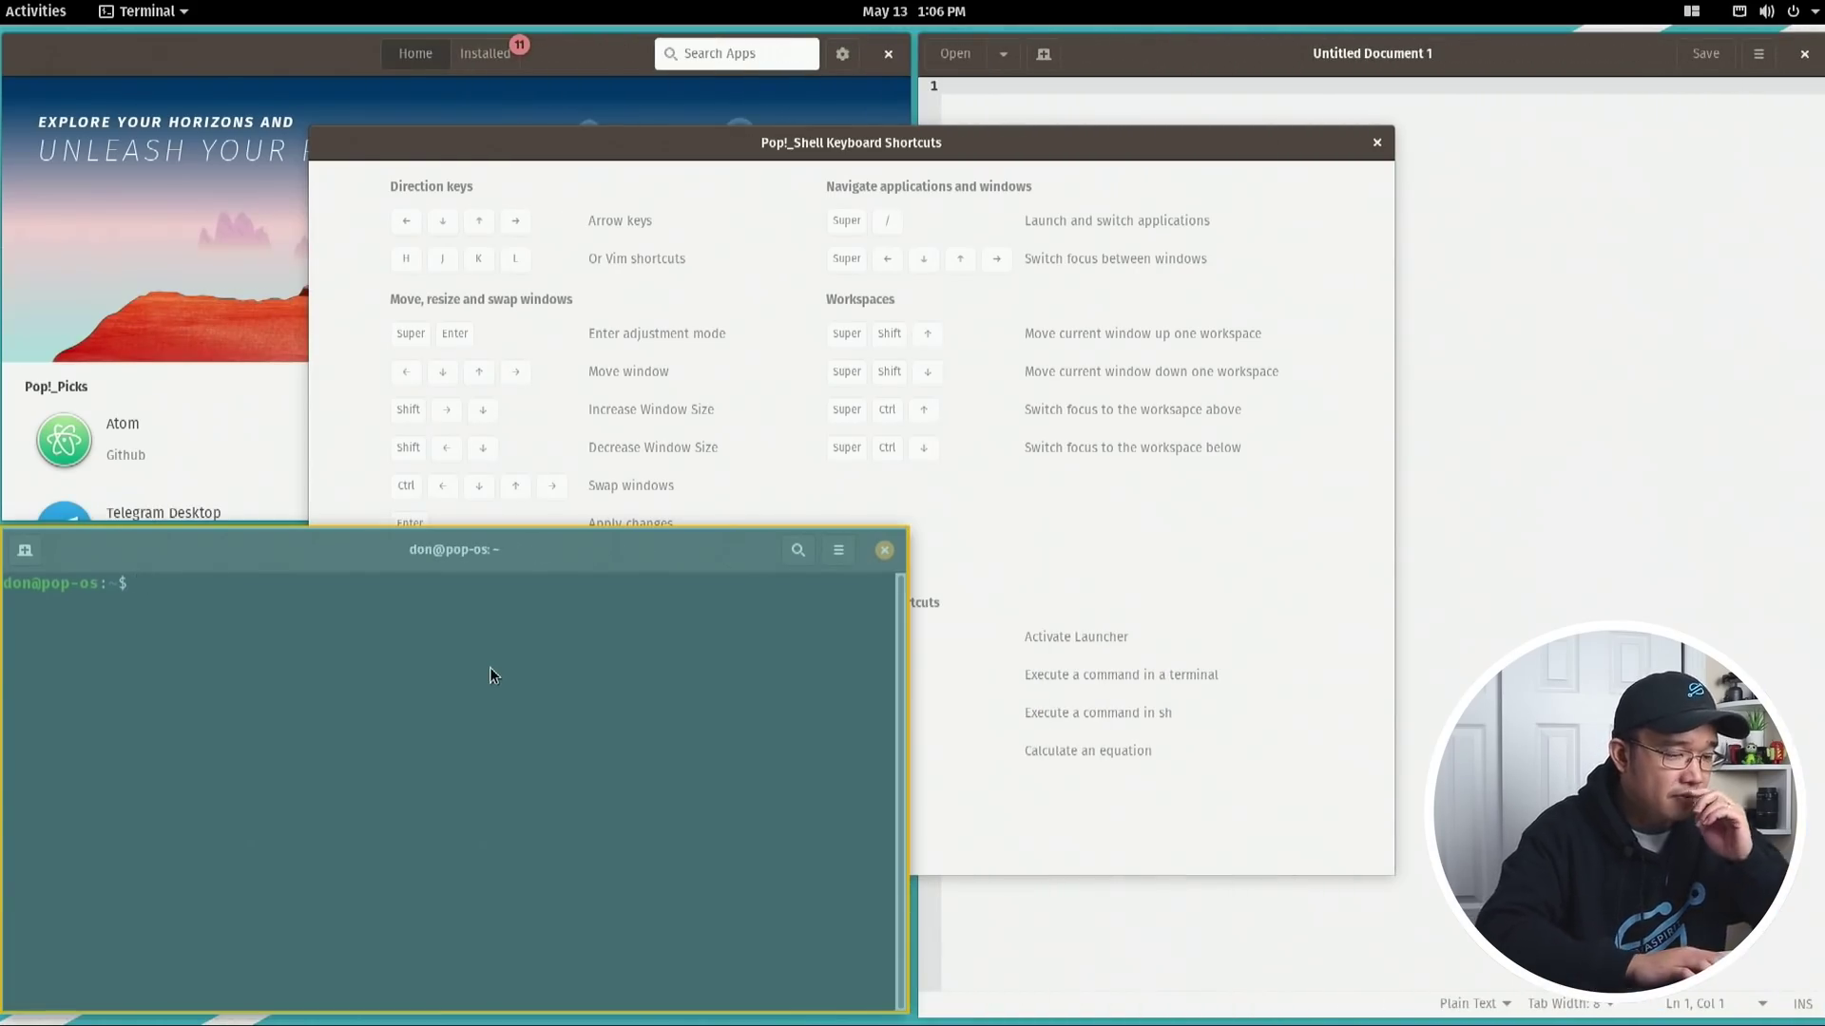
{"action": "key", "text": "Return"}
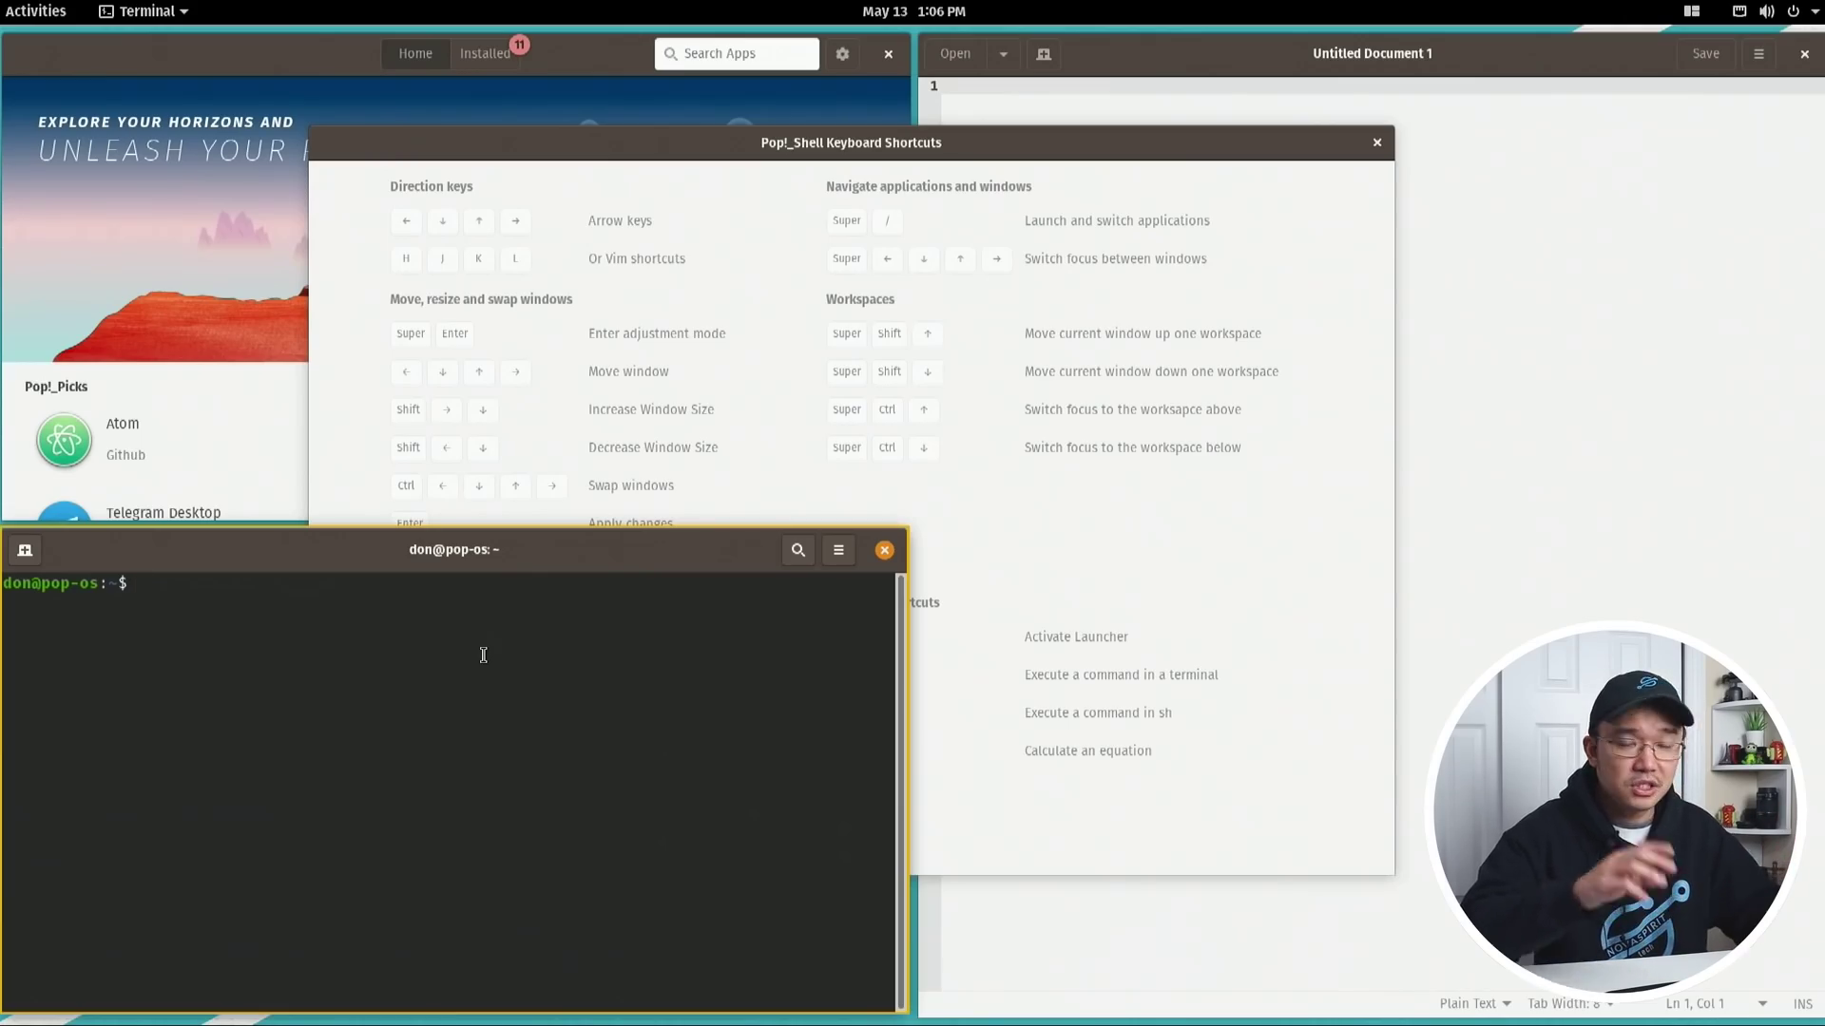
Focus Pop!_Shop with Super+Up, then raise the Keyboard Shortcuts window over the tiles
{"action": "key", "text": "super+Up"}
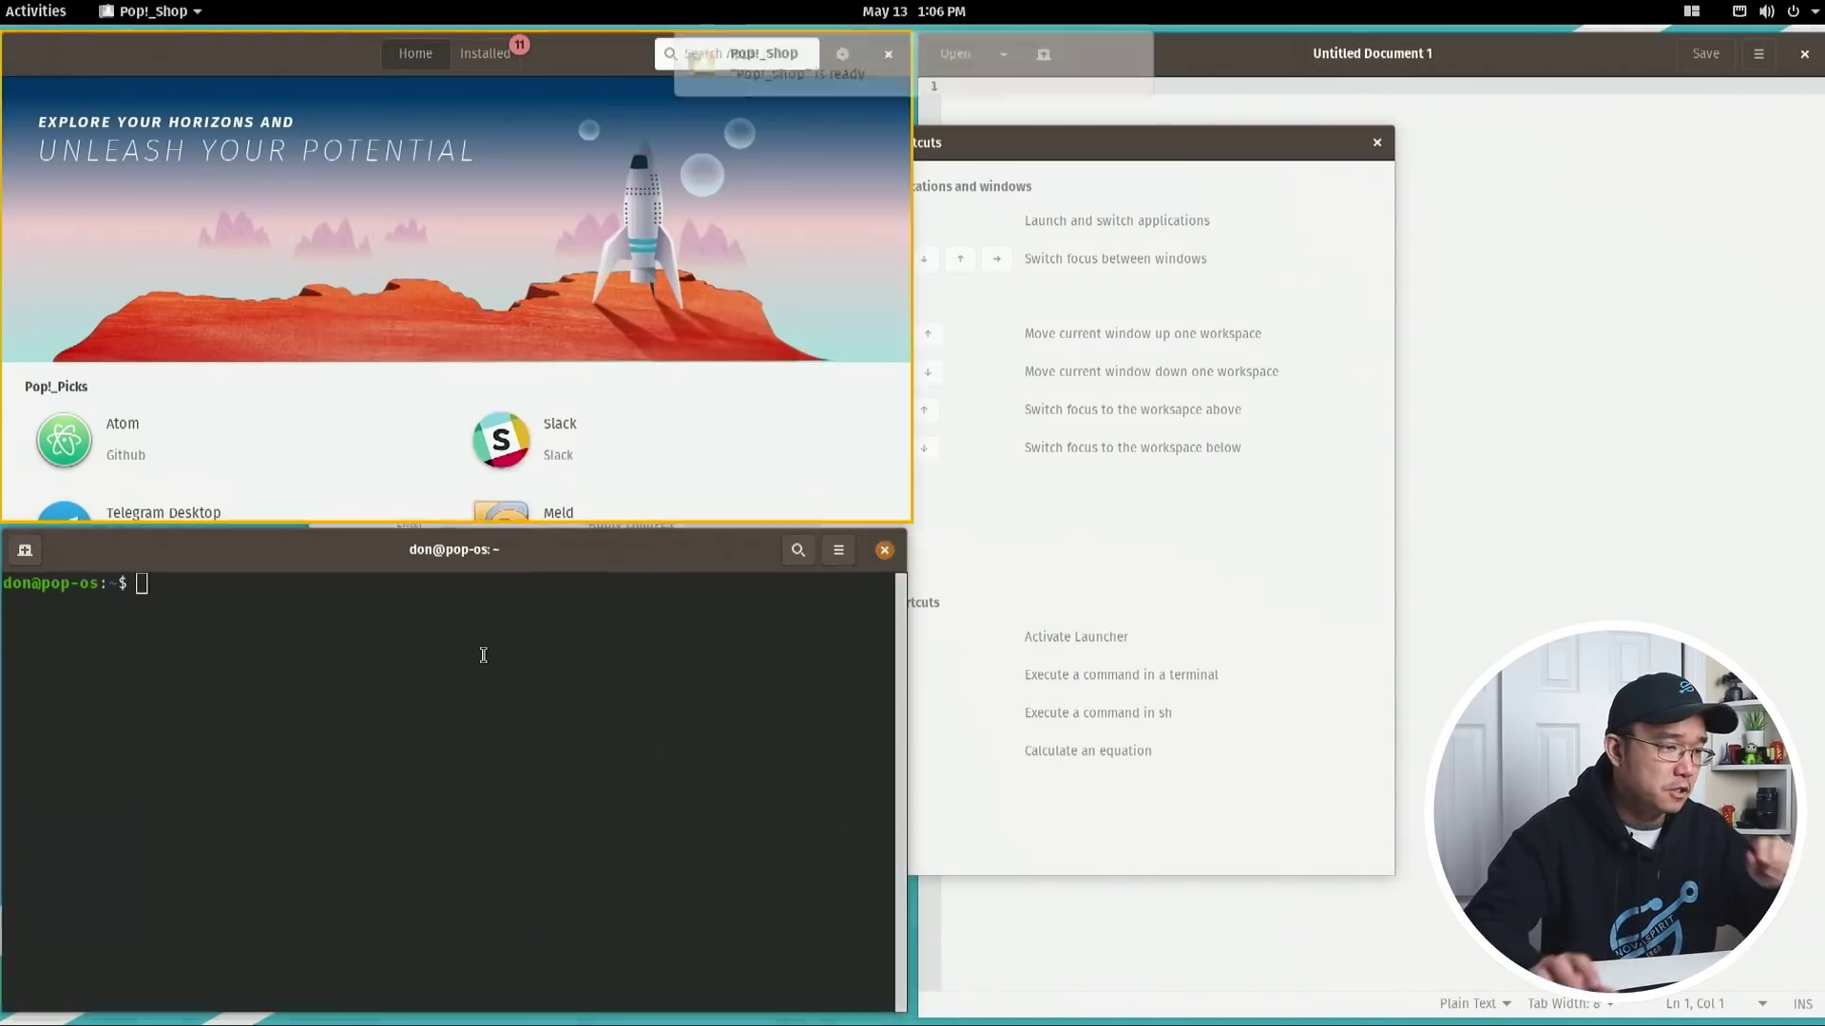
{"action": "left_click", "coordinate": [1191, 566]}
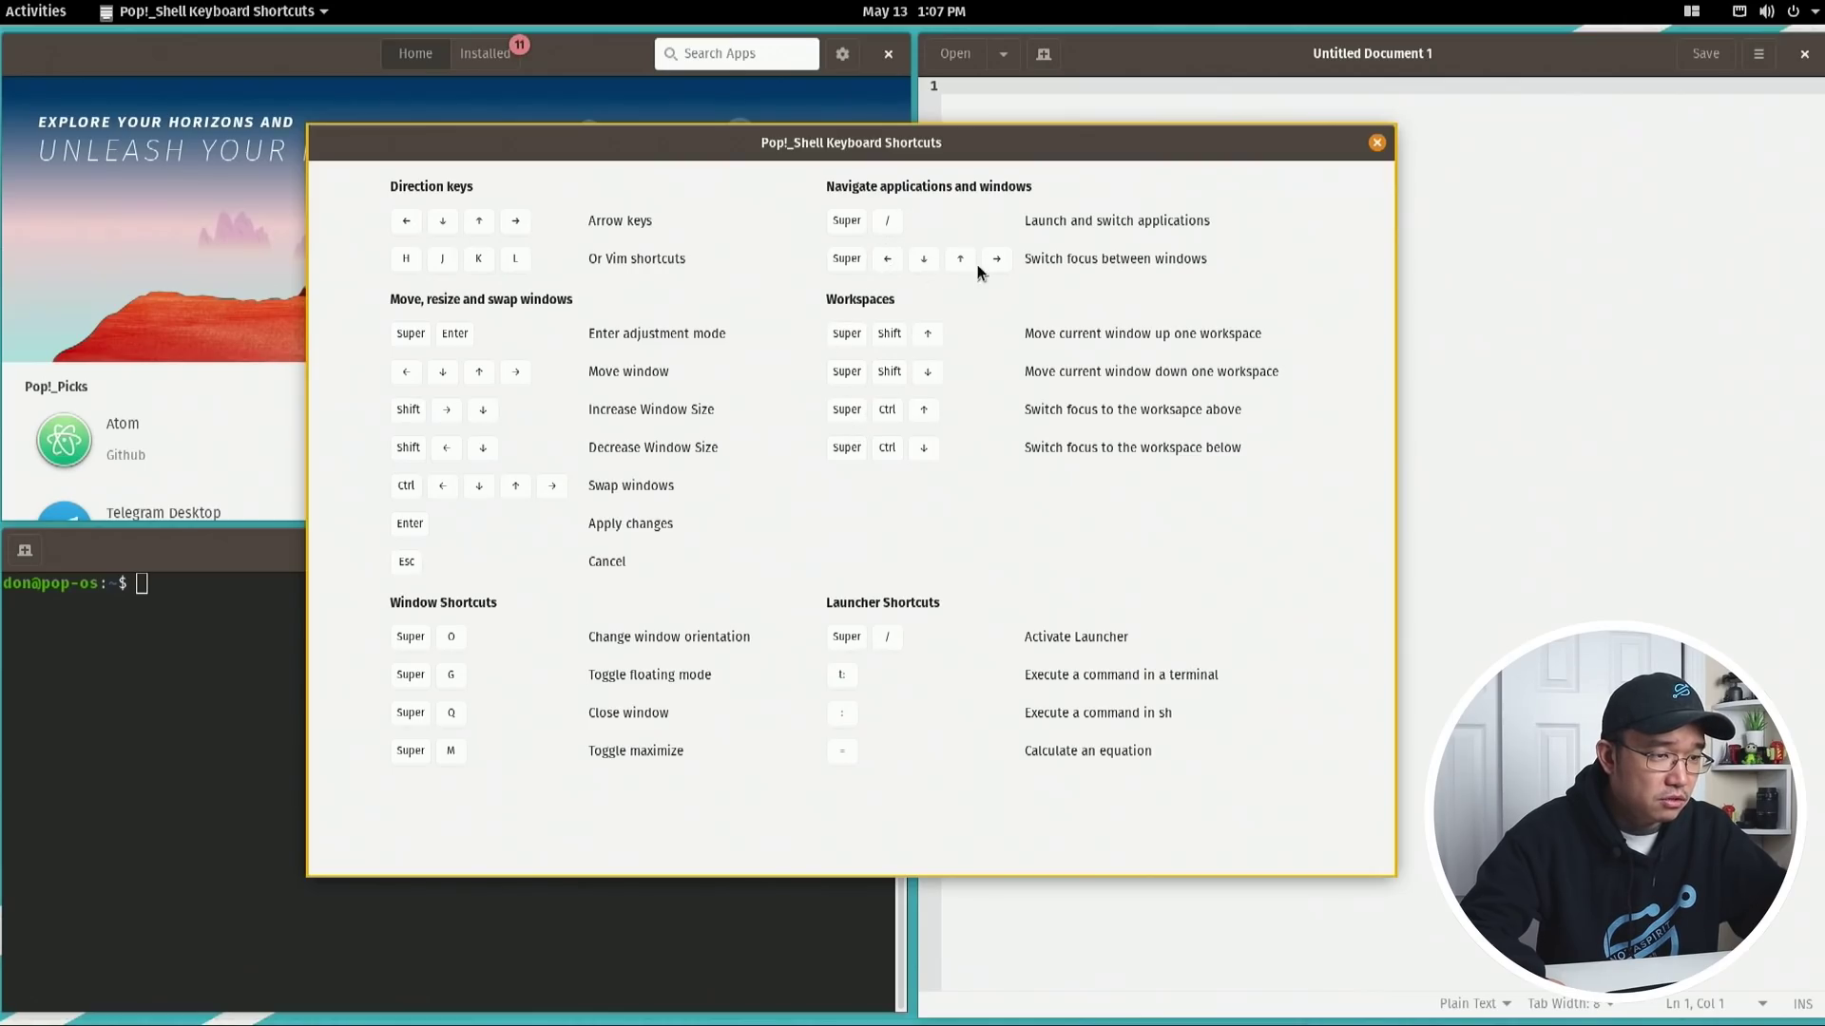
Focus the terminal and nudge its tile right and back in adjustment mode
{"action": "key", "text": "super+Left"}
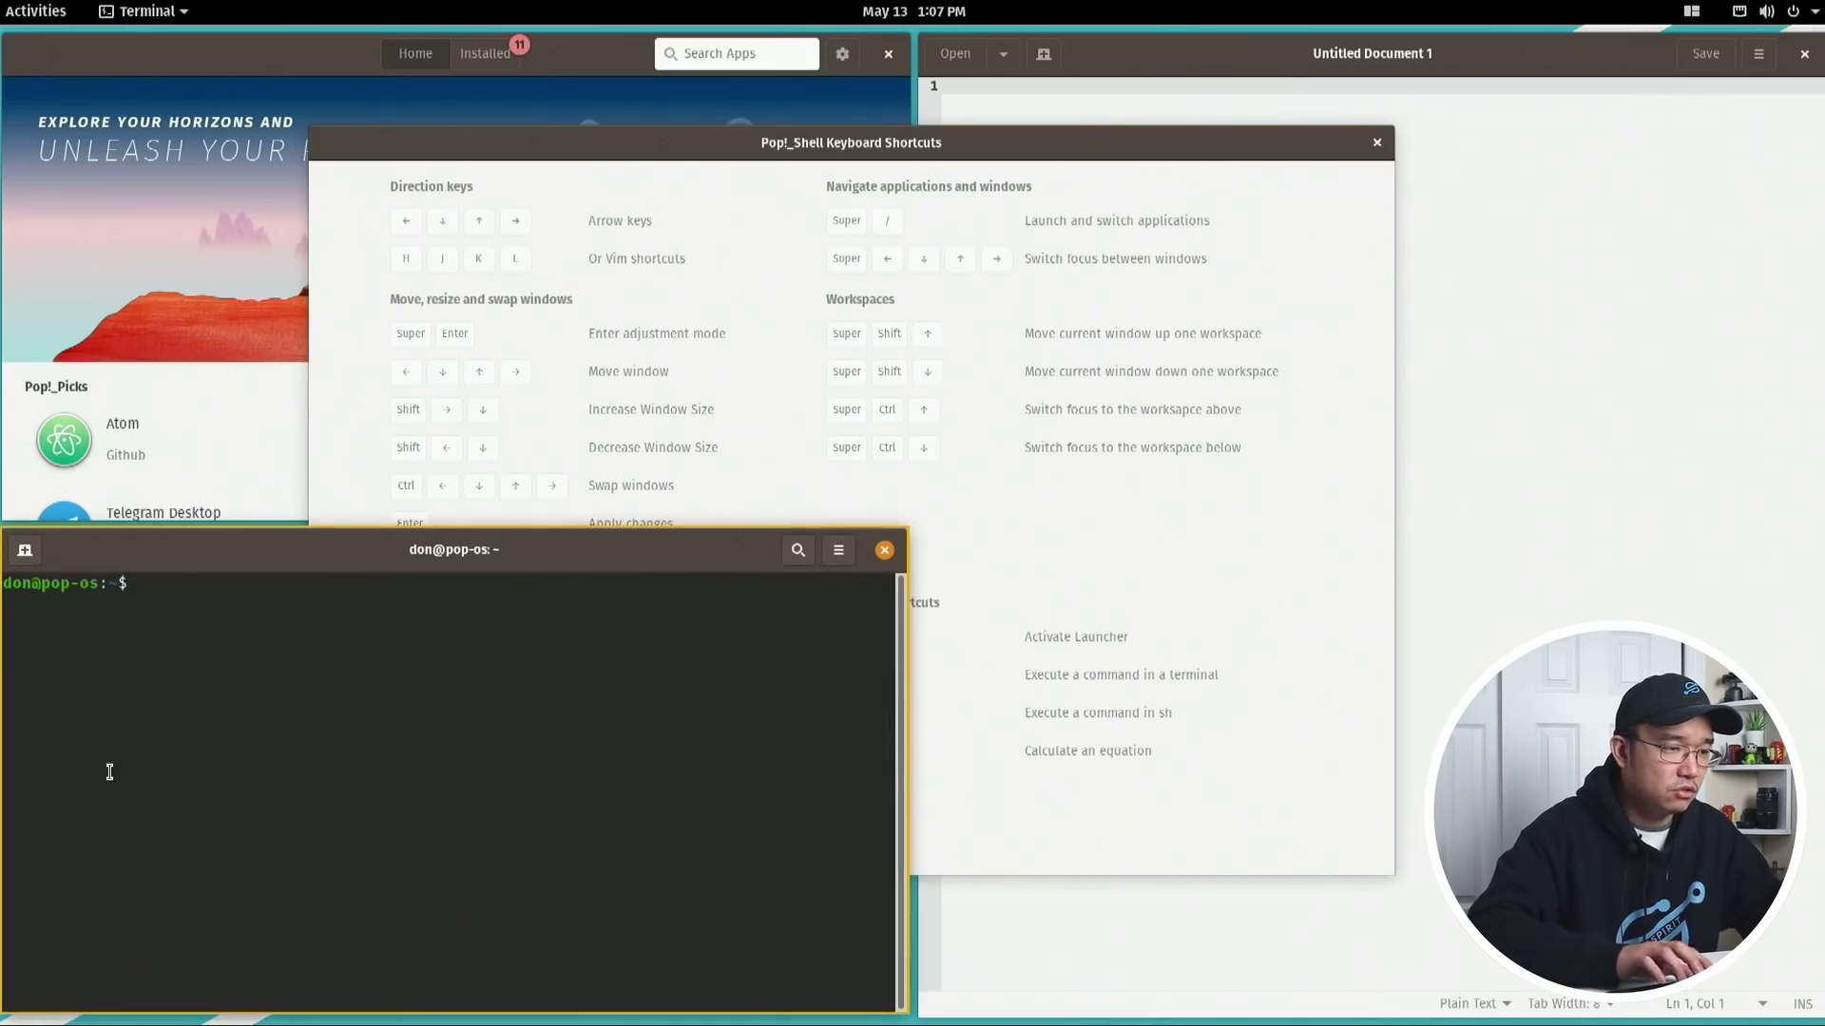
{"action": "key", "text": "super+Right"}
{"action": "key", "text": "super+Left"}
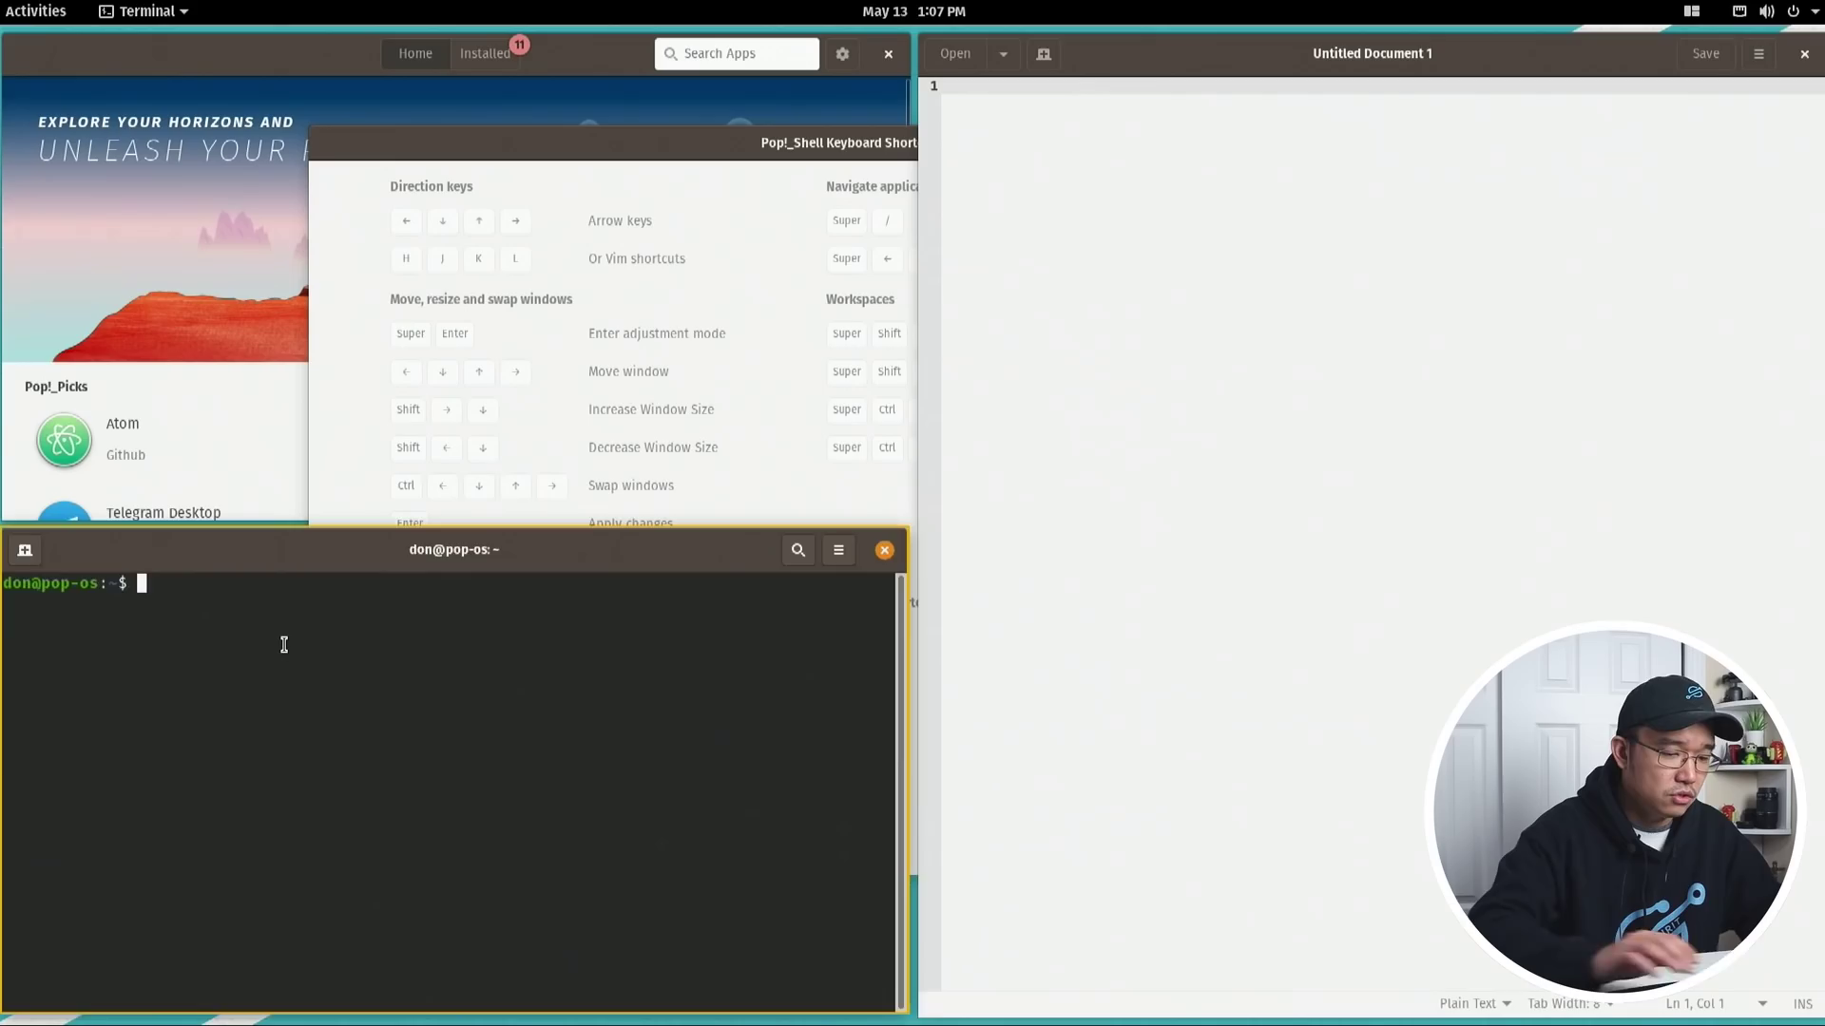
{"action": "key", "text": "super+Return"}
{"action": "key", "text": "Right"}
{"action": "key", "text": "Left"}
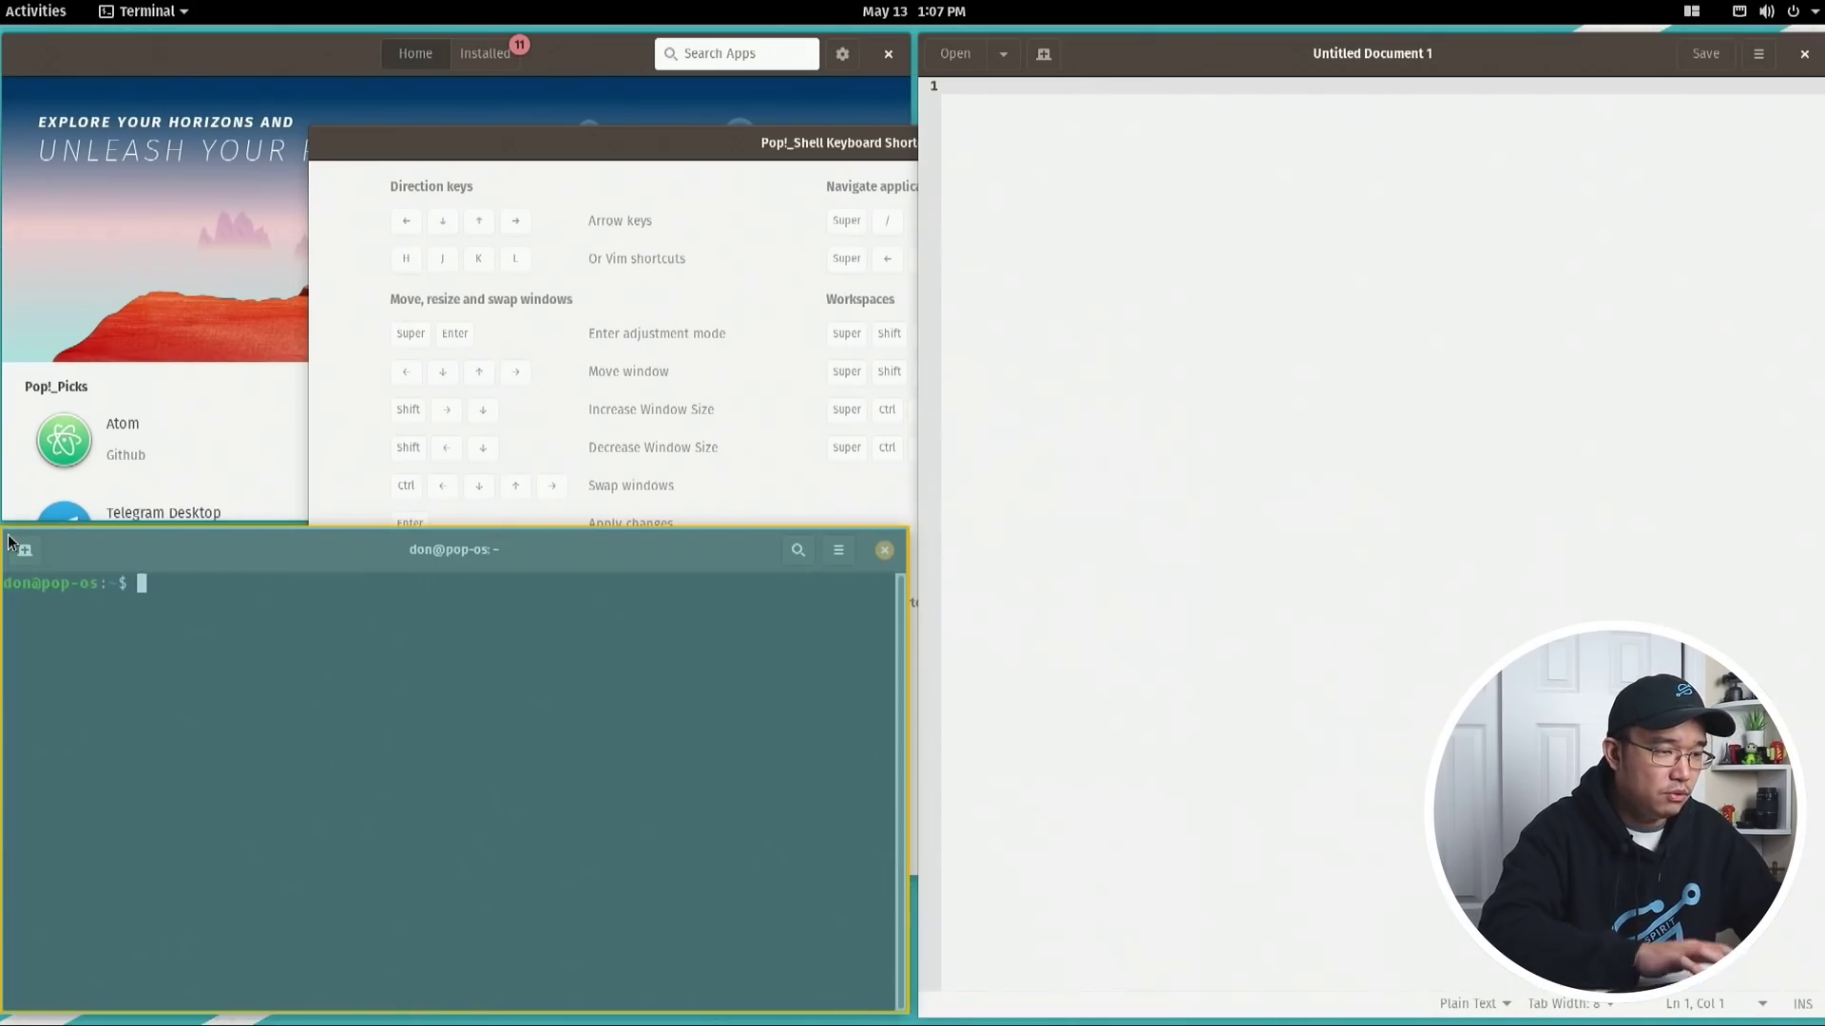
{"action": "key", "text": "Return"}
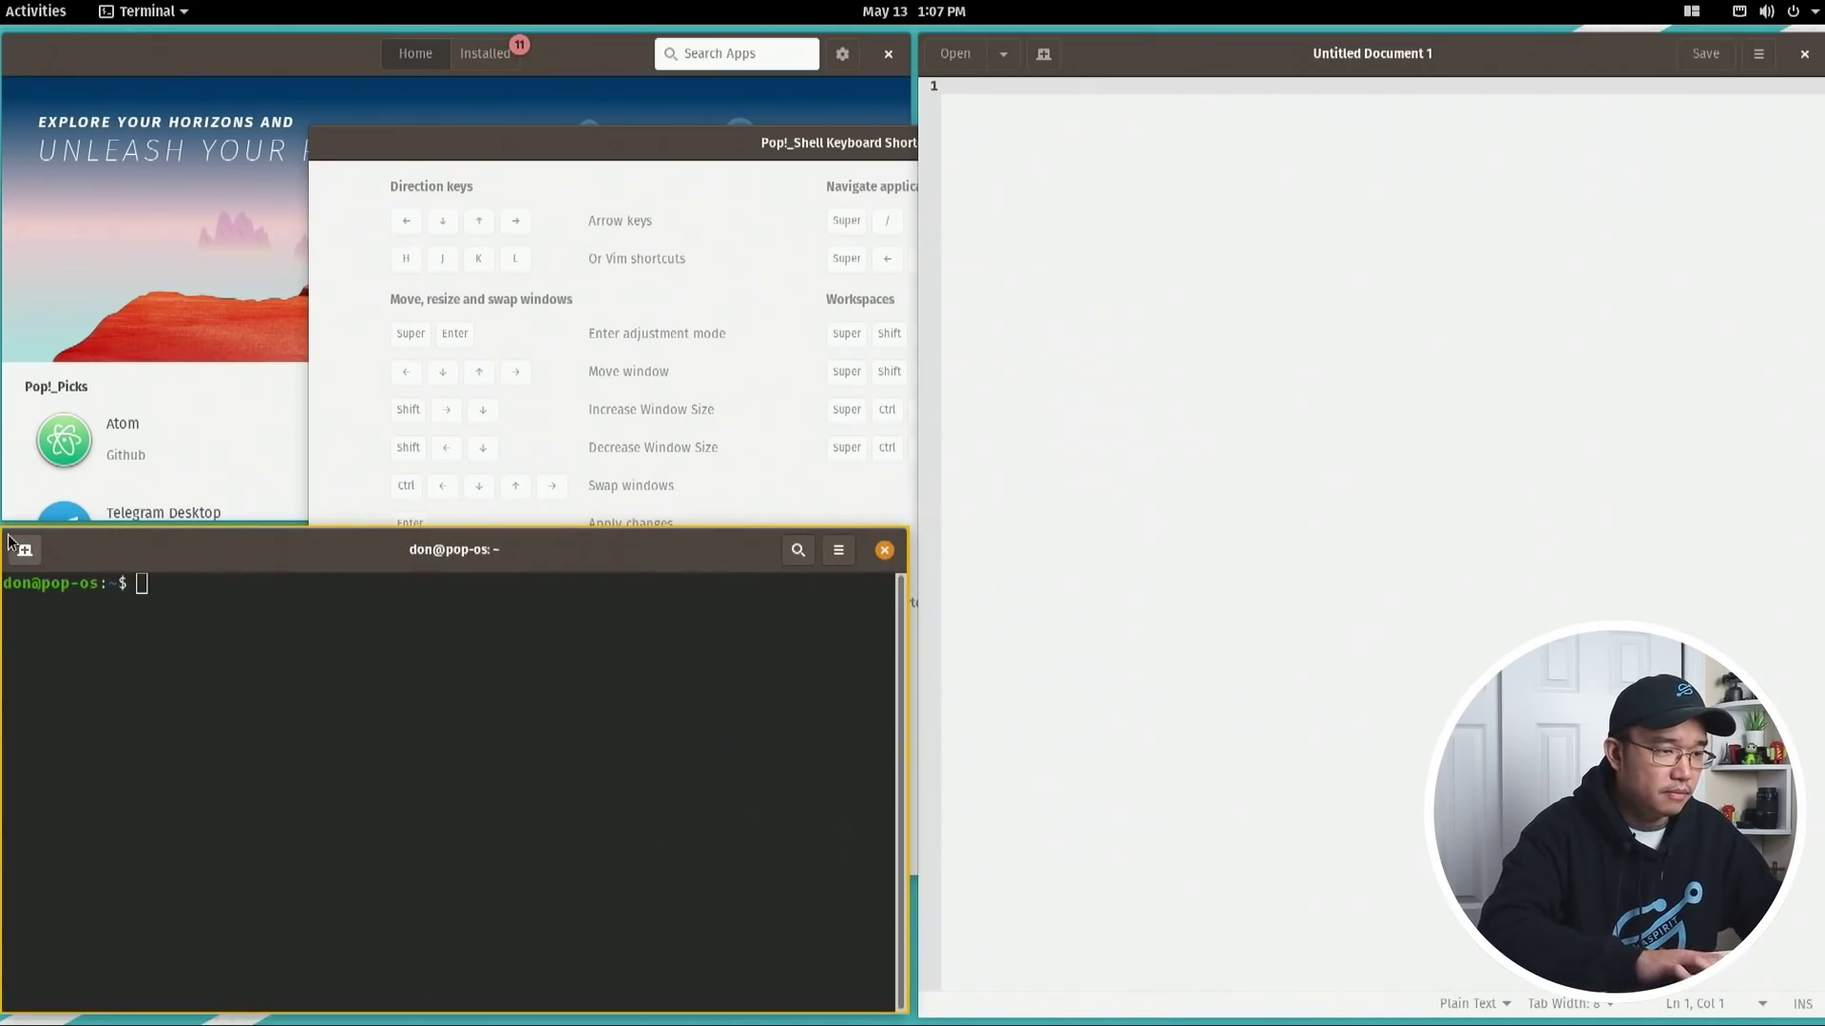
Resize the terminal tile with Shift+arrow keys and apply the new size
{"action": "key", "text": "super+Return"}
{"action": "key", "text": "shift+Right"}
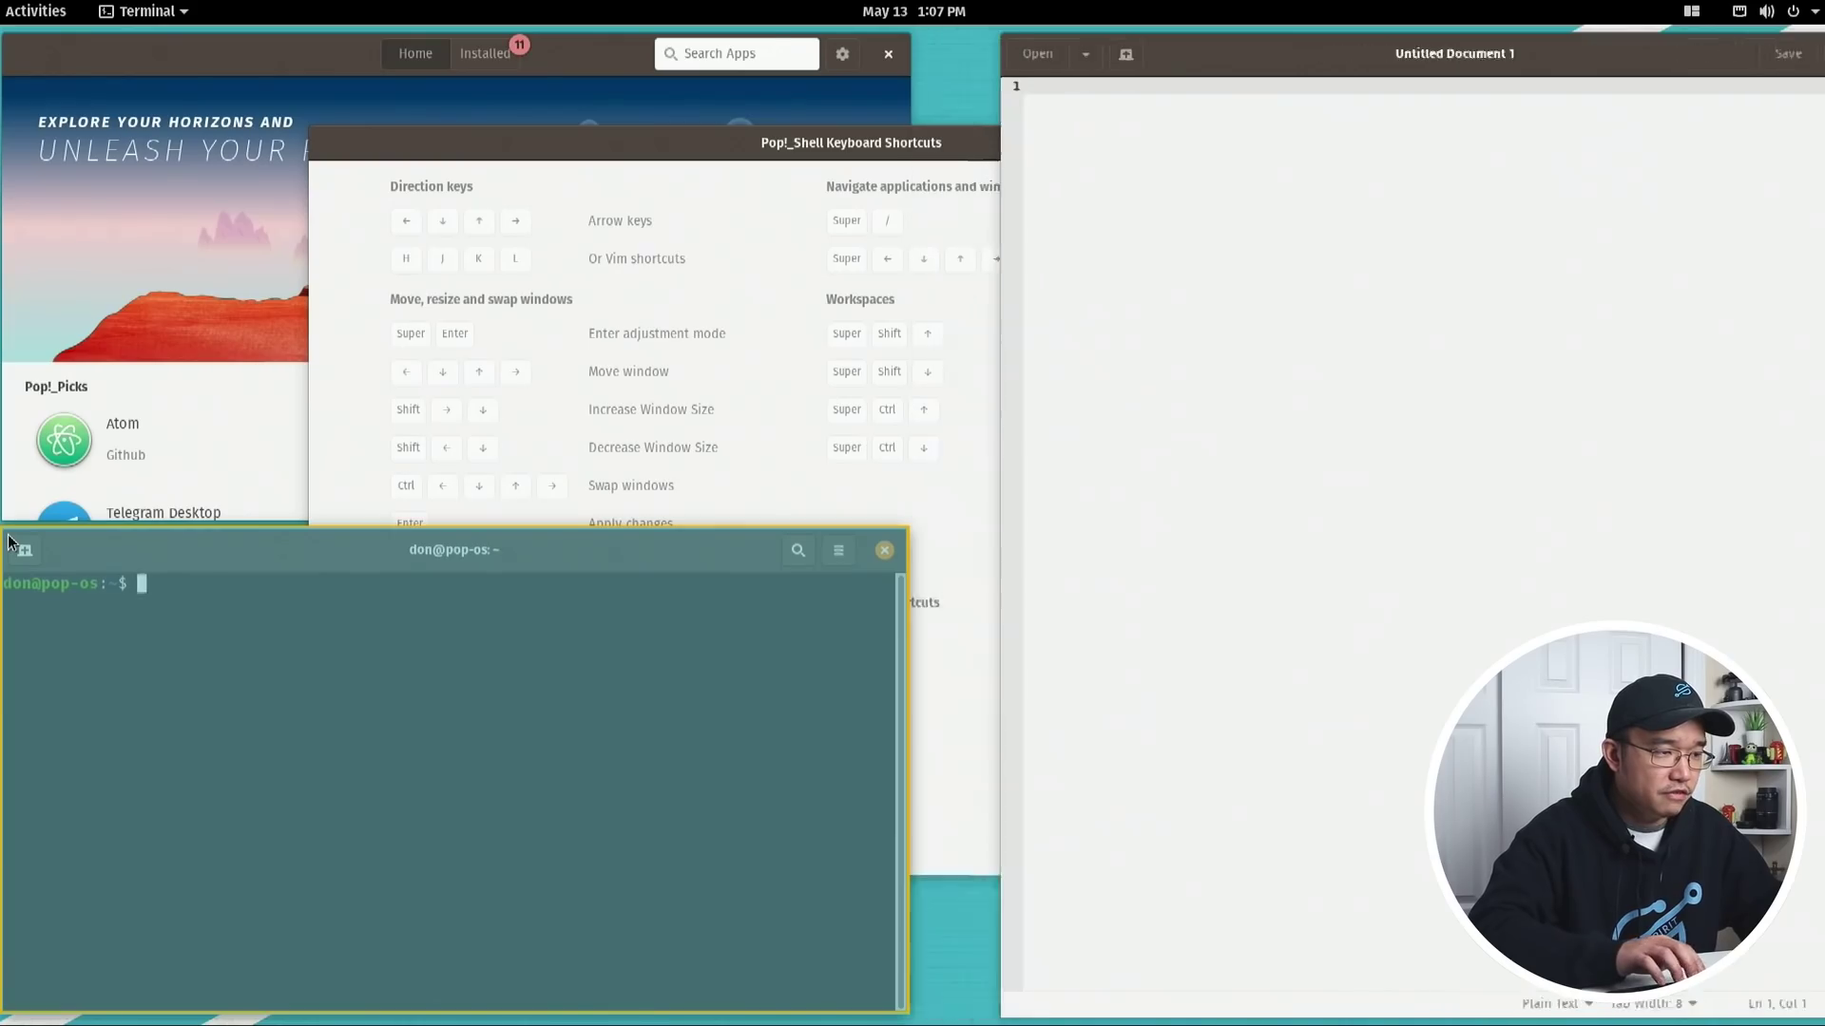
{"action": "key", "text": "shift+Down"}
{"action": "key", "text": "shift+Up"}
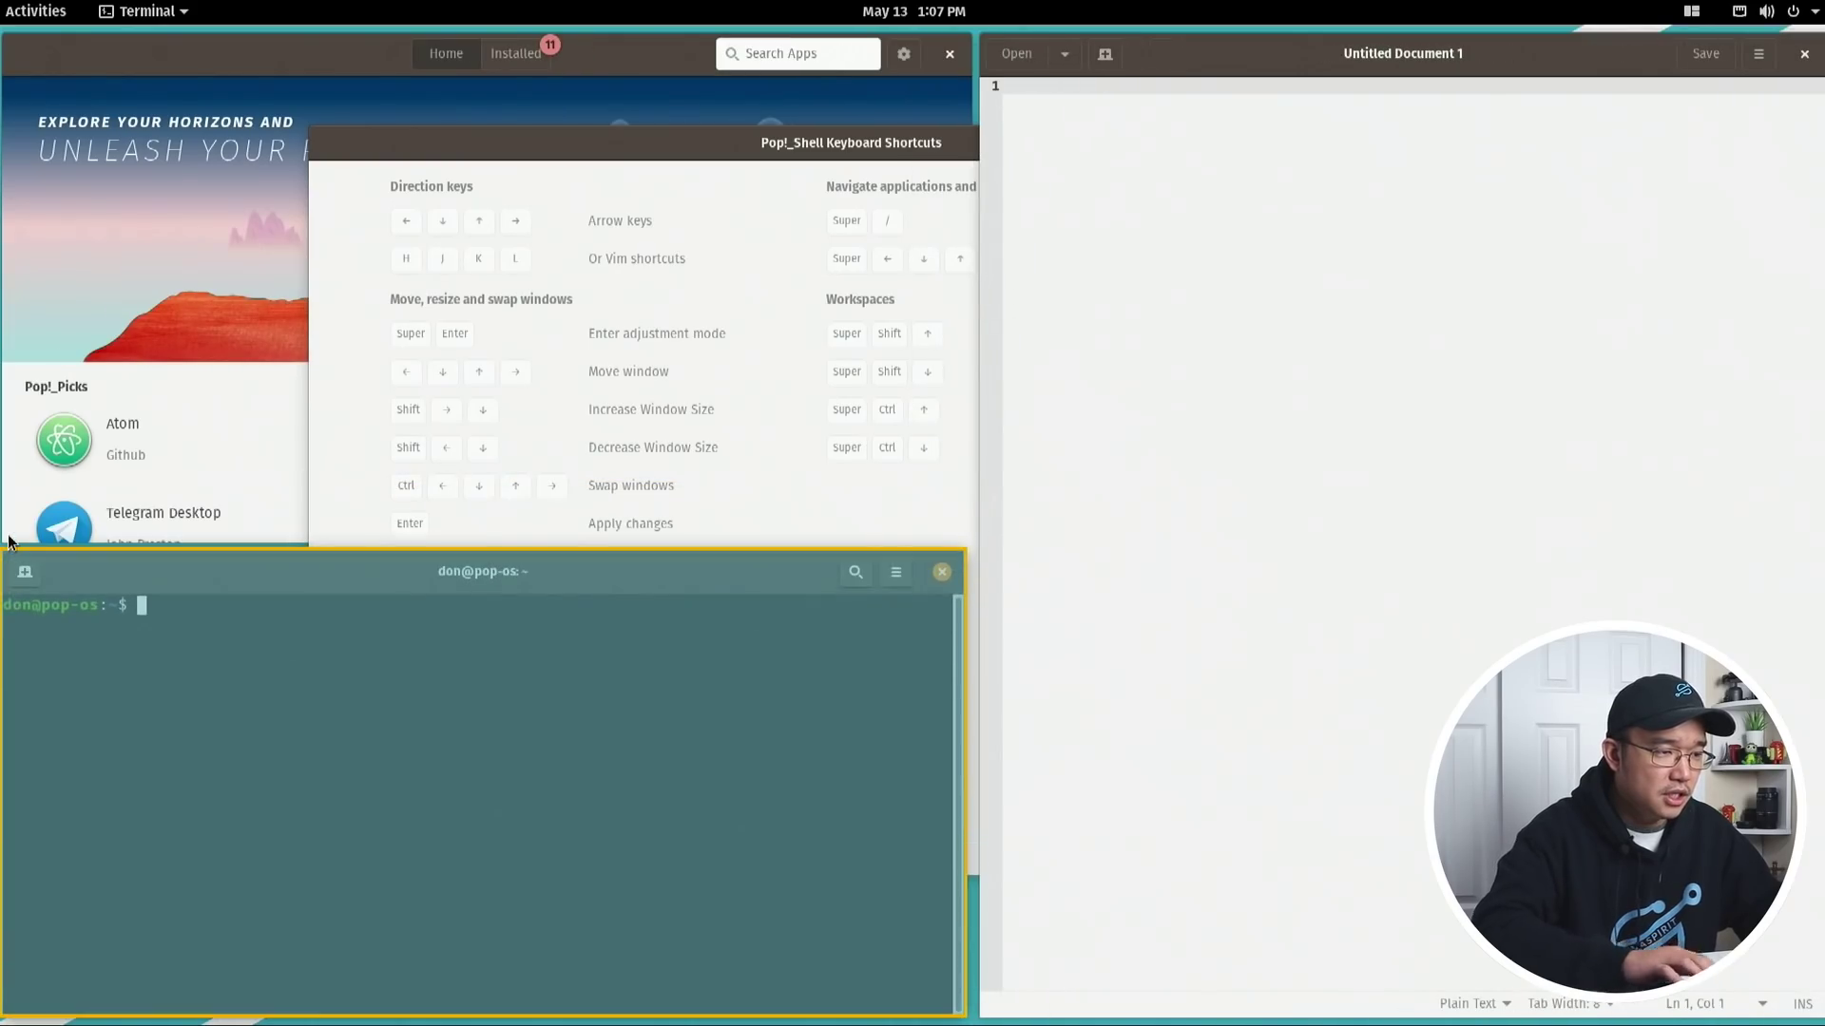
{"action": "key", "text": "Return"}
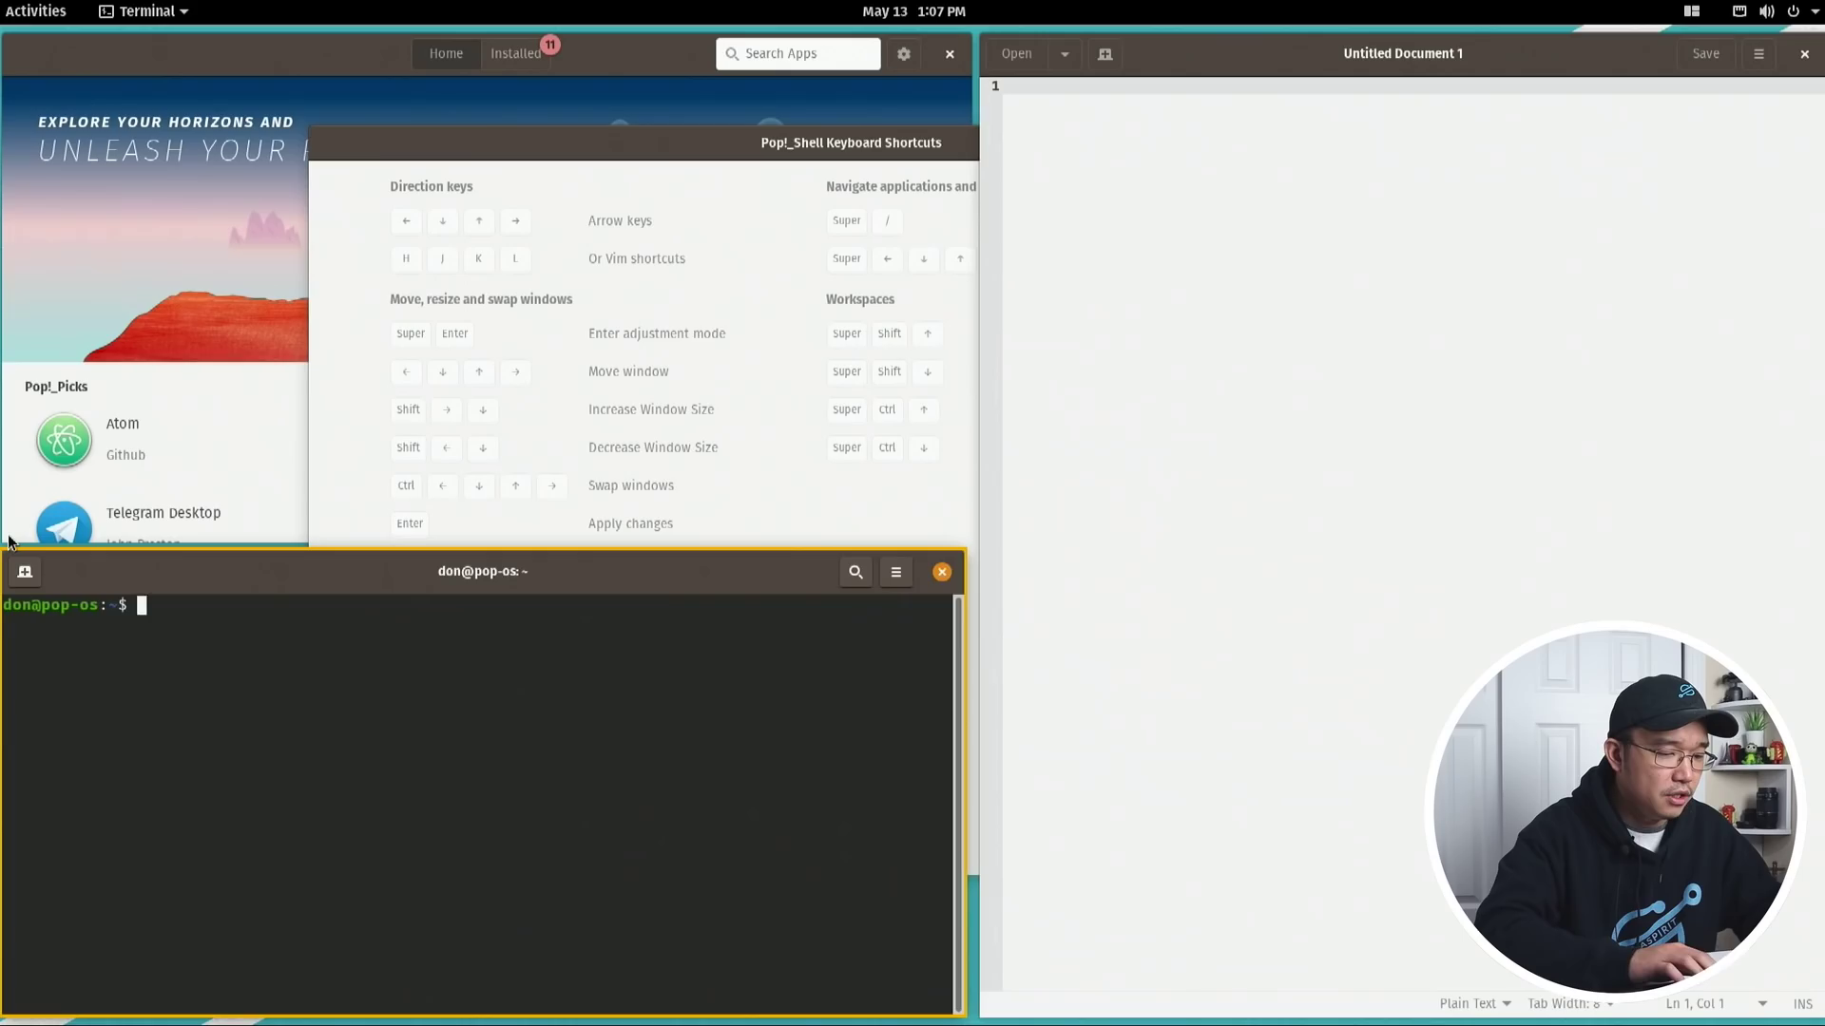
Swap the terminal with the text editor using Ctrl+arrow targeting in adjustment mode
{"action": "key", "text": "super+Return"}
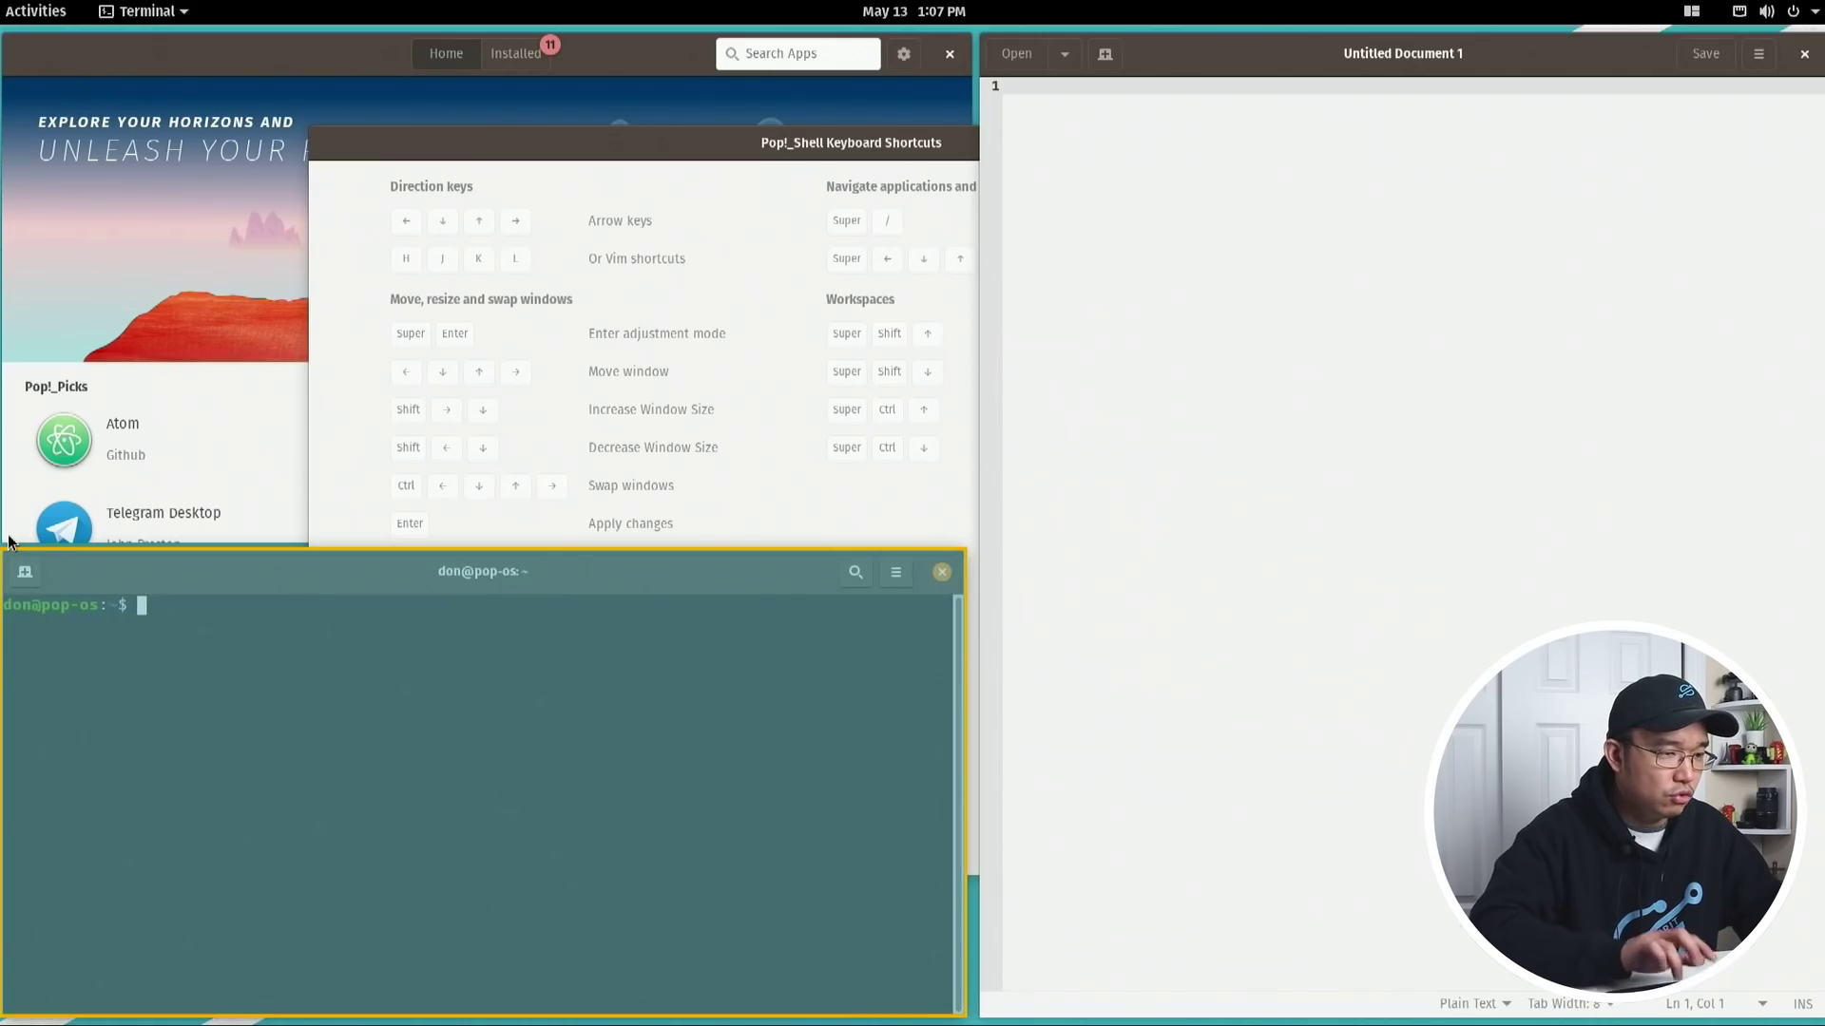
{"action": "key", "text": "Right"}
{"action": "key", "text": "Left"}
{"action": "key", "text": "Down"}
{"action": "key", "text": "Right"}
{"action": "key", "text": "Left"}
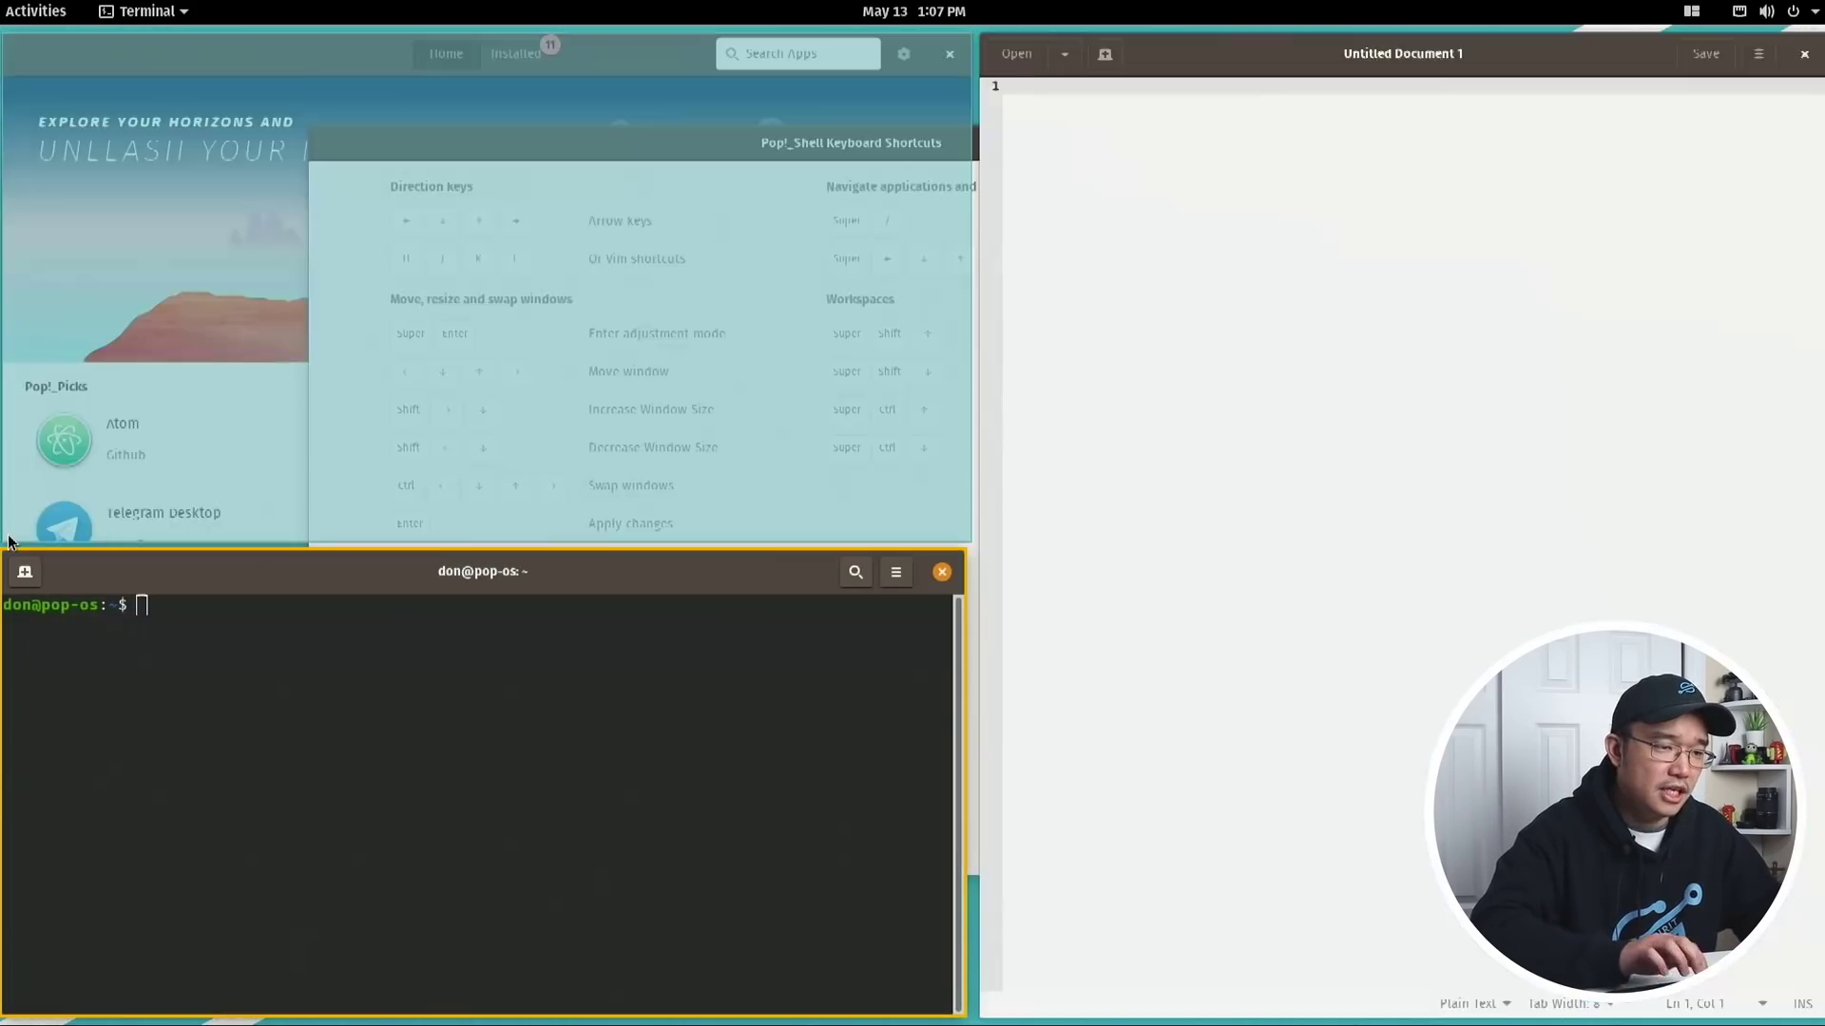
{"action": "key", "text": "Right"}
{"action": "key", "text": "Left"}
{"action": "key", "text": "Down"}
{"action": "key", "text": "Right"}
{"action": "key", "text": "Left"}
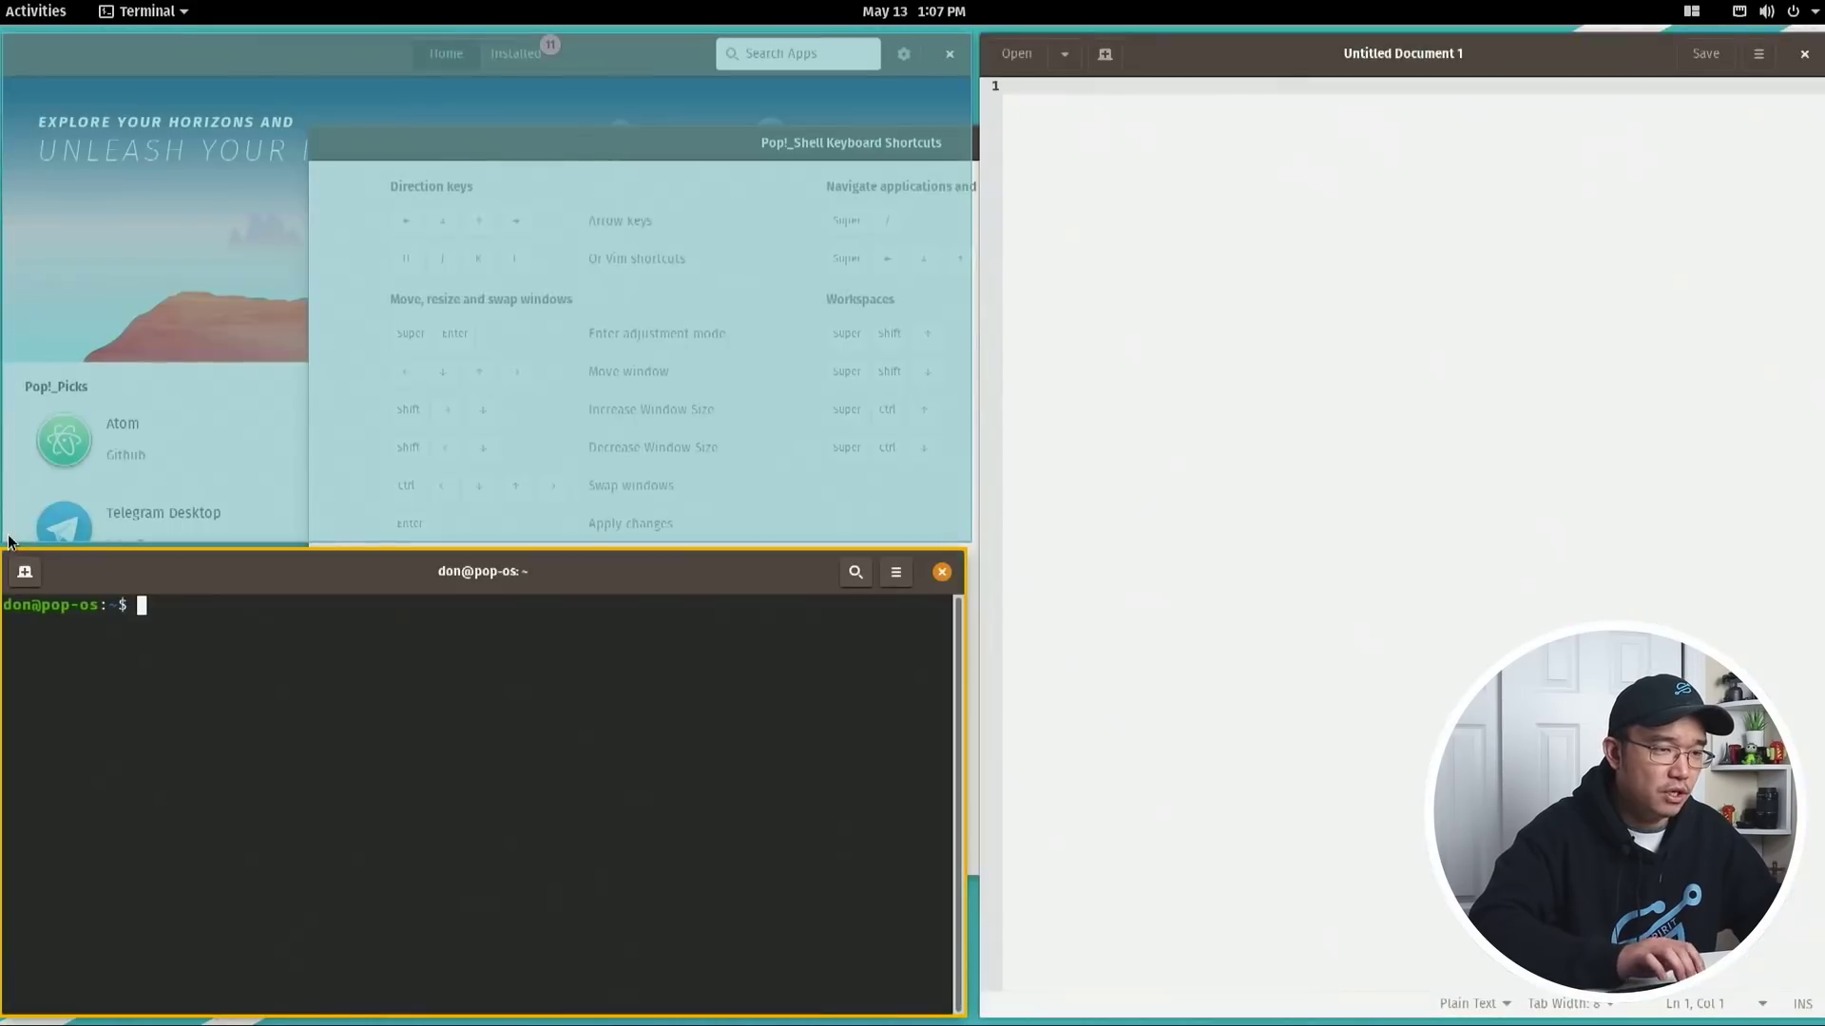
{"action": "key", "text": "Right"}
{"action": "key", "text": "Return"}
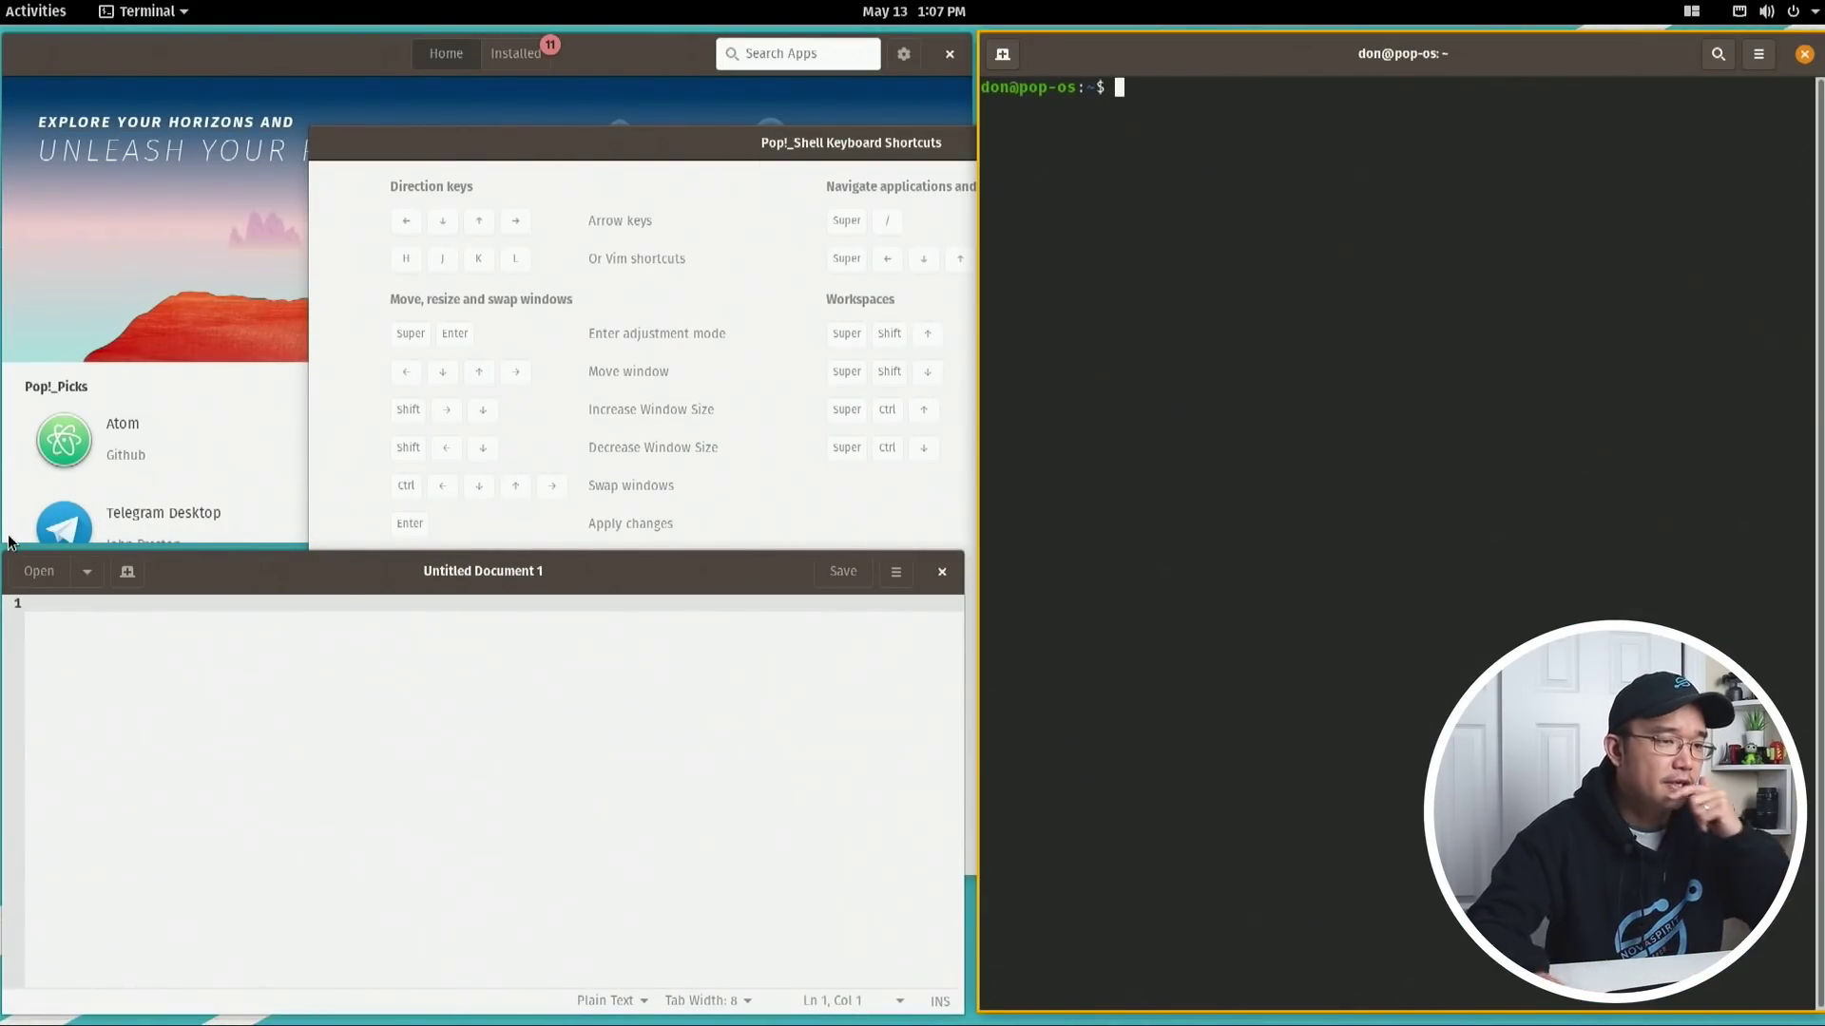
Shift the Keyboard Shortcuts window right over the Terminal tile, keeping it raised above Pop!_Shop
{"action": "left_click", "coordinate": [678, 134]}
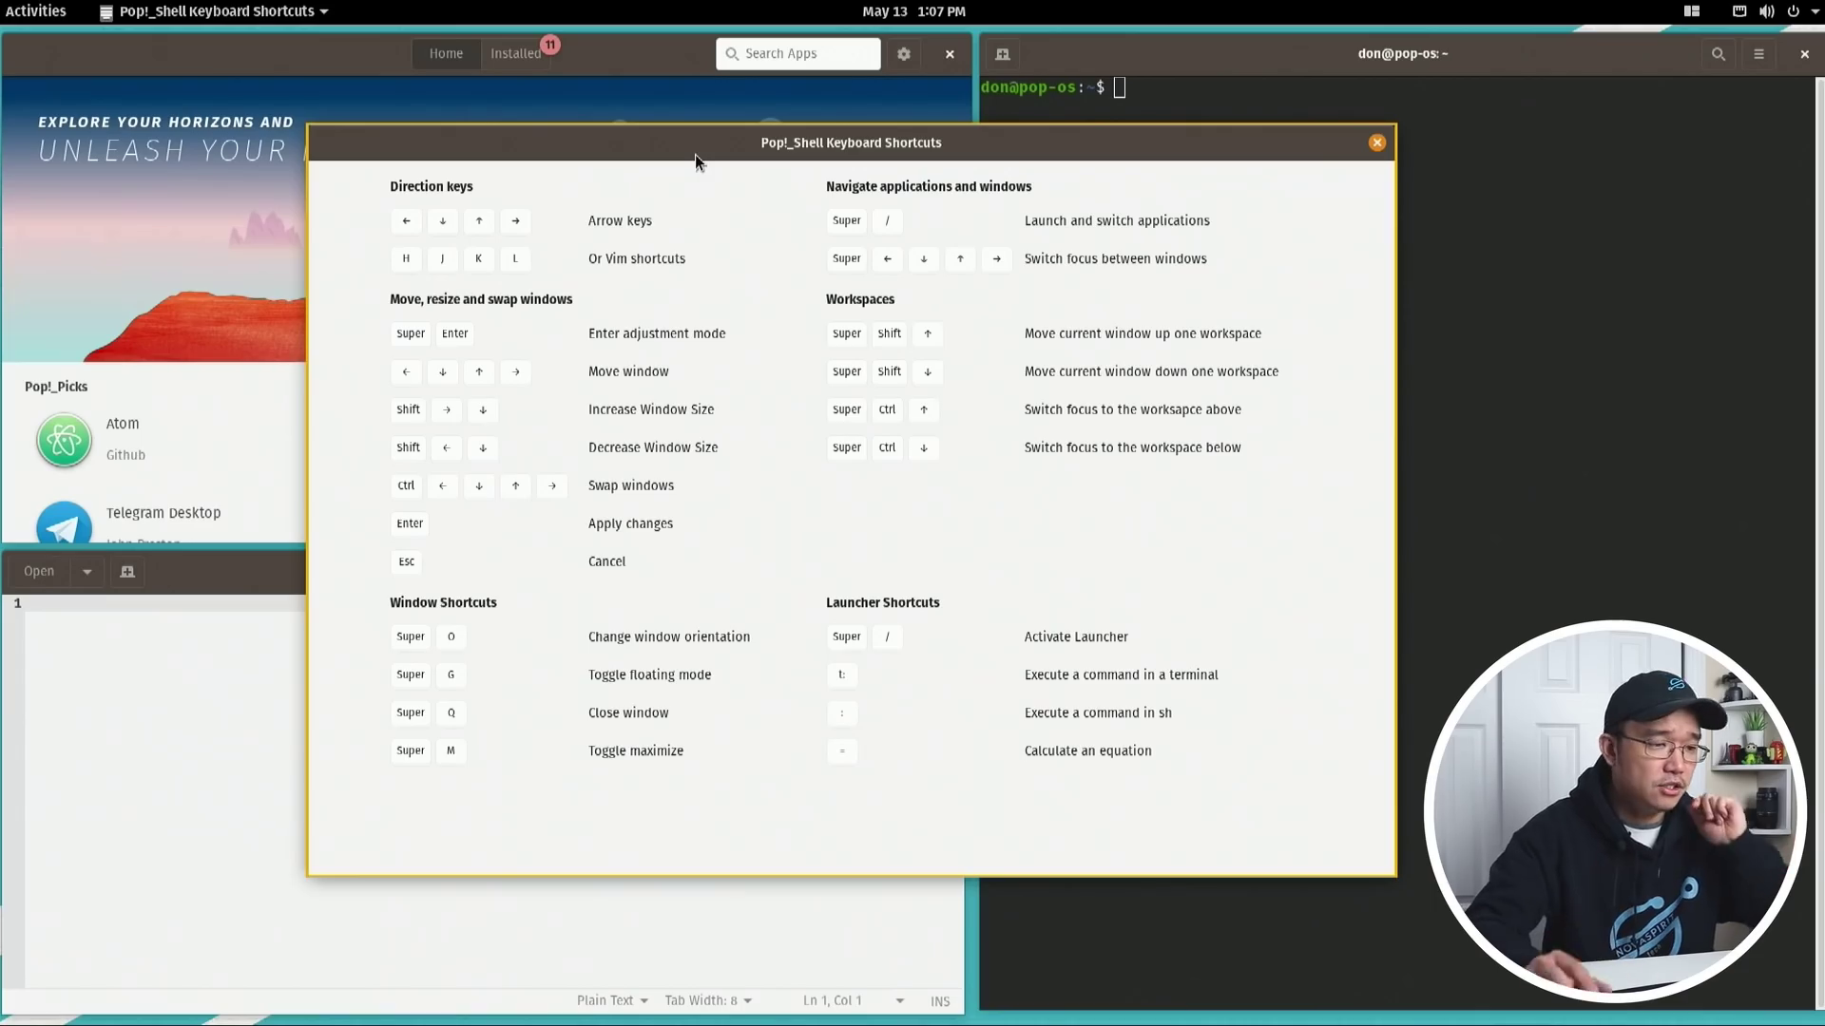
{"action": "left_click_drag", "start_coordinate": [1197, 143], "coordinate": [1450, 192]}
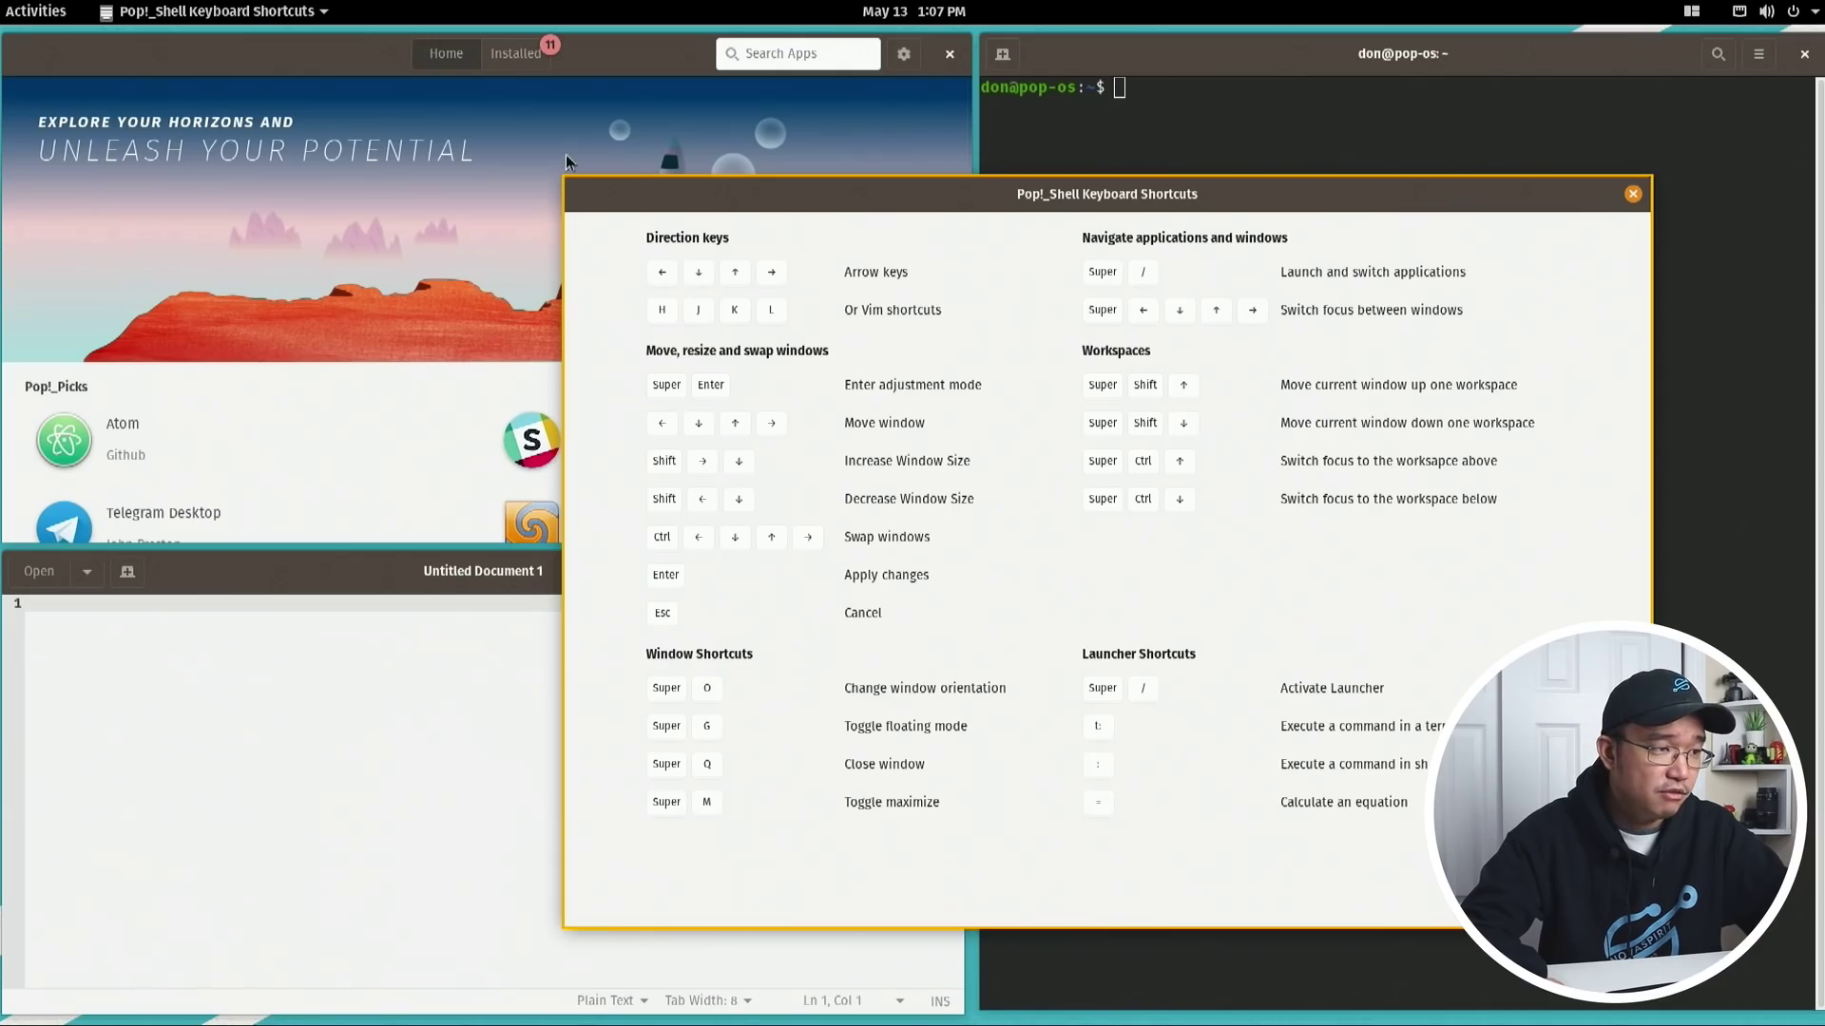
{"action": "left_click", "coordinate": [572, 46]}
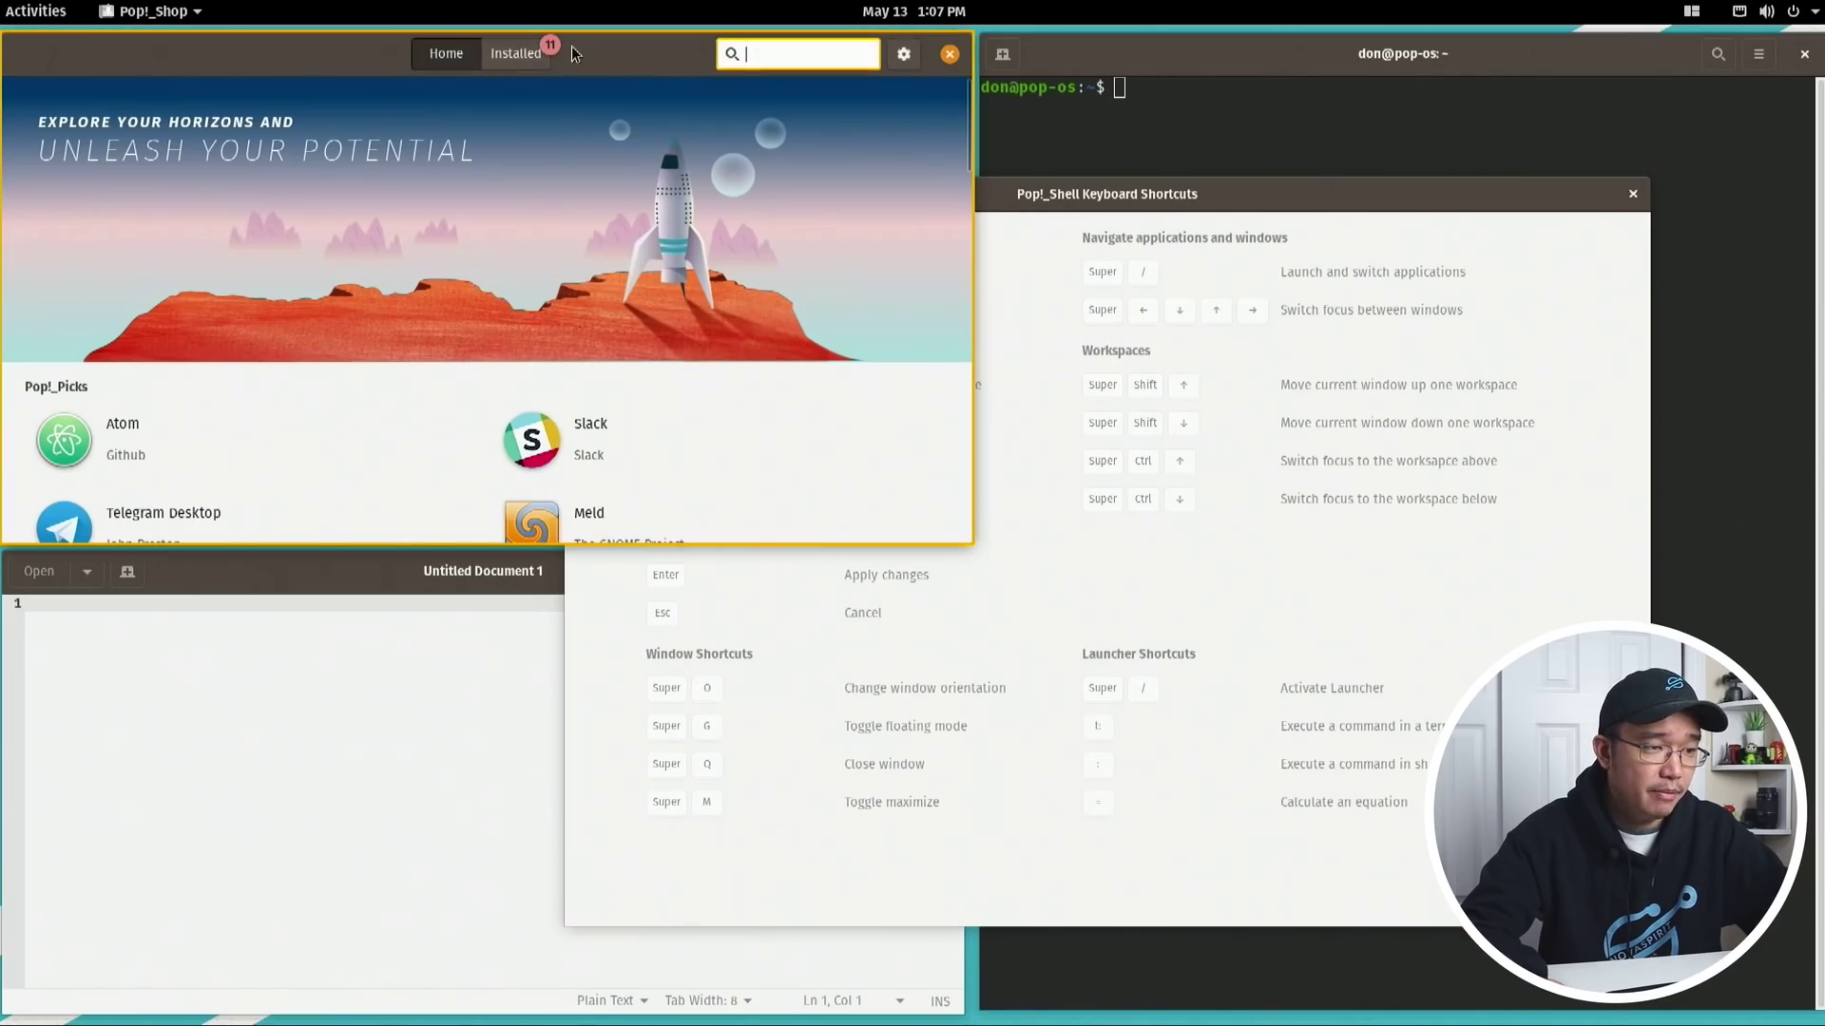
{"action": "left_click", "coordinate": [1230, 208]}
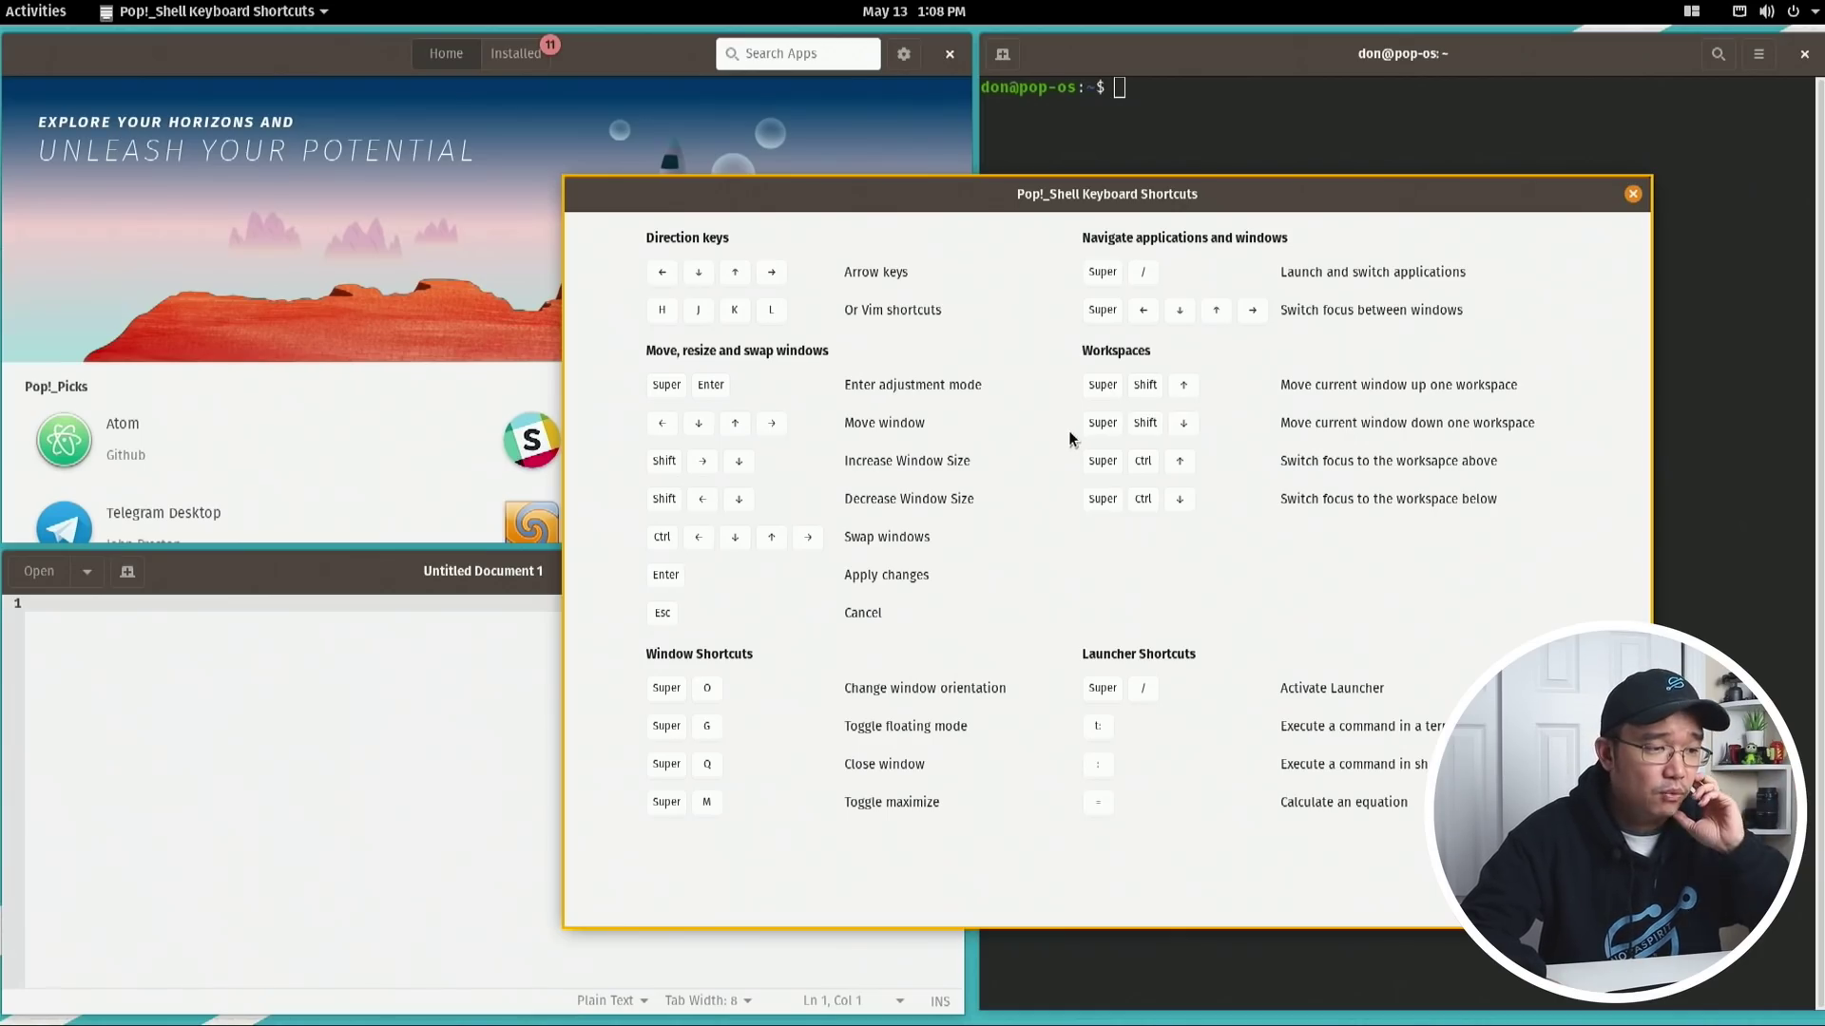
{"action": "key", "text": "super"}
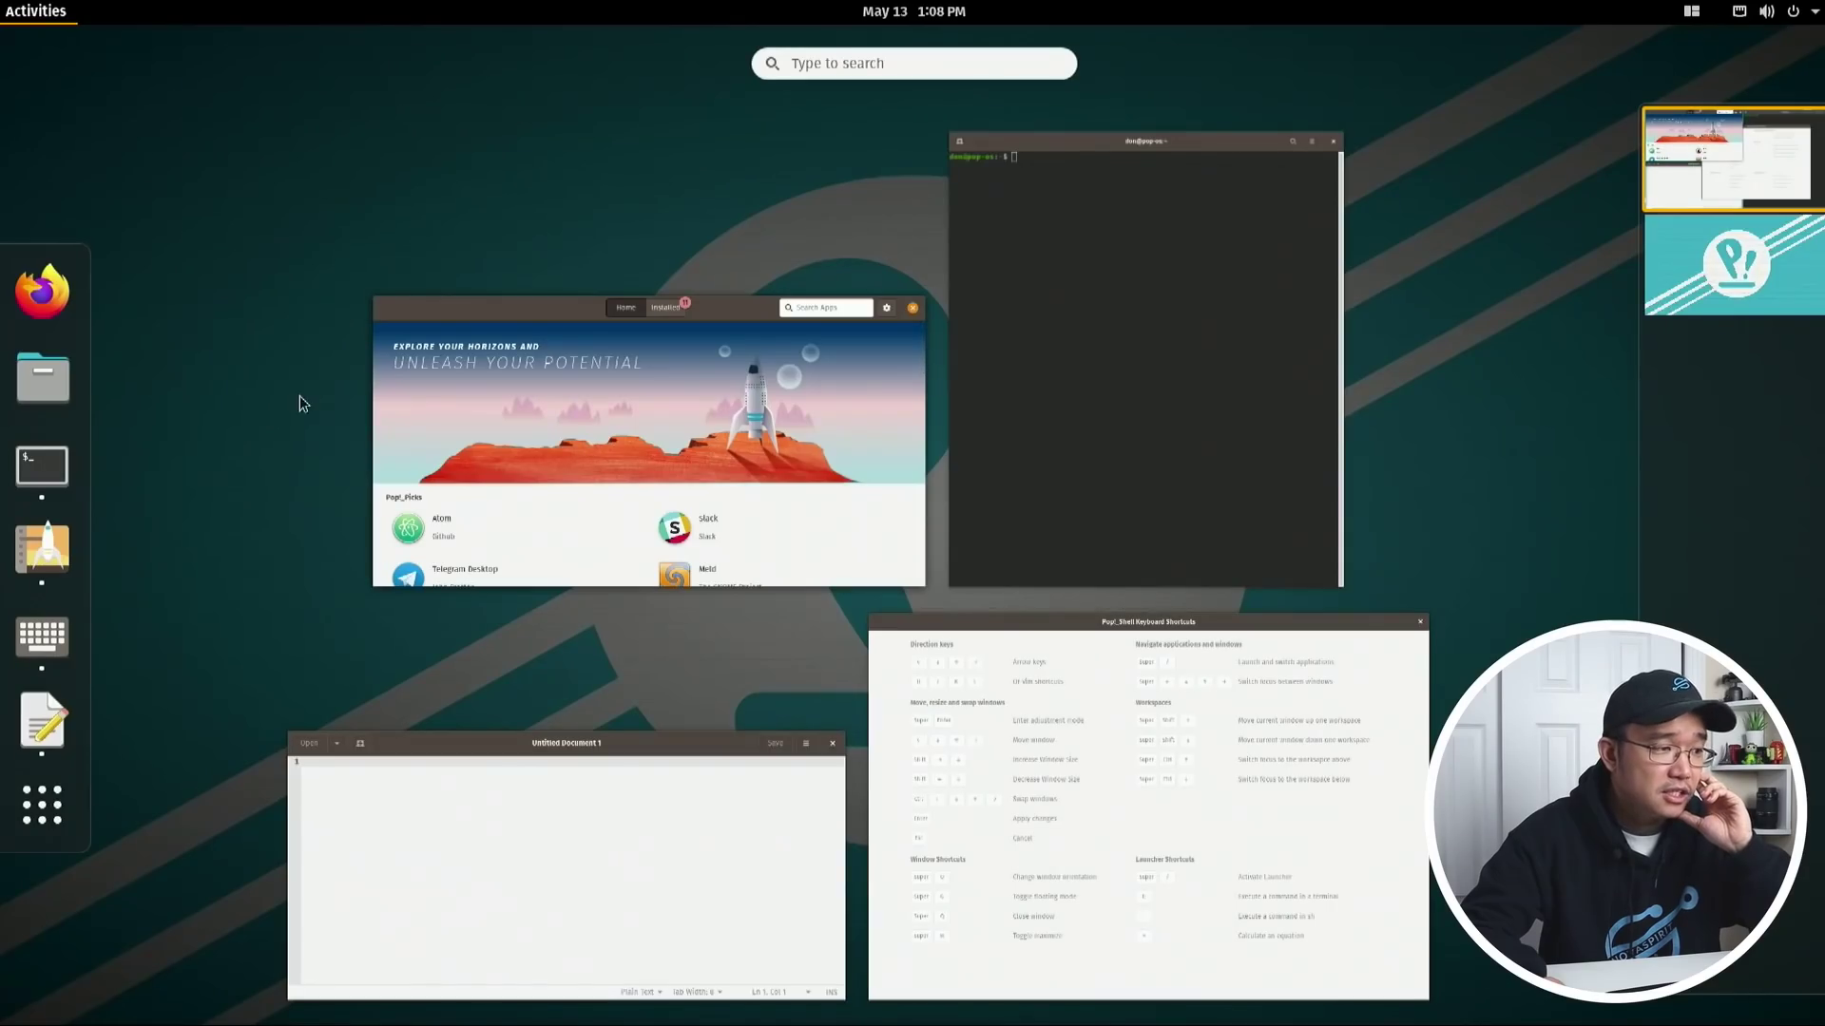
{"action": "left_click", "coordinate": [30, 801]}
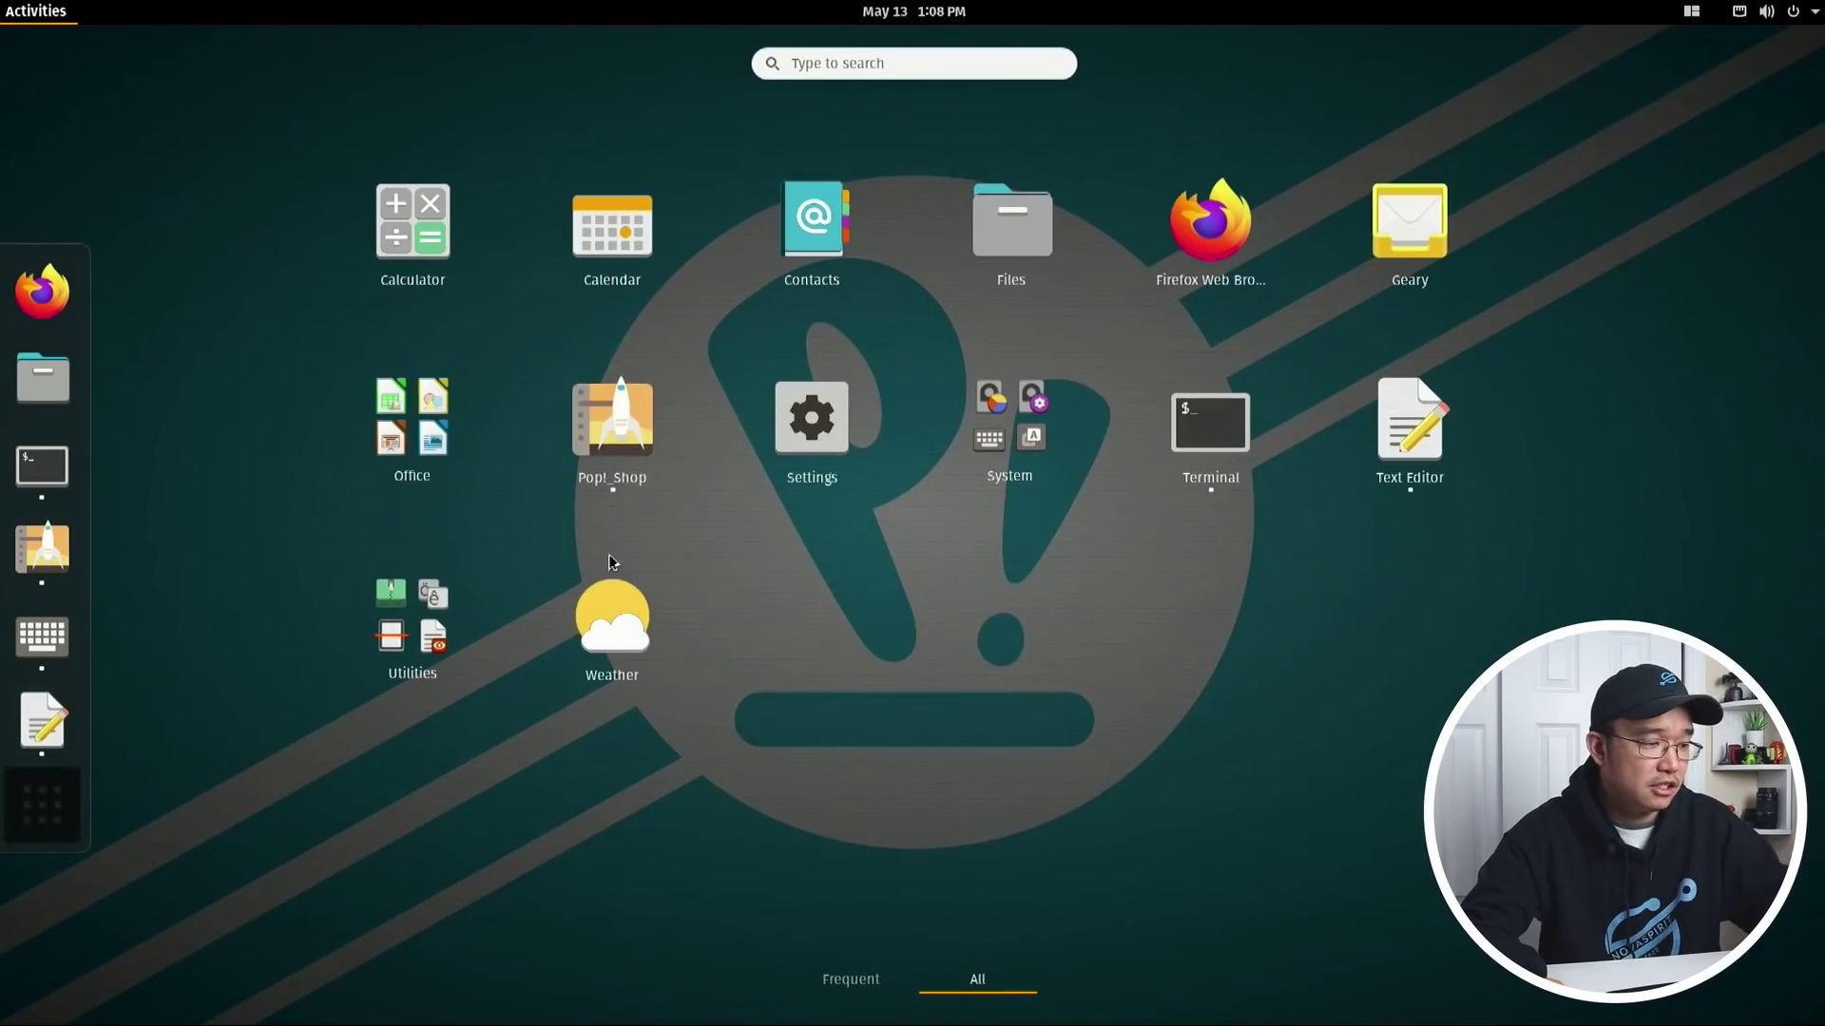
{"action": "key", "text": "super"}
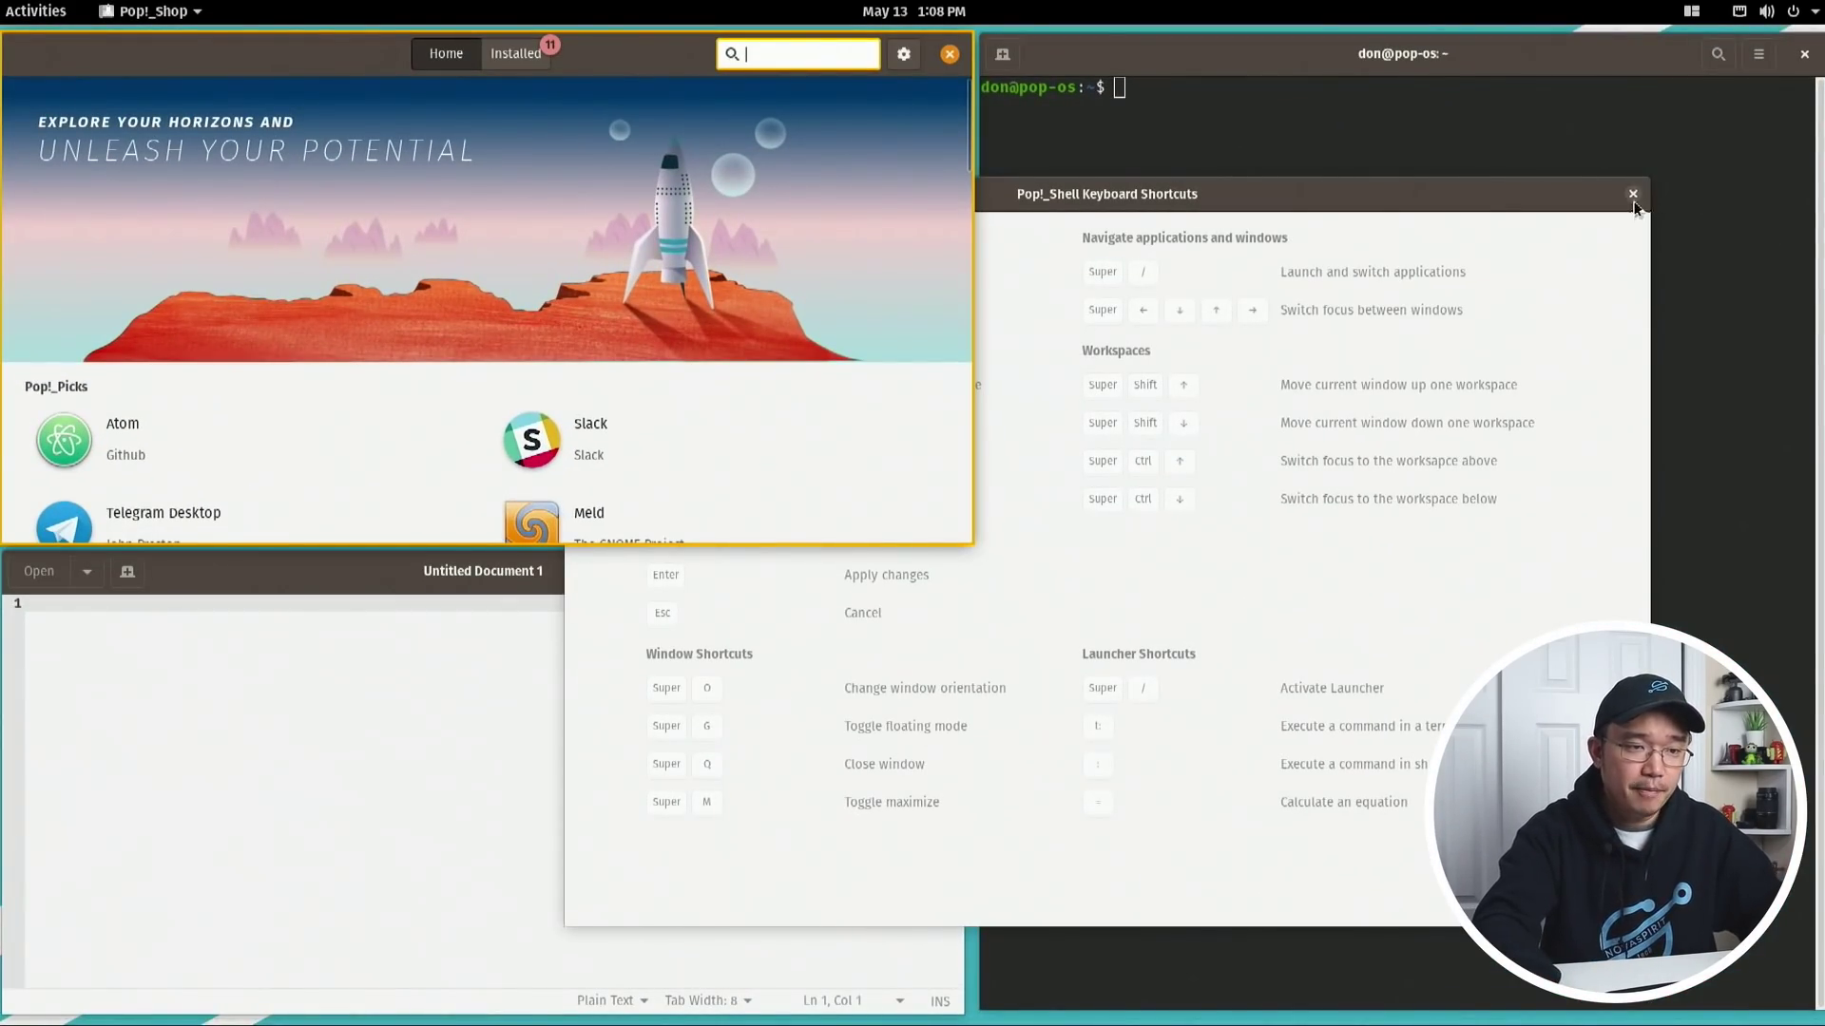
Close the floating Pop!_Shell Keyboard Shortcuts window with its title-bar X
{"action": "left_click", "coordinate": [1632, 195]}
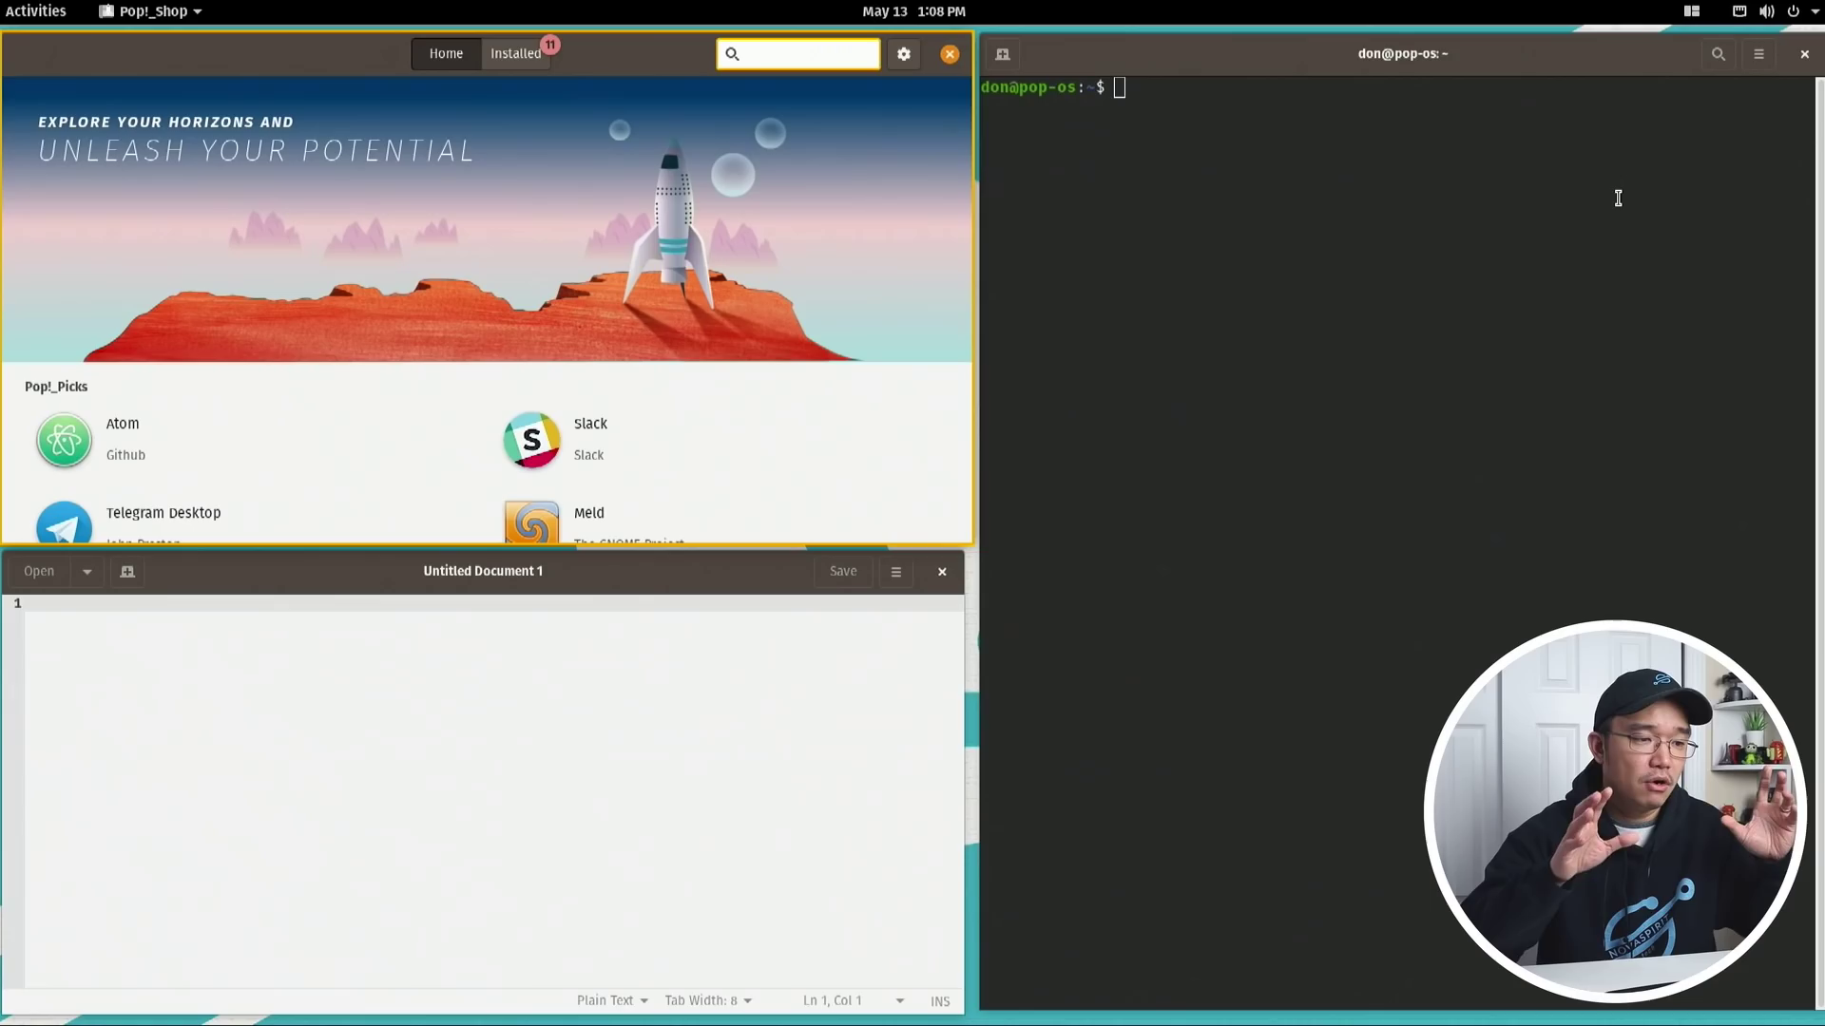